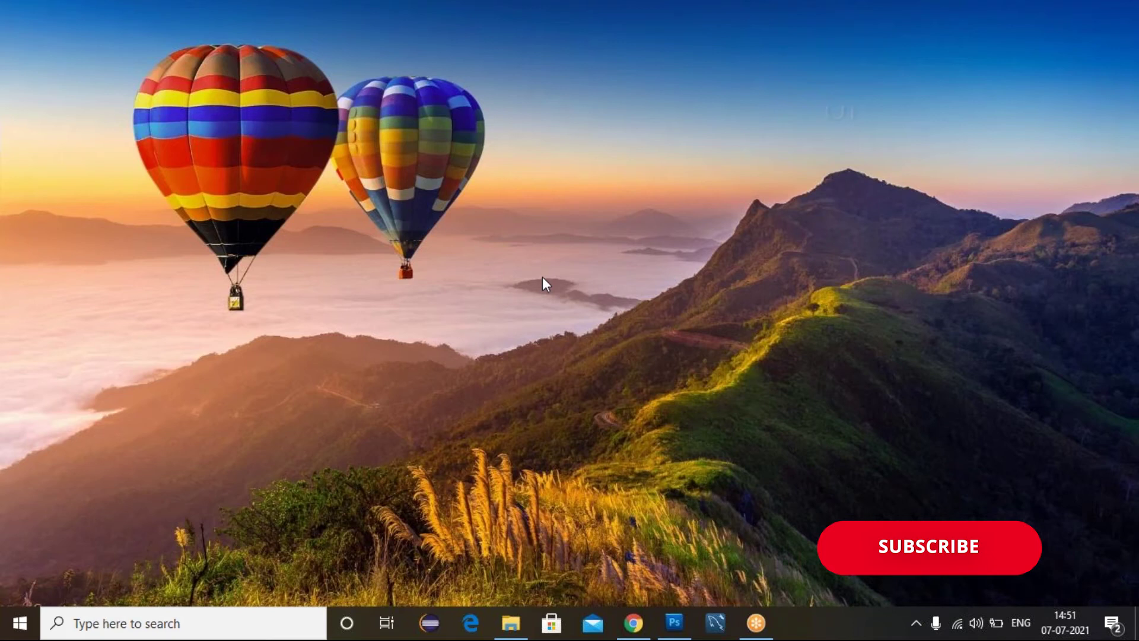
Switch to Photoshop and create a 1080 by 1080 pixel RGB document at 200 pixels/inch with a white background.
left_click(672, 620)
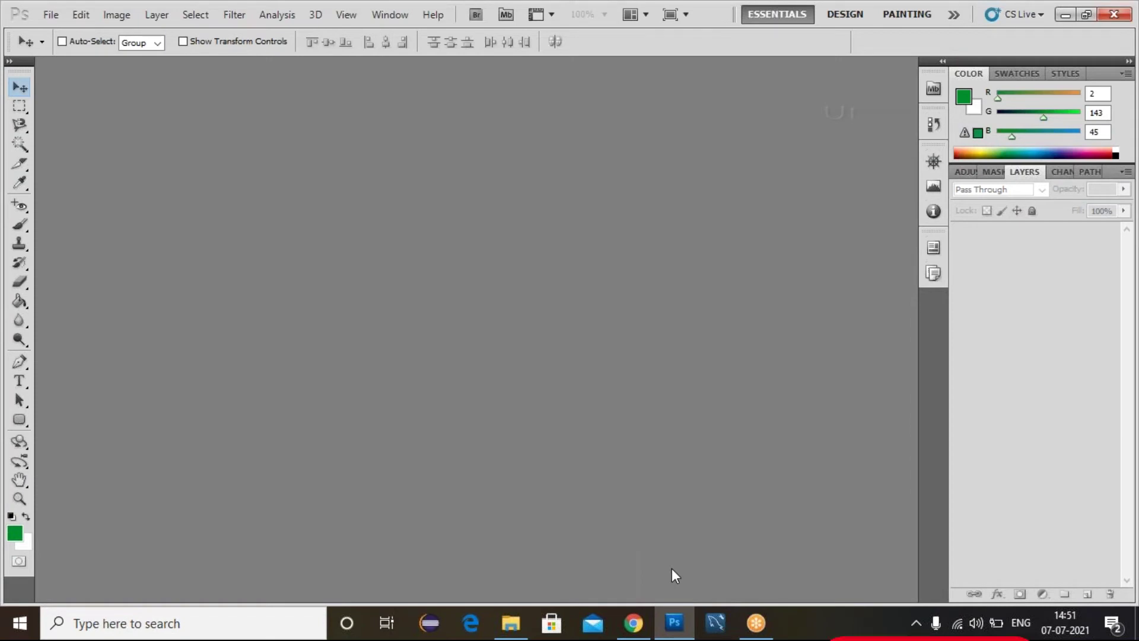
key("ctrl+n")
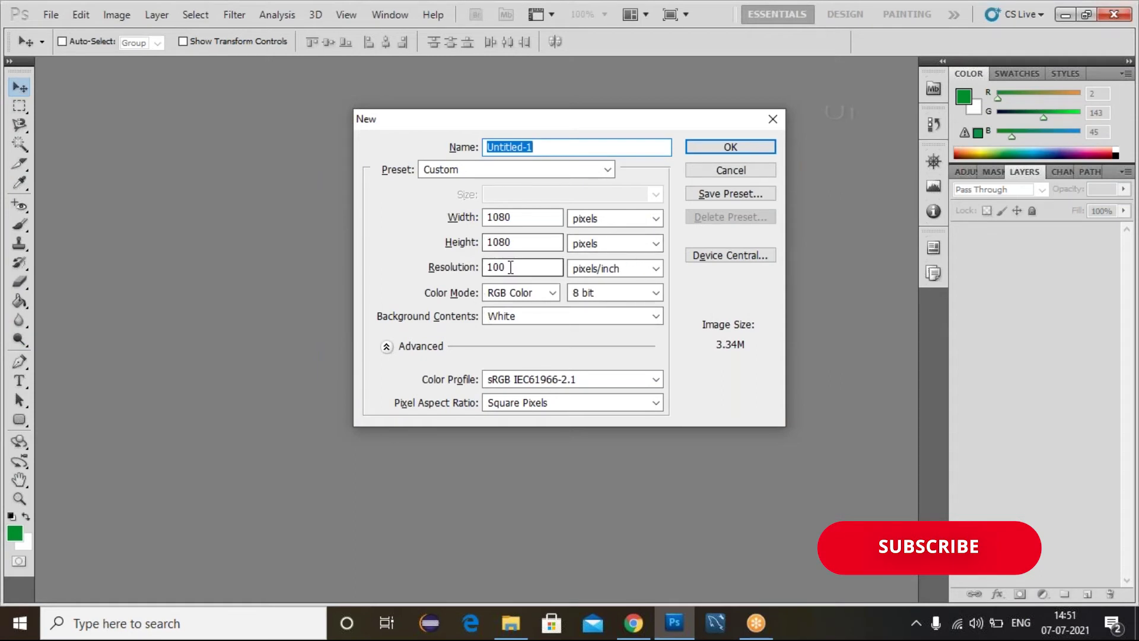
left_click(492, 268)
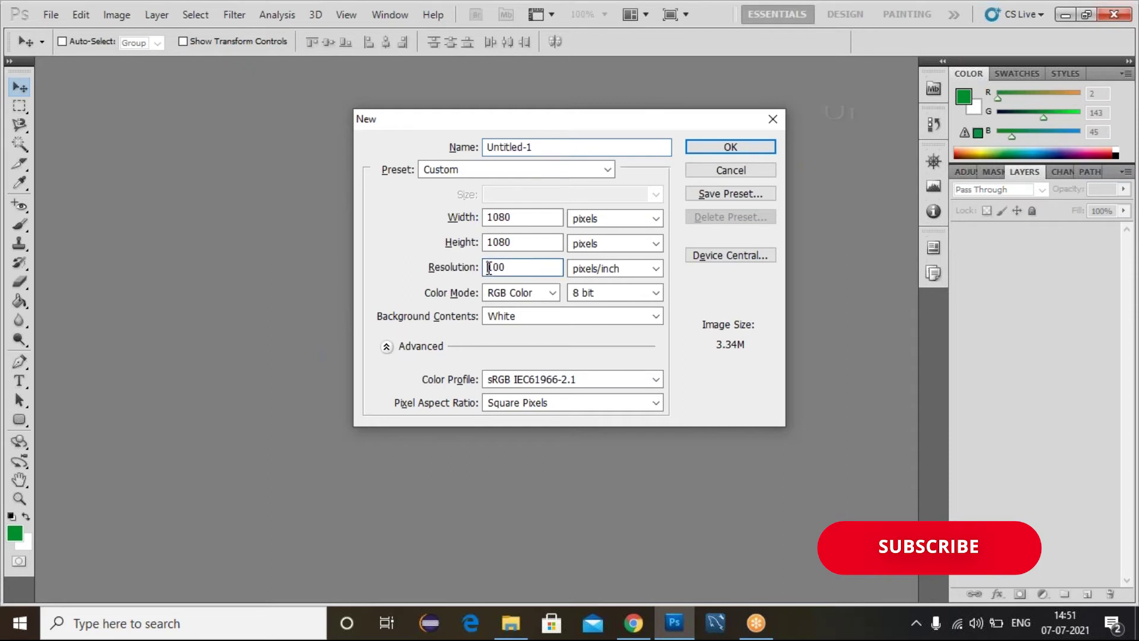
key("BackSpace")
type("2")
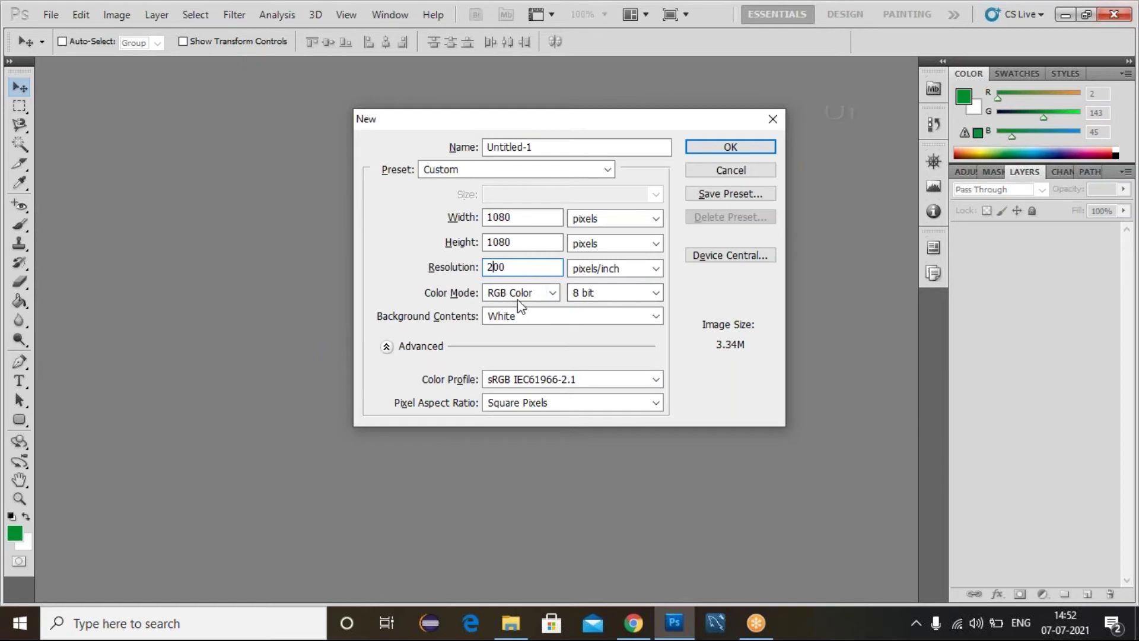
left_click(710, 151)
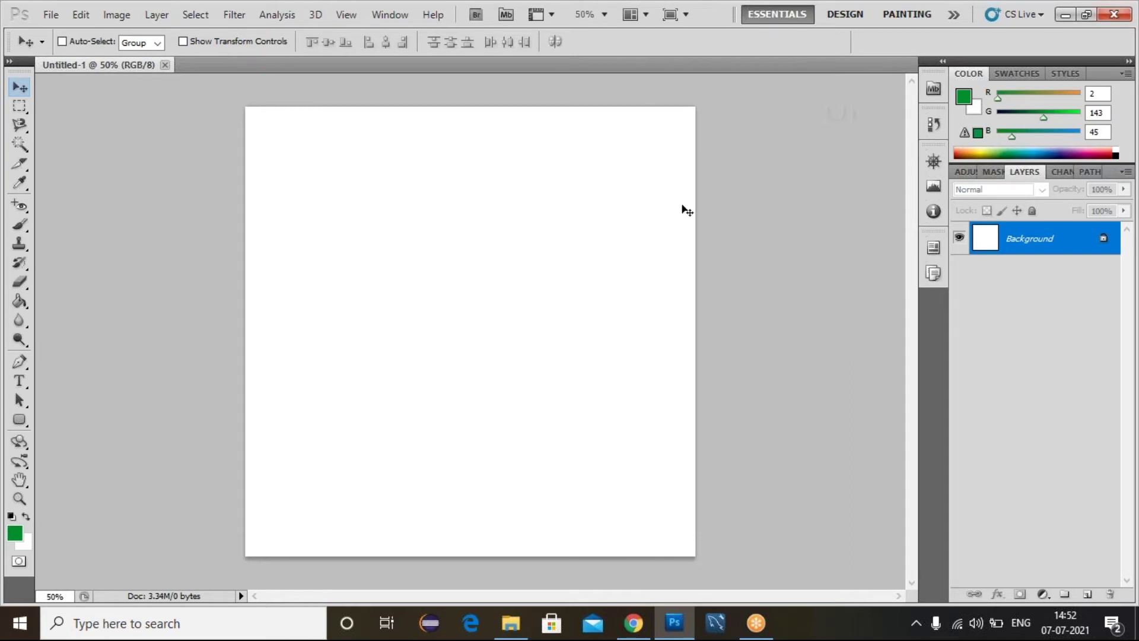
Convert the locked Background into a regular layer named Layer 0 and add a new layer group above it.
double_click(1025, 251)
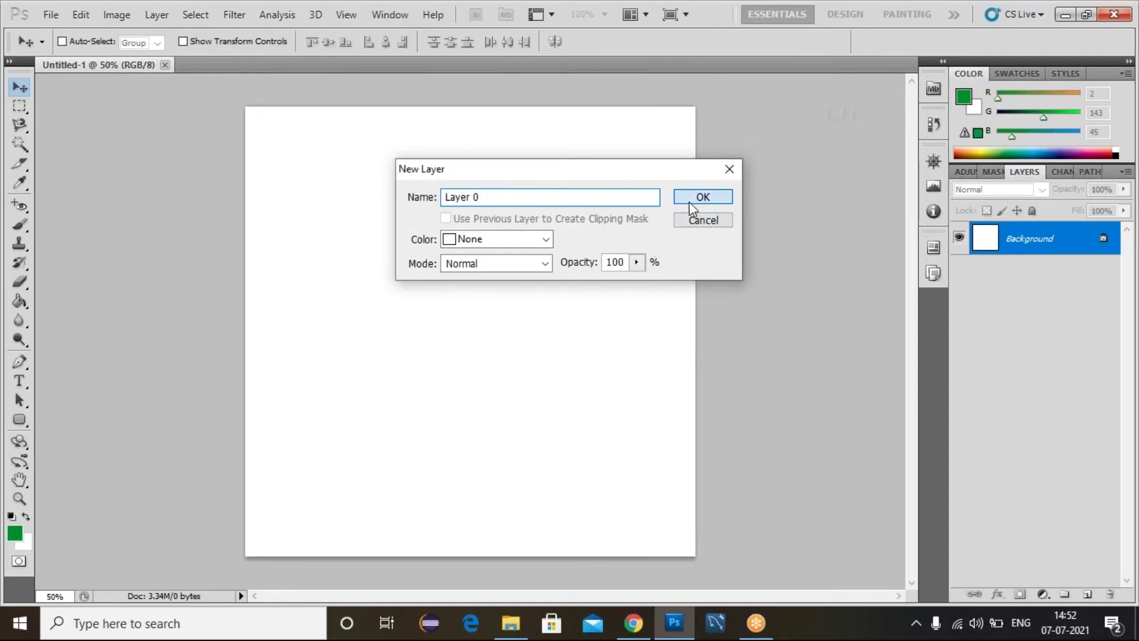
left_click(690, 197)
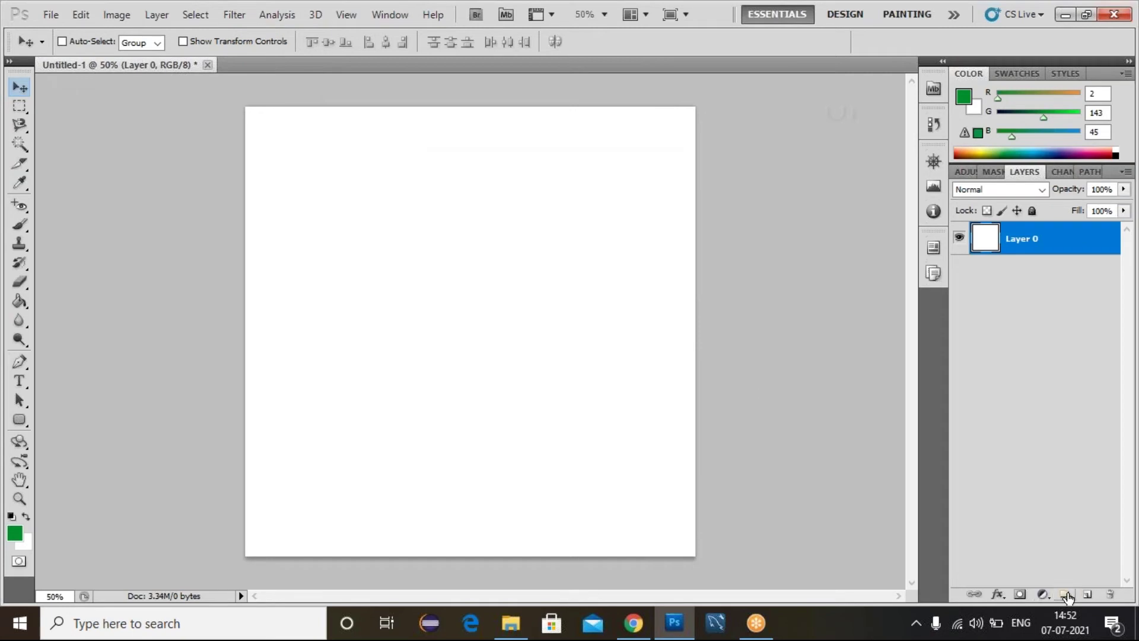
left_click(1066, 595)
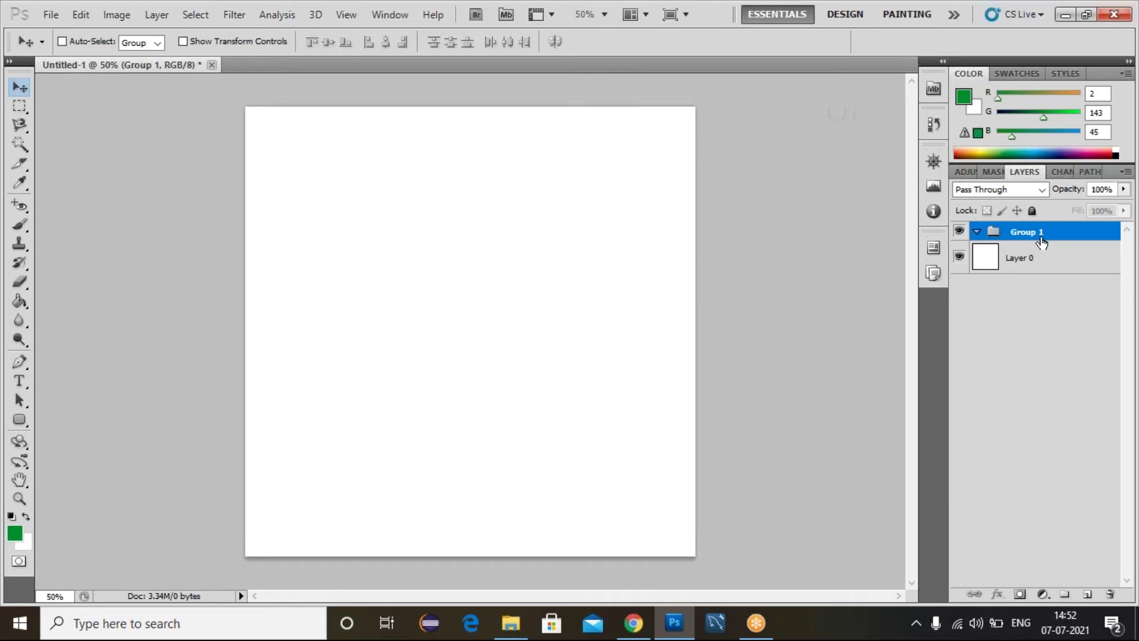
Draw a green rectangle wider than the canvas inside the group and shift it to the right.
left_click(19, 420)
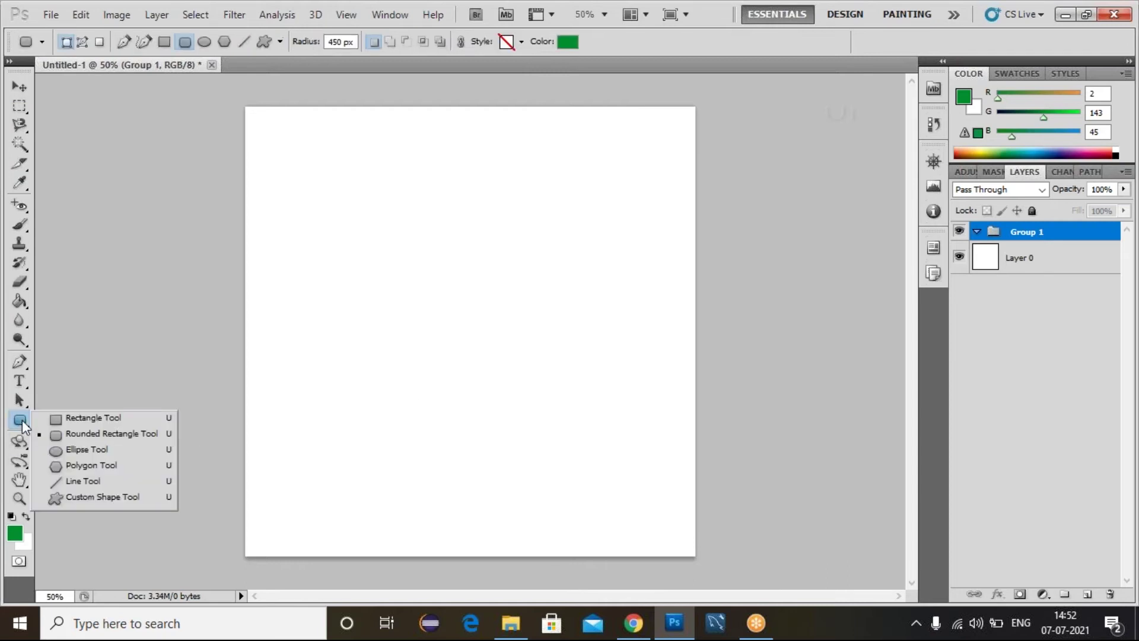
left_click(94, 422)
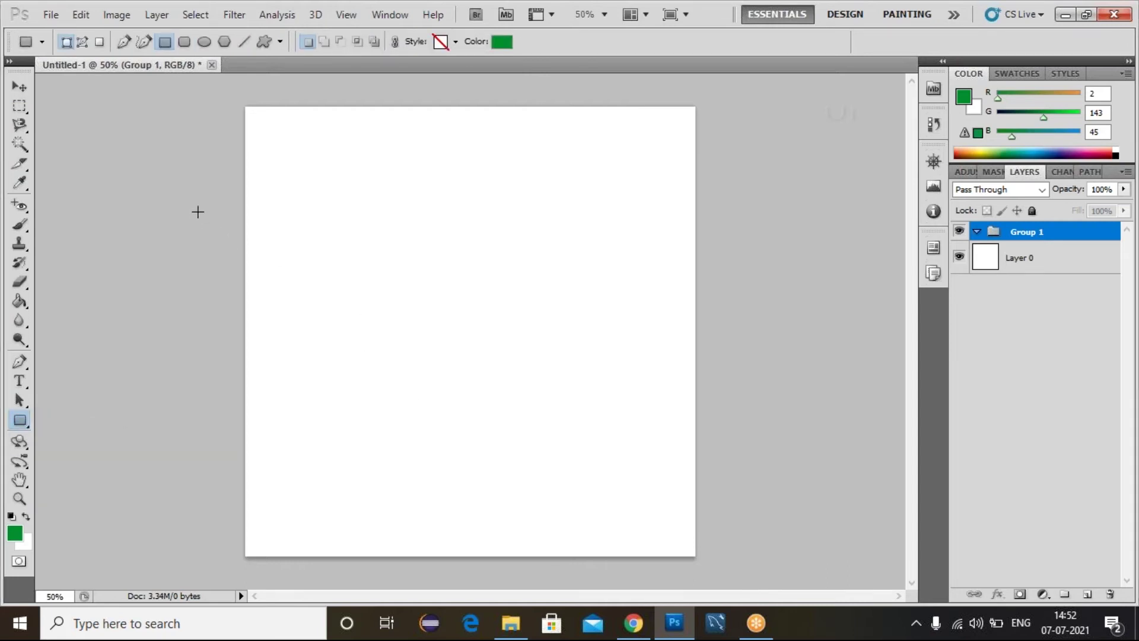
left_click_drag(214, 241, 757, 536)
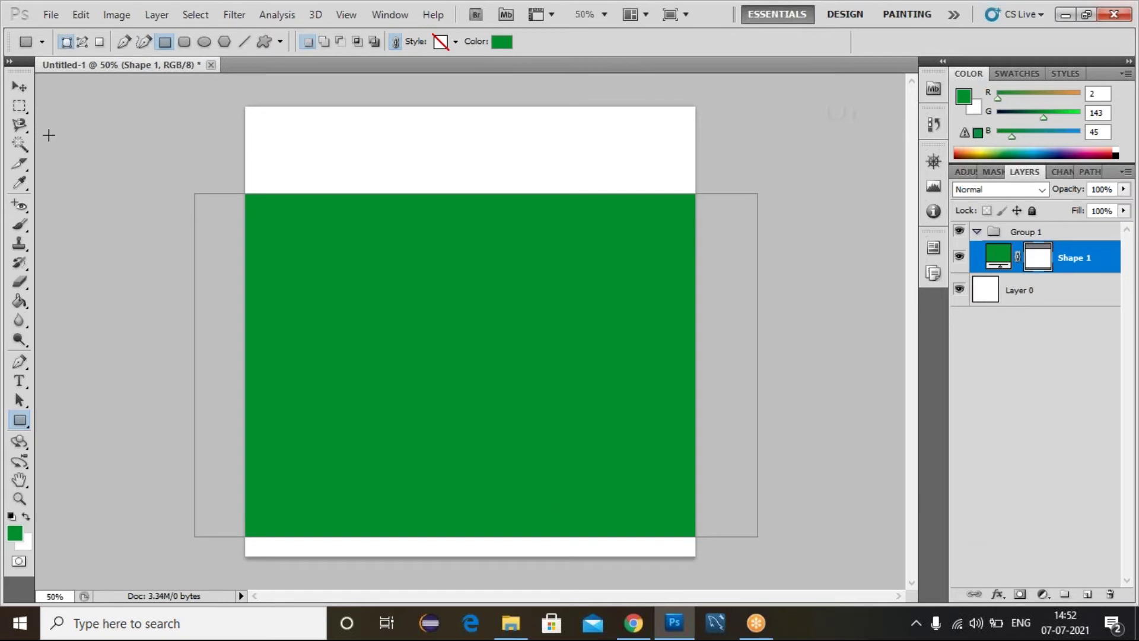
left_click(29, 87)
left_click_drag(368, 394, 418, 394)
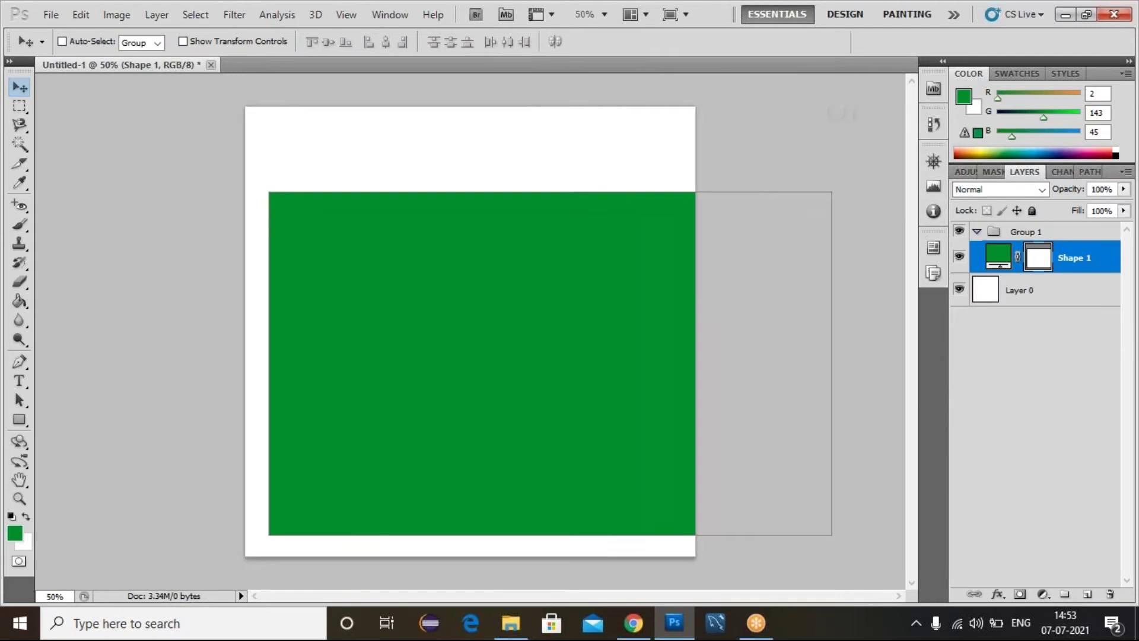
Free-transform the green rectangle: rotate it about -42°, widen it to about 128%, and place it over the canvas's lower-right half.
key("ctrl+t")
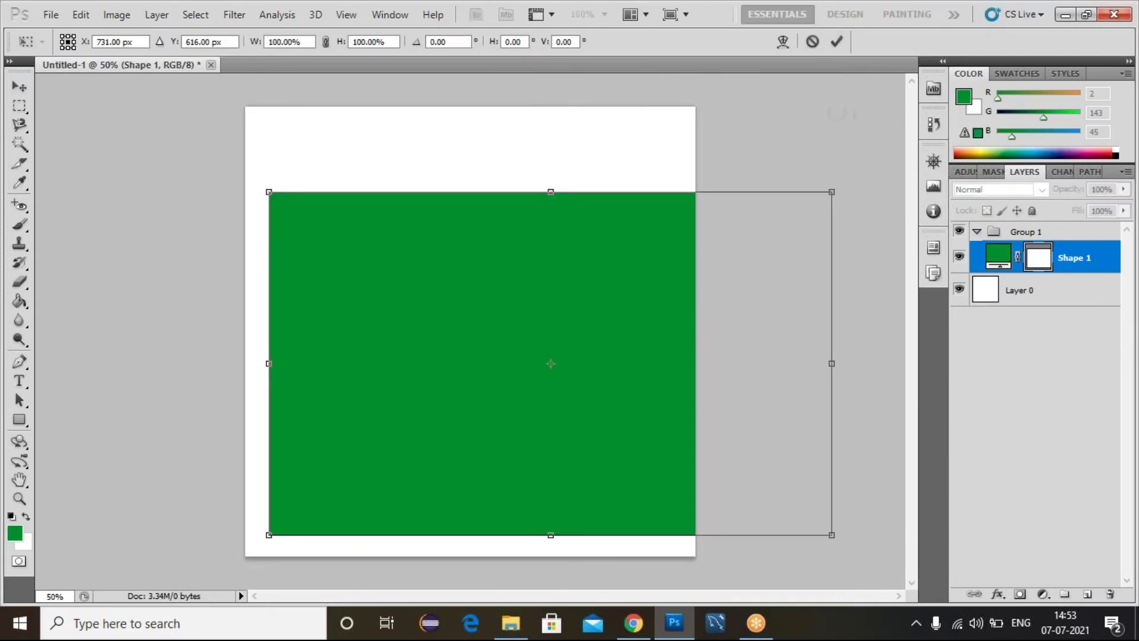
left_click_drag(854, 192, 675, 86)
left_click_drag(547, 201, 532, 321)
left_click_drag(753, 140, 717, 114)
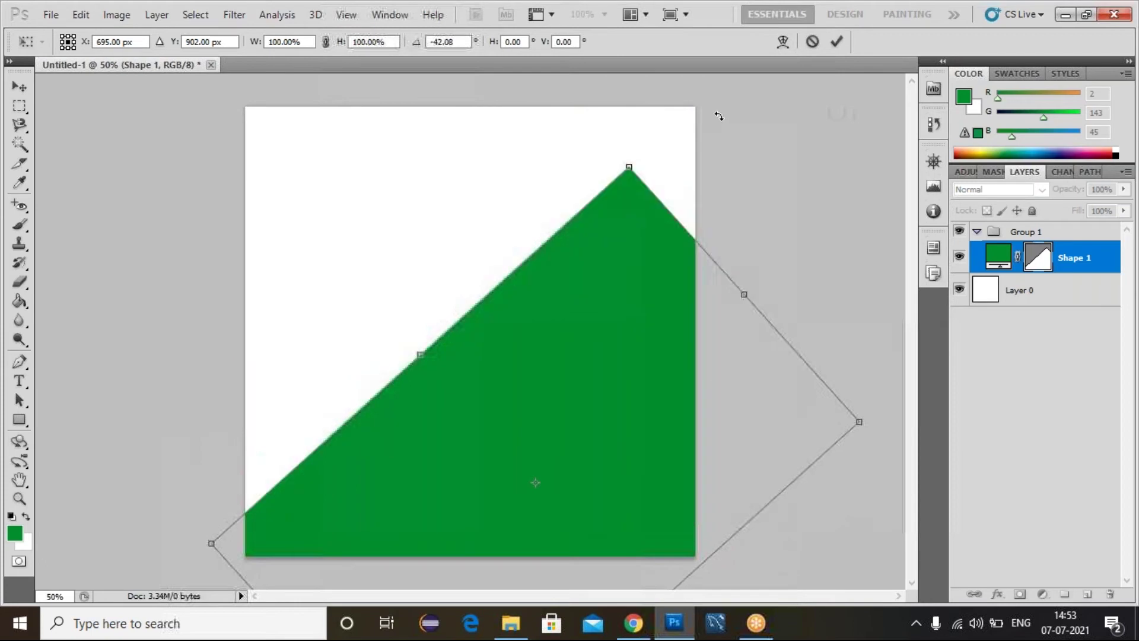
left_click_drag(624, 337, 647, 295)
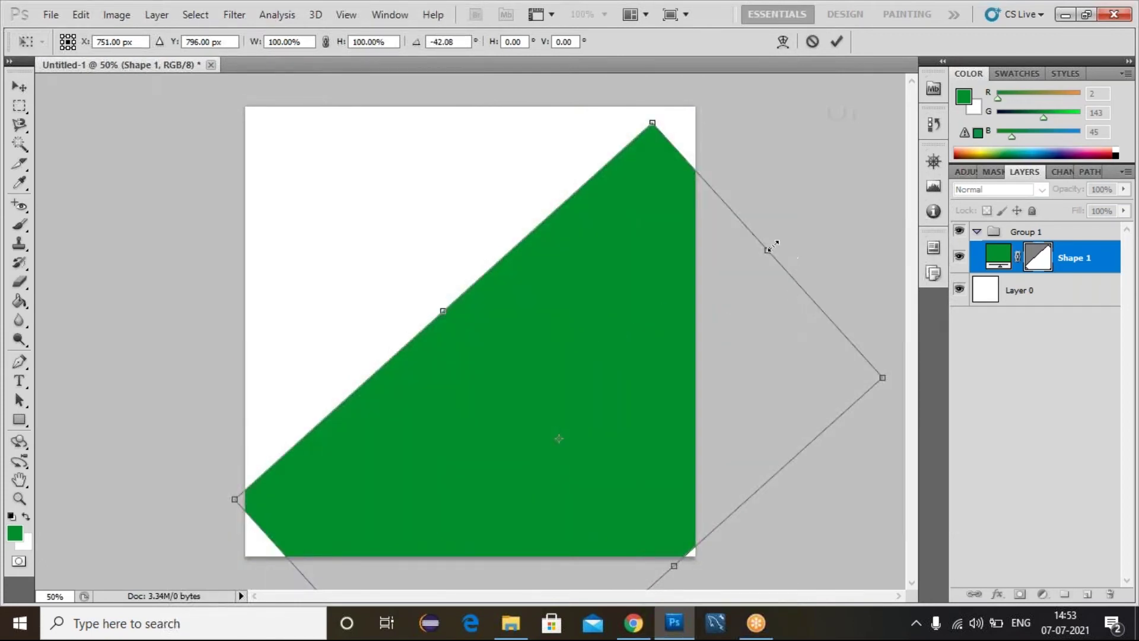
left_click_drag(767, 246, 885, 144)
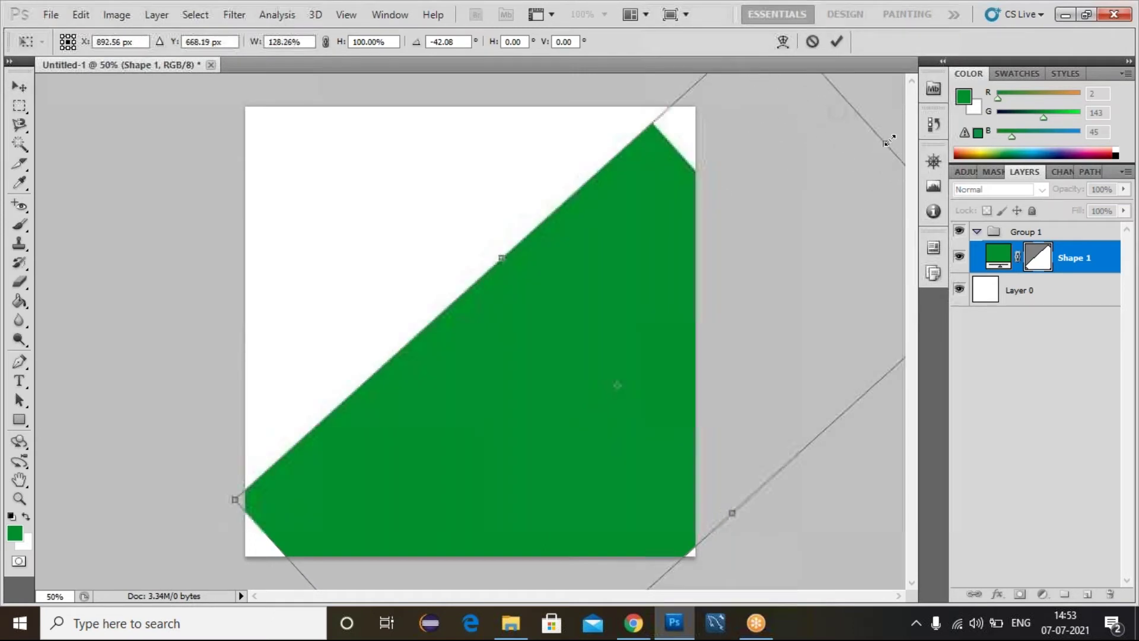
left_click_drag(758, 221, 717, 273)
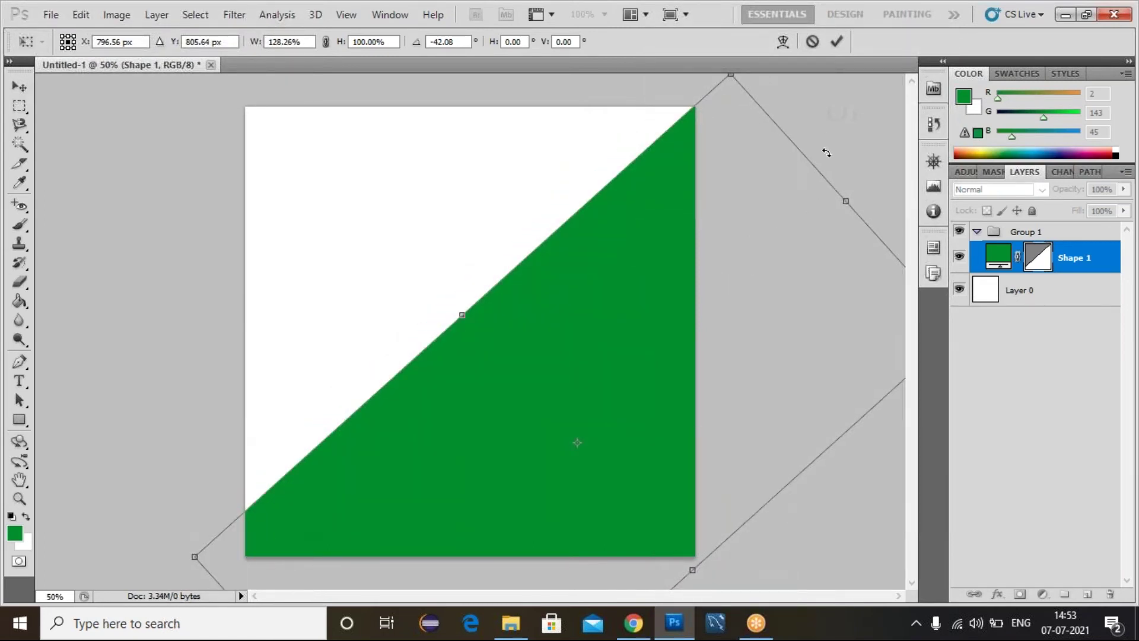
Refine the rectangle's rotation to about -44°, align its upper edge with the canvas diagonal, and apply the transform.
left_click_drag(828, 130, 824, 122)
left_click_drag(665, 218, 676, 233)
mouse_move(834, 120)
left_mouse_down()
mouse_move(819, 104)
mouse_move(834, 119)
left_mouse_up()
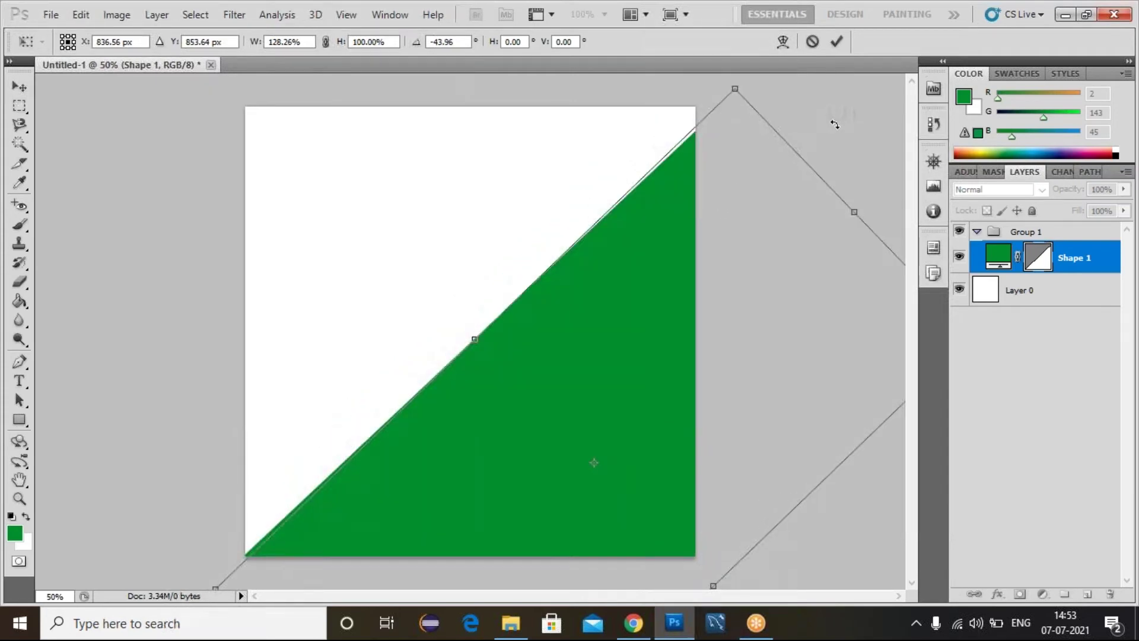
left_click_drag(773, 195, 759, 195)
key("Up")
key("Up")
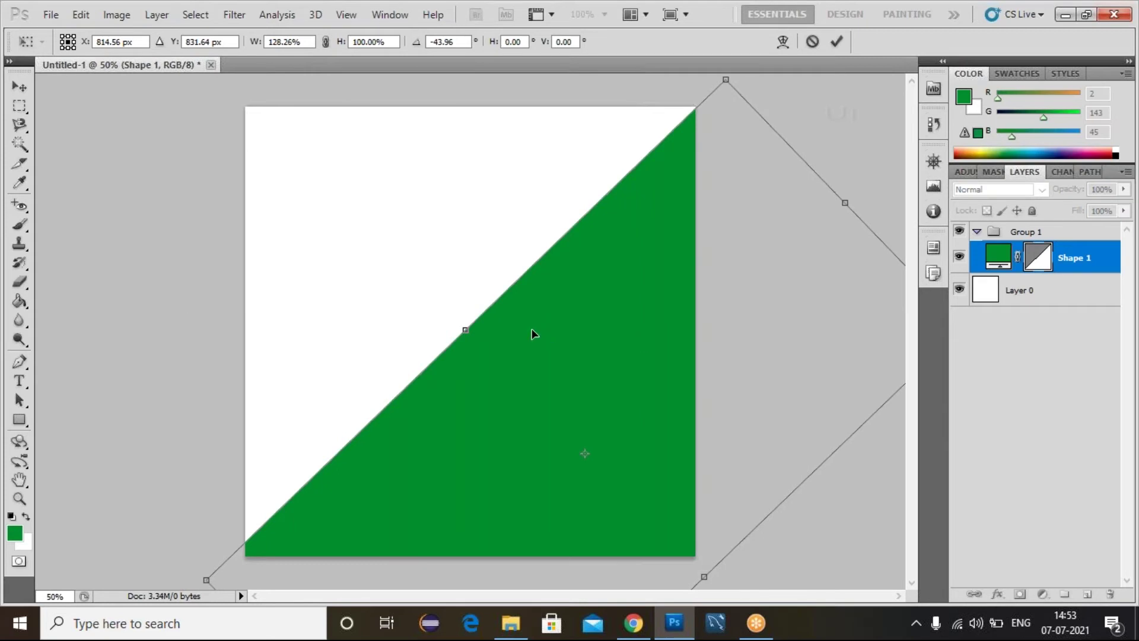
key("Return")
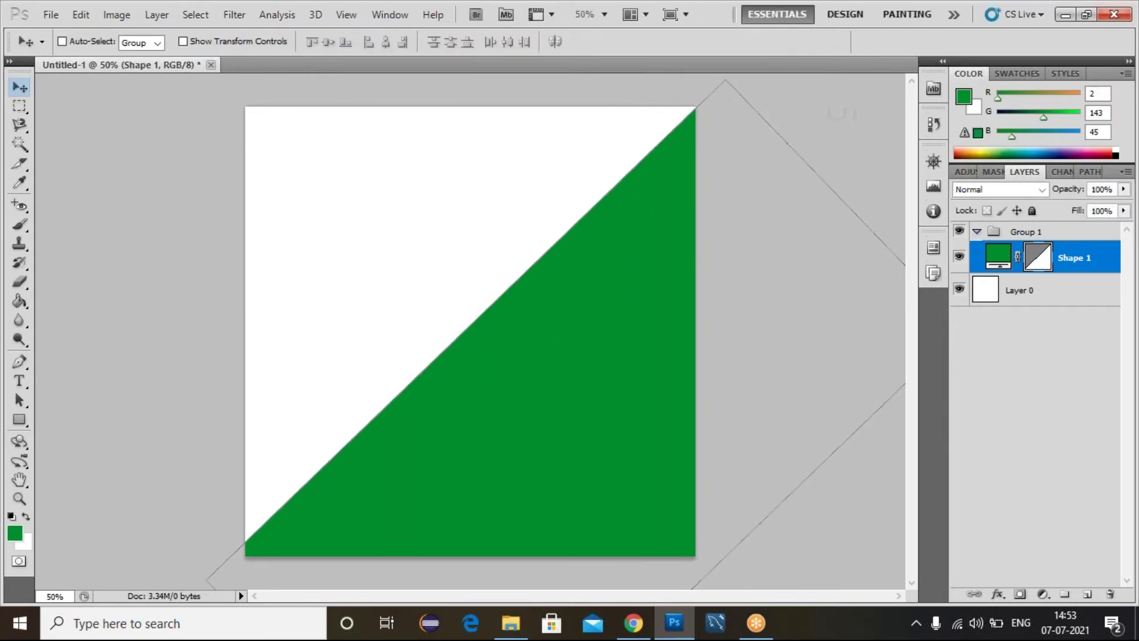
Nudge the green Shape 1 layer down by about 16 px.
left_click(1028, 356)
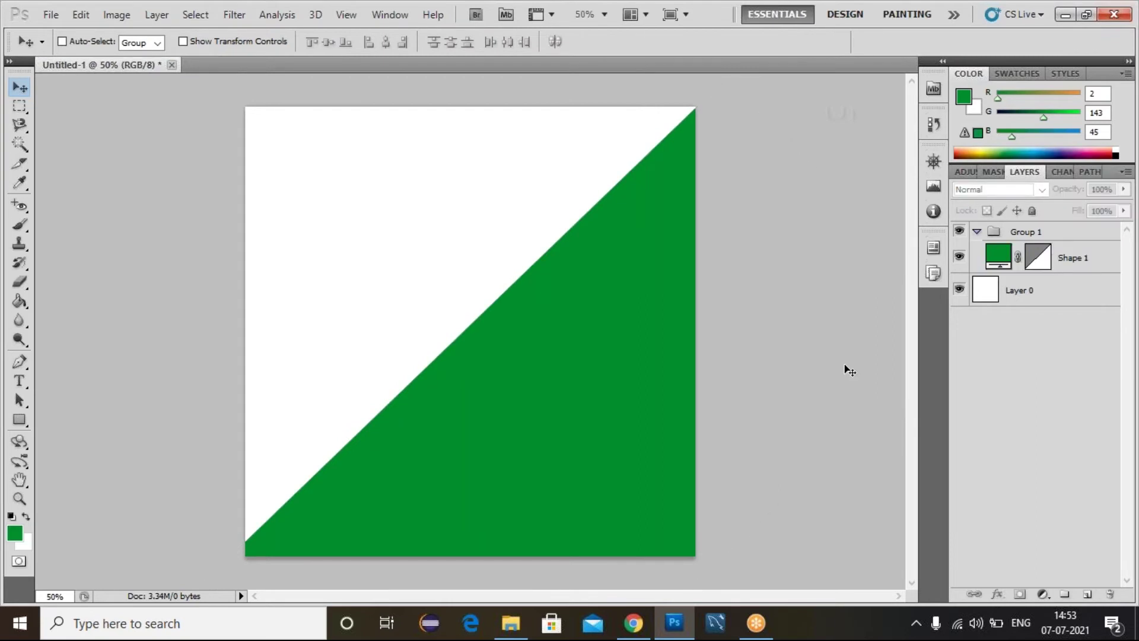
left_click(1062, 260)
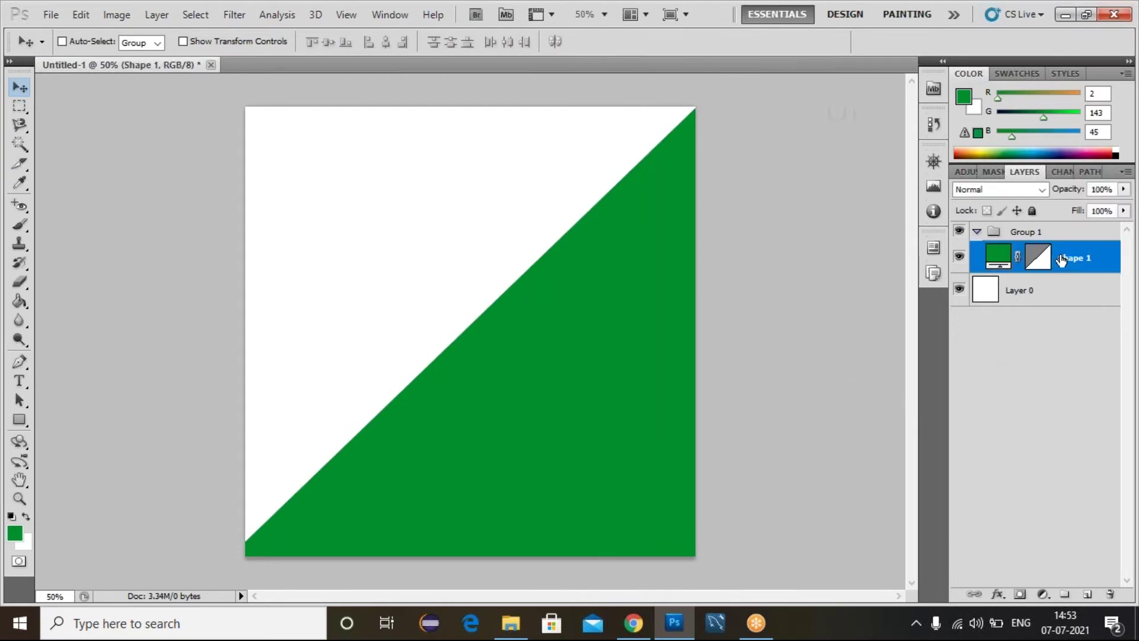
key("Down")
key("Down")
key("Down")
key("Down")
key("Down")
key("Down")
key("Down")
key("Down")
key("Down")
key("Down")
key("Down")
key("Down")
key("Down")
key("Down")
key("Down")
key("Down")
key("Down")
key("Down")
key("Down")
key("Down")
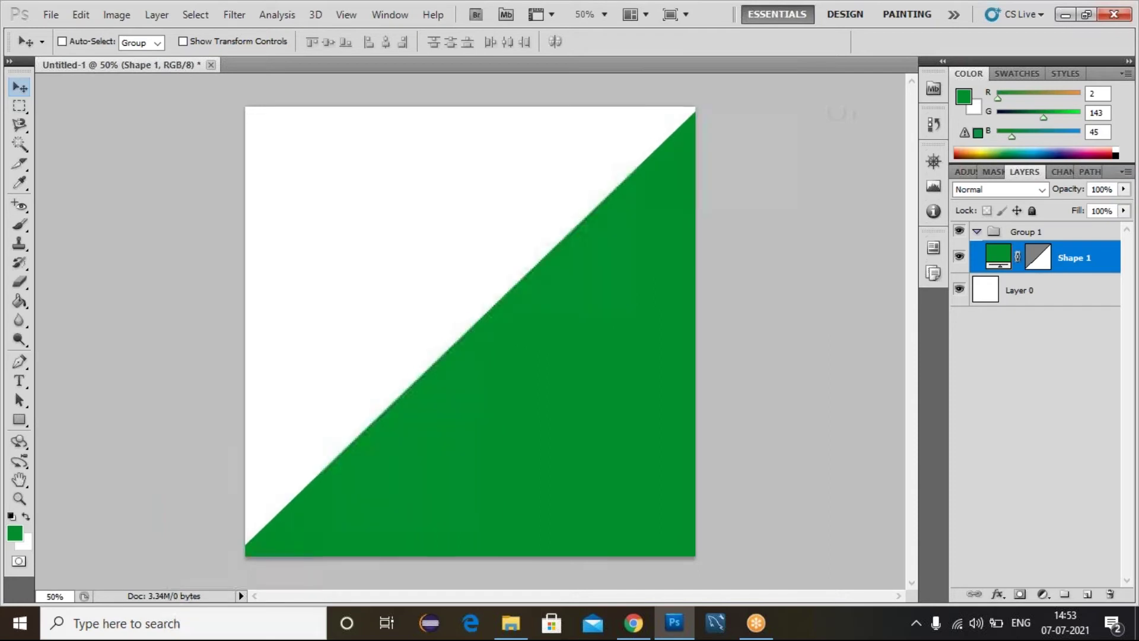
key("Down")
key("Down")
key("Down")
key("Down")
key("Down")
key("Down")
key("Down")
key("Down")
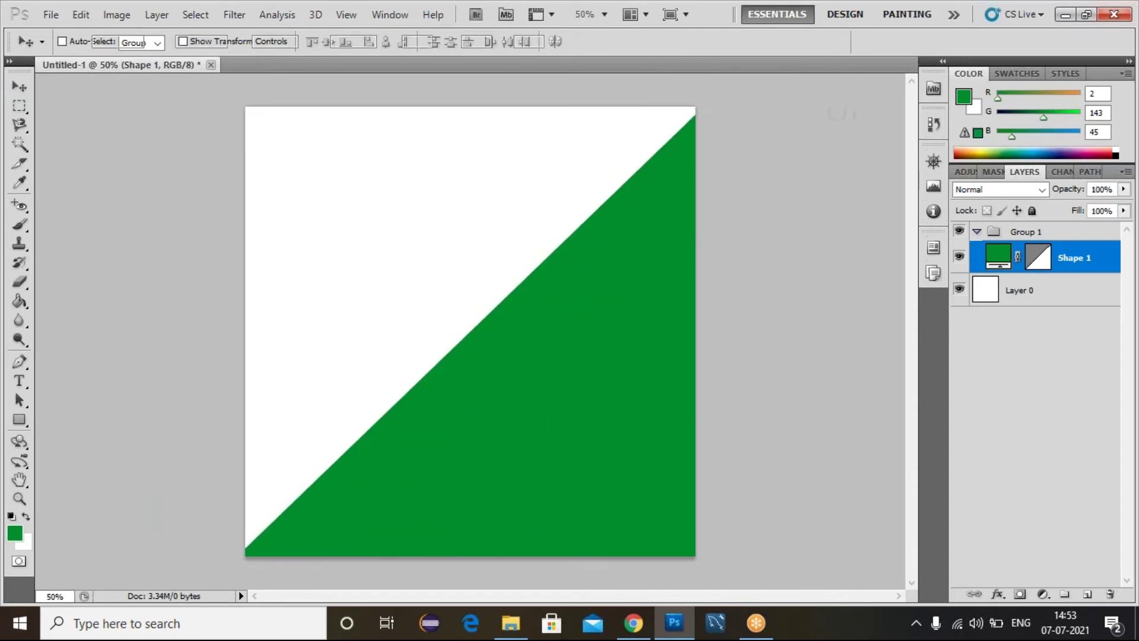
Rotate the green shape a further -1.37° and reposition it so its edge runs from the lower-left to the upper-right canvas corner.
key("ctrl+t")
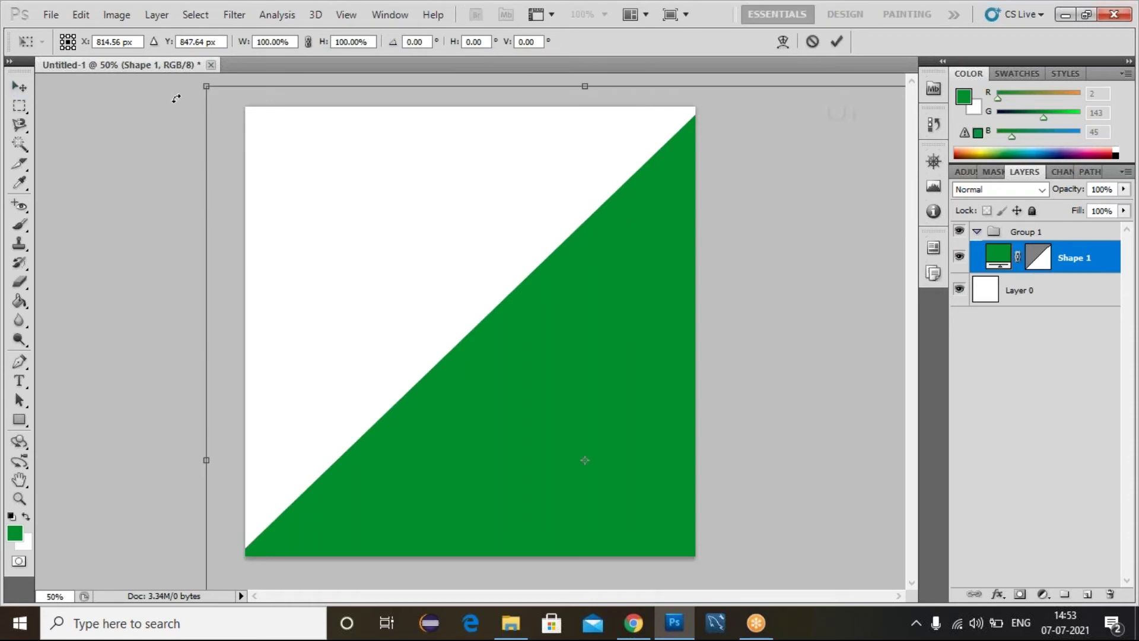
left_click_drag(177, 100, 188, 117)
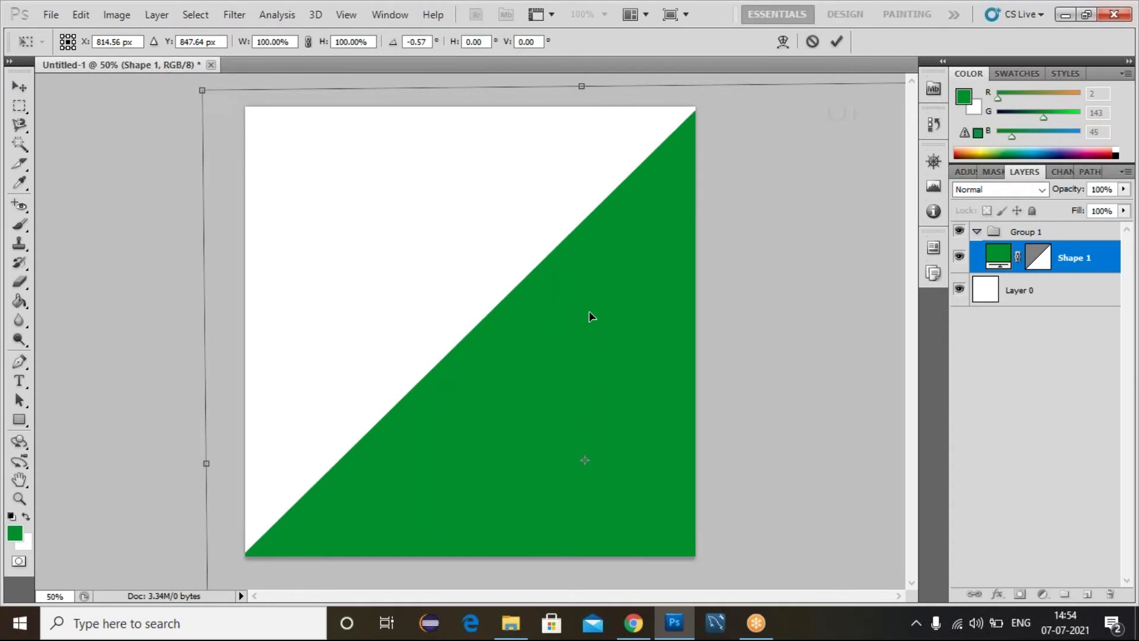
left_click_drag(590, 316, 589, 320)
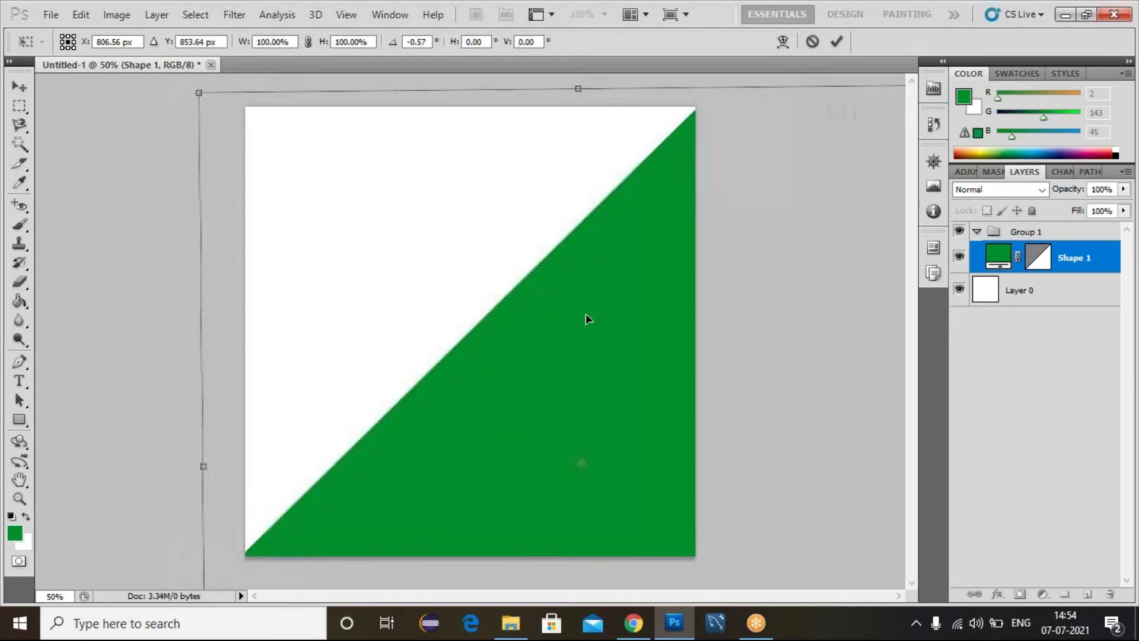
left_click_drag(187, 93, 188, 104)
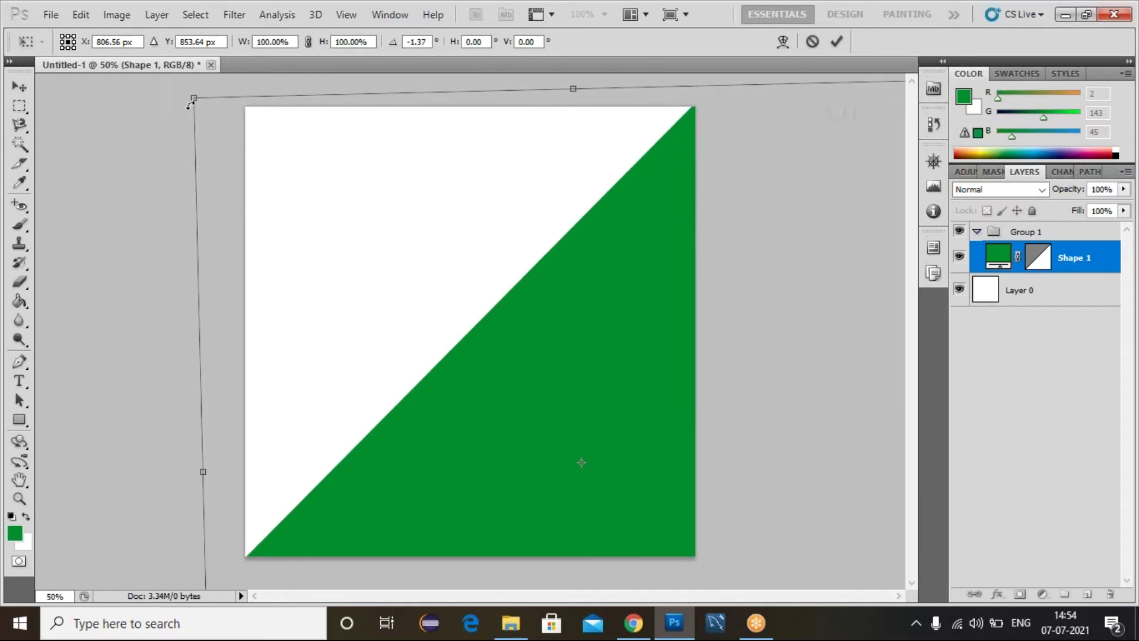
key("Return")
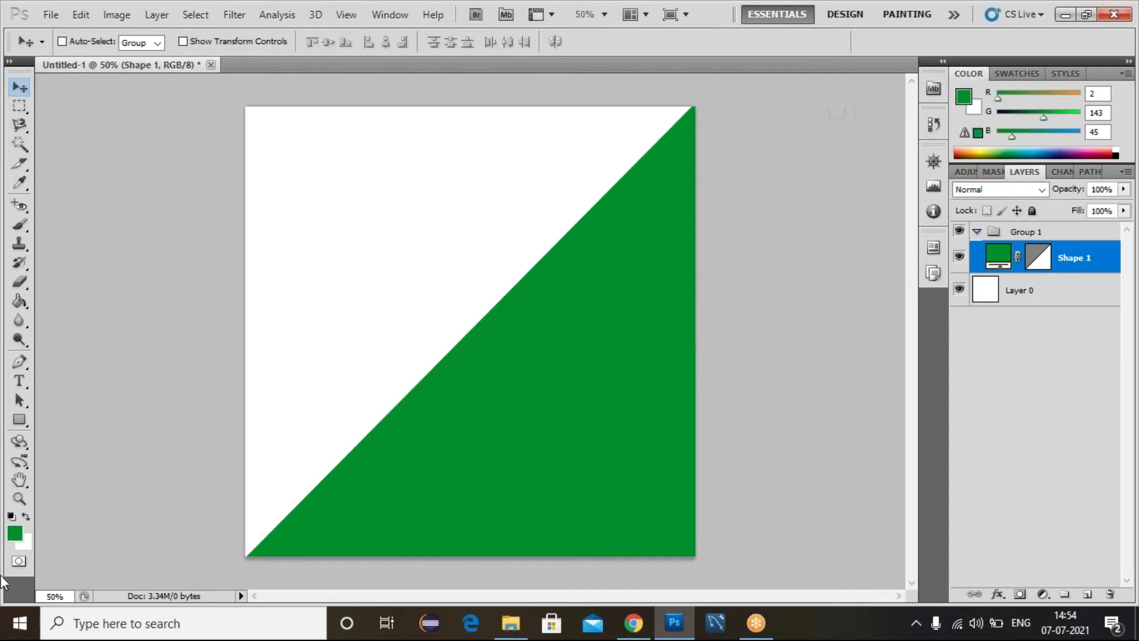
Draw a green circle about half the canvas width inside Group 1 with the Ellipse Tool and move it to the canvas centre.
left_click(16, 422)
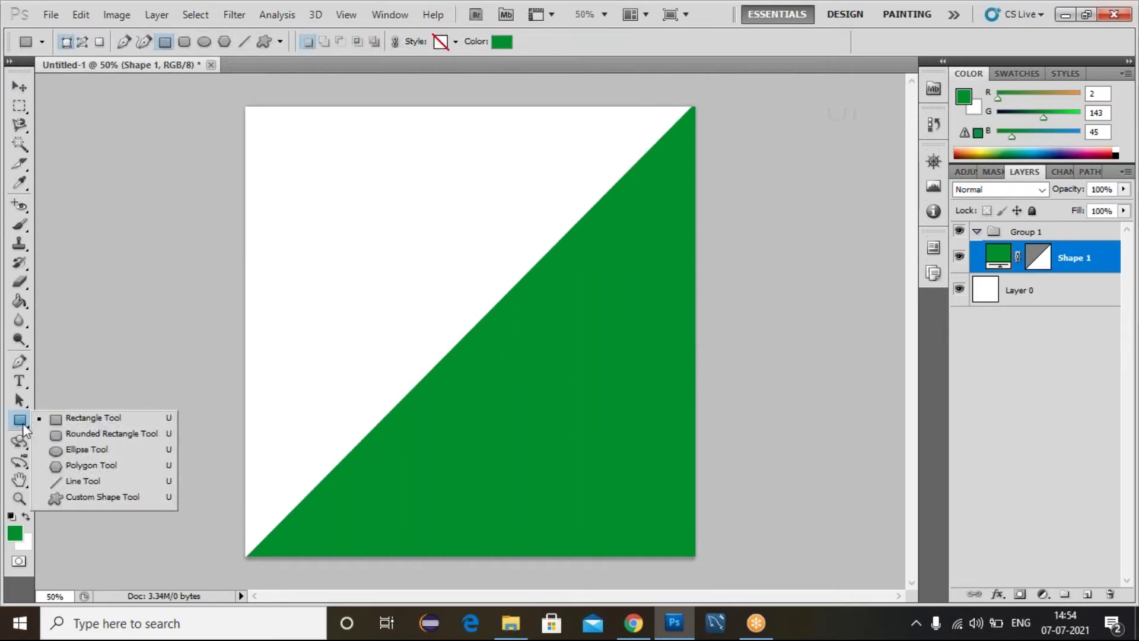
left_click(67, 452)
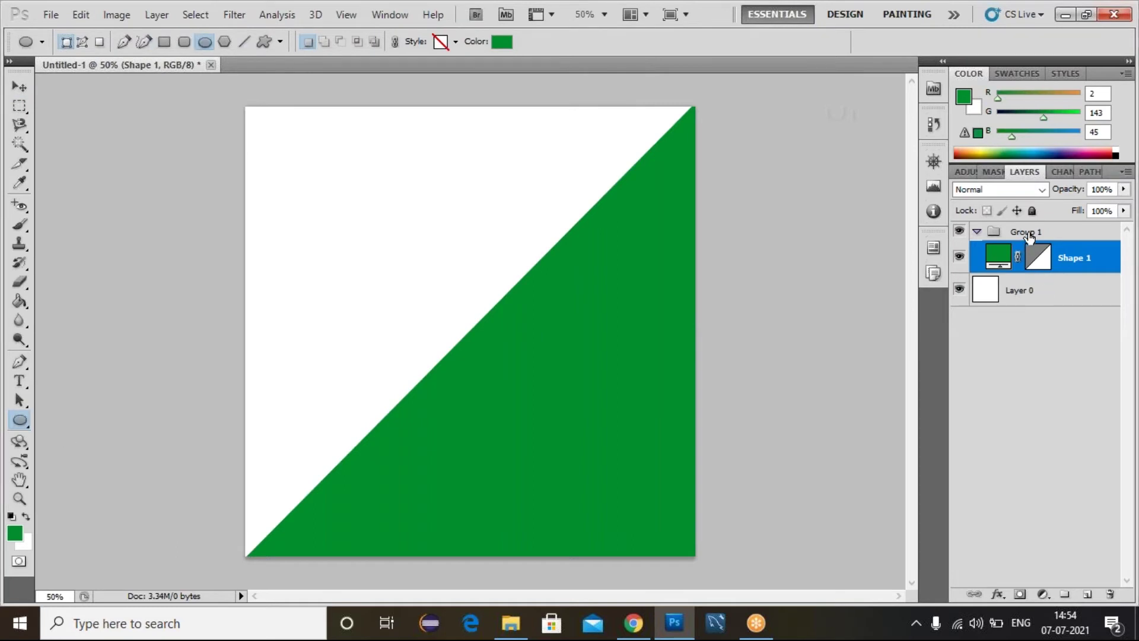
left_click(1004, 238)
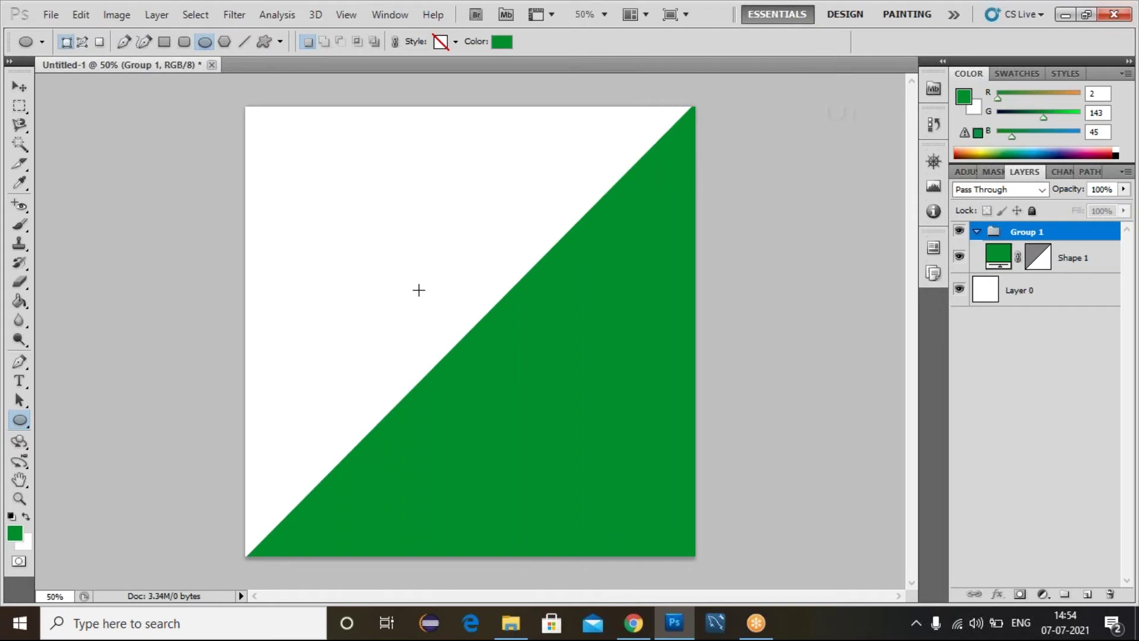
left_click_drag(413, 294, 657, 520)
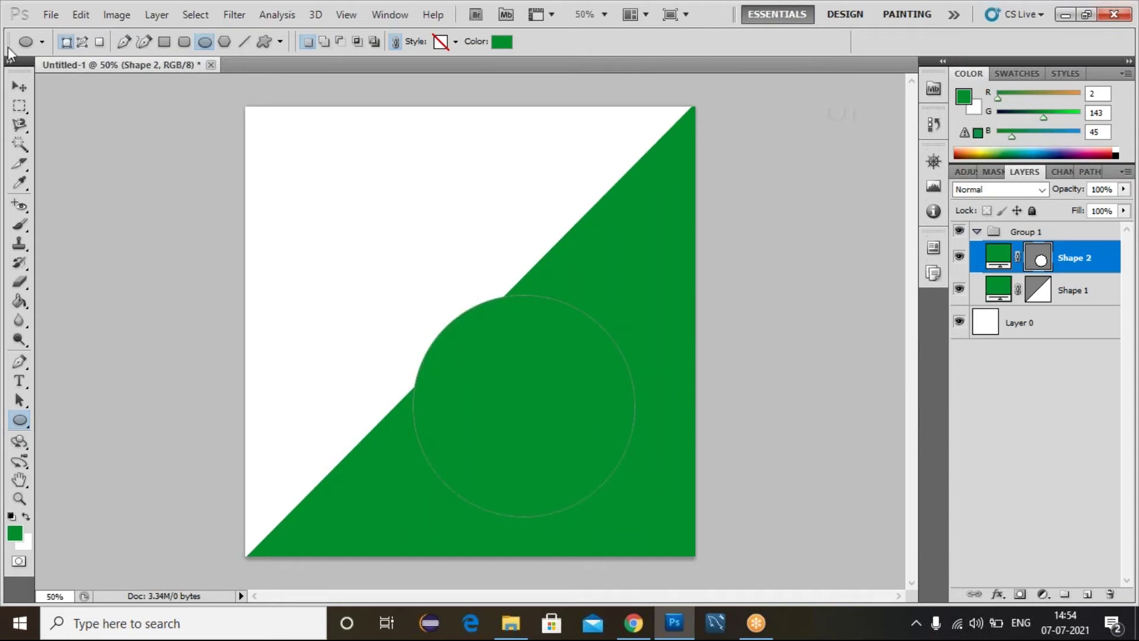
left_click(20, 87)
left_click_drag(522, 440, 469, 387)
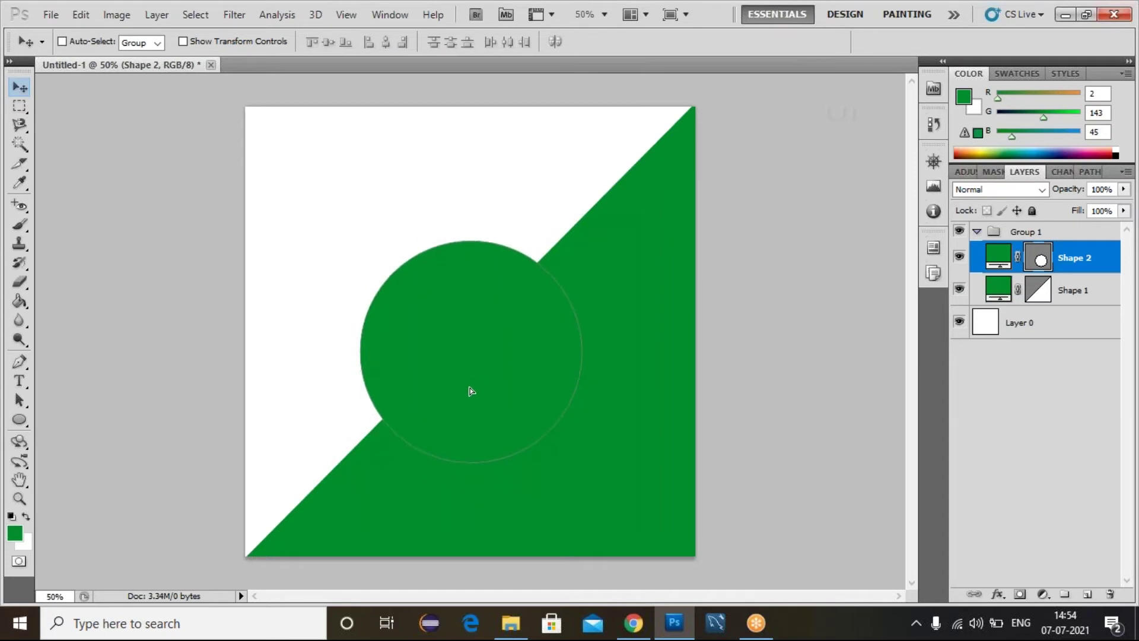
Recolour the Shape 2 circle white (ffffff) by sampling the white canvas area, and deselect the layer.
key("i")
double_click(998, 256)
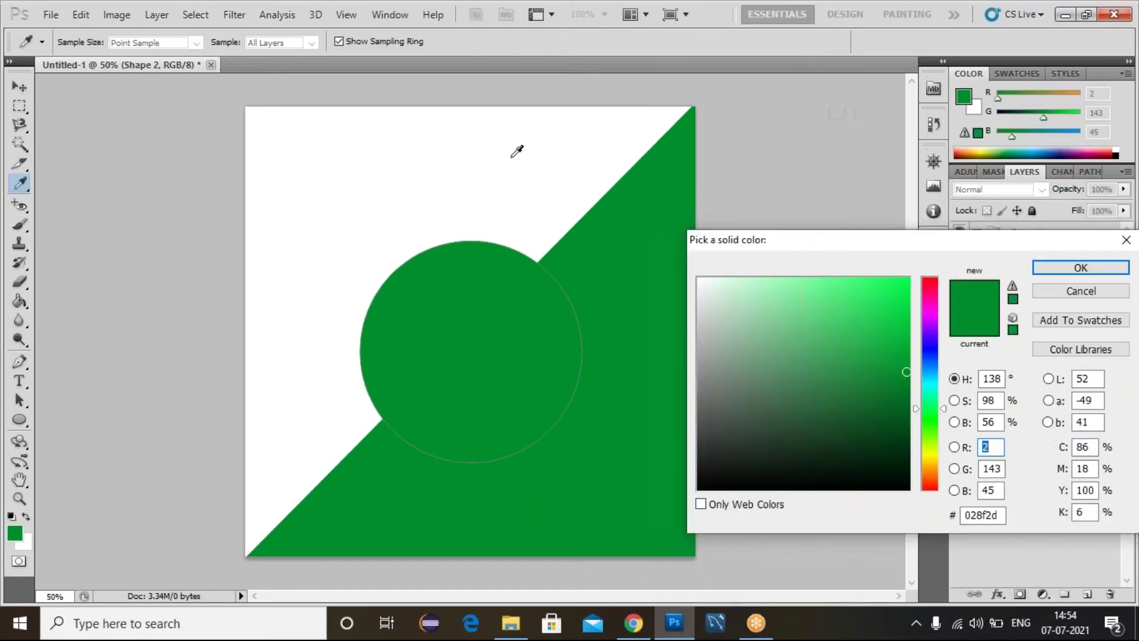
left_click(511, 158)
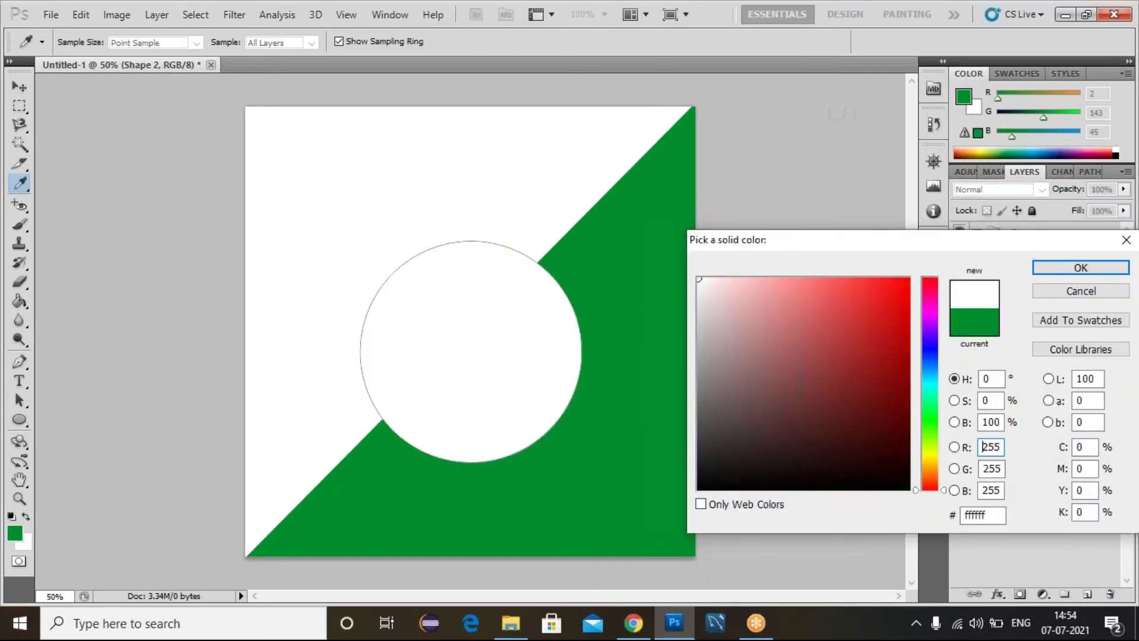
left_click(1080, 267)
key("v")
left_click(1012, 395)
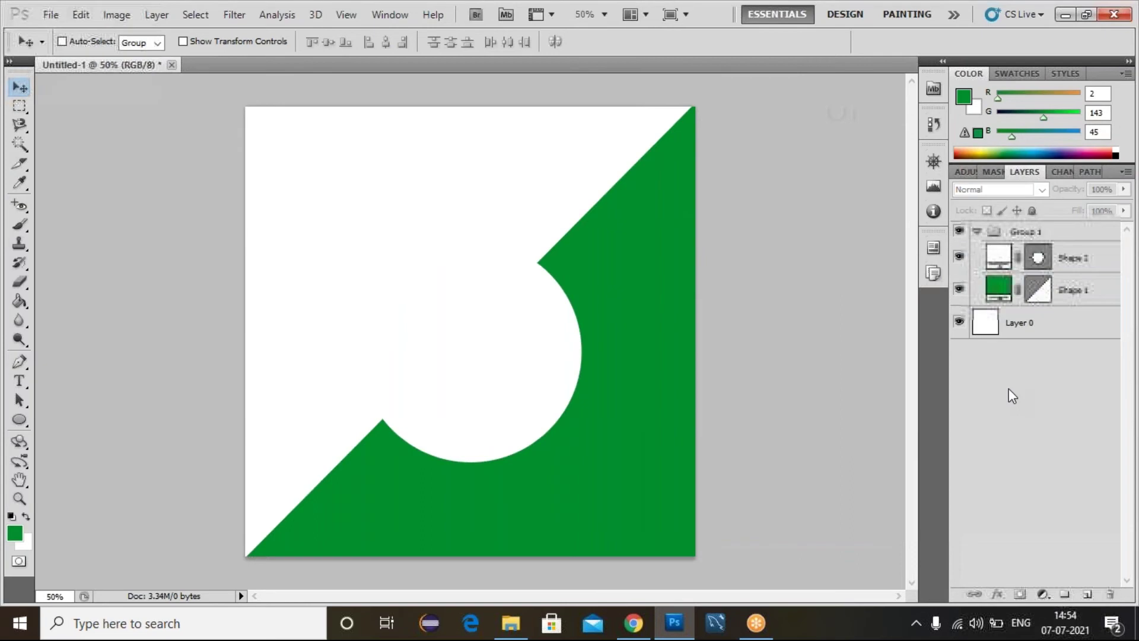
Add a 29 px Stroke effect to the Shape 2 circle with its position set to Inside.
left_click(1095, 262)
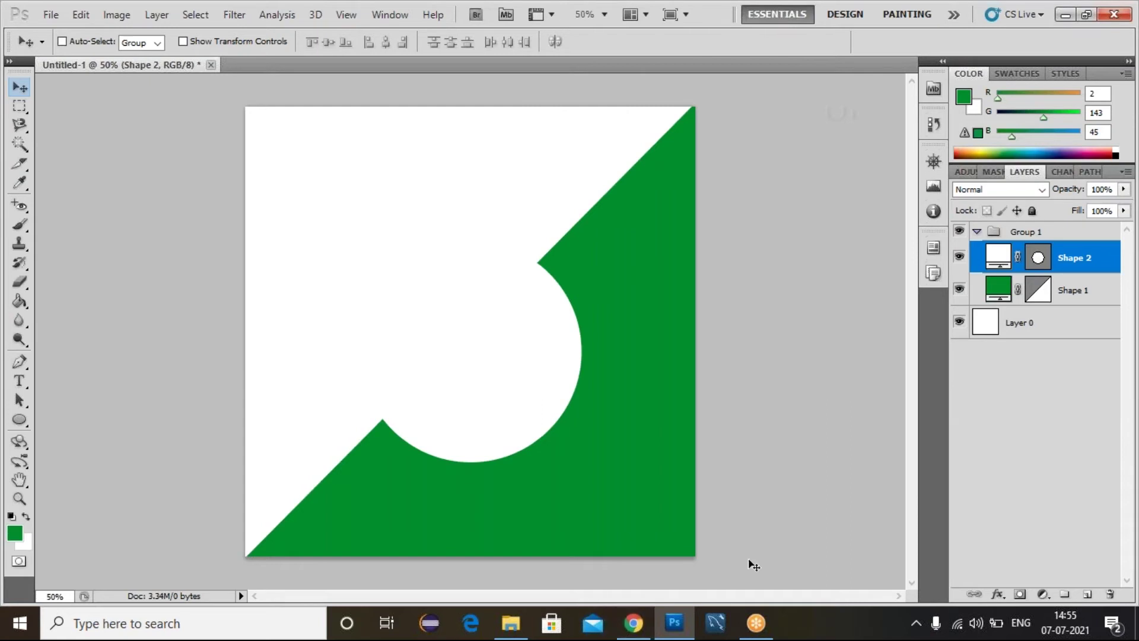
left_click(994, 595)
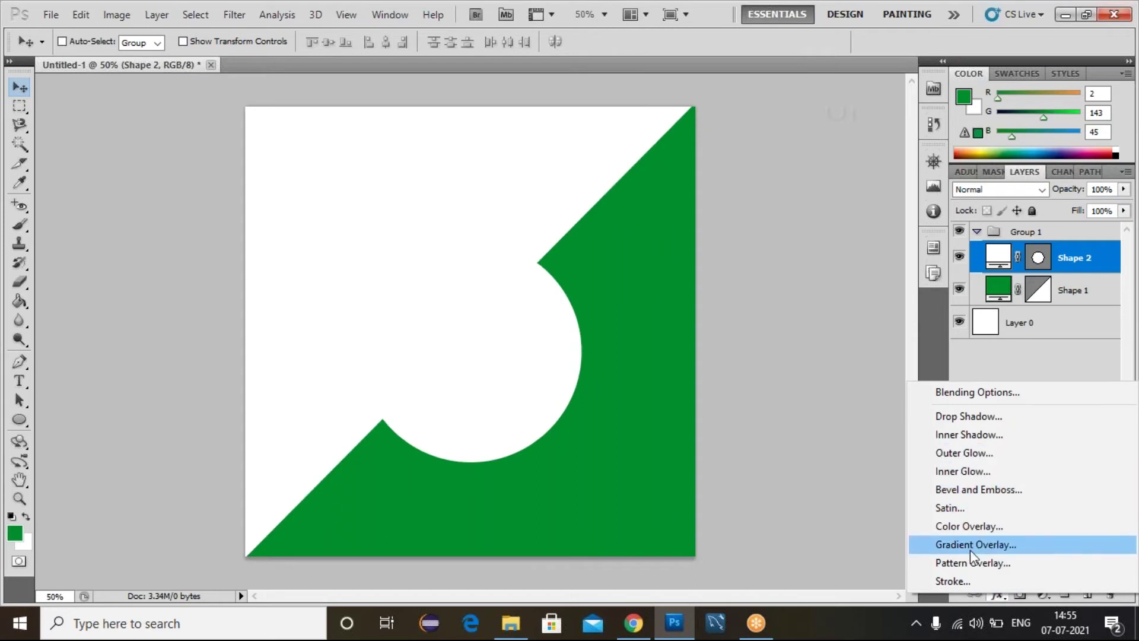
left_click(970, 579)
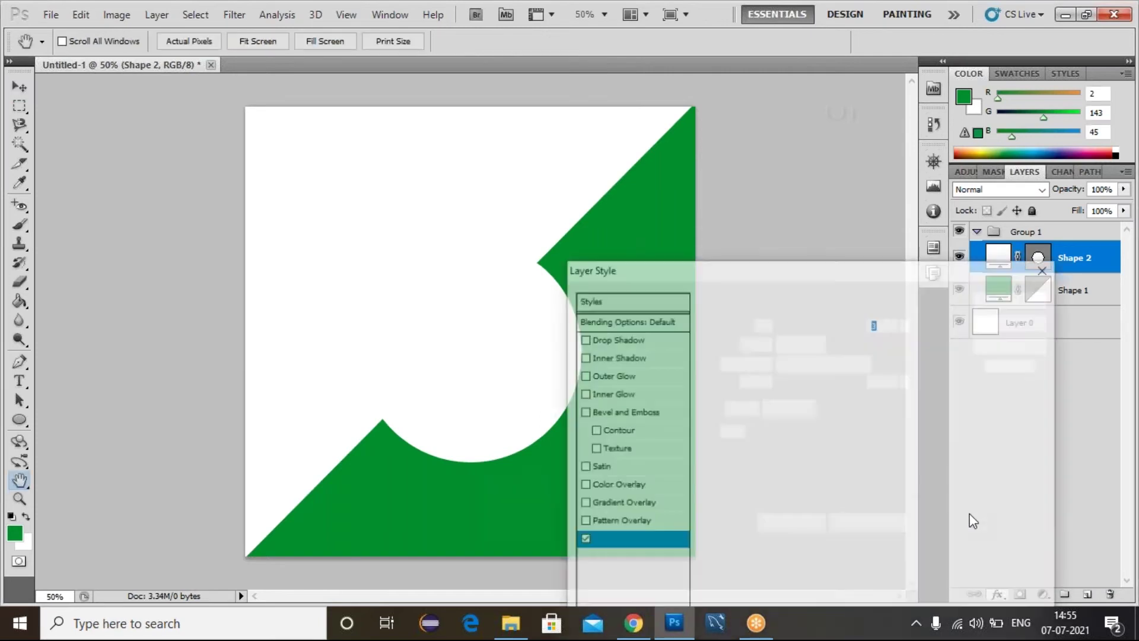
left_click_drag(798, 279, 902, 211)
left_click_drag(886, 249, 900, 250)
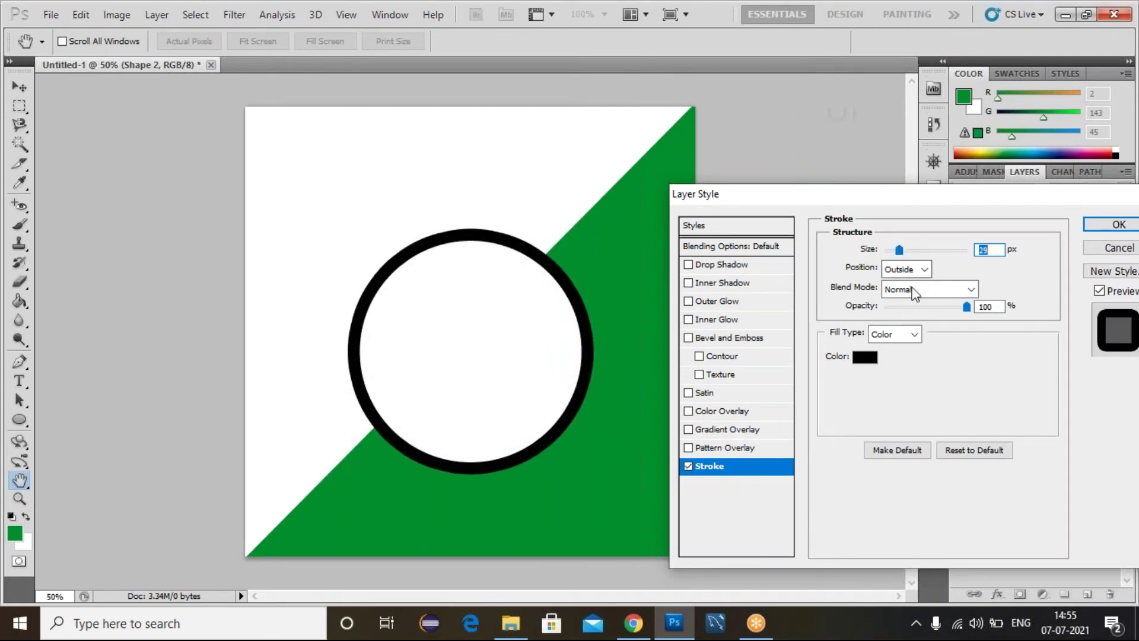
left_click(906, 270)
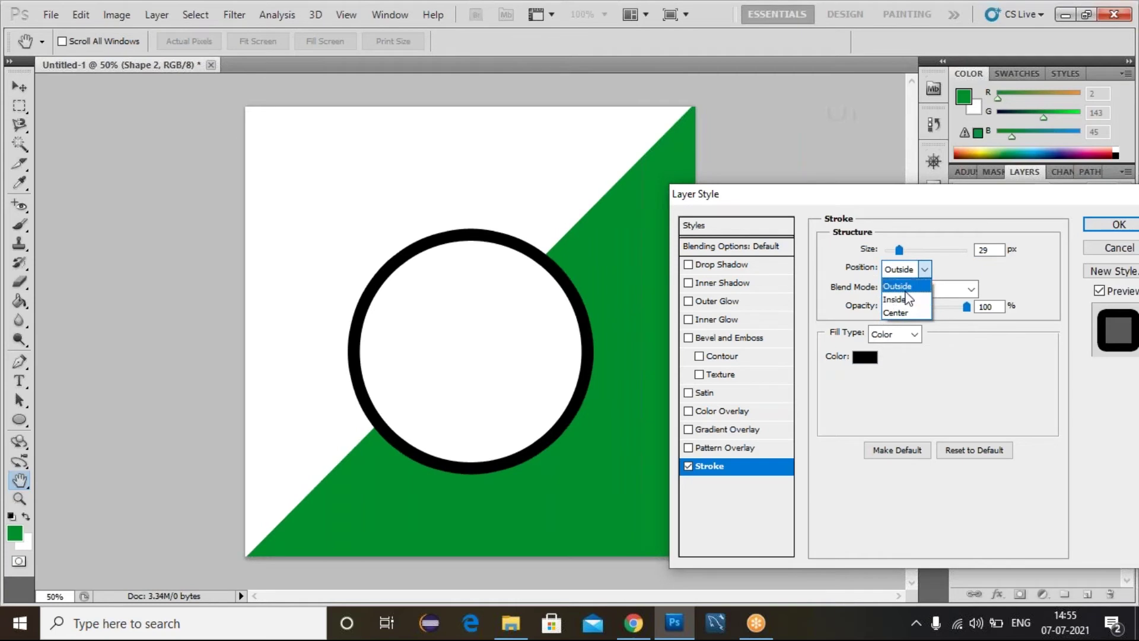
left_click(907, 300)
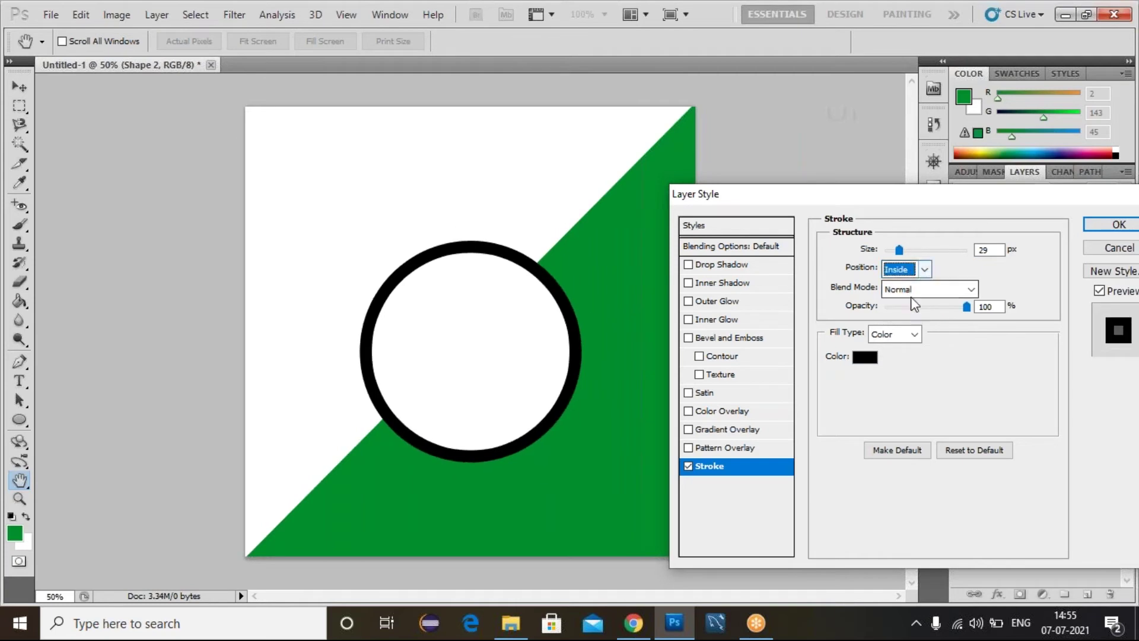
Set the circle's stroke colour to the background green (028f2d) by sampling the diagonal shape, and apply the layer style.
left_click(865, 357)
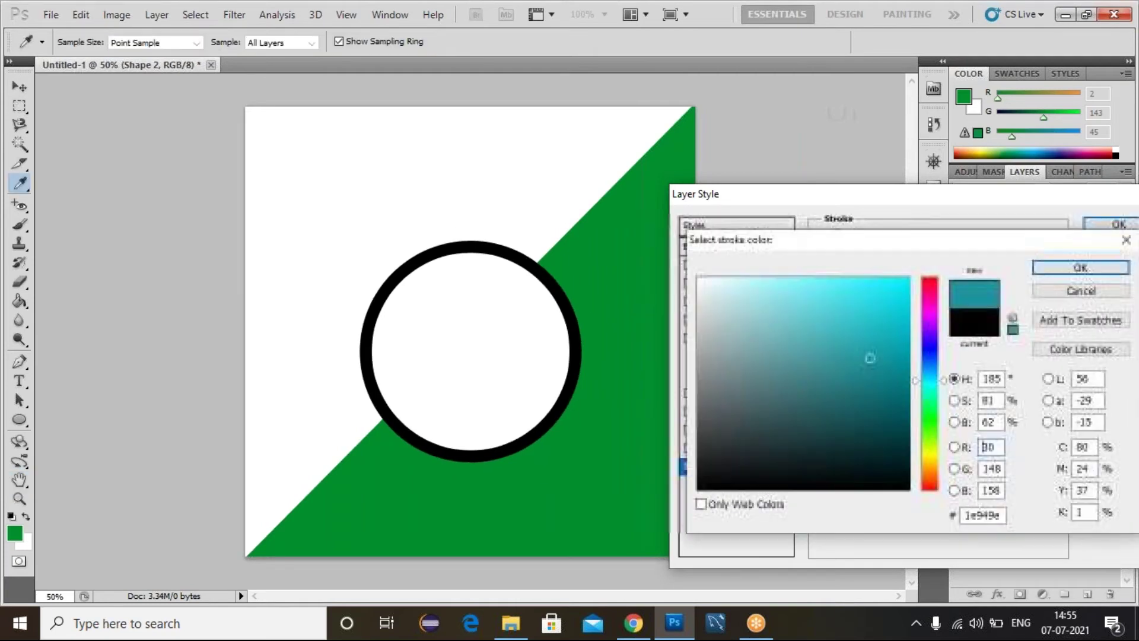
left_click(870, 358)
left_click(626, 253)
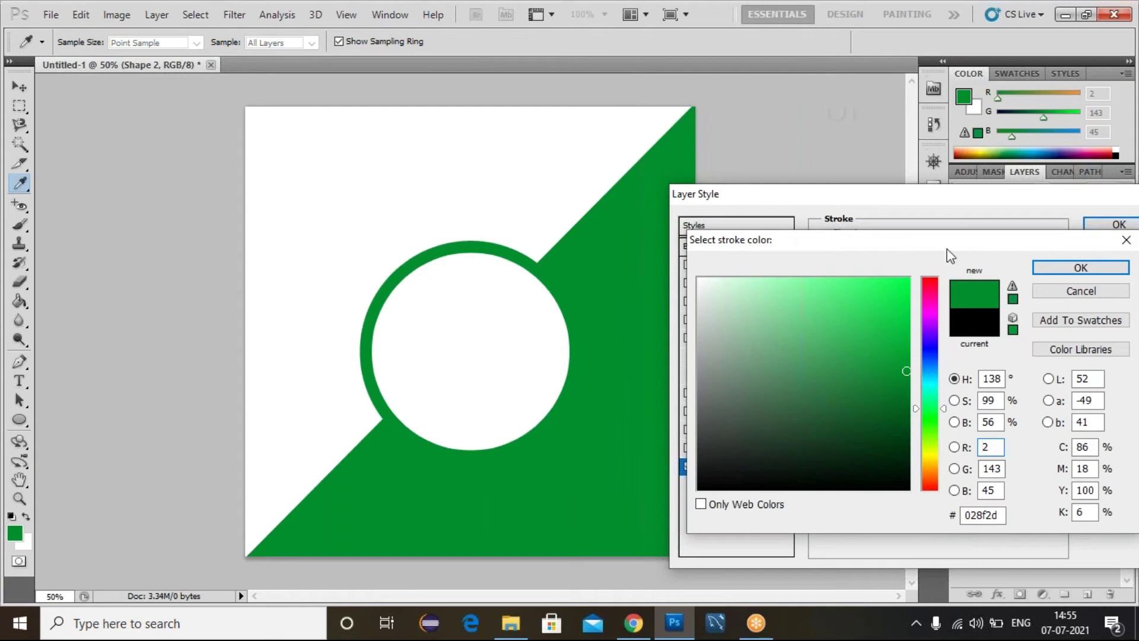
left_click(1053, 268)
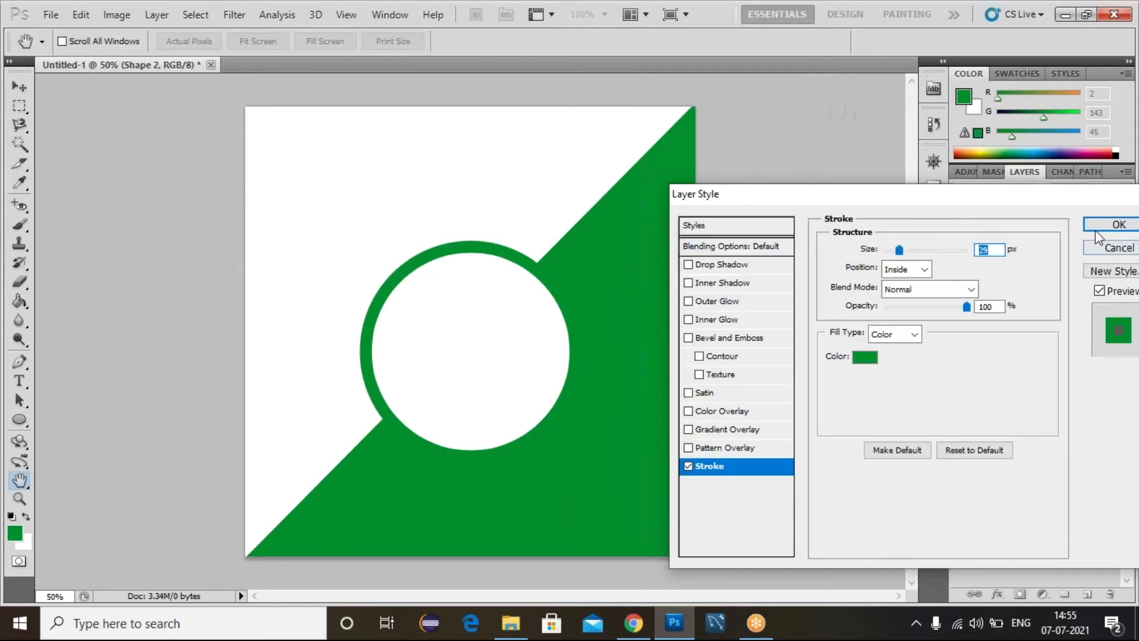
left_click(1097, 225)
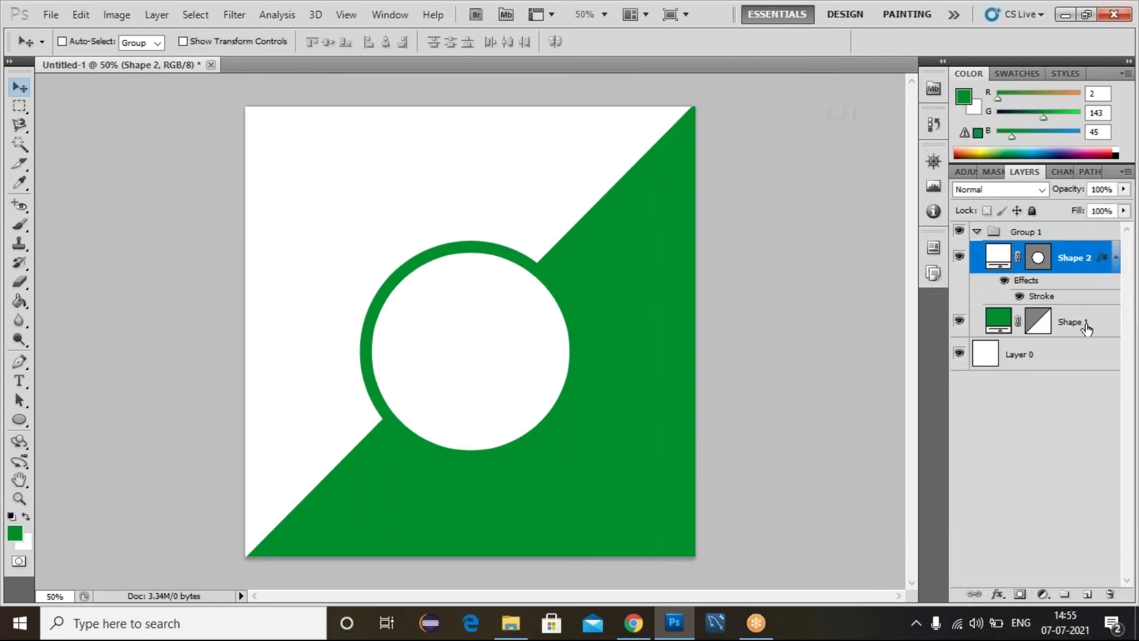
Add a drop shadow to the circle with Use Global Light off, a 90° angle, a 43 px size and a distance under 18 px.
left_click(997, 593)
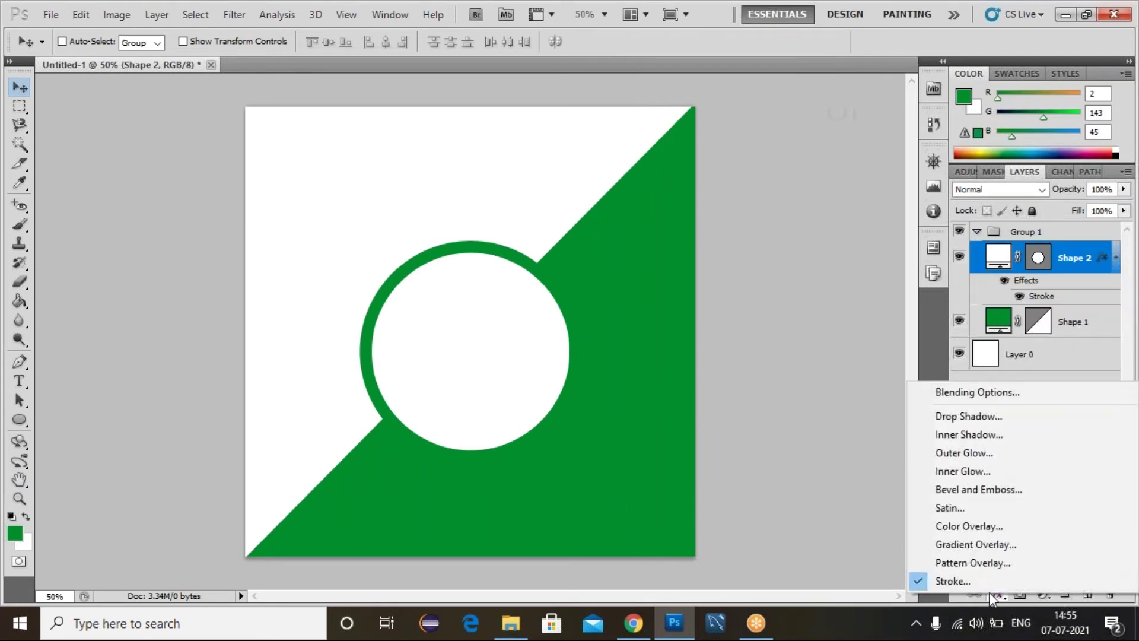
left_click(965, 418)
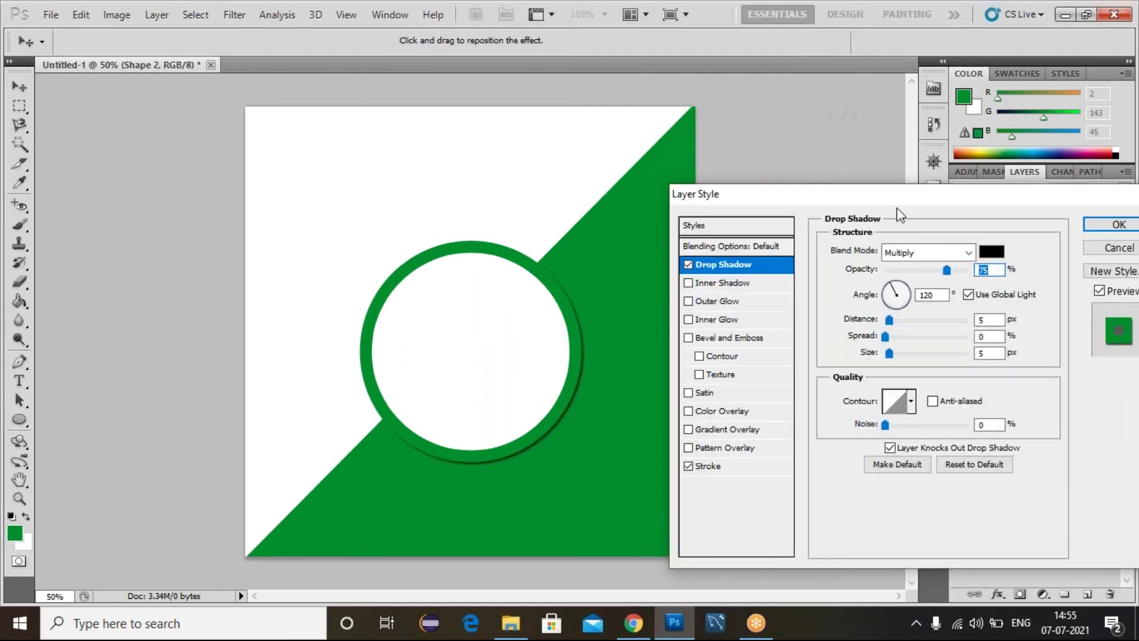
left_click(969, 294)
left_click_drag(892, 320, 901, 321)
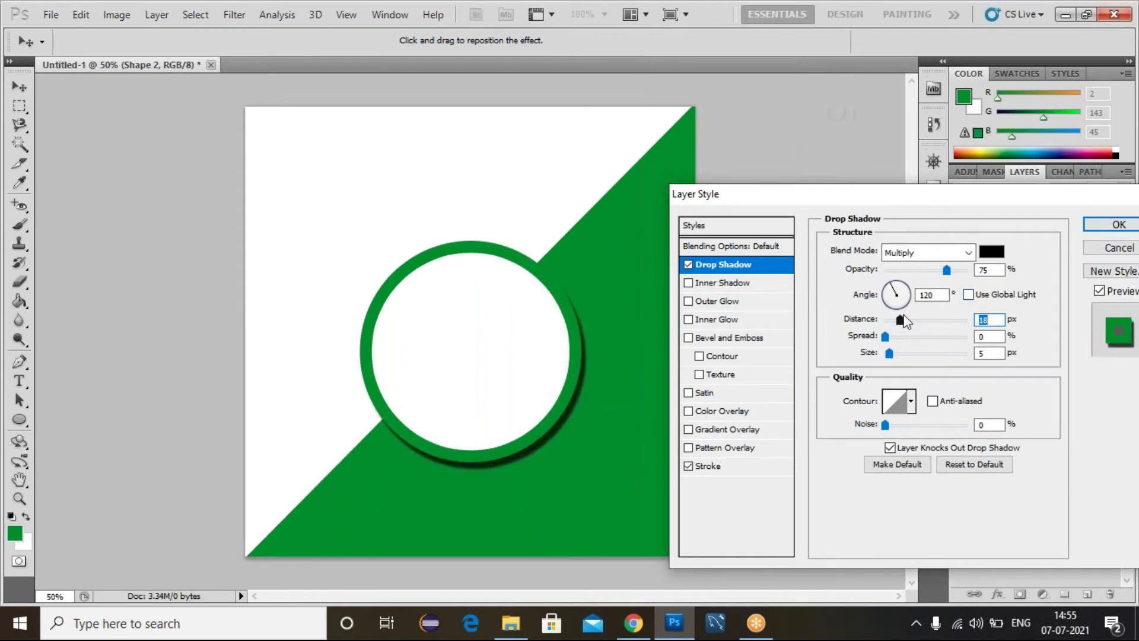
left_click_drag(936, 293, 923, 295)
type("90")
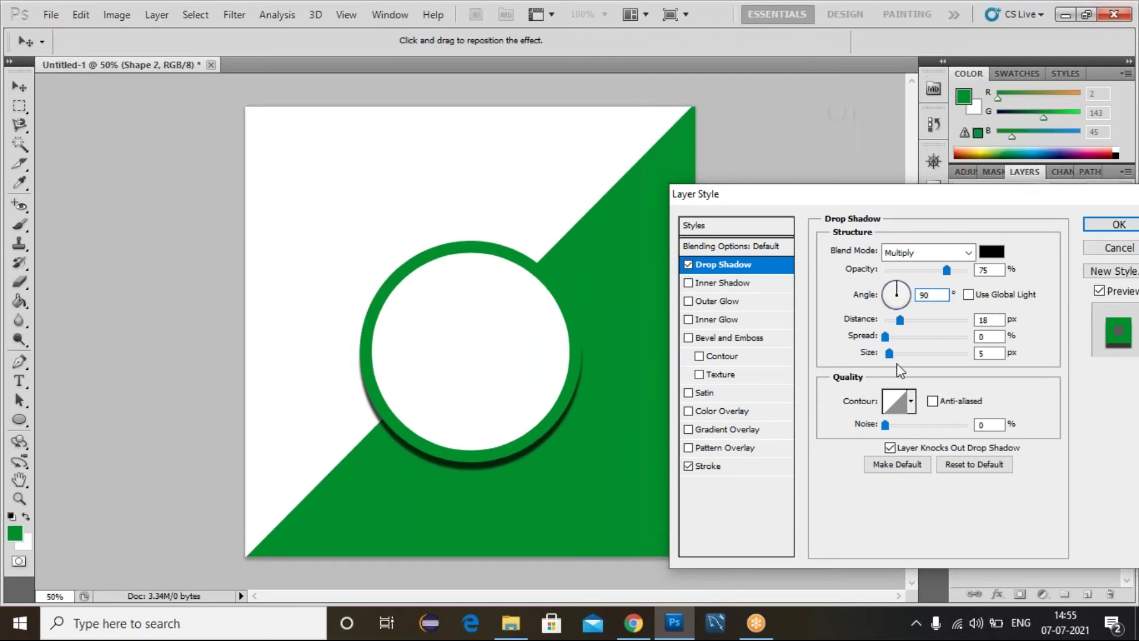
left_click_drag(888, 353, 905, 358)
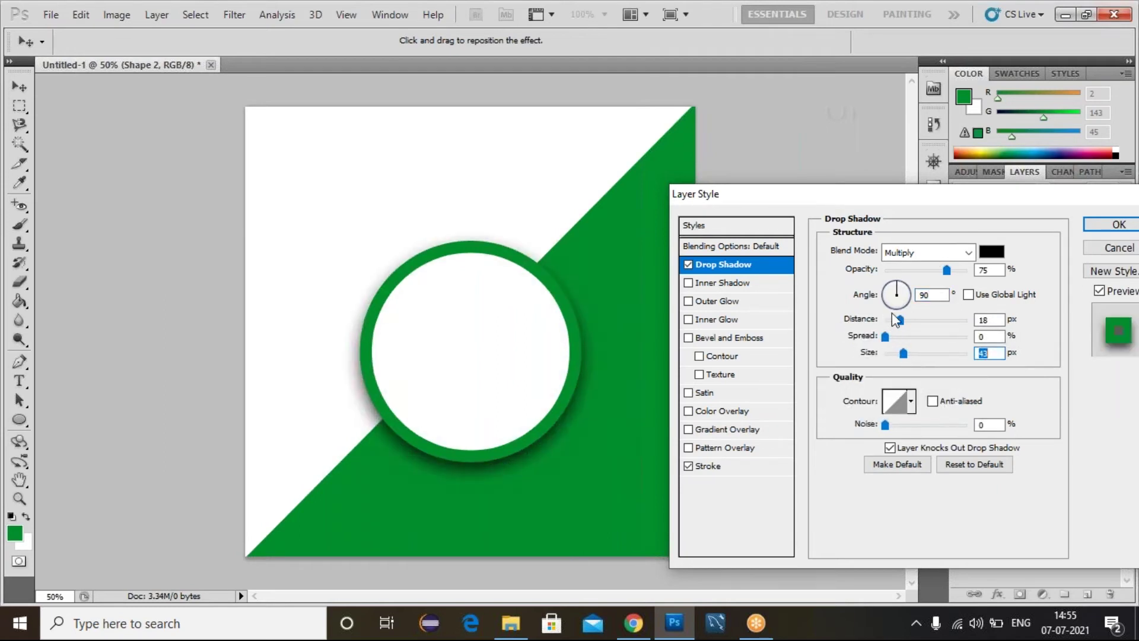
left_click_drag(900, 319, 894, 320)
left_click(1091, 223)
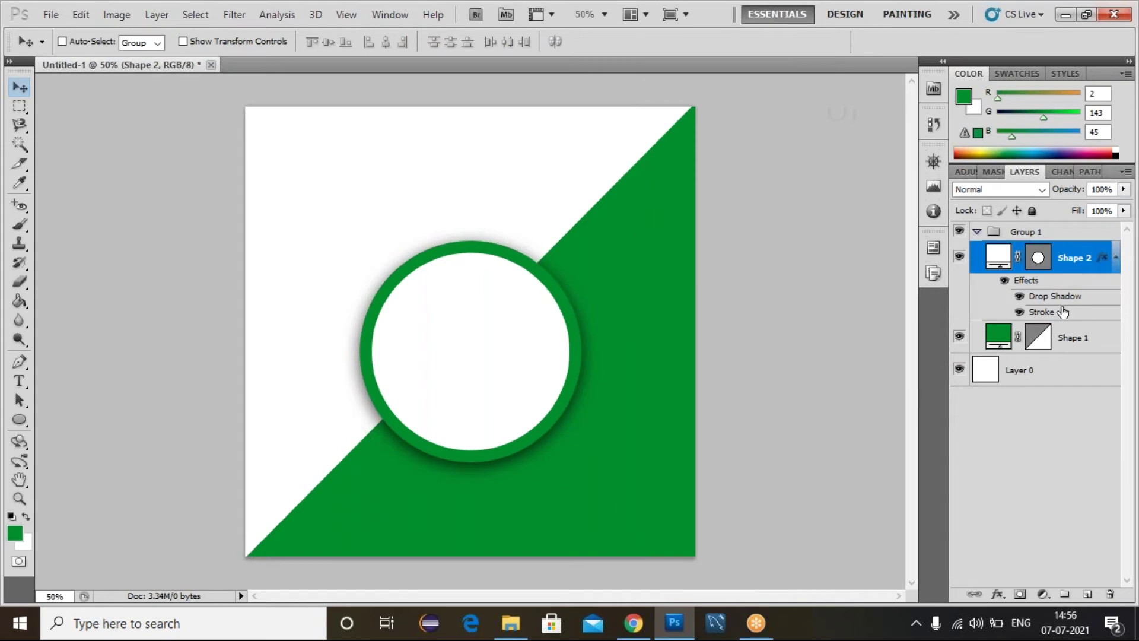
Add a soft inner shadow to the circle with Use Global Light off and the default distance and size adjusted.
left_click(996, 594)
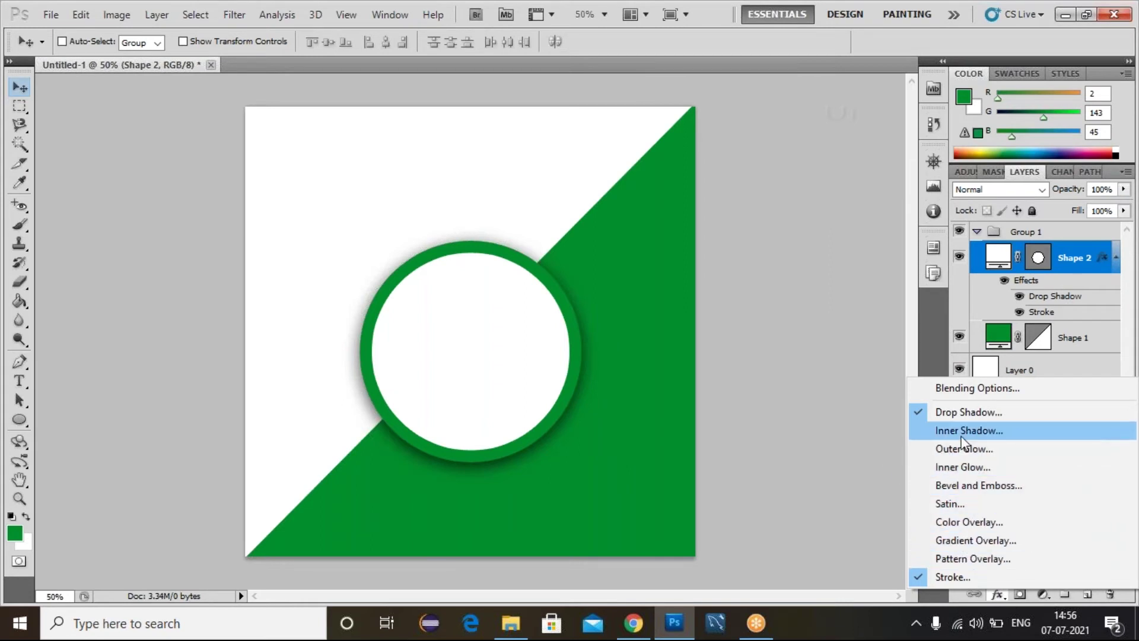
key("Escape")
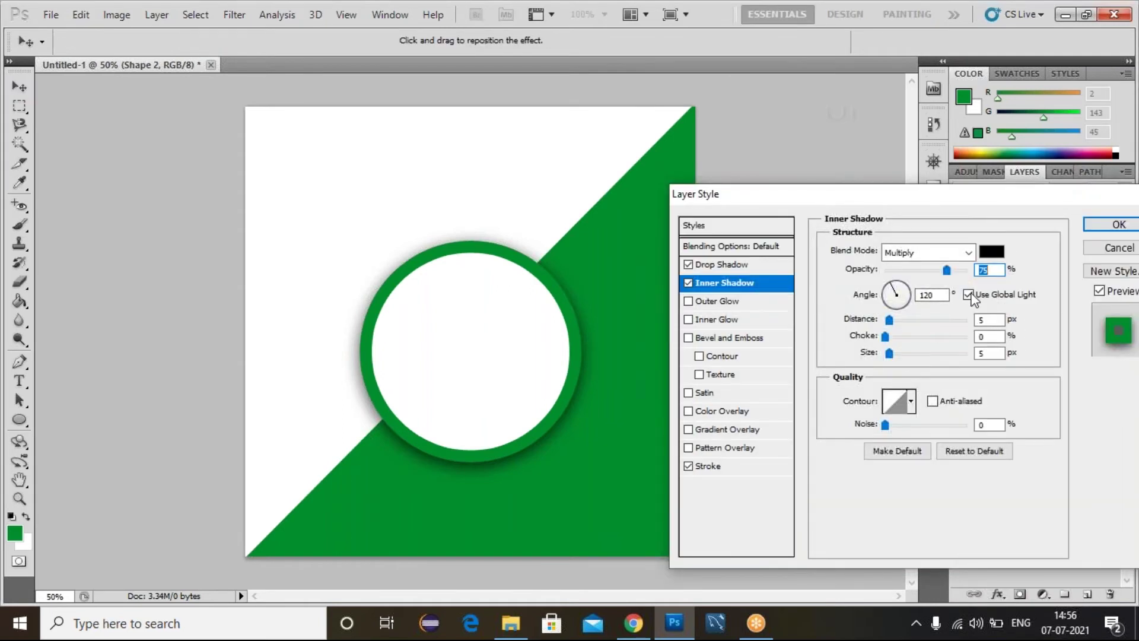
left_click(970, 296)
left_click_drag(893, 315, 902, 351)
left_click(1119, 224)
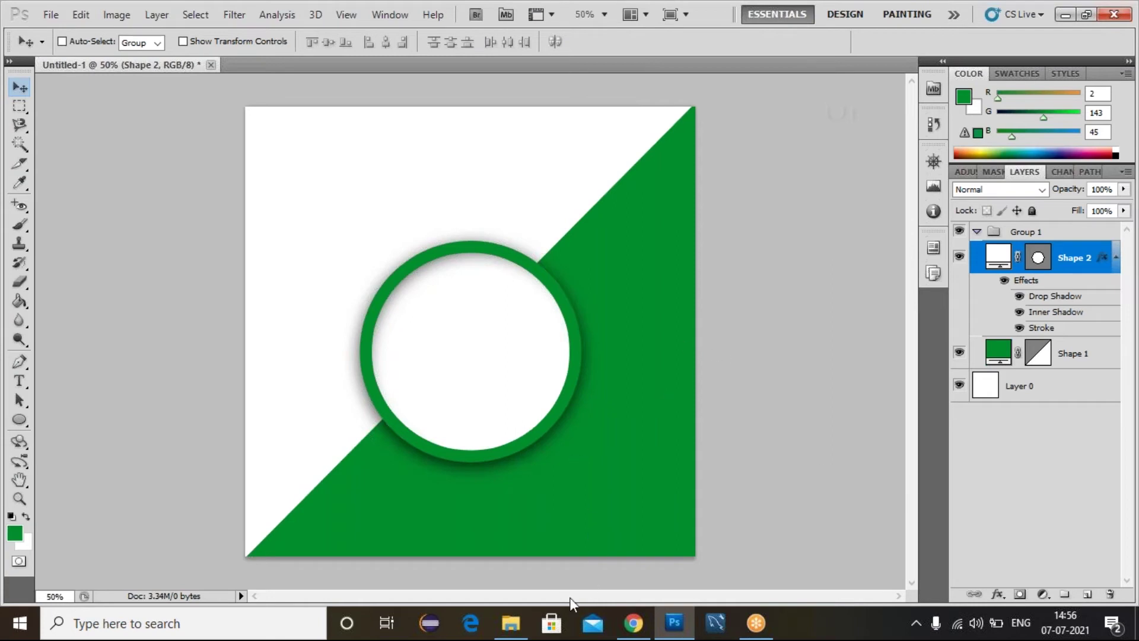
Place the chef image from the birthday folder, rotated 28.58° and scaled to about 32%.
mouse_move(519, 630)
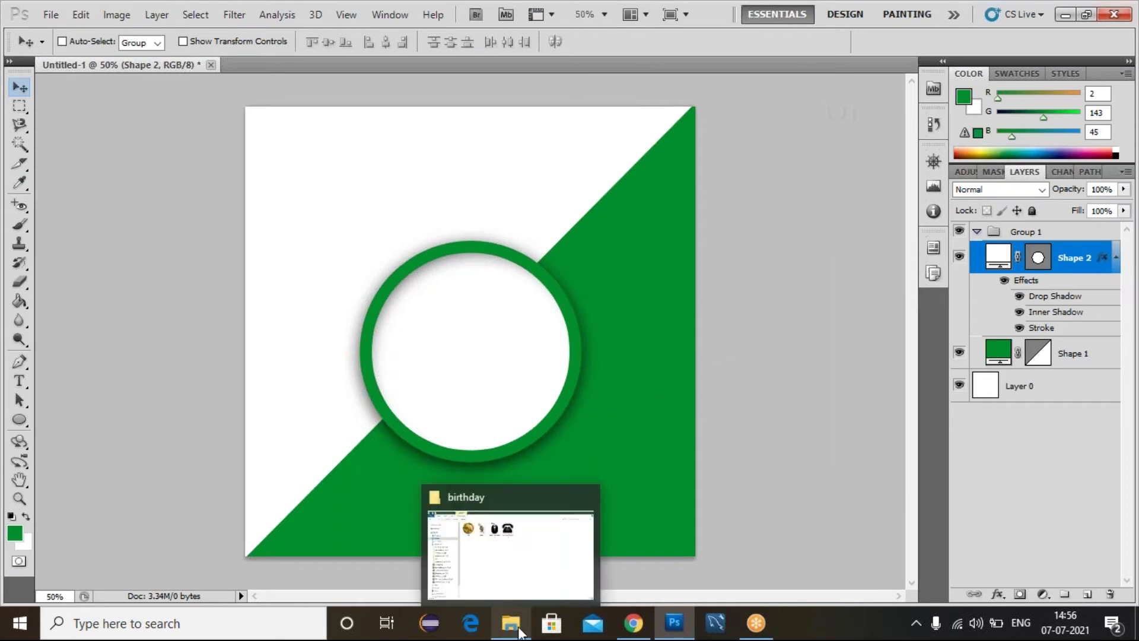
left_click(526, 564)
left_click_drag(367, 135, 469, 332)
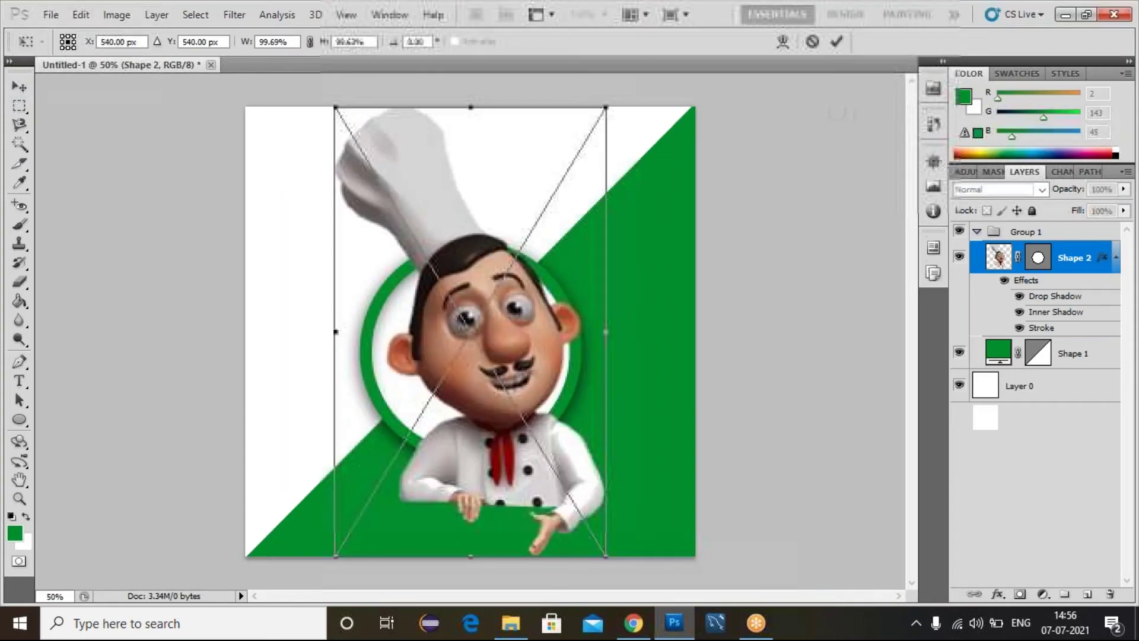
left_click_drag(646, 107, 702, 232)
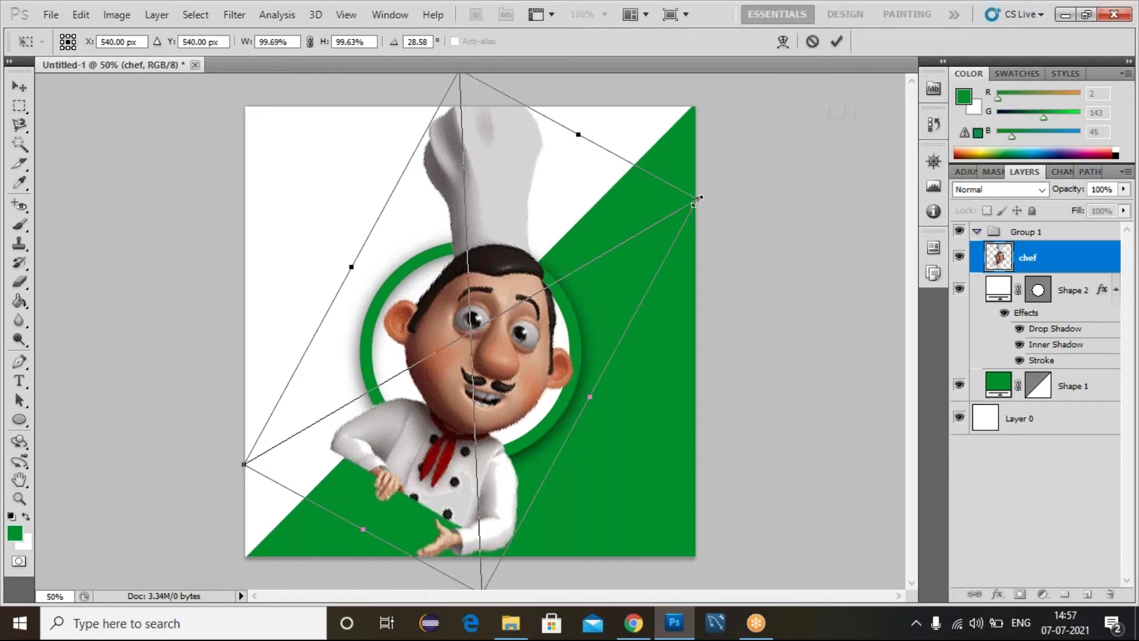
left_click_drag(696, 201, 545, 297)
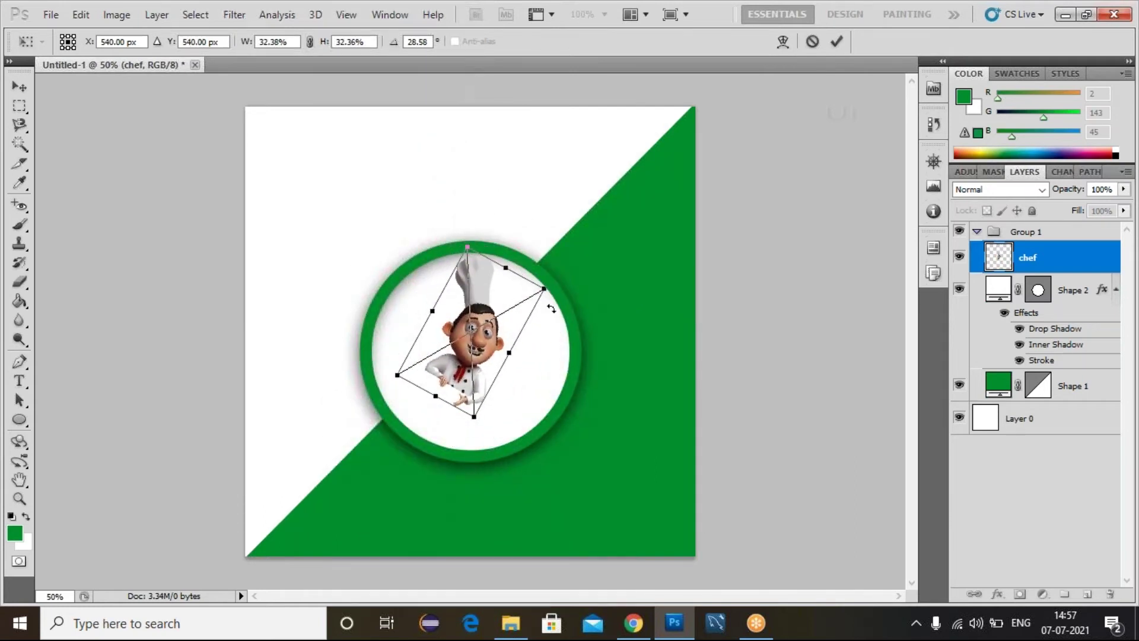
key("Return")
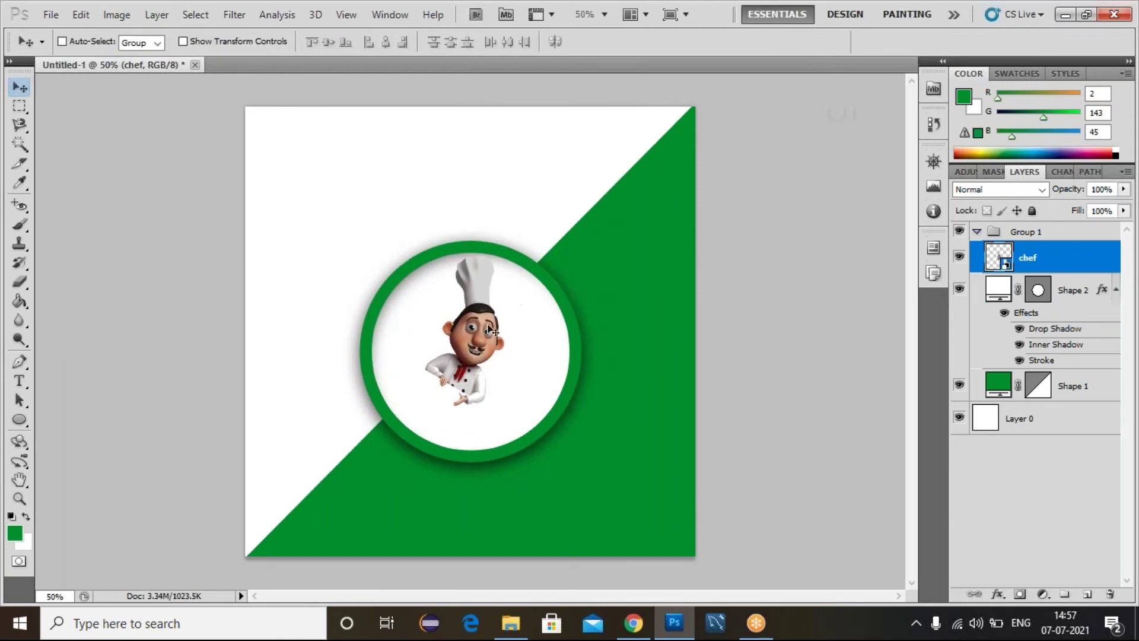
Move the chef to the circle's upper-right edge and nudge it down so the hands rest on the green ring.
left_click_drag(487, 319, 588, 229)
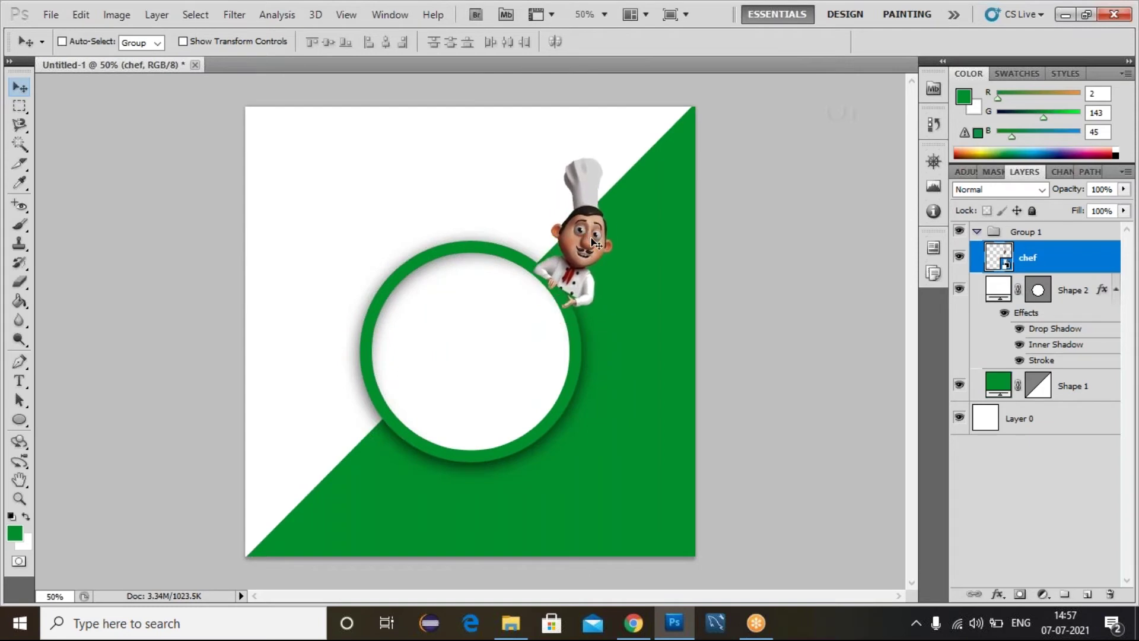
key("Down")
key("Down")
key("Down")
key("Down")
key("Down")
key("Down")
key("Down")
key("Down")
key("Down")
key("Down")
key("Down")
key("Down")
key("Down")
key("Down")
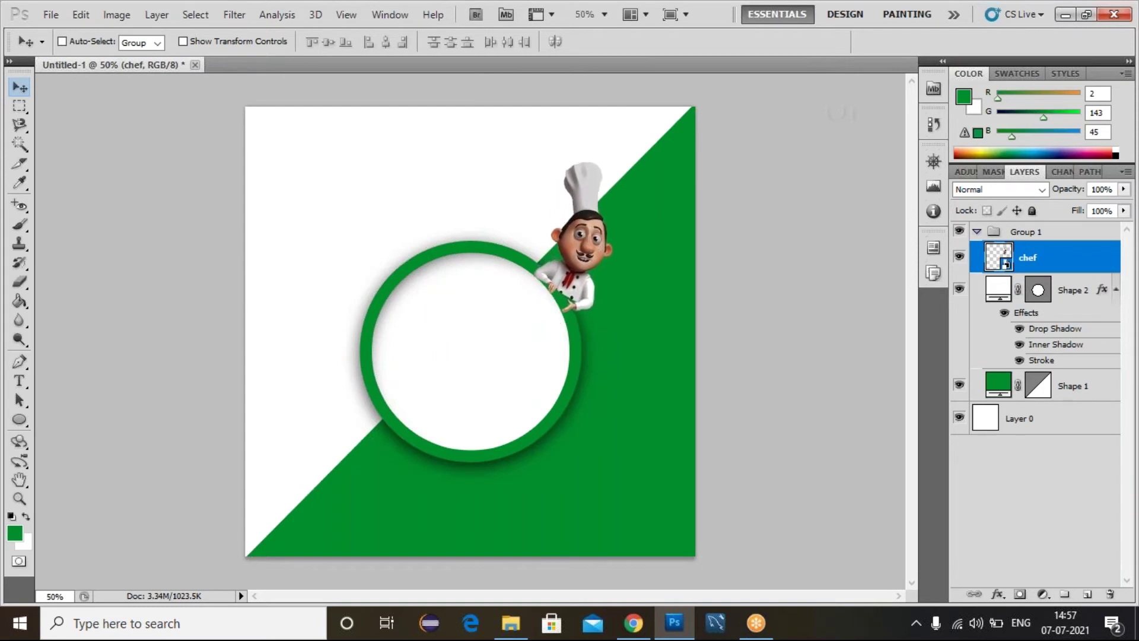
key("Down")
key("Down")
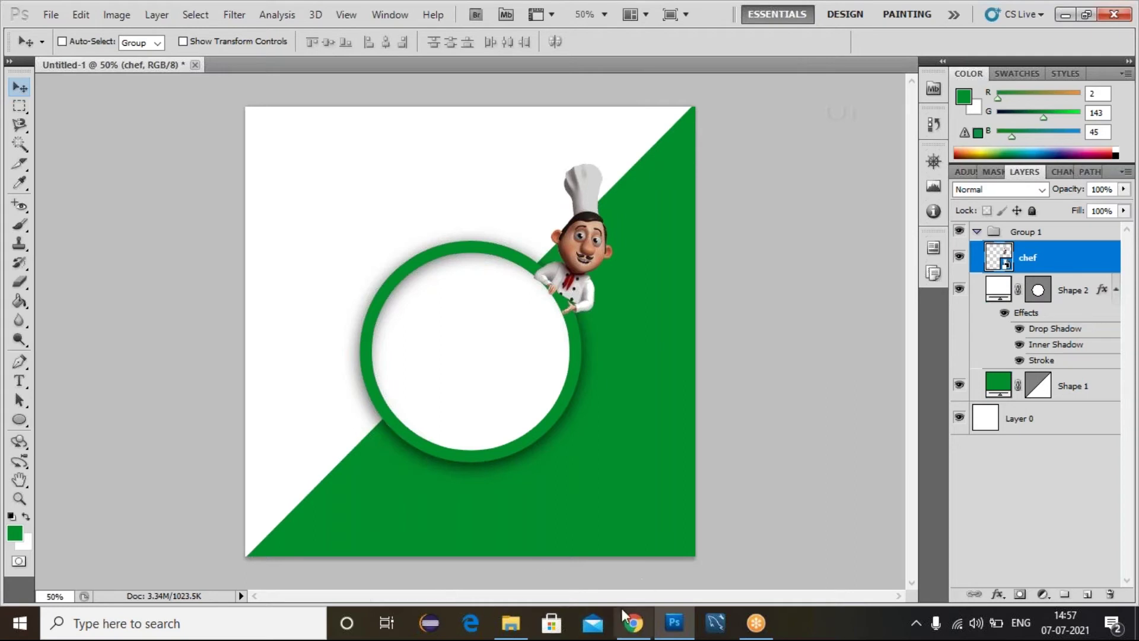
Place the bir image from the birthday folder, scale it to 27.71% and centre it inside the green ring.
left_click(514, 623)
left_click(258, 98)
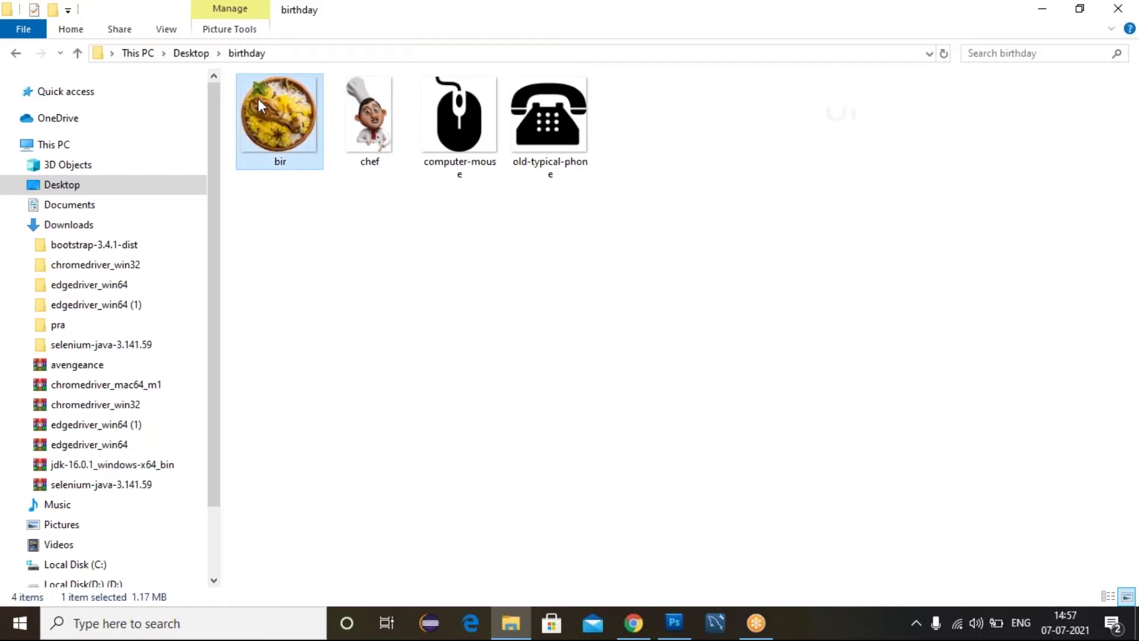
left_click_drag(259, 99, 475, 332)
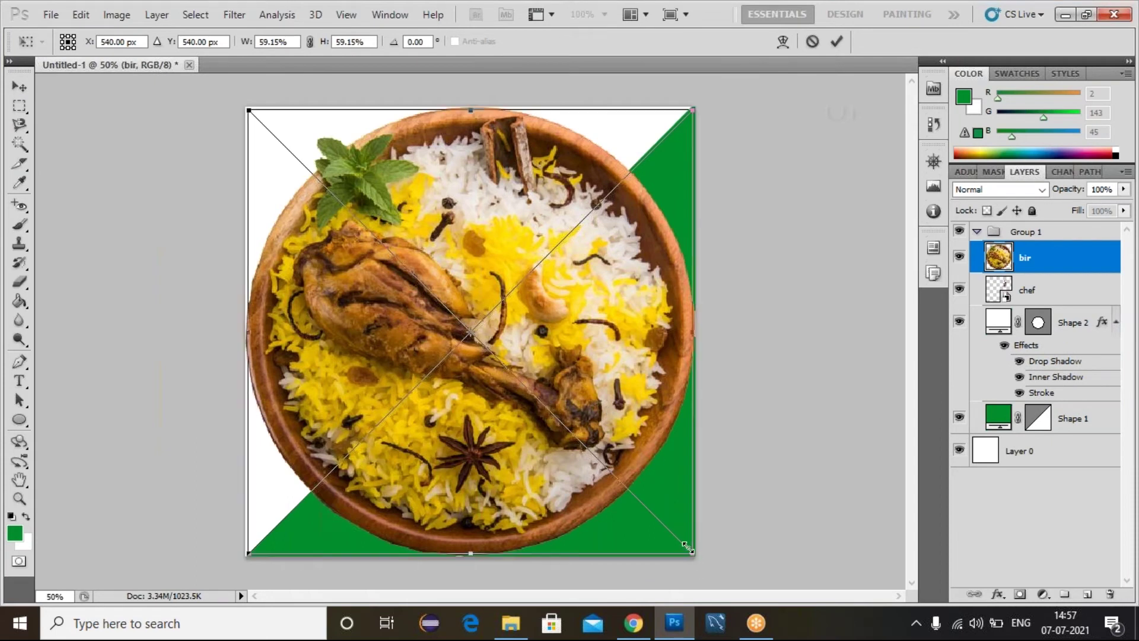
left_click_drag(693, 556, 576, 440)
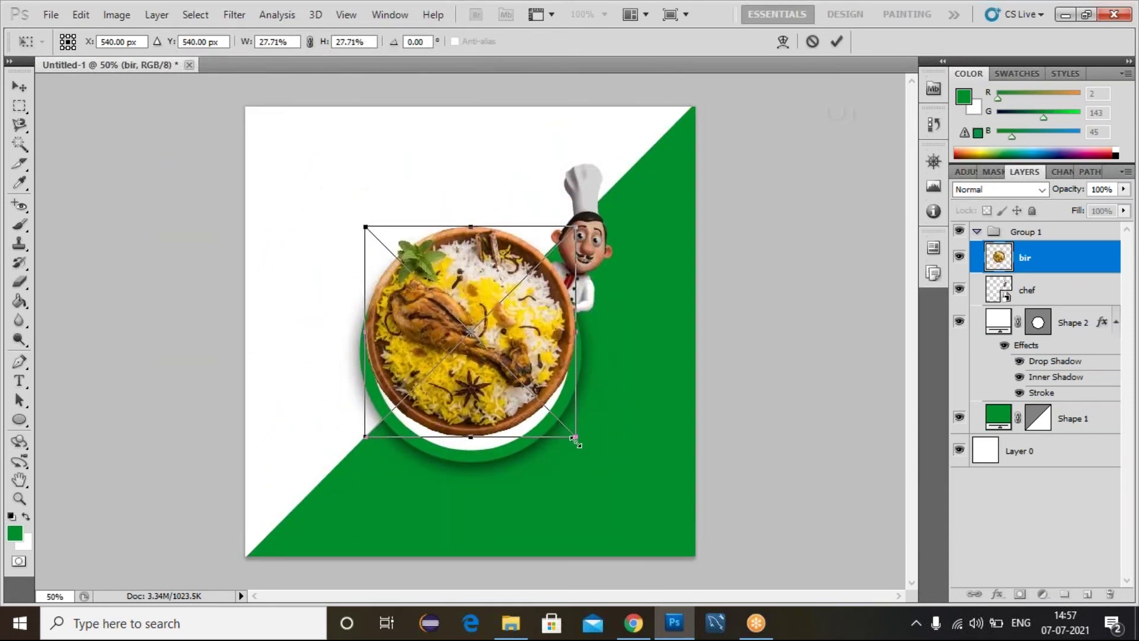
key("Return")
left_click_drag(499, 353, 498, 374)
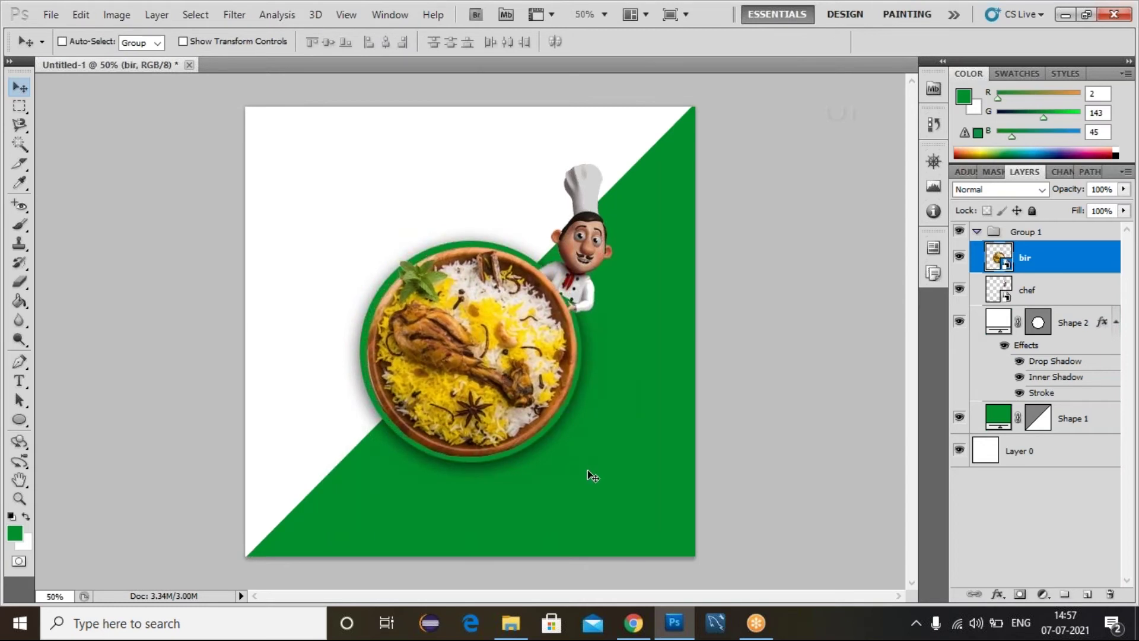
Scale the biryani bowl down slightly so an even green ring shows around it.
key("ctrl+t")
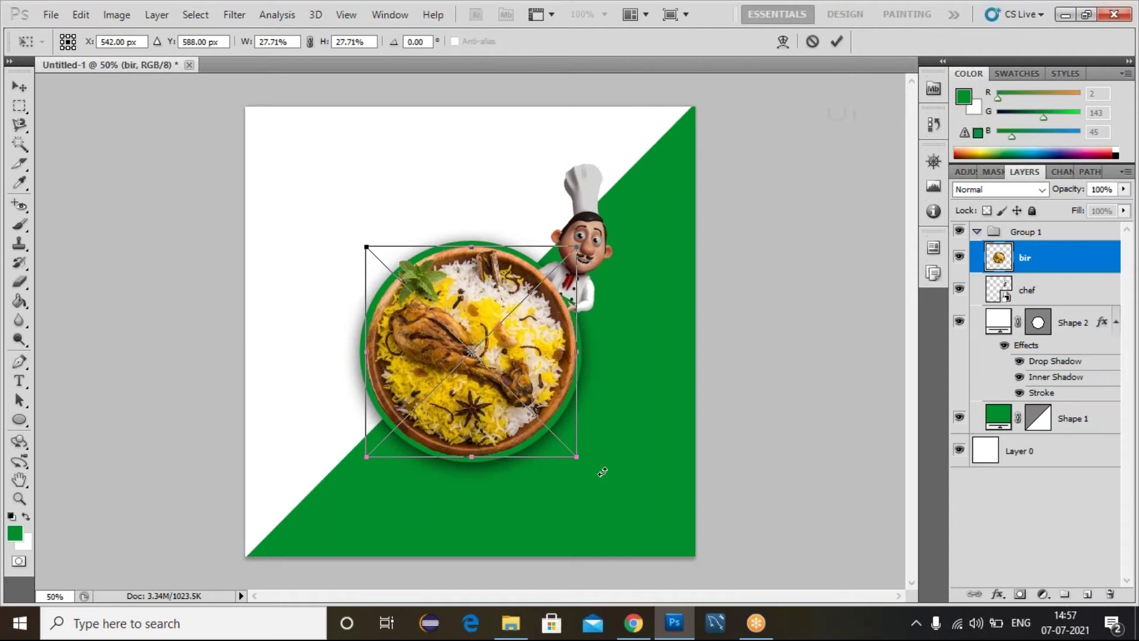
left_click_drag(578, 458, 576, 454)
key("Return")
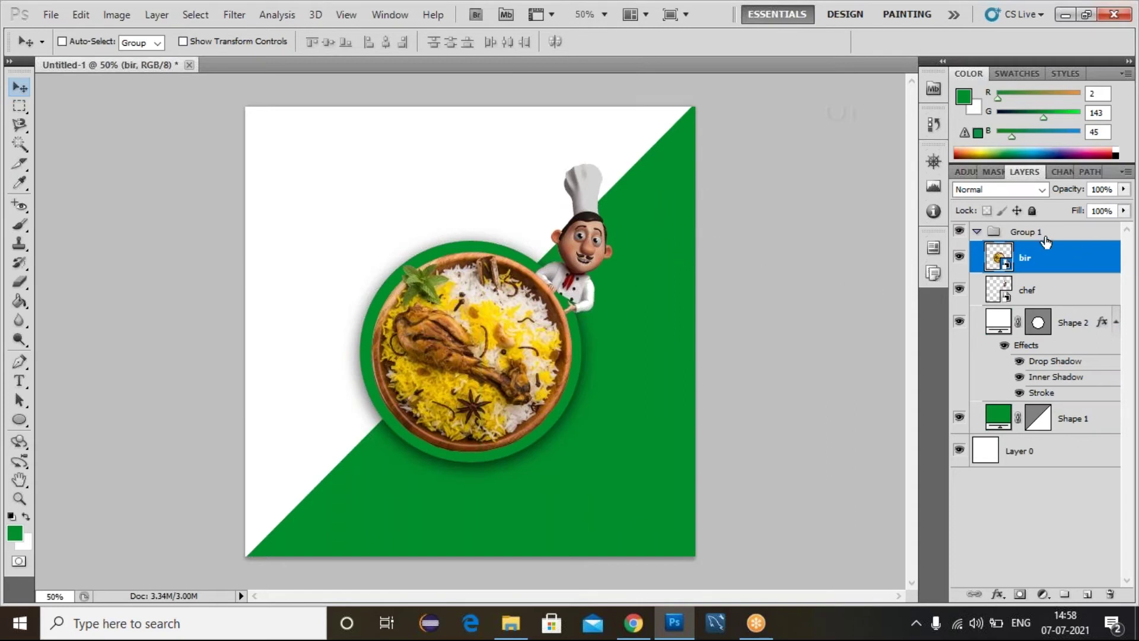
Collapse Group 1 with a blue colour label and add a new layer group above it.
left_click(978, 234)
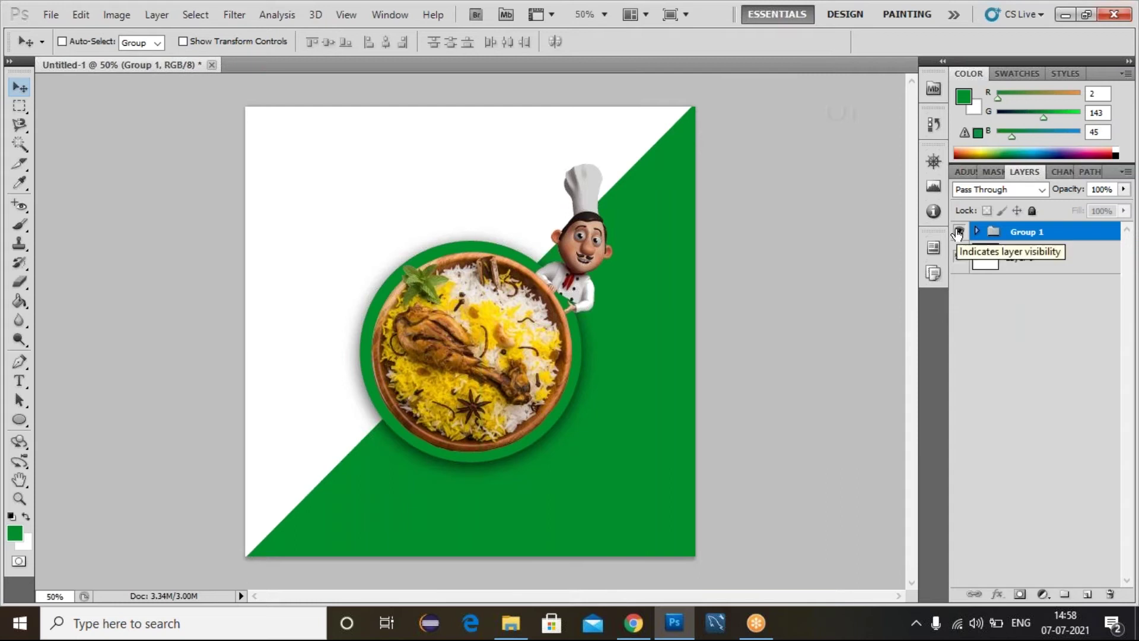
right_click(958, 235)
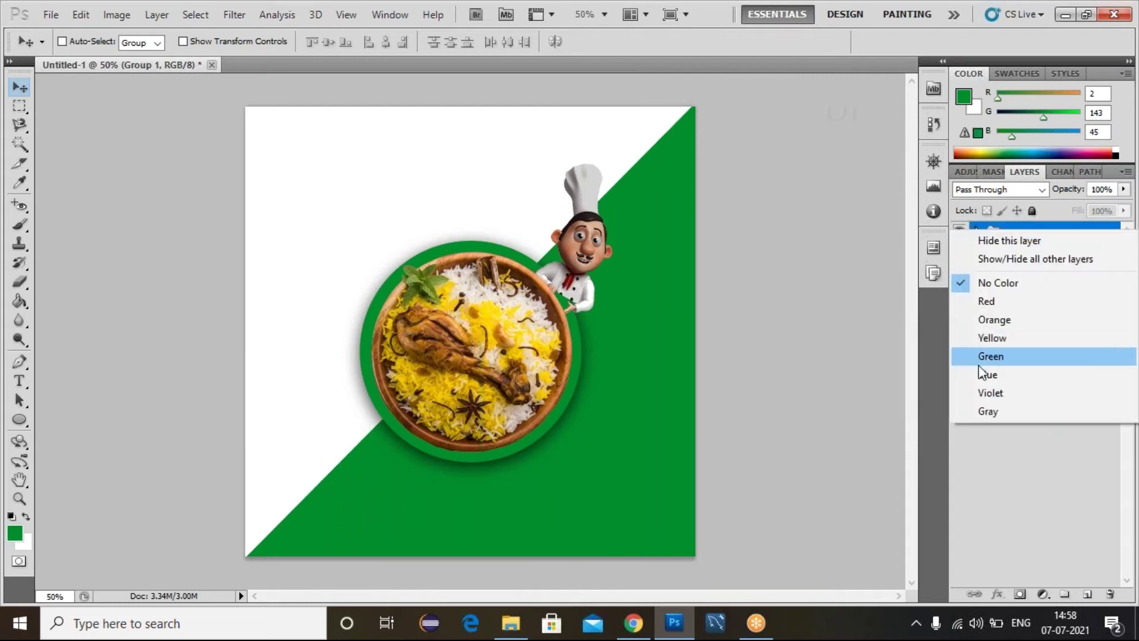
left_click(980, 372)
left_click(1065, 594)
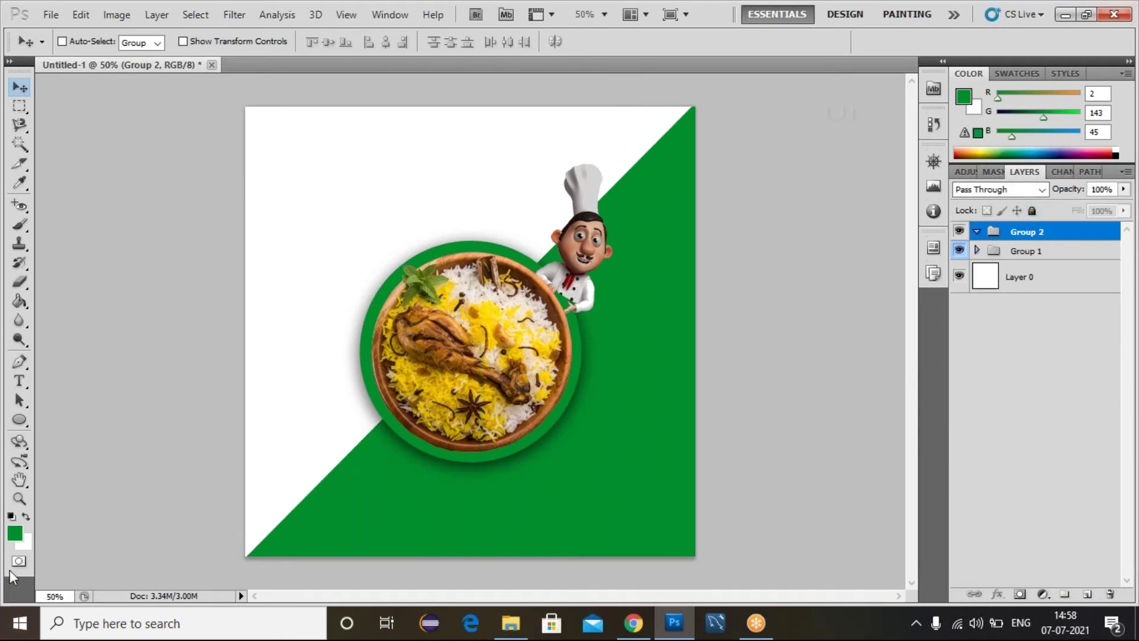
Draw a wide rounded rectangle with a 450 px radius above the bowl, running off the poster's left edge.
left_click(20, 420)
left_click(76, 438)
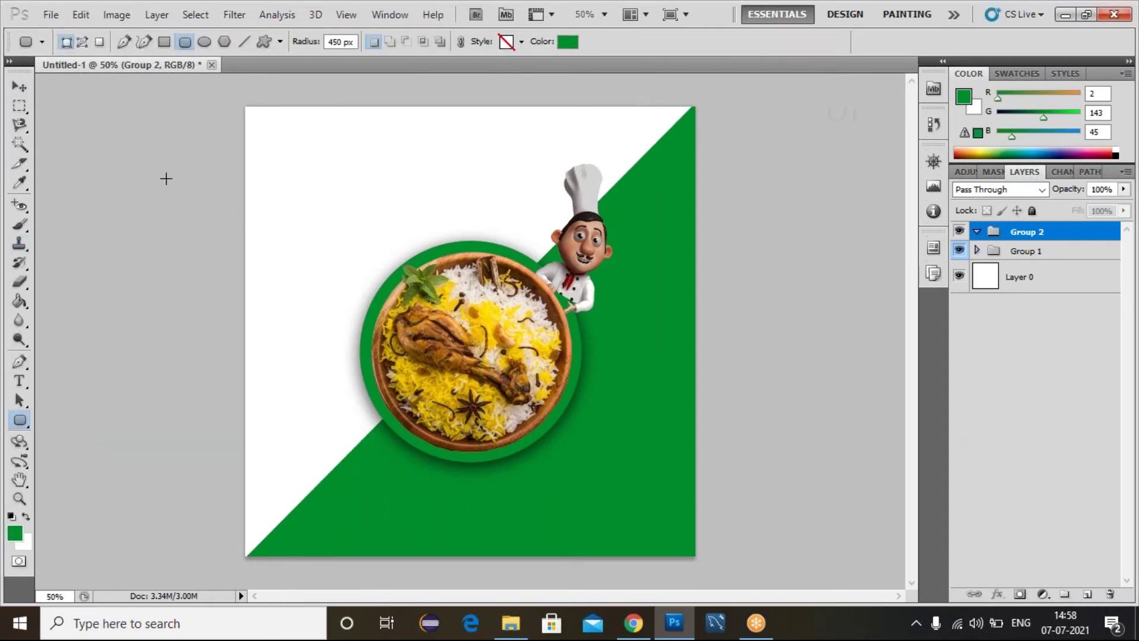
left_click_drag(216, 169, 437, 221)
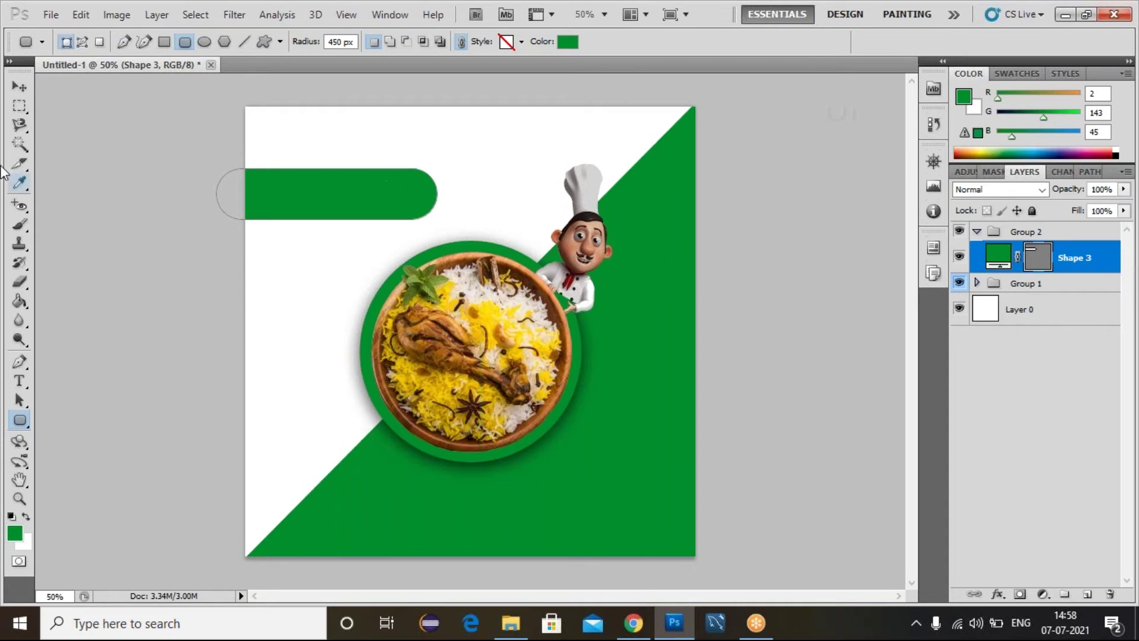
Nudge the wide rounded bar straight down until its lower edge is almost level with the top of the bowl's green ring.
left_click(24, 85)
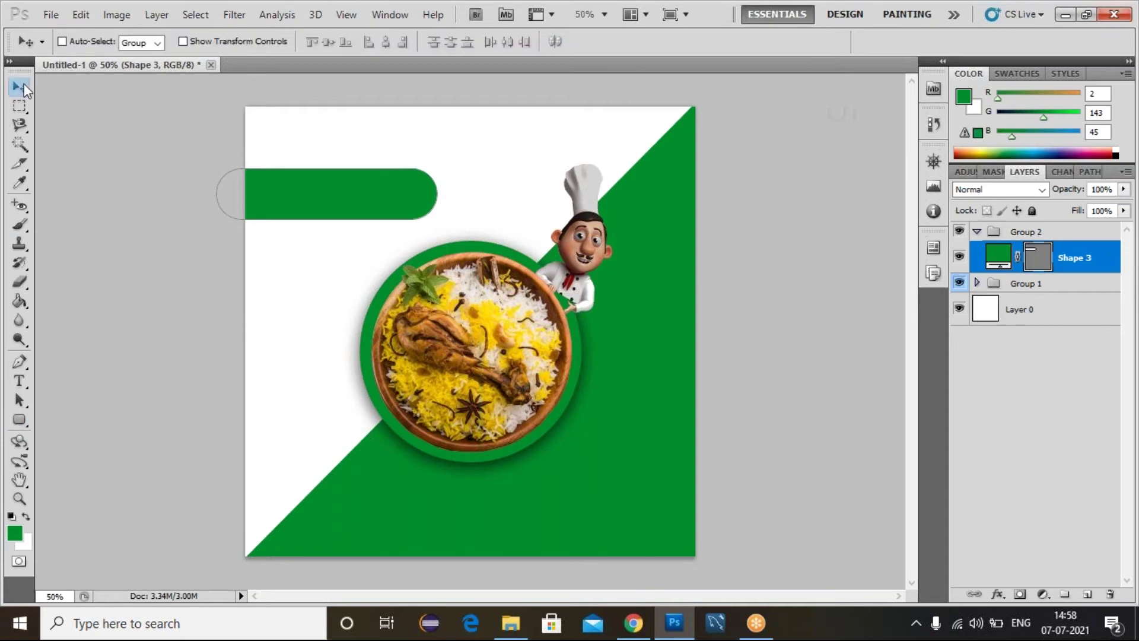
left_click(1075, 427)
left_click(1088, 261)
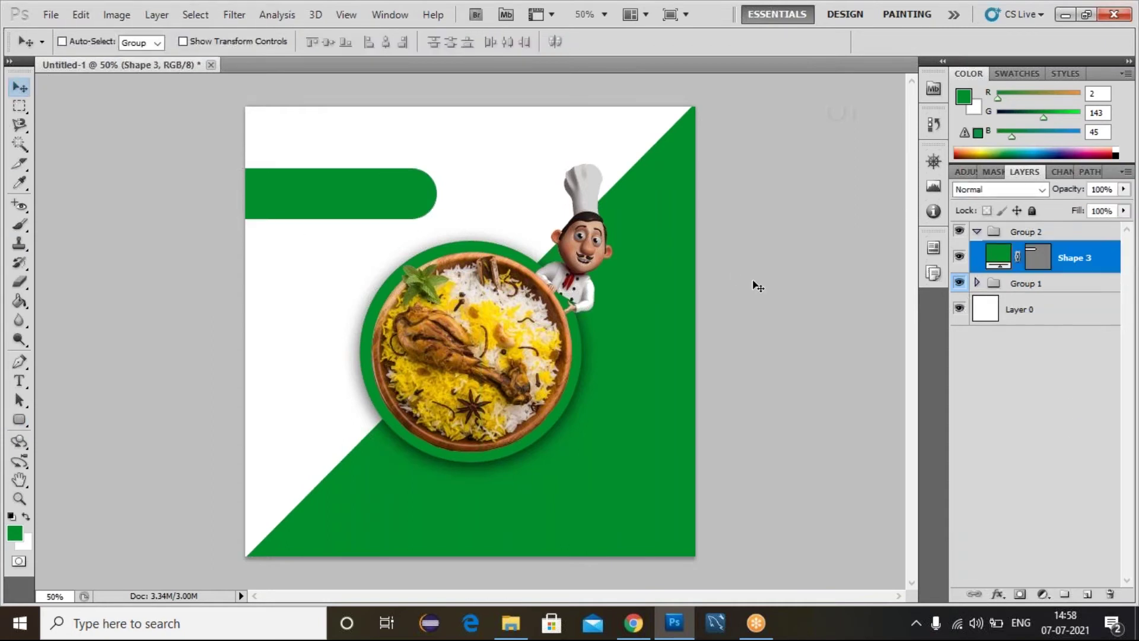
key("Down")
key("Down")
key("Down")
key("Down")
key("Down")
key("Down")
key("Down")
key("Down")
key("Down")
key("Down")
key("Down")
key("Down")
key("Down")
key("Down")
key("Down")
key("Down")
key("Down")
key("Down")
key("Down")
key("Down")
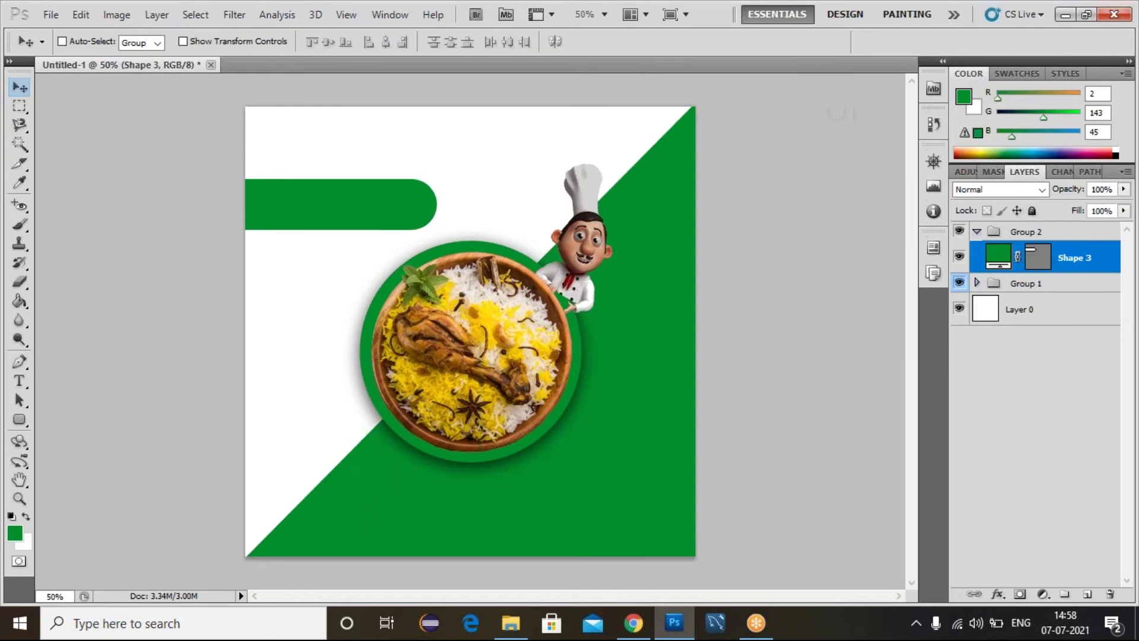
key("Down")
key("Down")
key("Down")
key("Down")
key("Down")
key("Down")
key("Down")
key("Down")
key("Down")
key("Down")
key("Down")
key("Down")
key("Down")
key("Down")
key("Down")
key("Down")
key("Down")
key("Down")
key("Down")
key("Down")
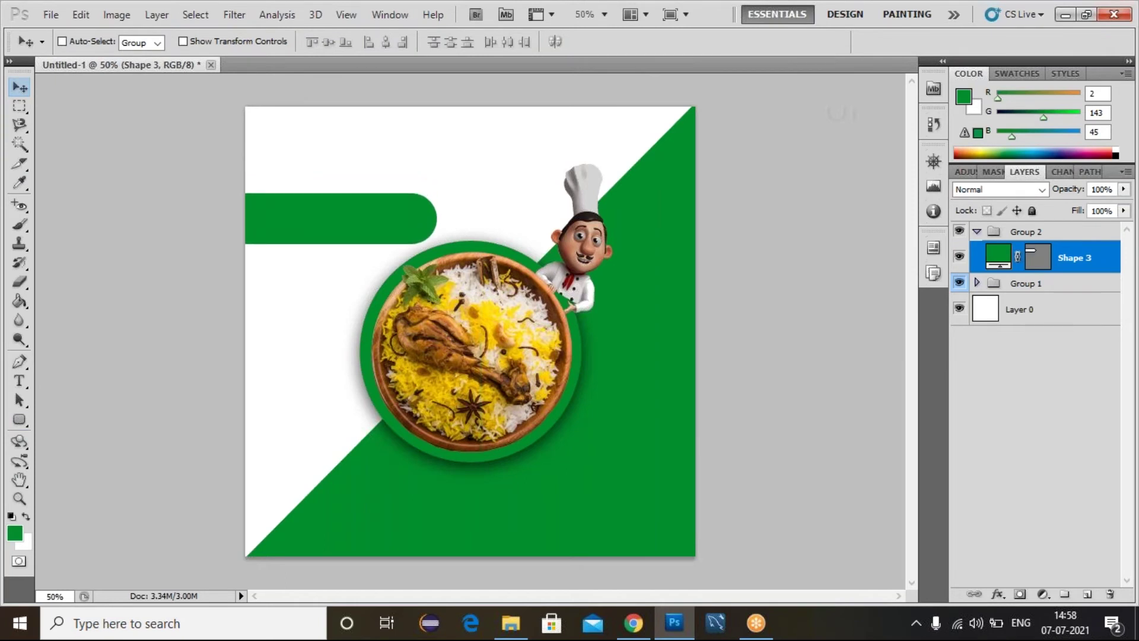
key("Down")
key("Down")
key("Down")
key("Down")
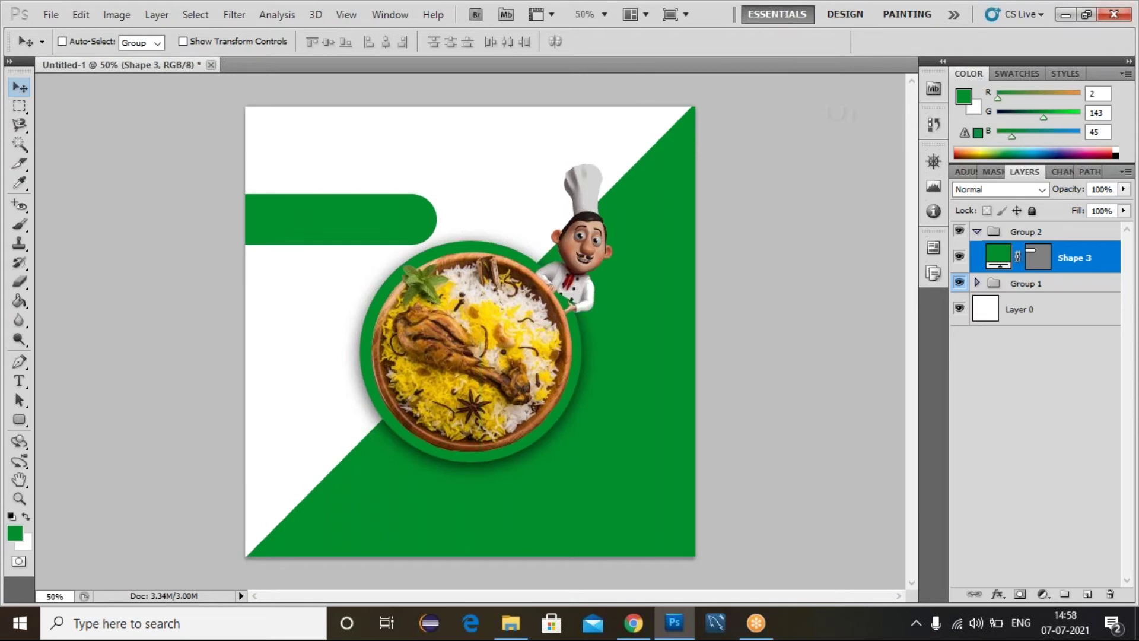
key("Down")
key("Down")
key("Down")
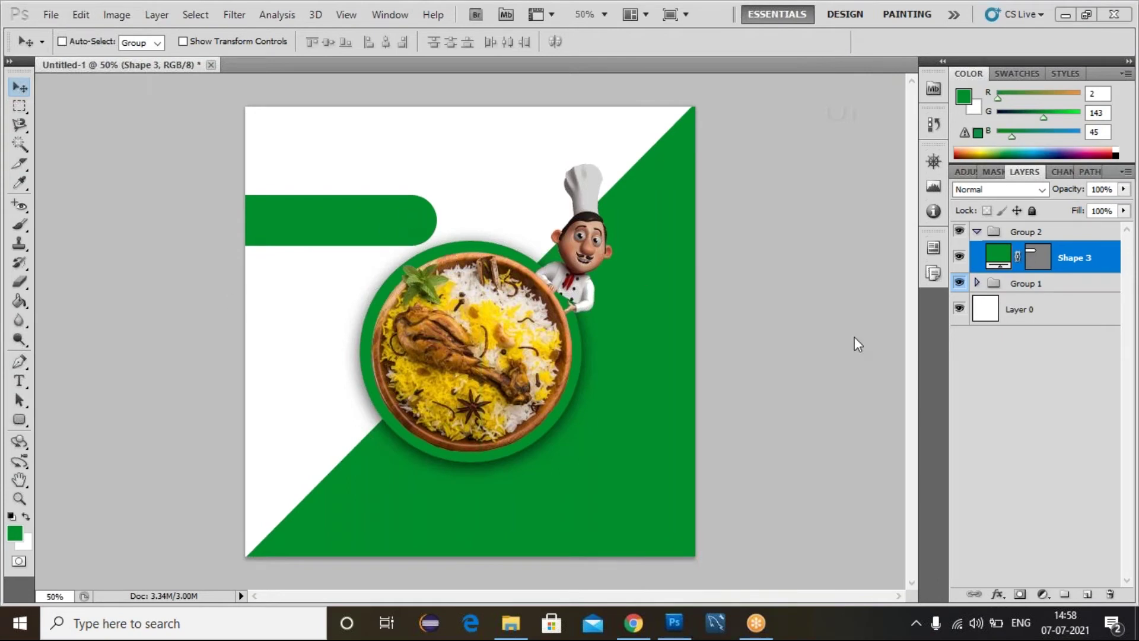
Recolour the wide rounded bar to dark grey #262626.
double_click(1000, 258)
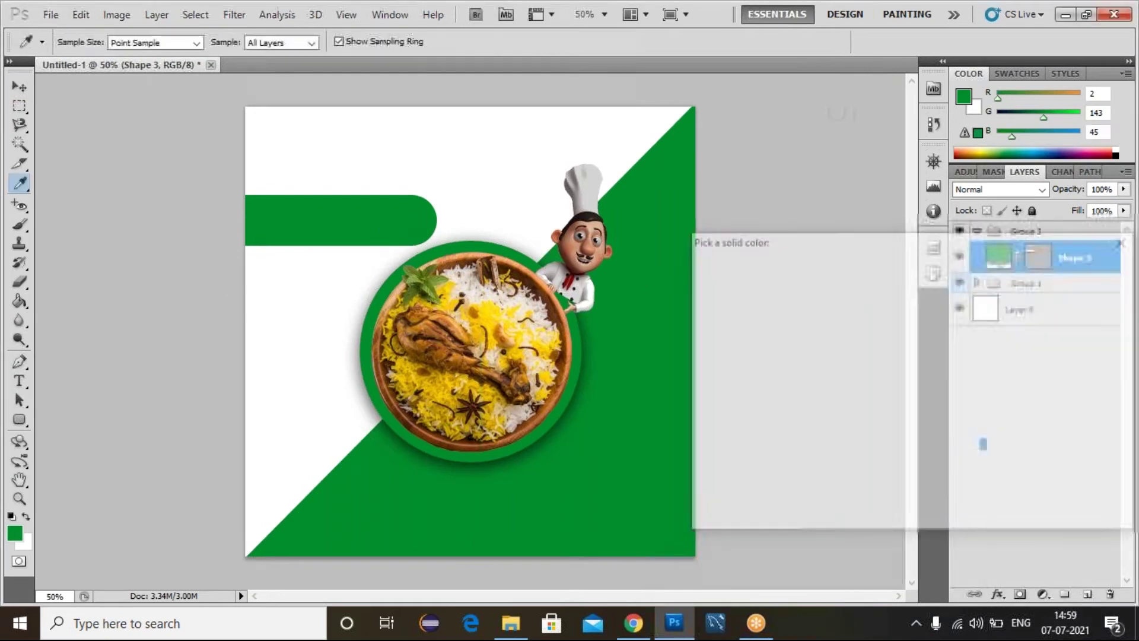
mouse_move(786, 330)
left_mouse_down()
mouse_move(720, 348)
mouse_move(704, 457)
mouse_move(702, 439)
mouse_move(693, 458)
left_mouse_up()
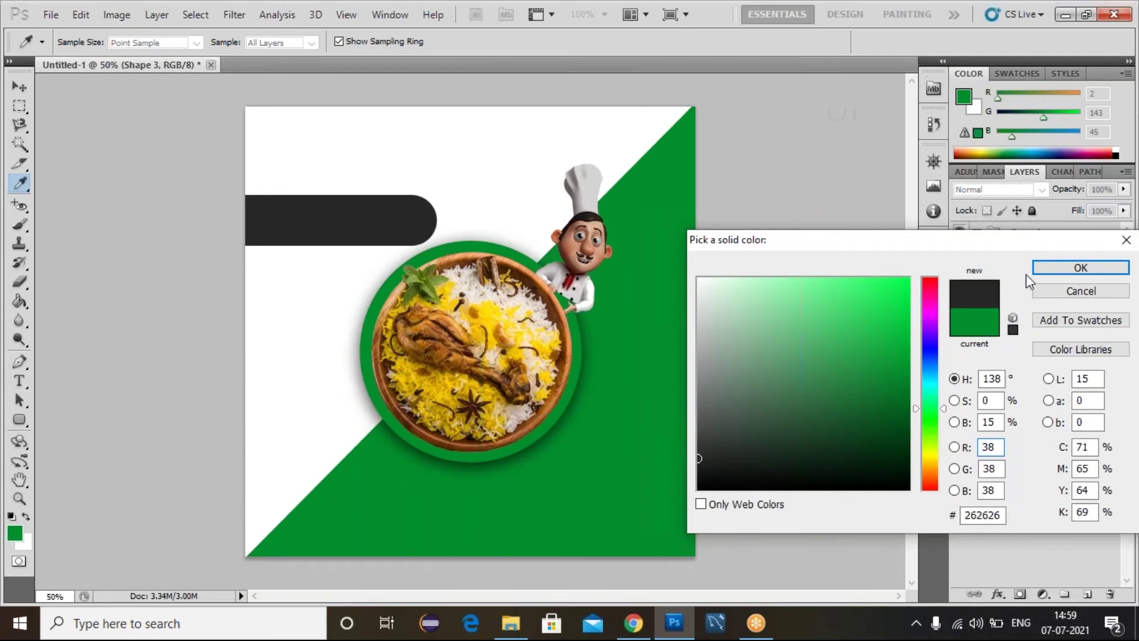
left_click(1044, 266)
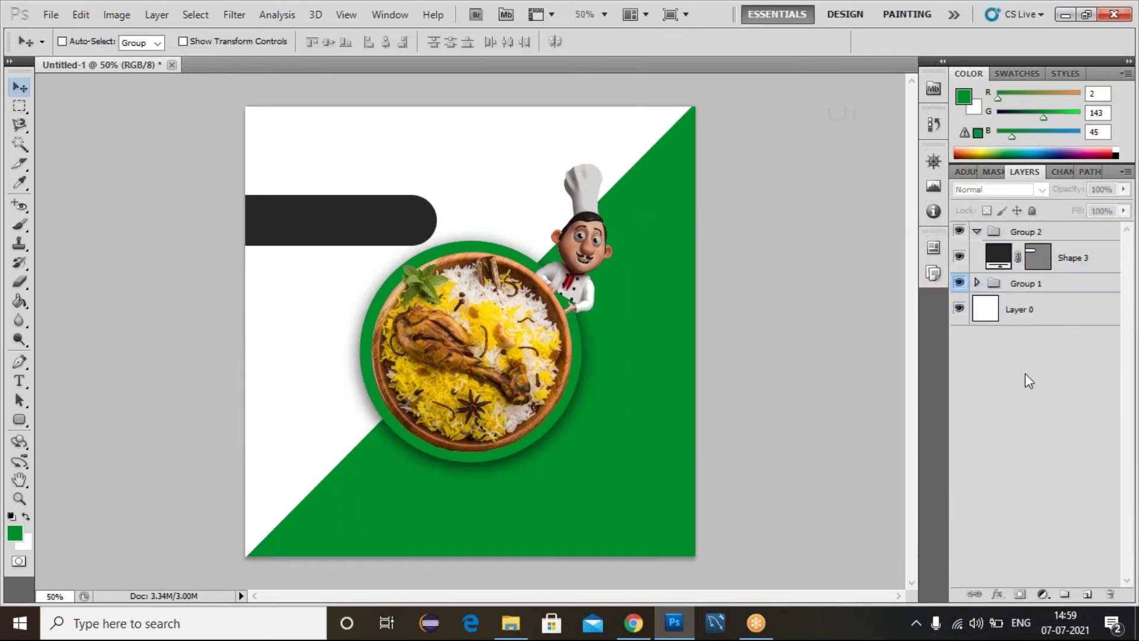
left_click(1054, 263)
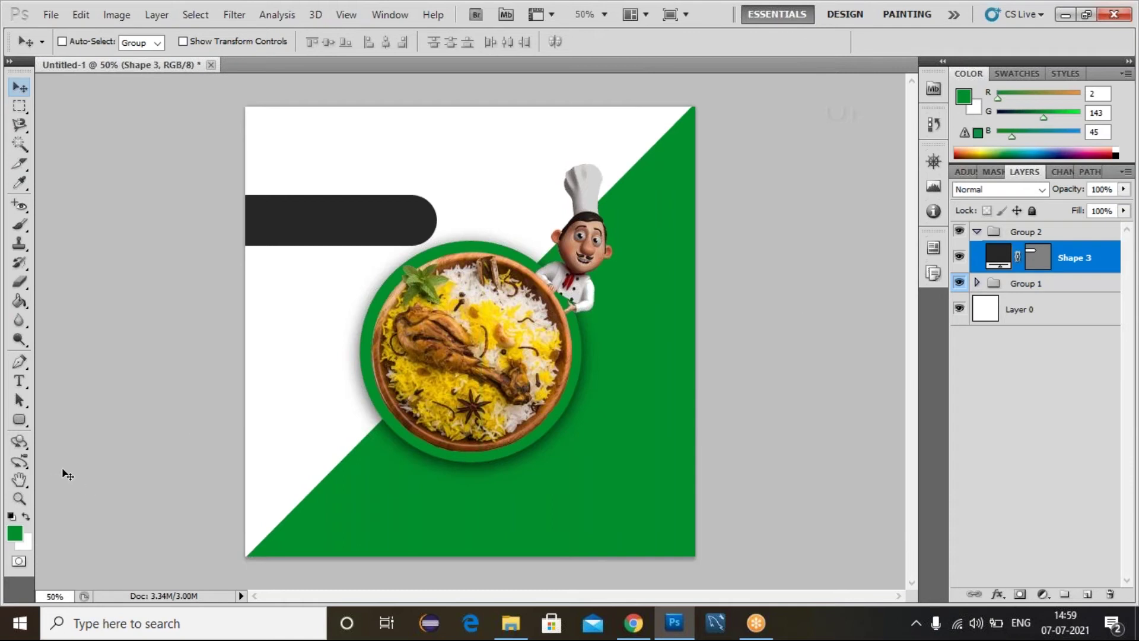
Draw a small pill-shaped rounded rectangle with a 450 px radius on the green area just below the bowl.
left_click(22, 422)
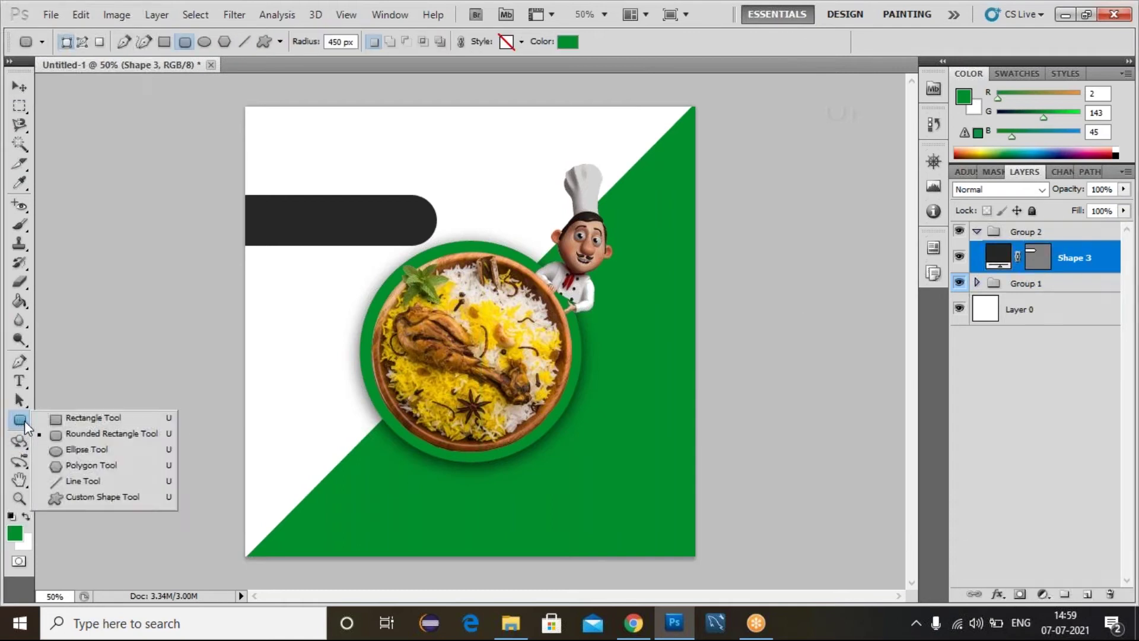
left_click(84, 437)
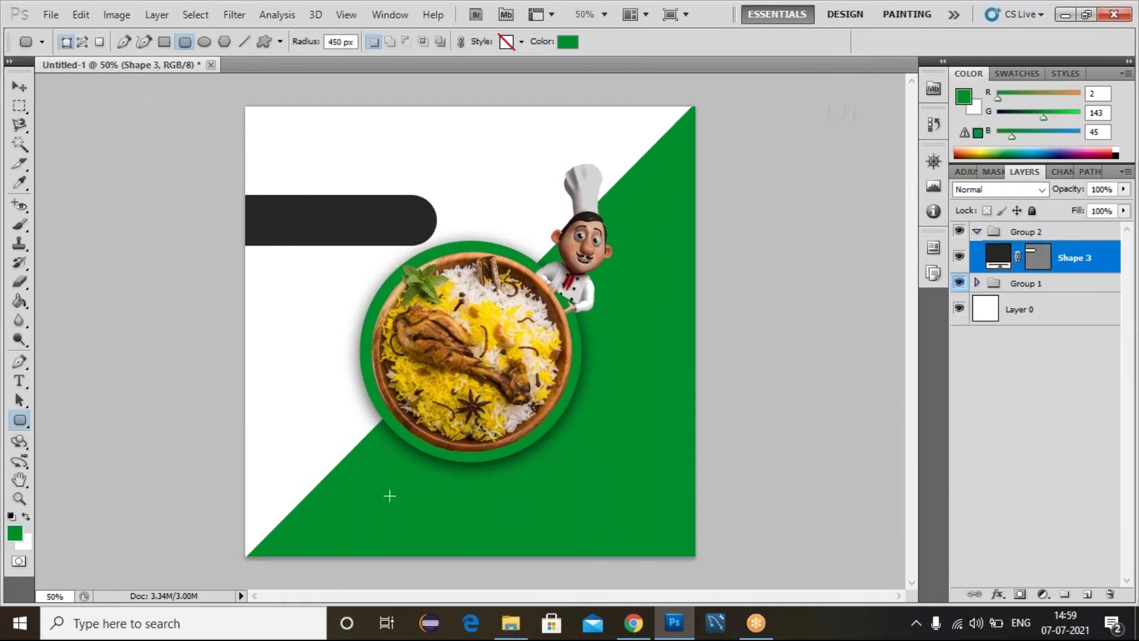
left_click_drag(409, 481, 524, 509)
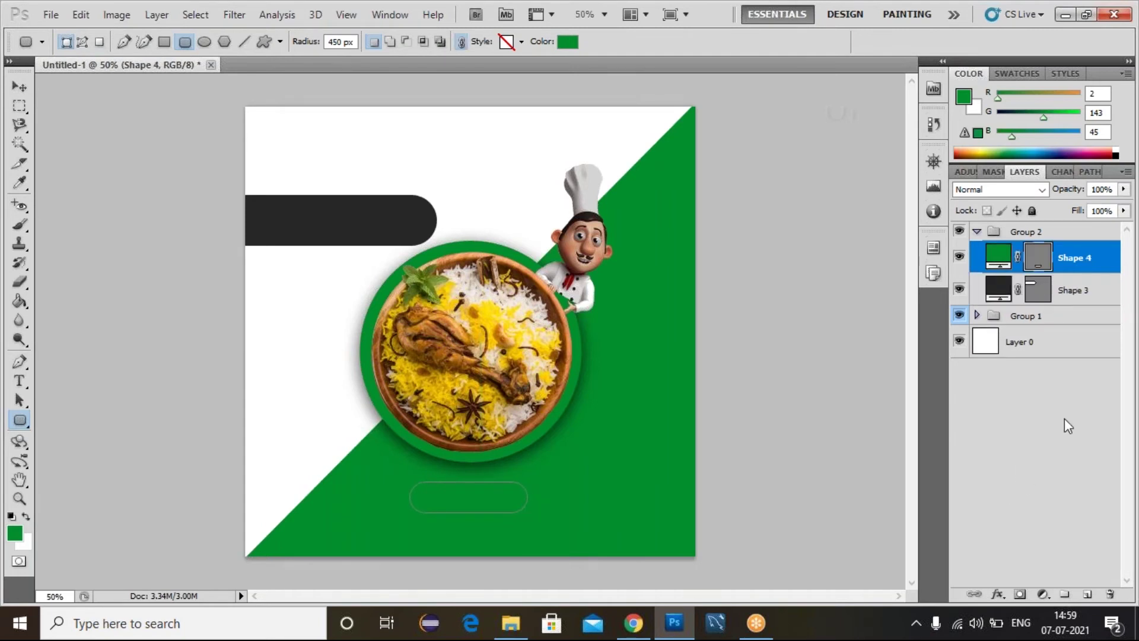
Recolour the small pill below the bowl to yellow #f0d100.
key("i")
double_click(998, 256)
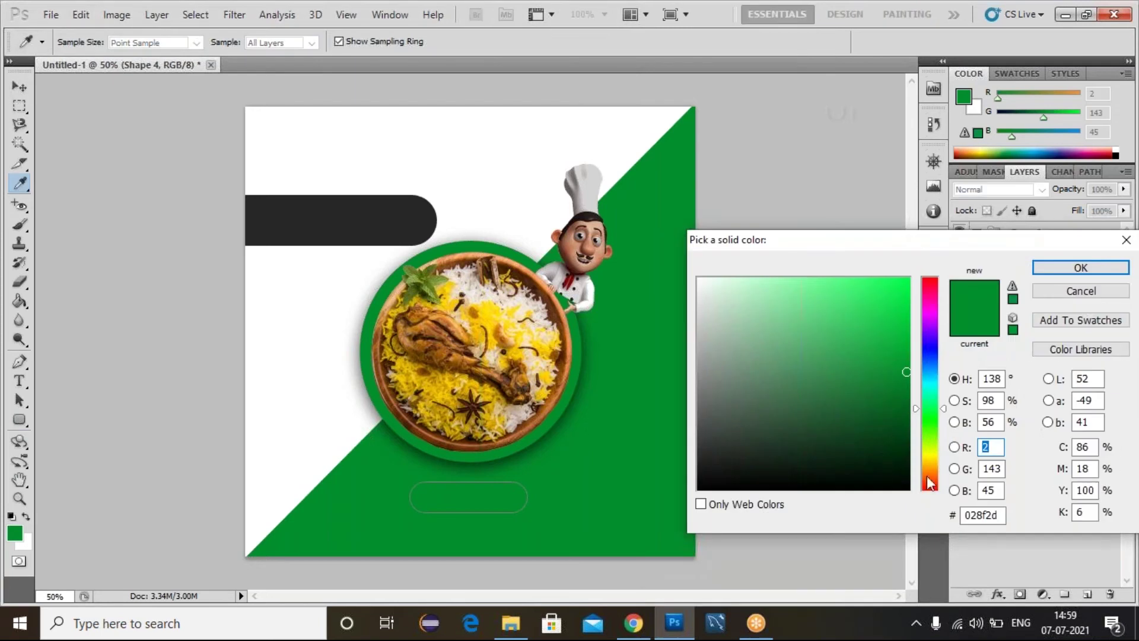
left_click(929, 452)
left_click_drag(883, 315, 901, 293)
left_click_drag(930, 452, 937, 458)
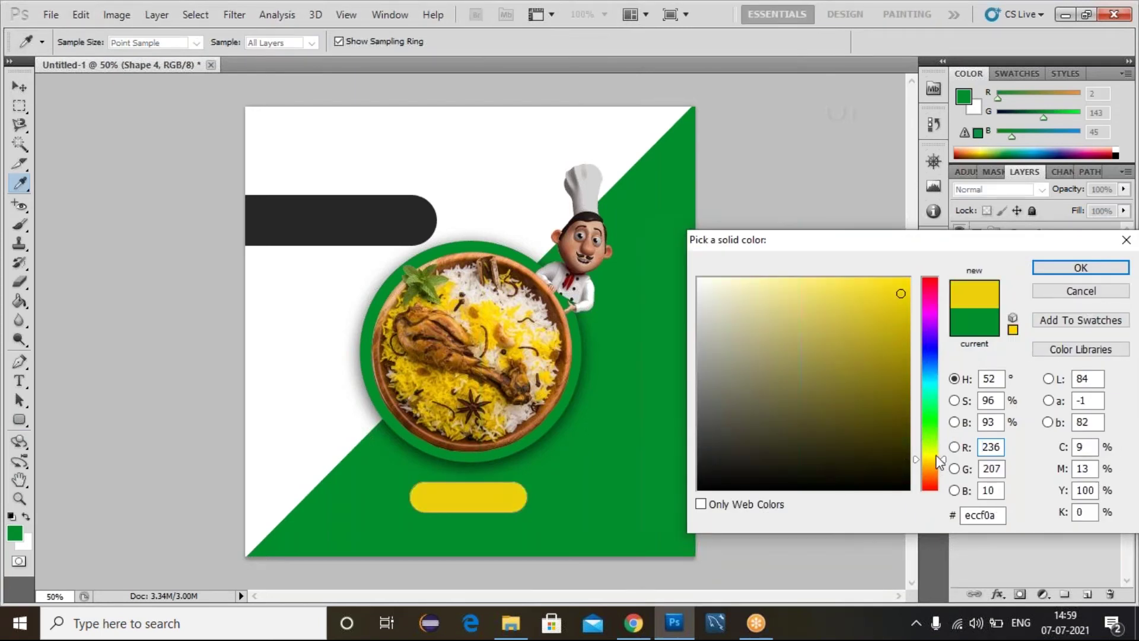
left_click(902, 298)
left_click(907, 293)
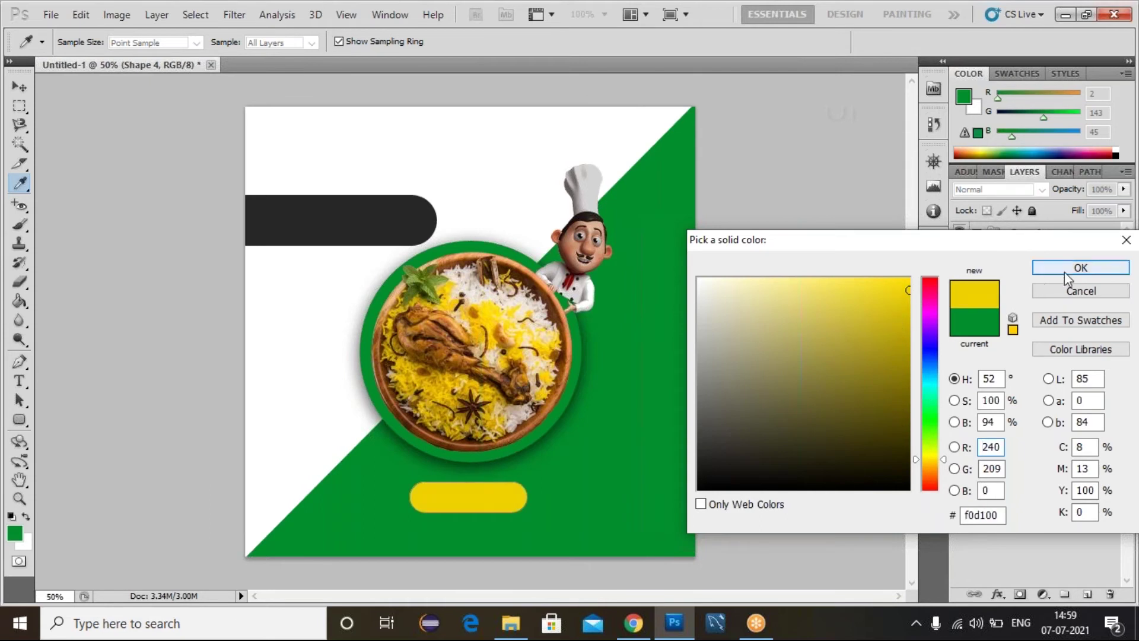
left_click(1081, 267)
left_click(1018, 418)
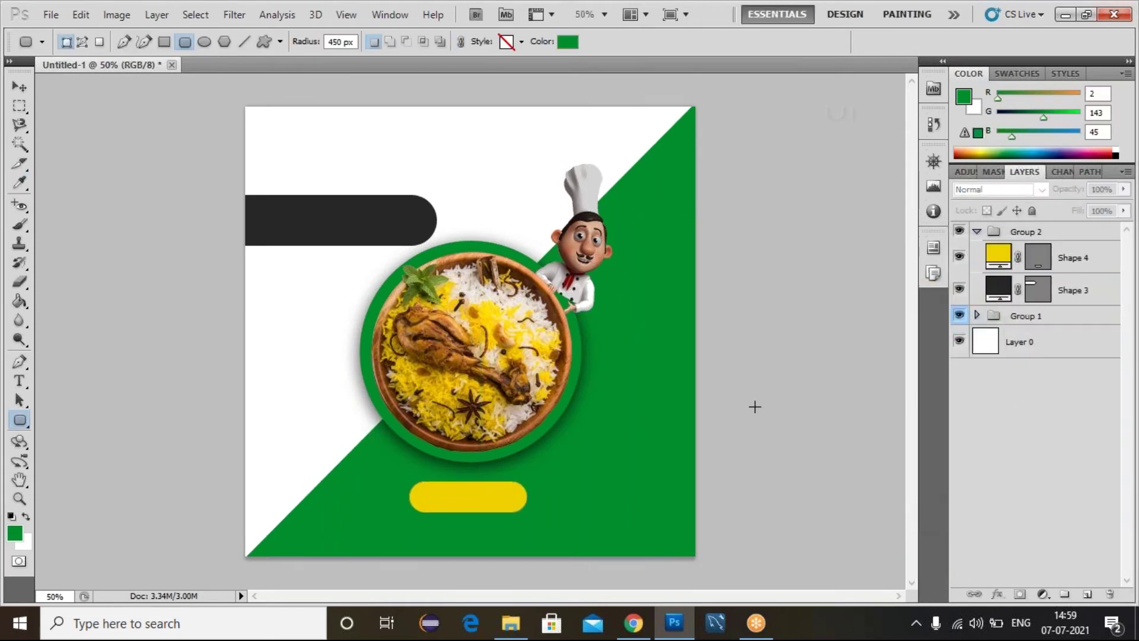
Put the yellow pill in its own group and add the text "order now" on top of it.
left_click(1086, 274)
key("ctrl+g")
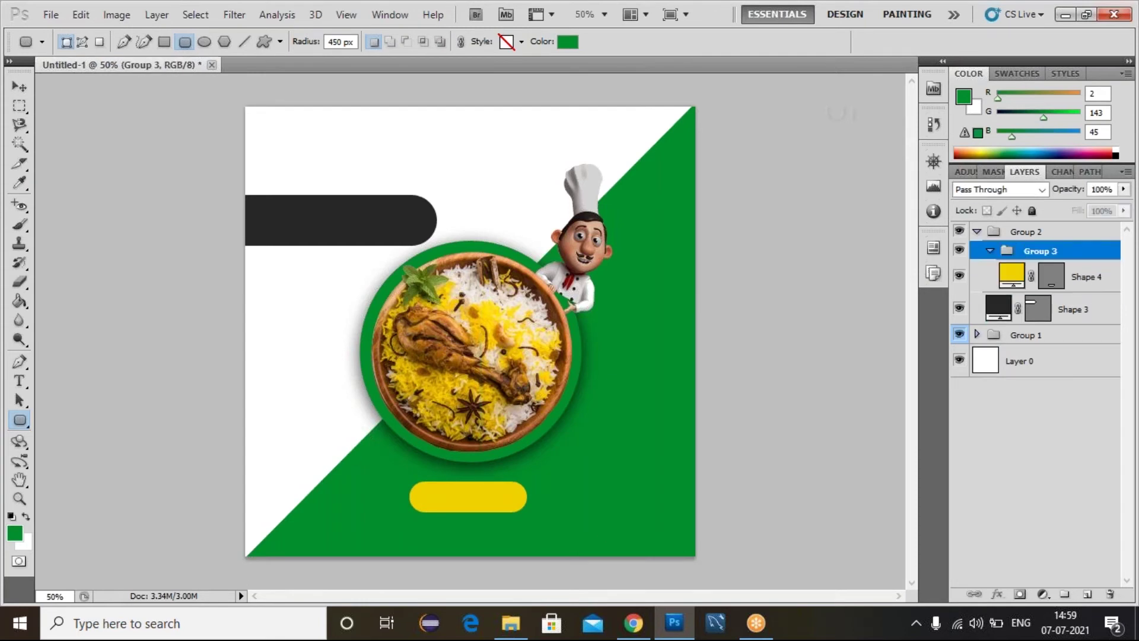
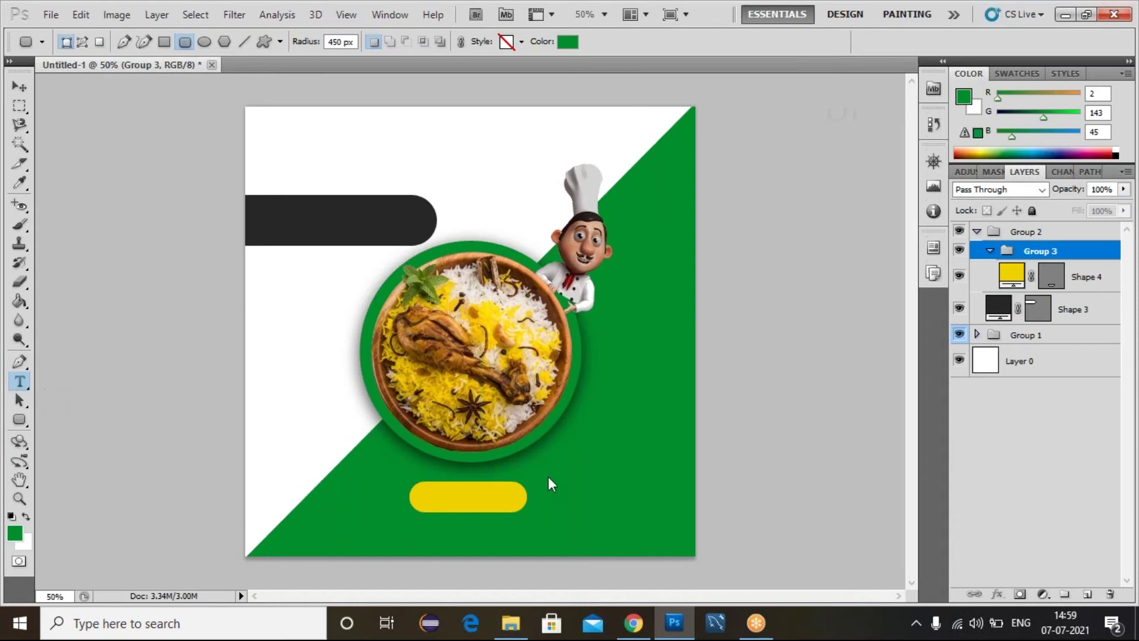
left_click(437, 506)
type("order")
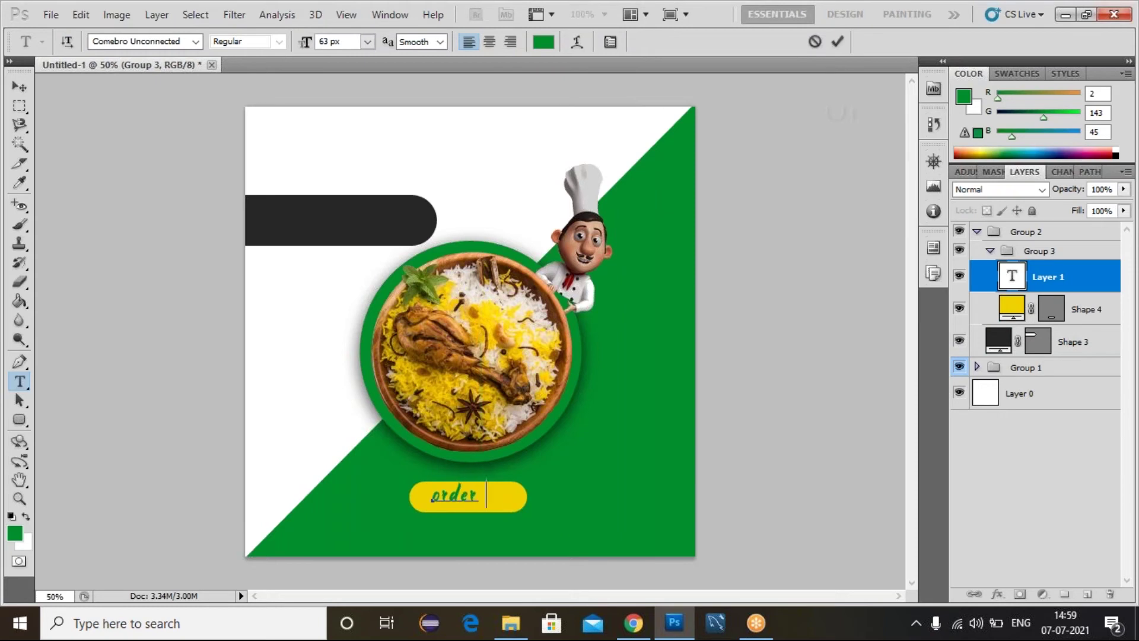
type(" now")
Set the "order now" text in Open Sans with All Caps.
left_click(1018, 278)
key("Return")
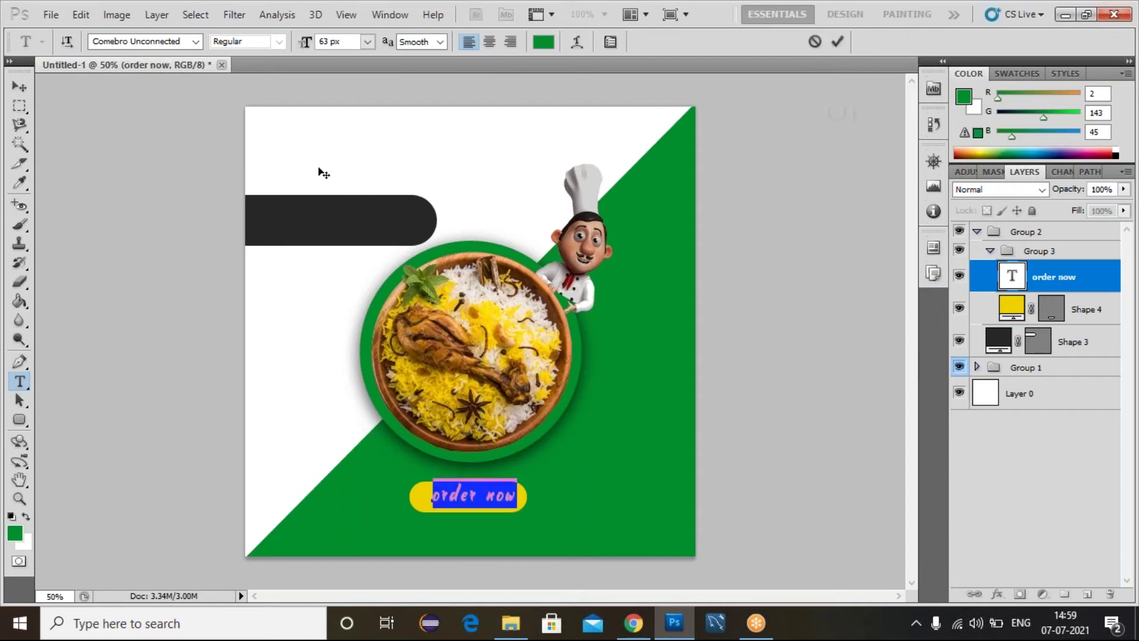
left_click(170, 41)
type("Open Sans")
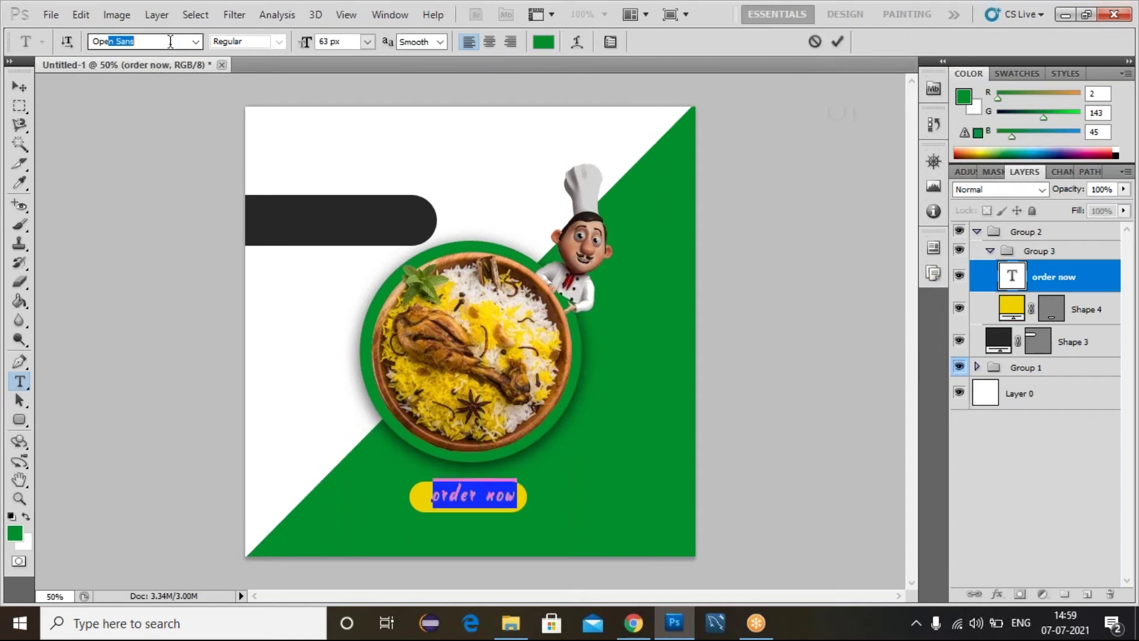
key("Return")
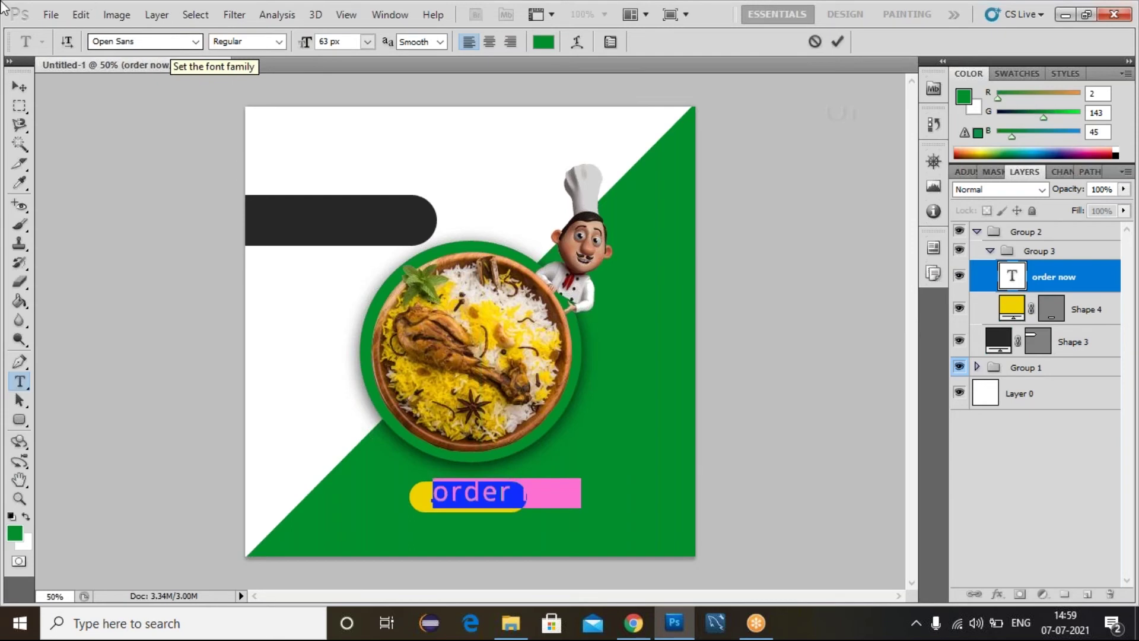
left_click(609, 46)
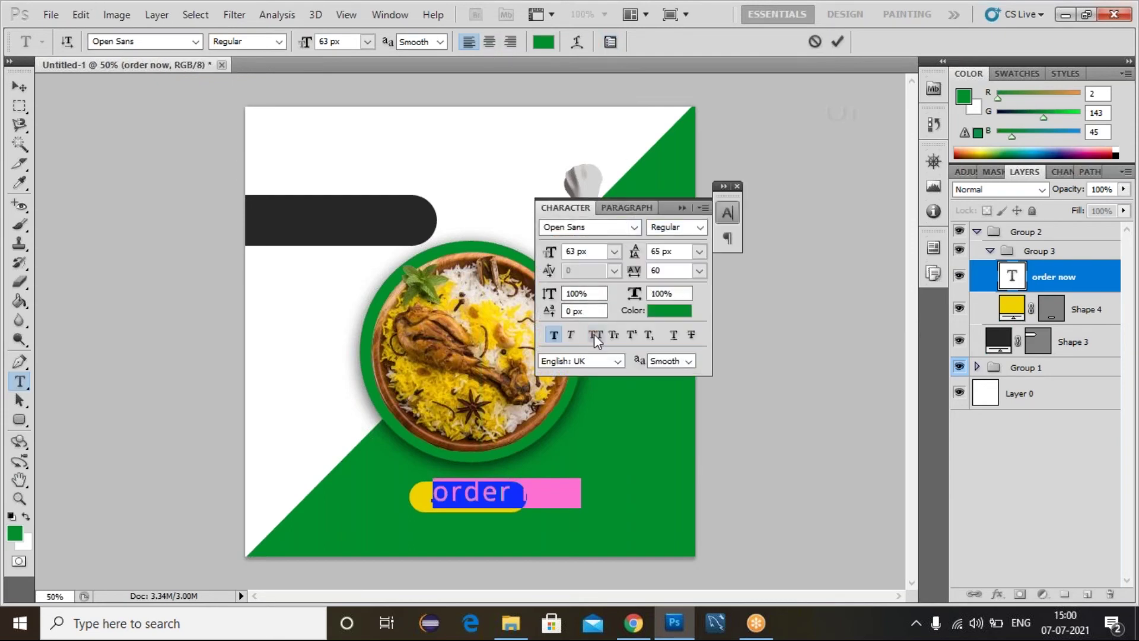
left_click(595, 335)
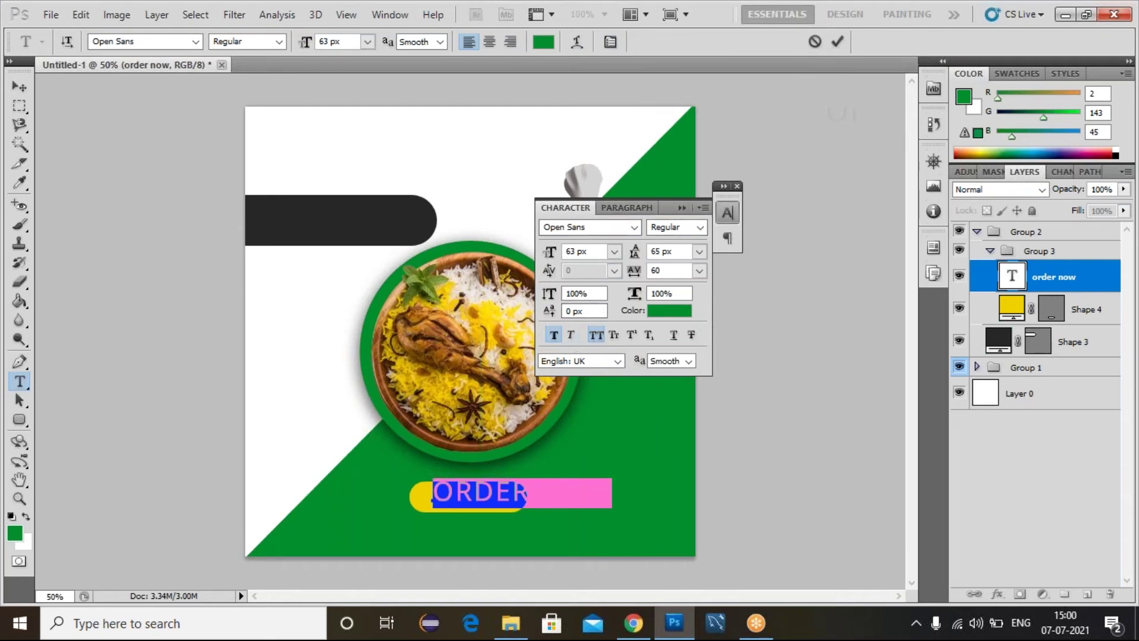
Reduce the "order now" font size to 27 px so it fits inside the yellow pill.
left_click_drag(578, 251, 565, 242)
type("45")
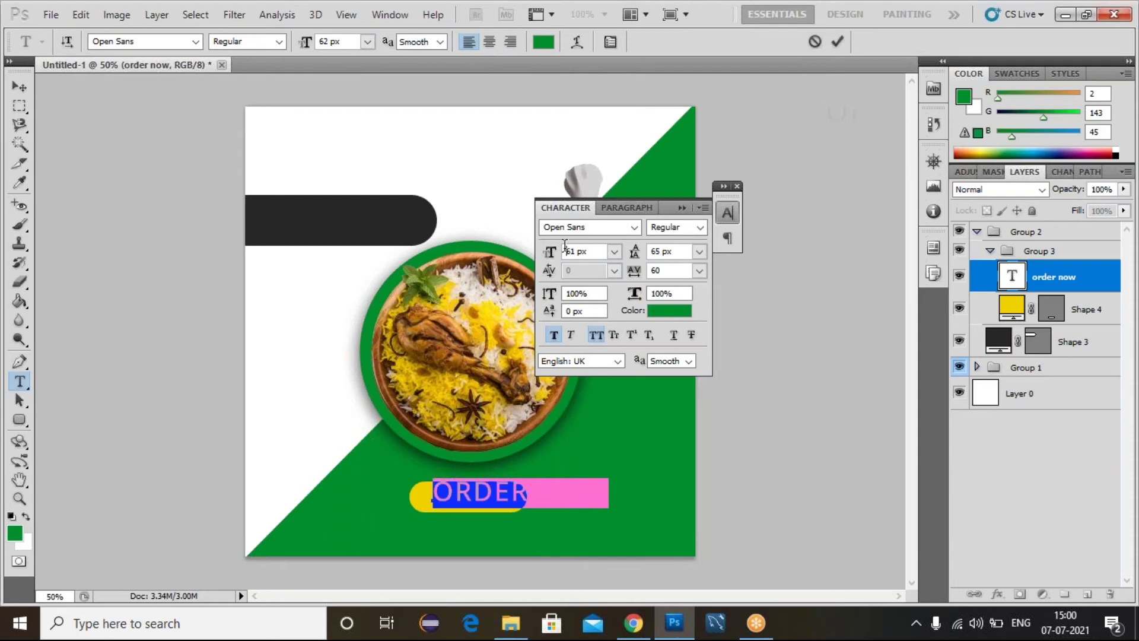
key("Down")
key("Down")
key("Down")
key("Down")
key("Down")
key("Down")
key("Down")
key("Down")
key("Down")
key("Down")
key("Down")
key("Down")
key("Down")
key("Down")
key("Down")
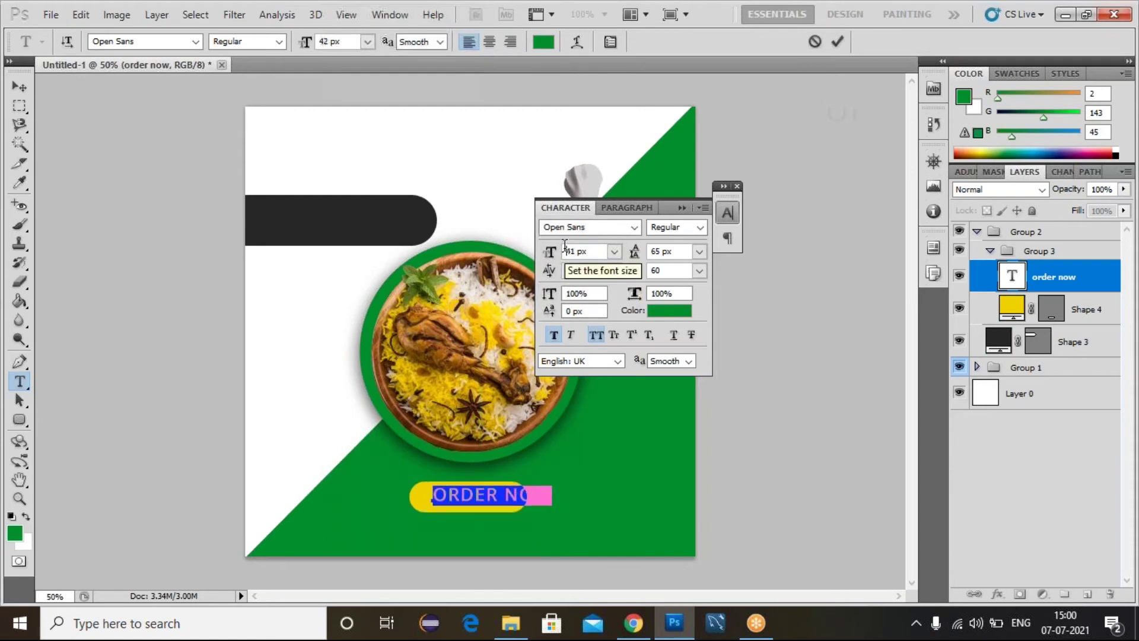
key("Down")
key("Down")
key("Down")
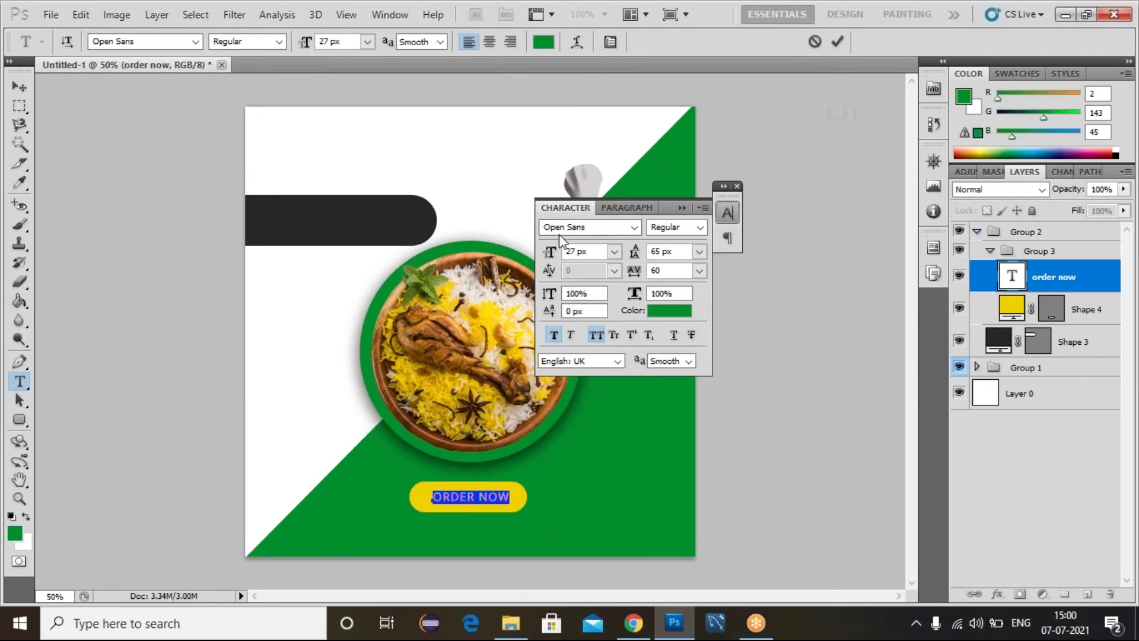
Recolour the "order now" text on the yellow pill to near-black #191515.
left_click(726, 186)
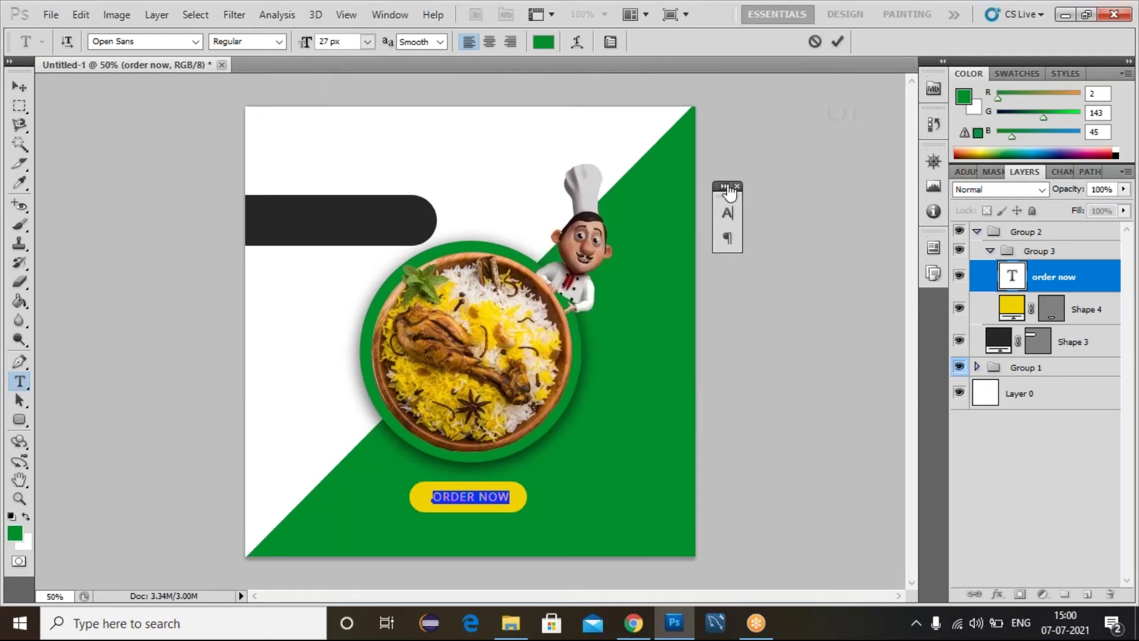
left_click(737, 187)
left_click(1008, 290)
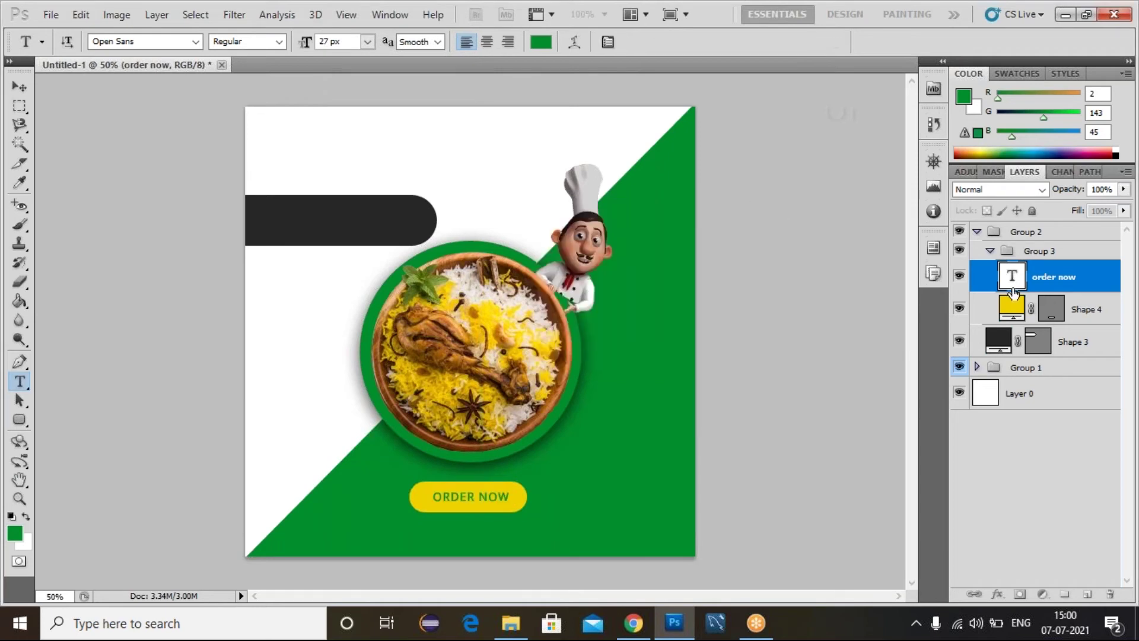
double_click(1012, 288)
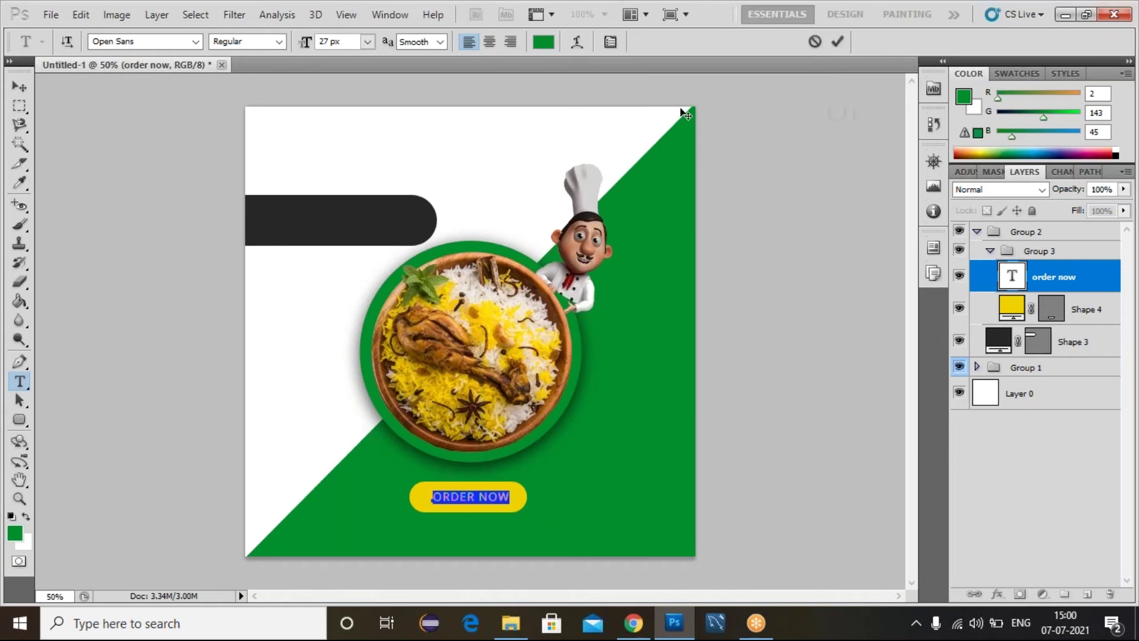
left_click(544, 44)
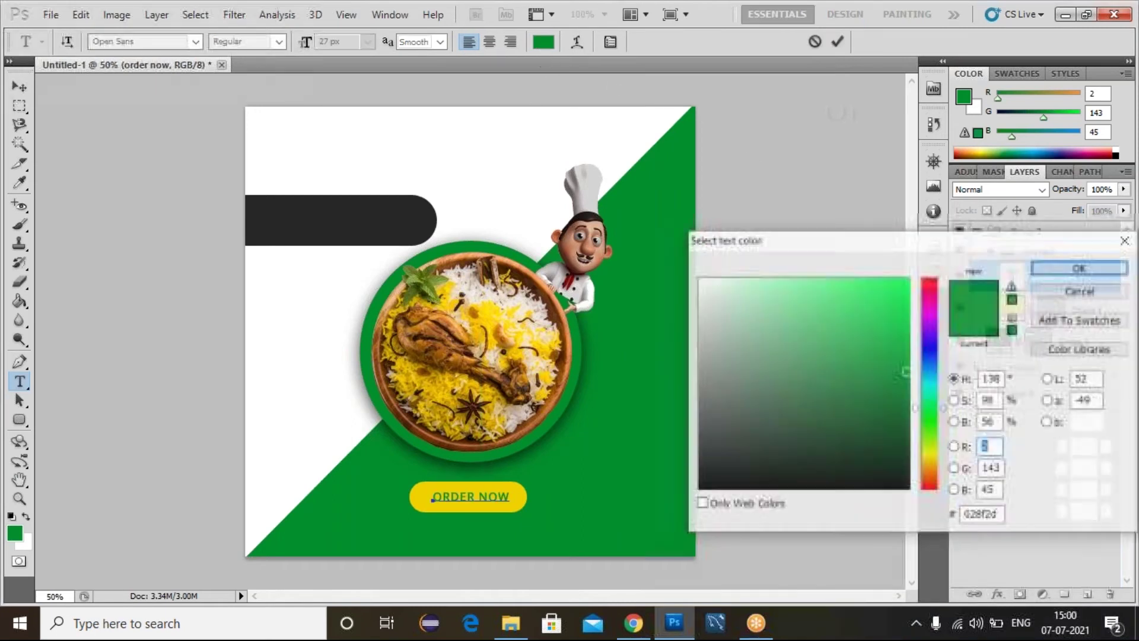
left_click(699, 279)
left_click(731, 469)
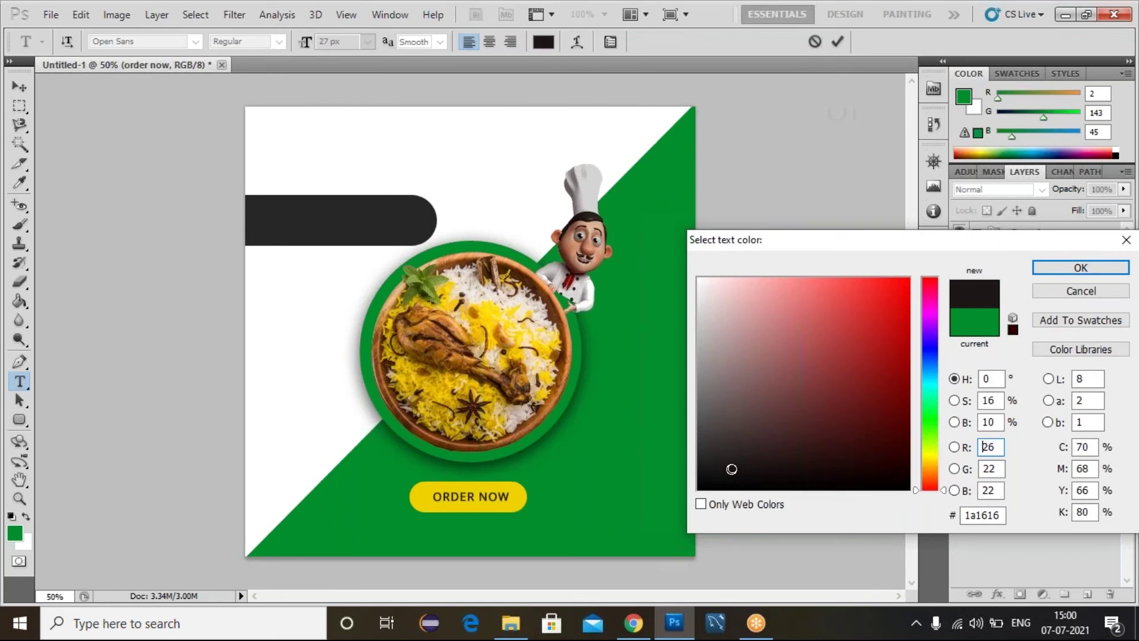
left_click(730, 469)
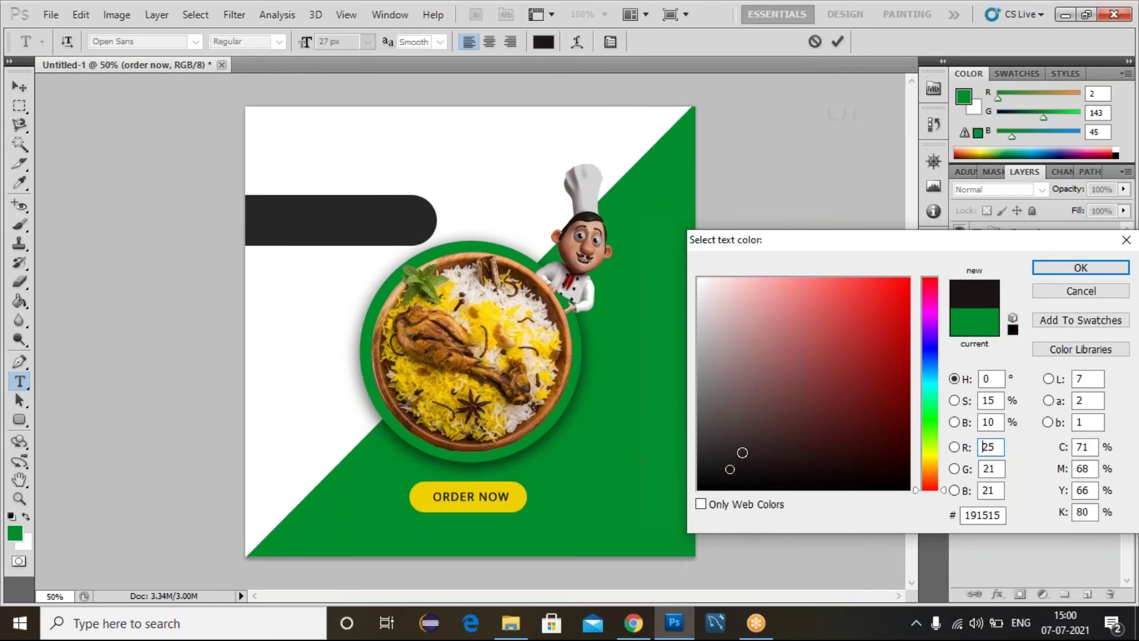
left_click(1080, 267)
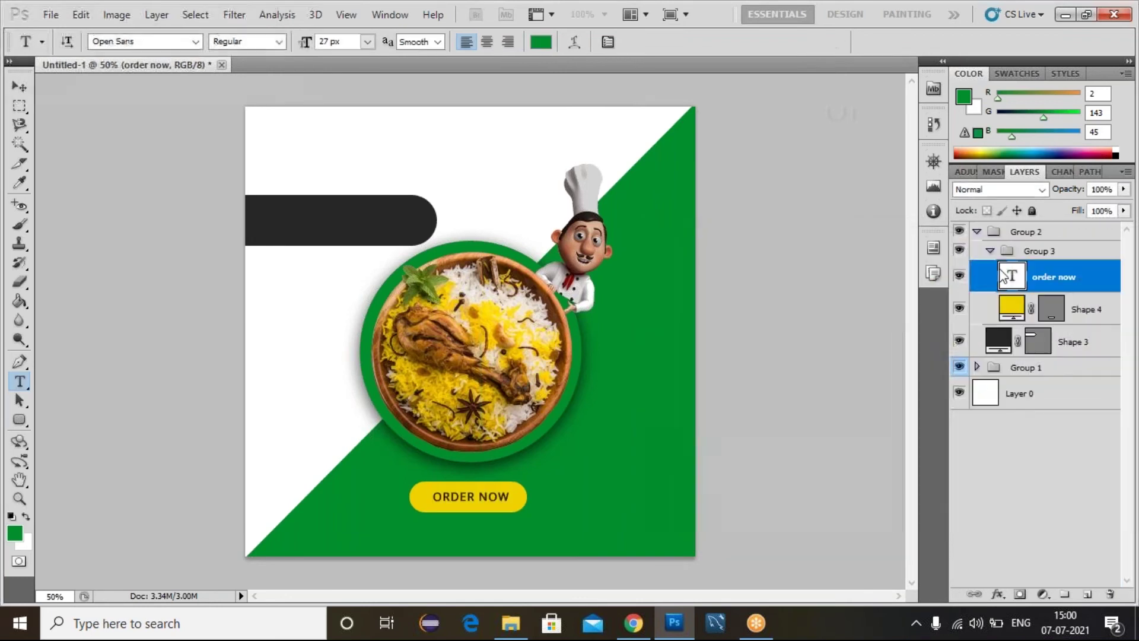
Turn off All Caps for the button text and capitalise both initials so it reads "Order Now".
left_click(1028, 285)
left_click(1028, 285)
double_click(1014, 276)
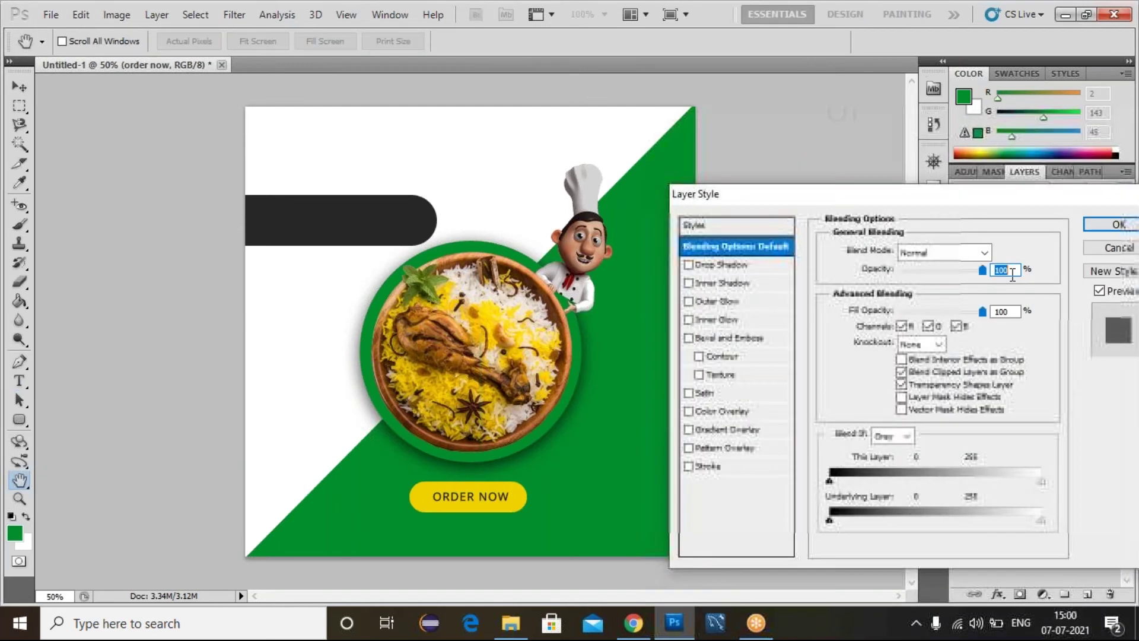
key("Escape")
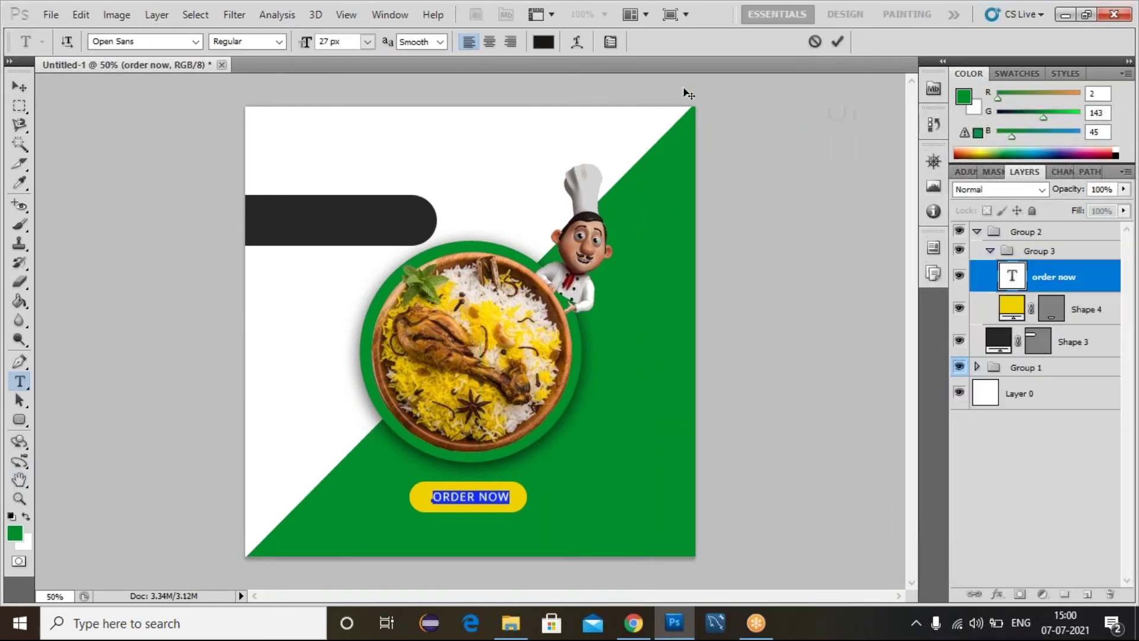
left_click(610, 42)
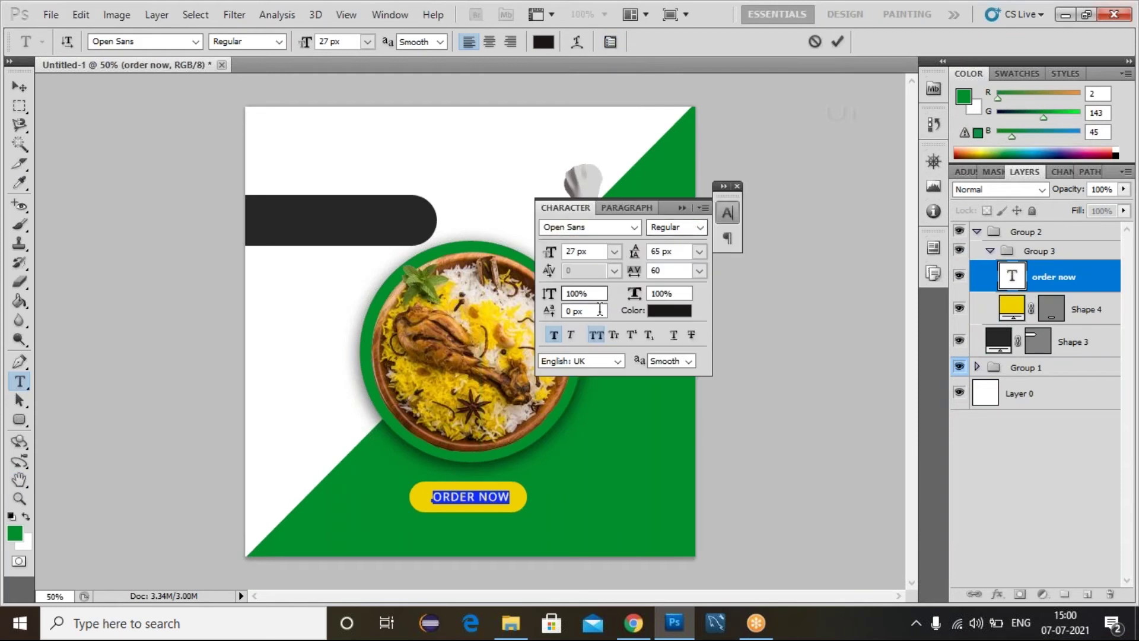
left_click(595, 334)
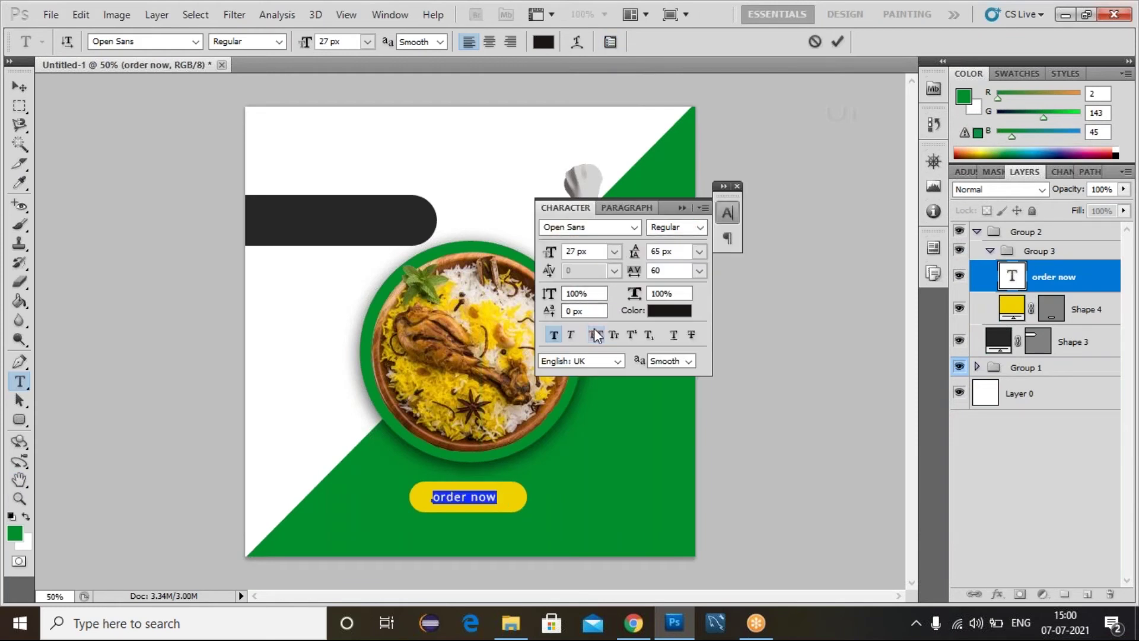
left_click(482, 496)
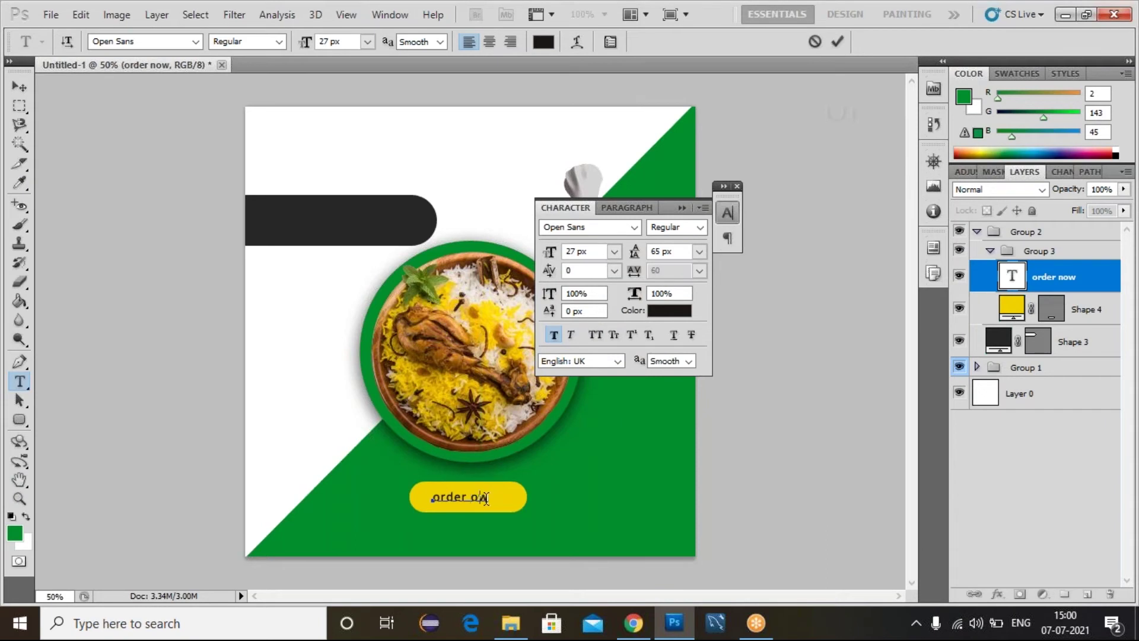
left_click(441, 497)
key("BackSpace")
type("O")
left_click(682, 207)
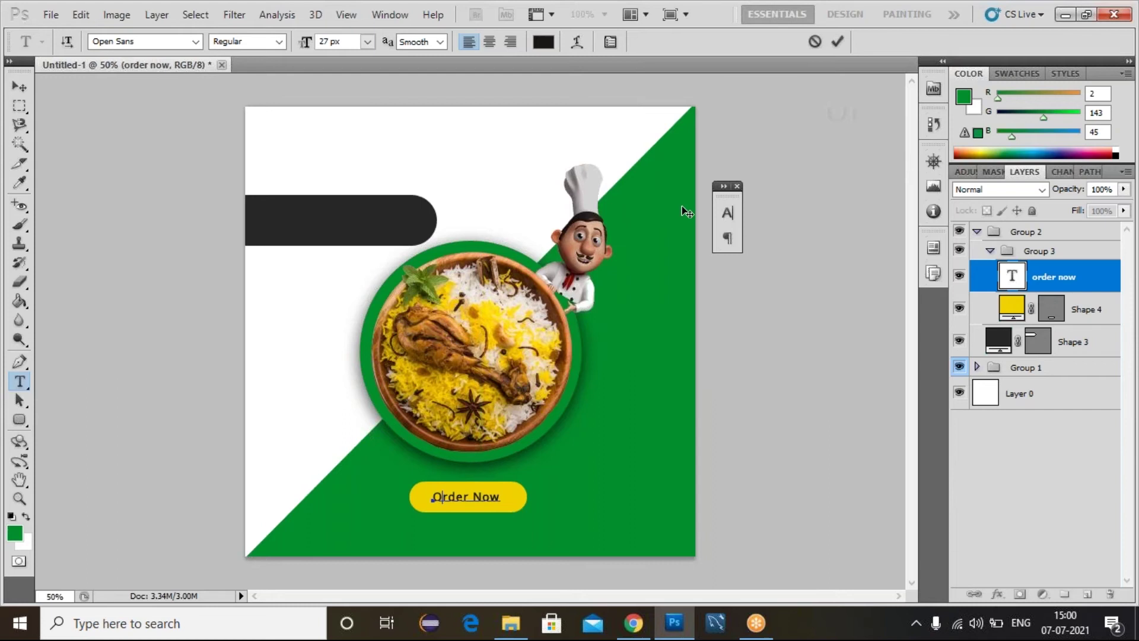
left_click(738, 186)
left_click(1015, 279)
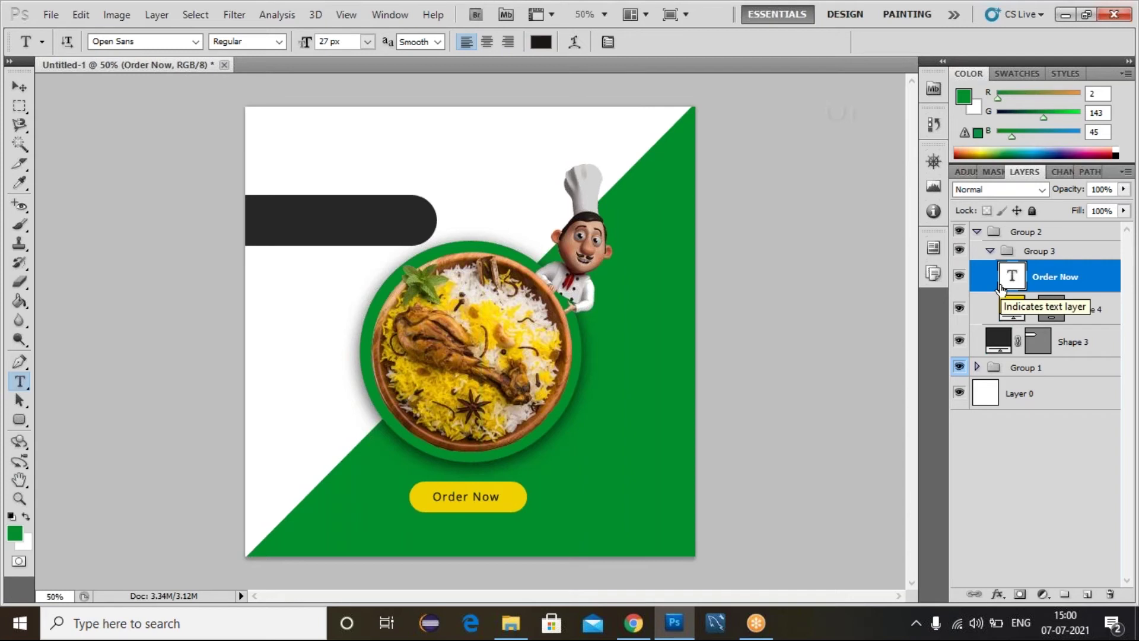
Collapse Group 3 and add the text "Save" inside Group 2, on the green area beside the bowl.
left_click(994, 254)
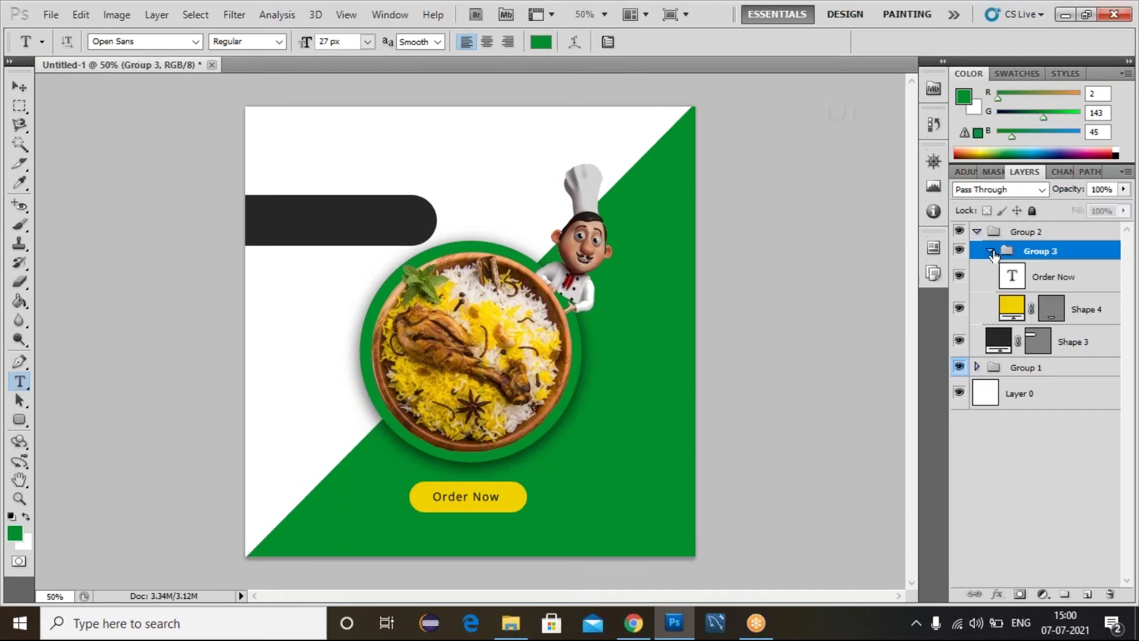
left_click(989, 252)
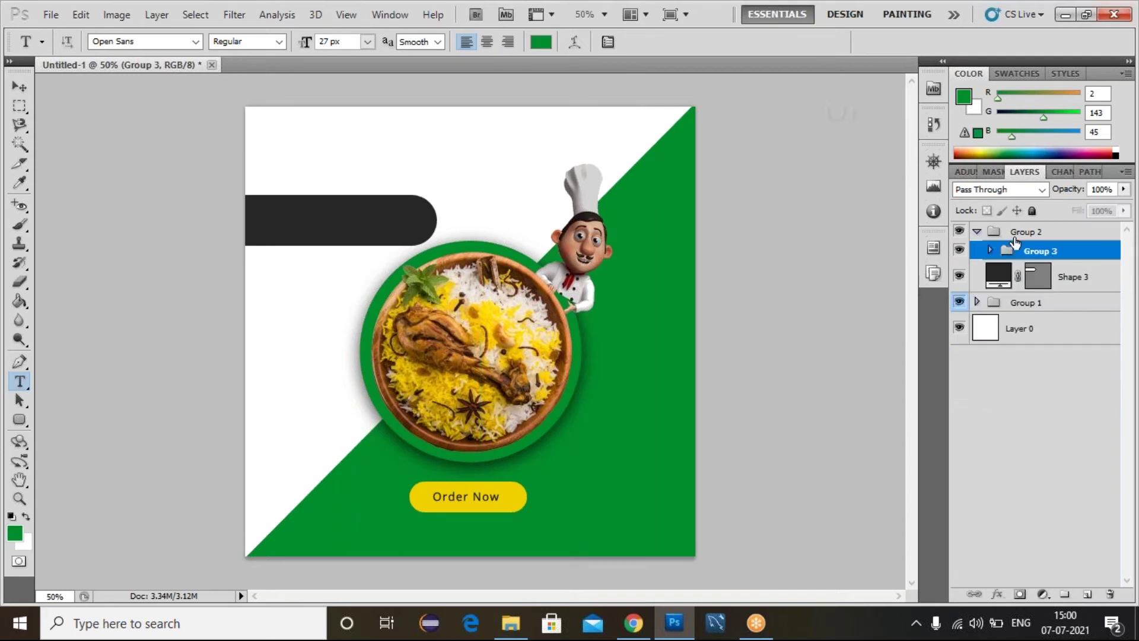
left_click(1042, 232)
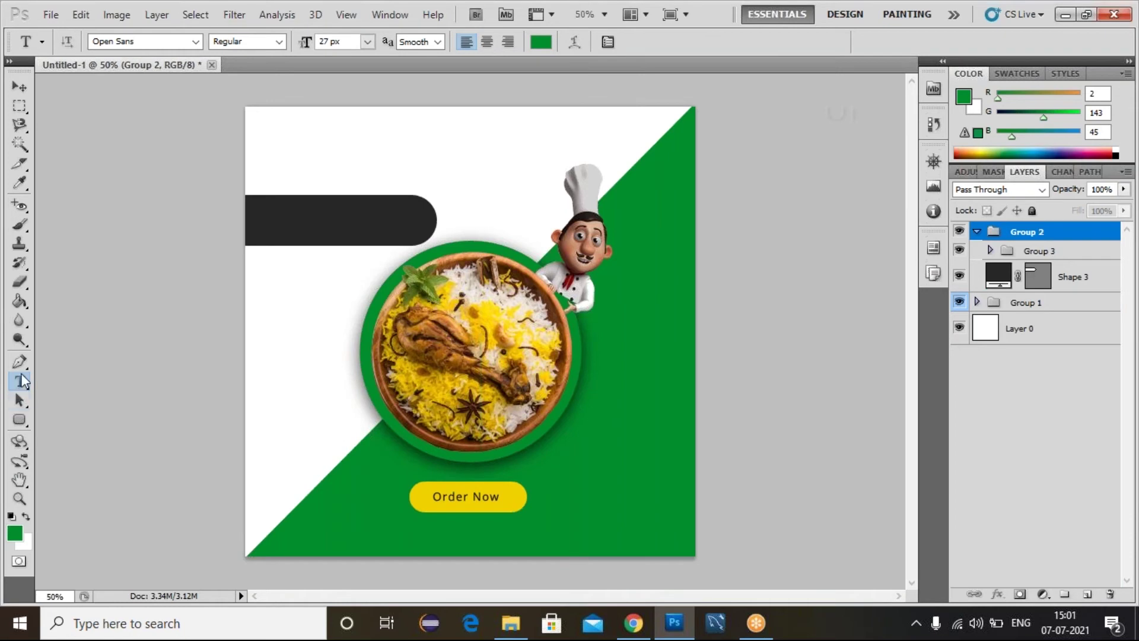
left_click(20, 361)
left_click(20, 381)
left_click(614, 350)
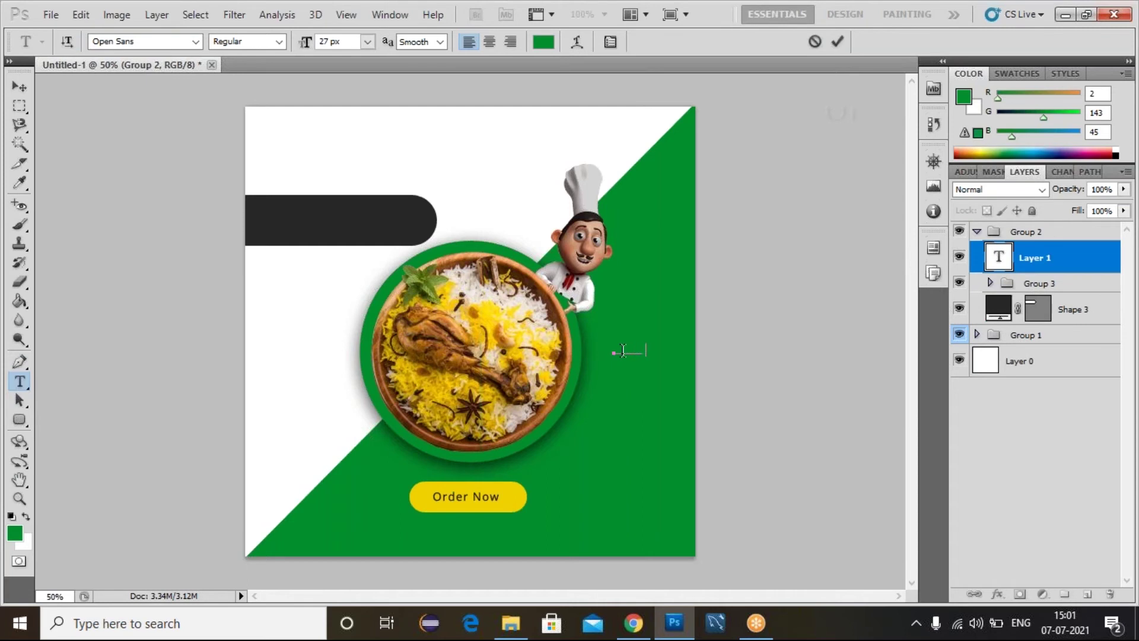
type("Save")
Recolour the "Save" text to the order pill's yellow, #f0d100.
key("ctrl+a")
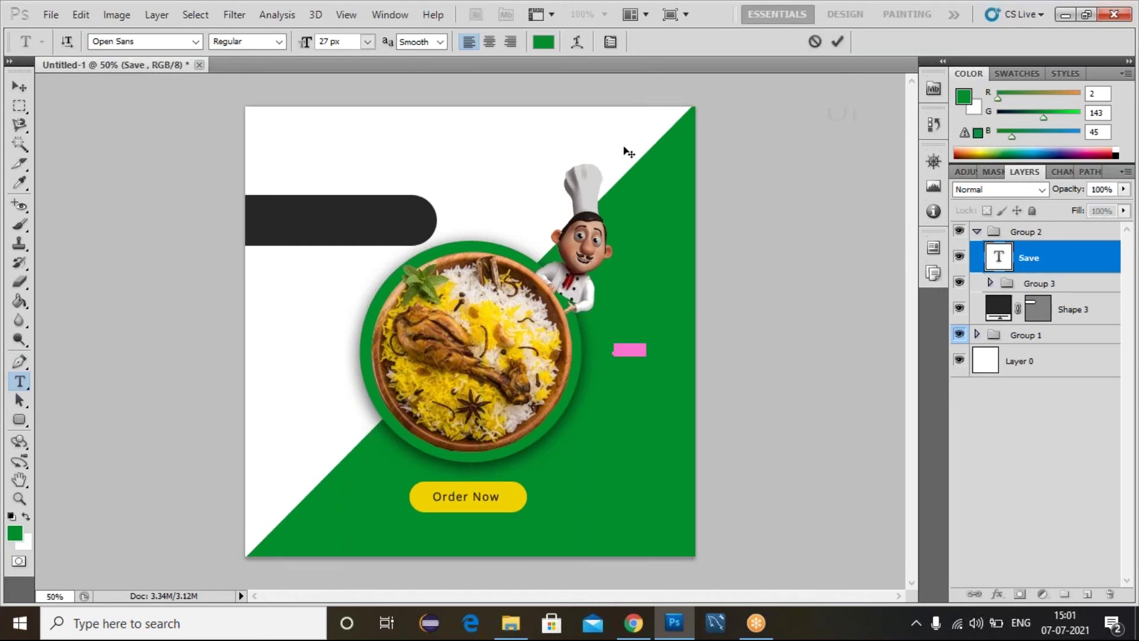
left_click(543, 41)
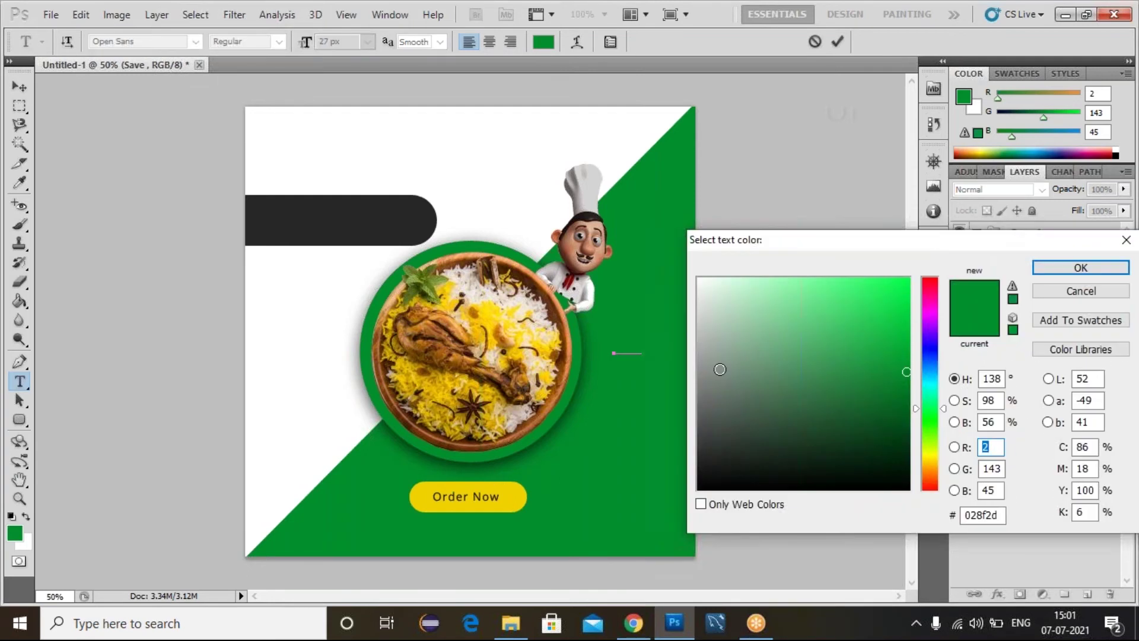
left_click(505, 492)
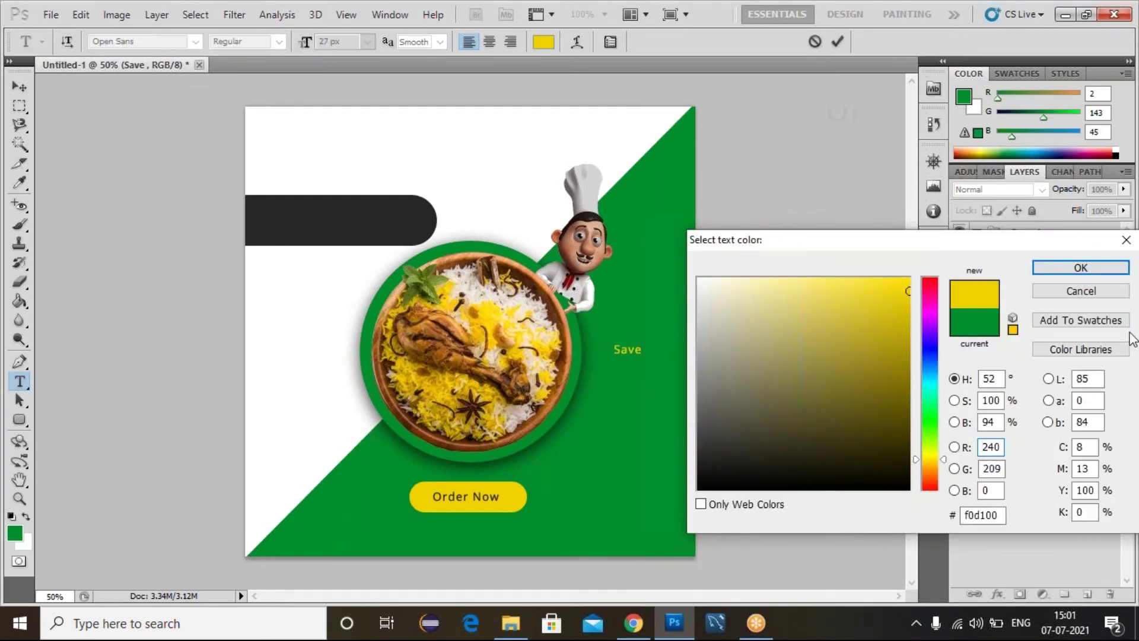
left_click(1120, 271)
Add "50%" as a second line under "Save" in the same text layer.
left_click(646, 356)
double_click(651, 349)
left_click(648, 350)
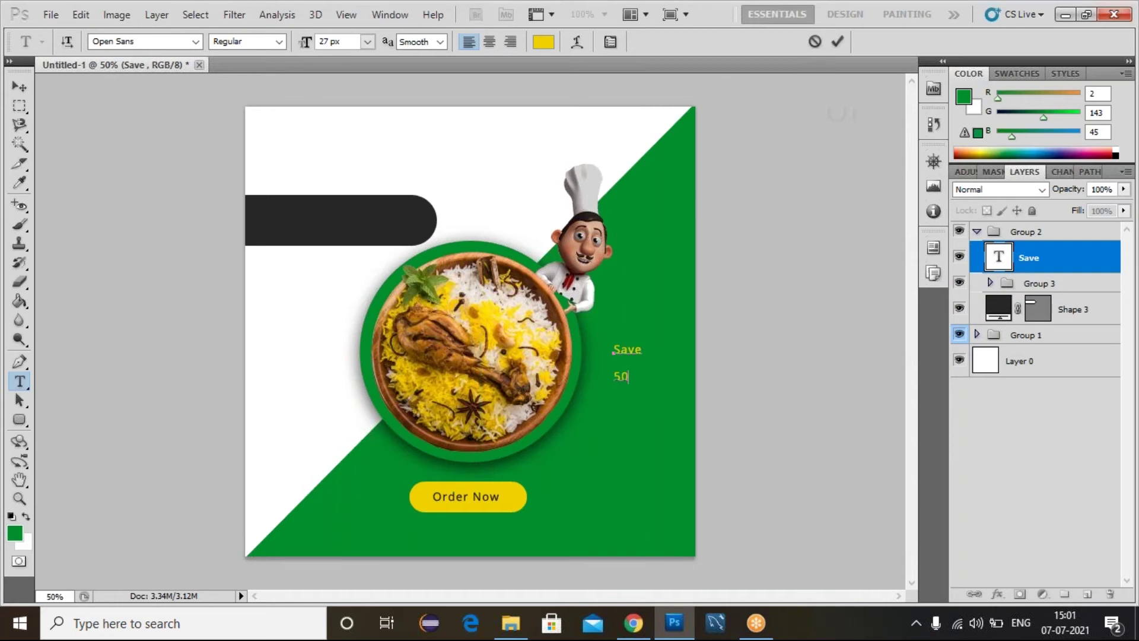
key("ctrl+Return")
Reduce the line spacing of the "Save 50%" text to 43 px.
double_click(998, 256)
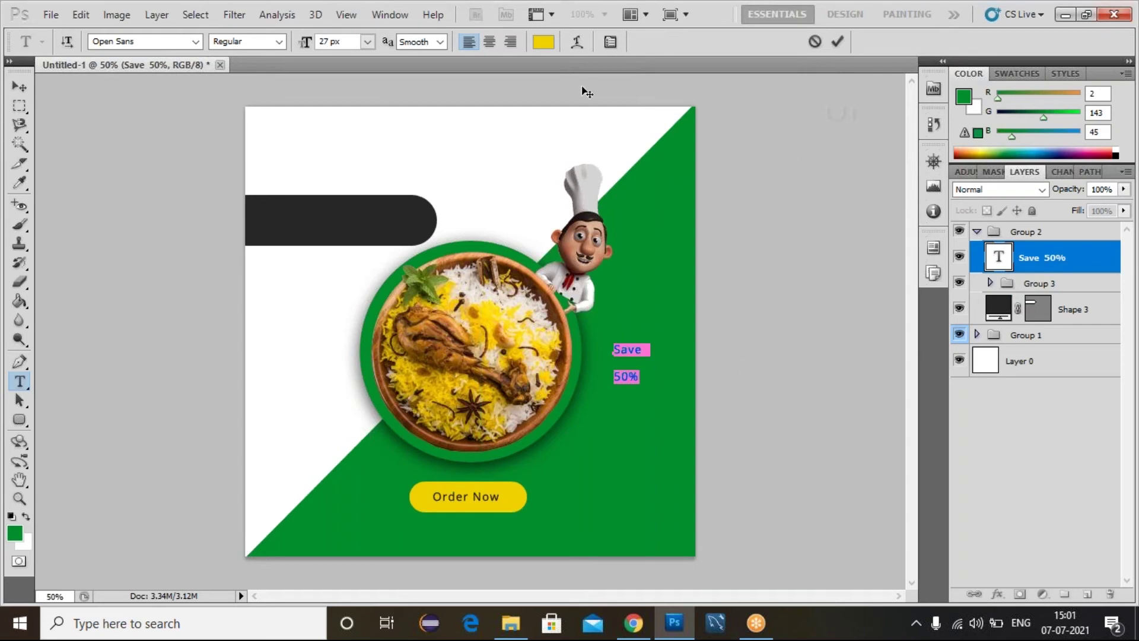
left_click(609, 42)
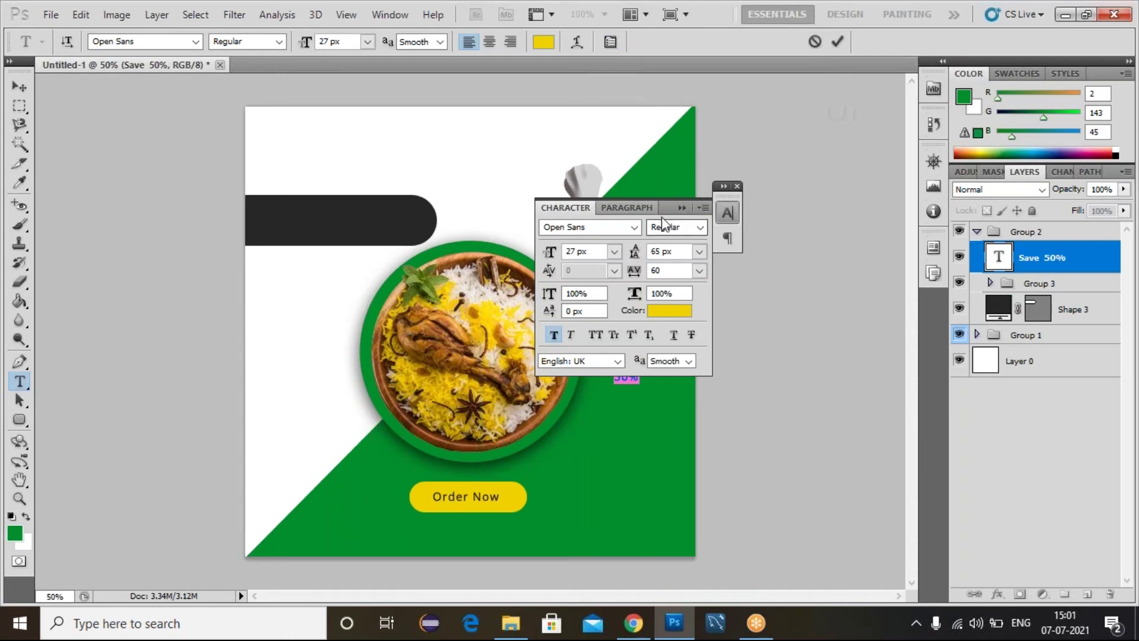
left_click_drag(678, 207, 826, 181)
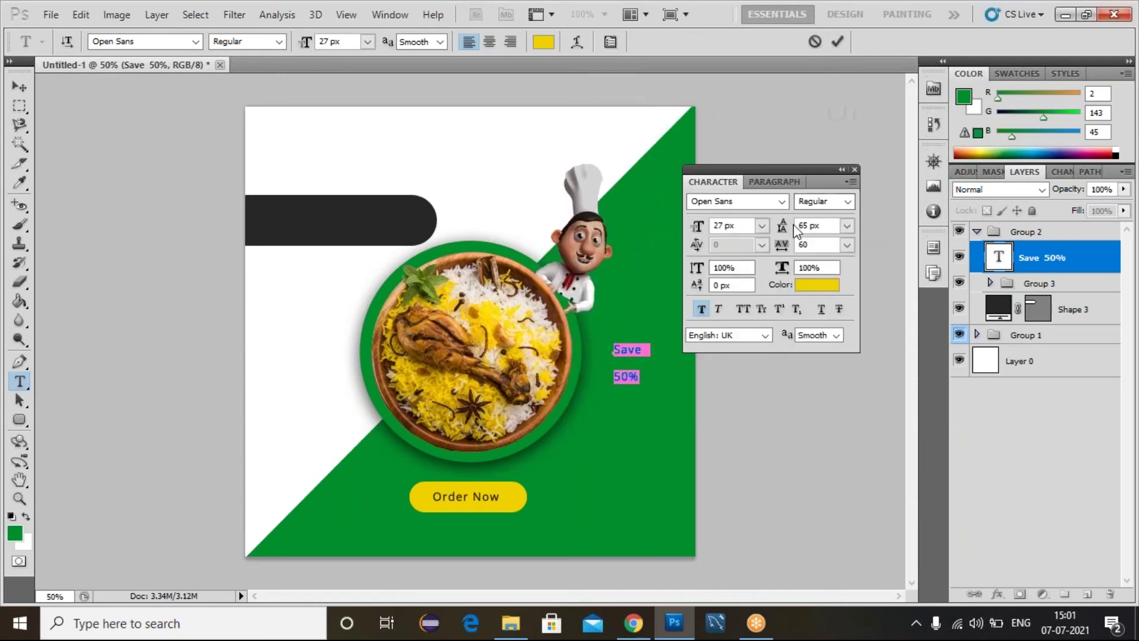
left_click_drag(784, 232, 765, 224)
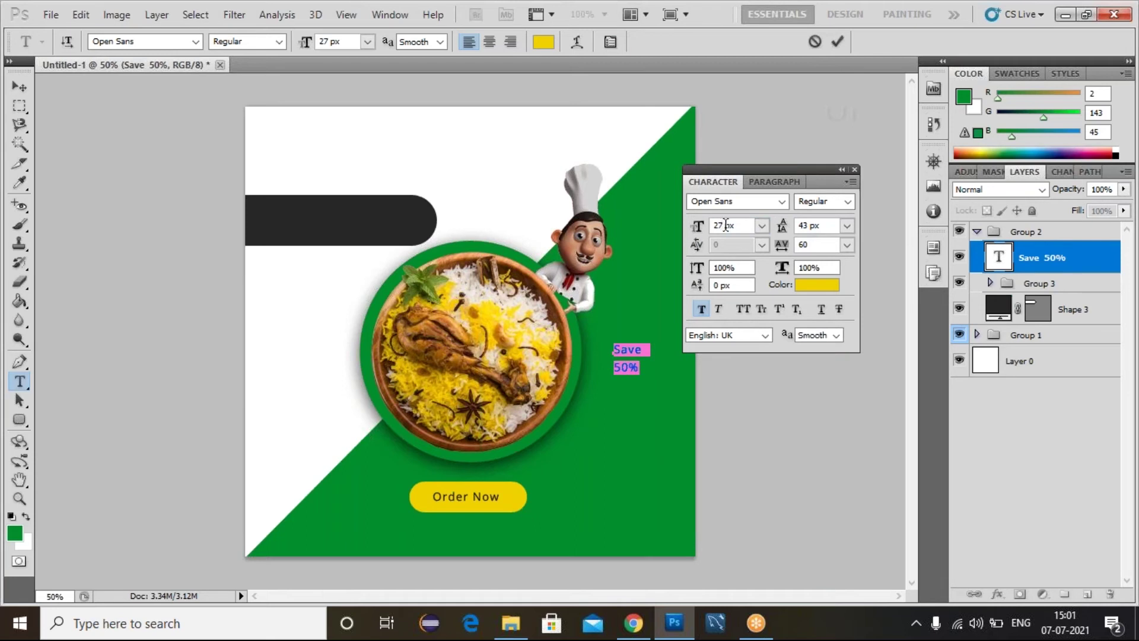
Enlarge the "Save 50%" text to a font size of 43 px.
scroll(725, 225, "up", 17)
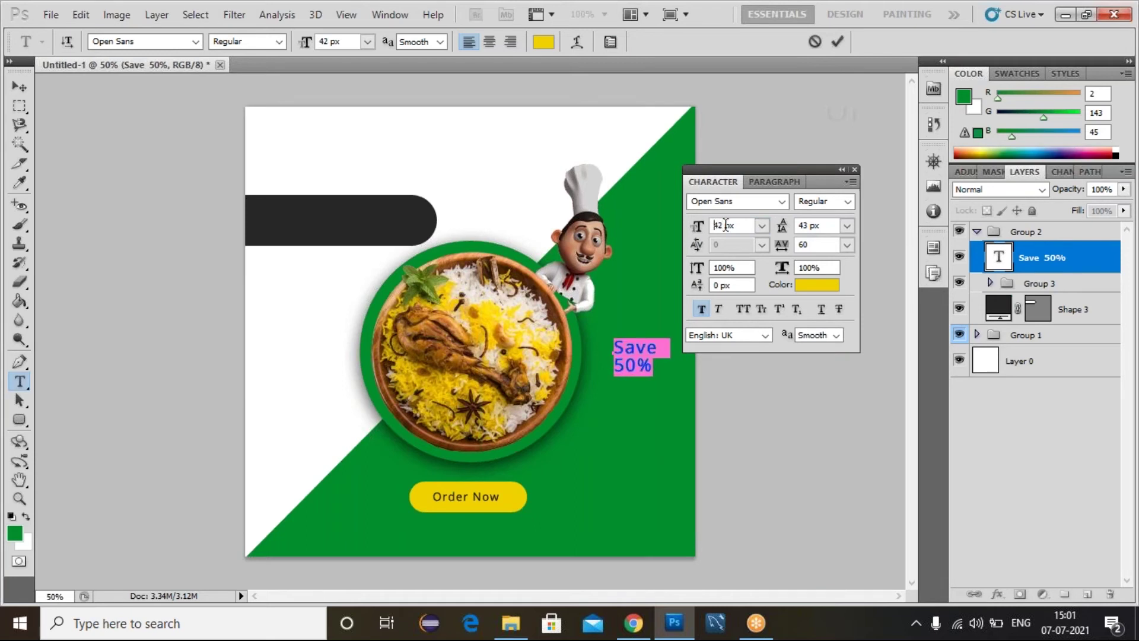
scroll(725, 225, "up", 4)
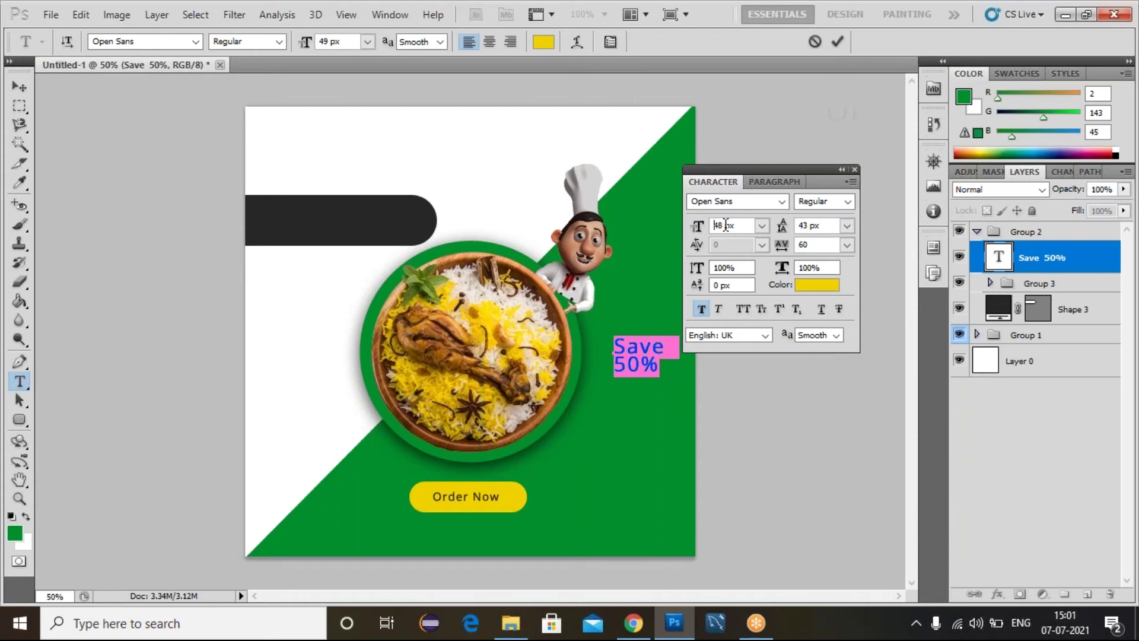
scroll(725, 224, "down", 7)
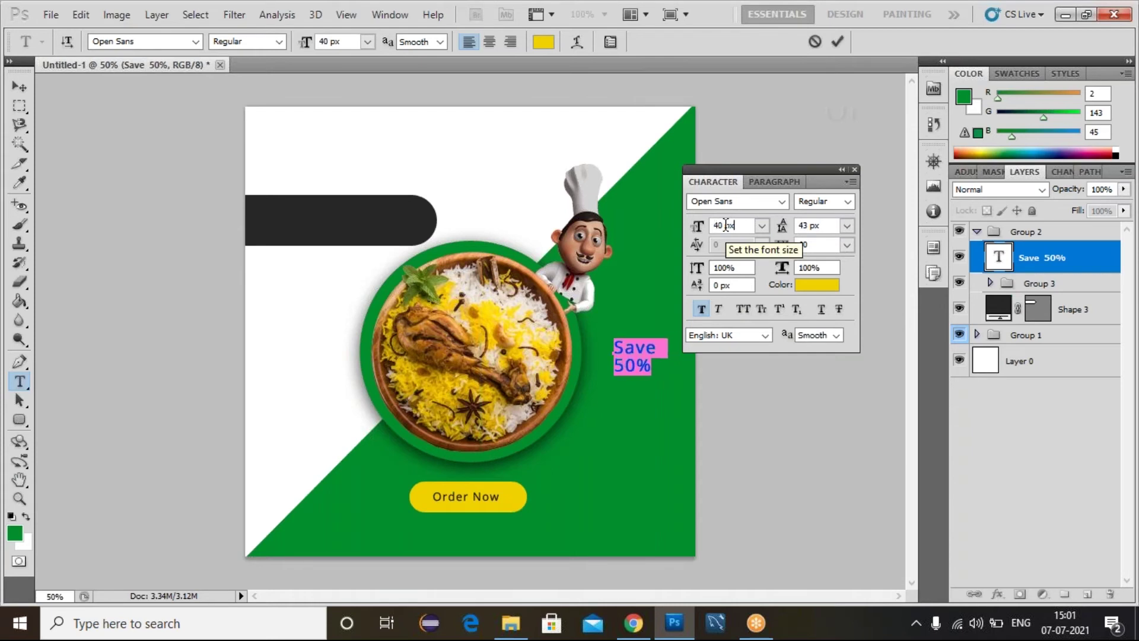
scroll(725, 225, "up", 4)
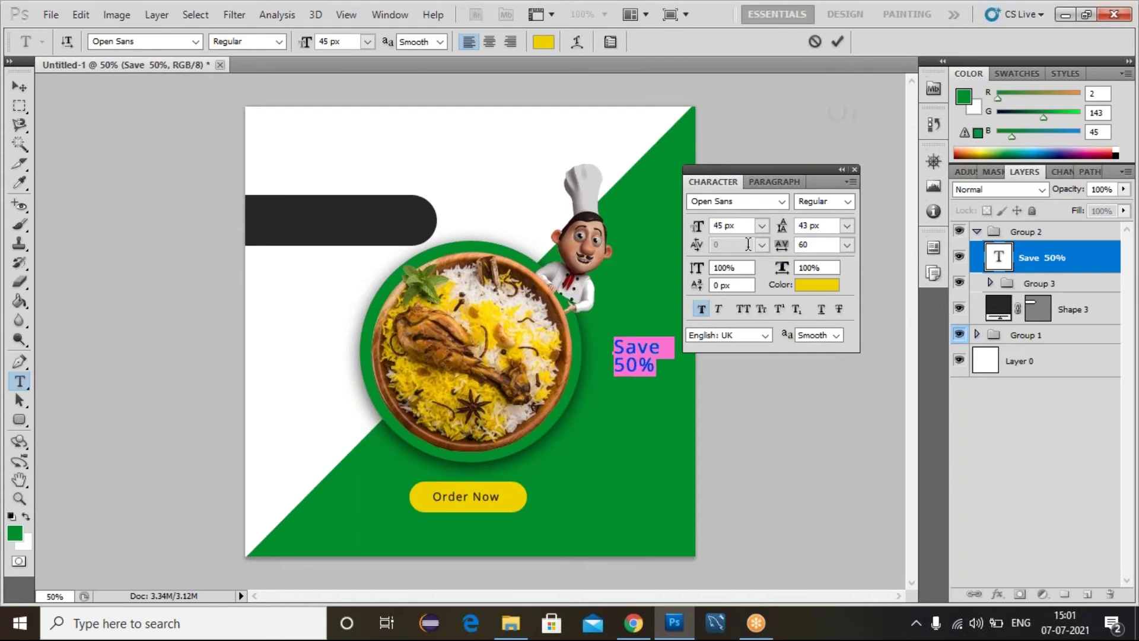
scroll(732, 267, "down", 2)
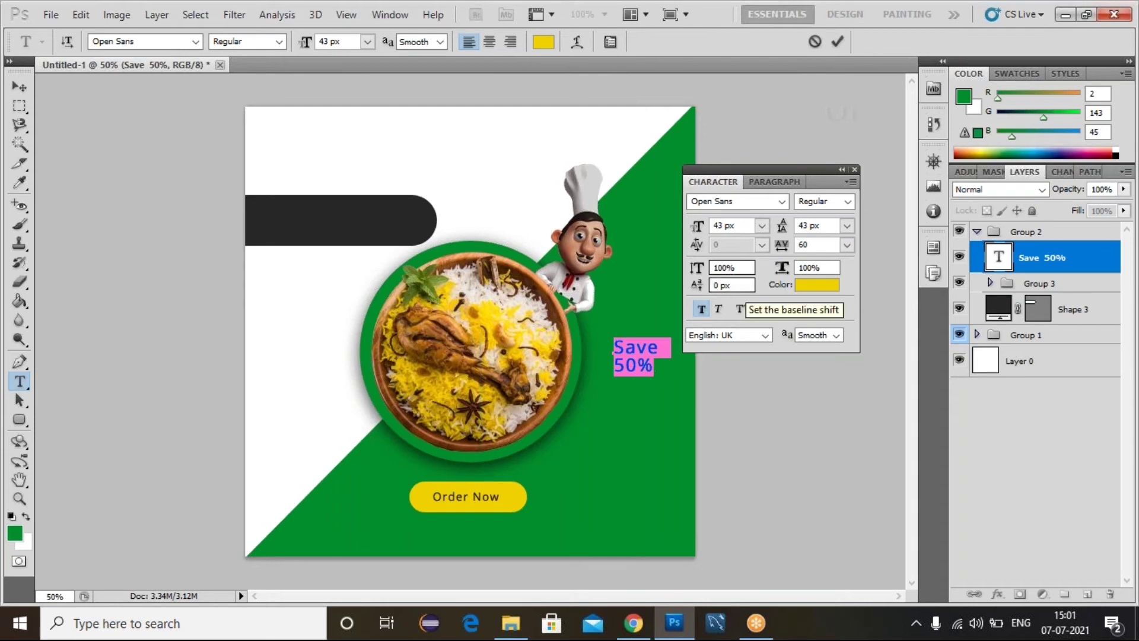
left_click(856, 169)
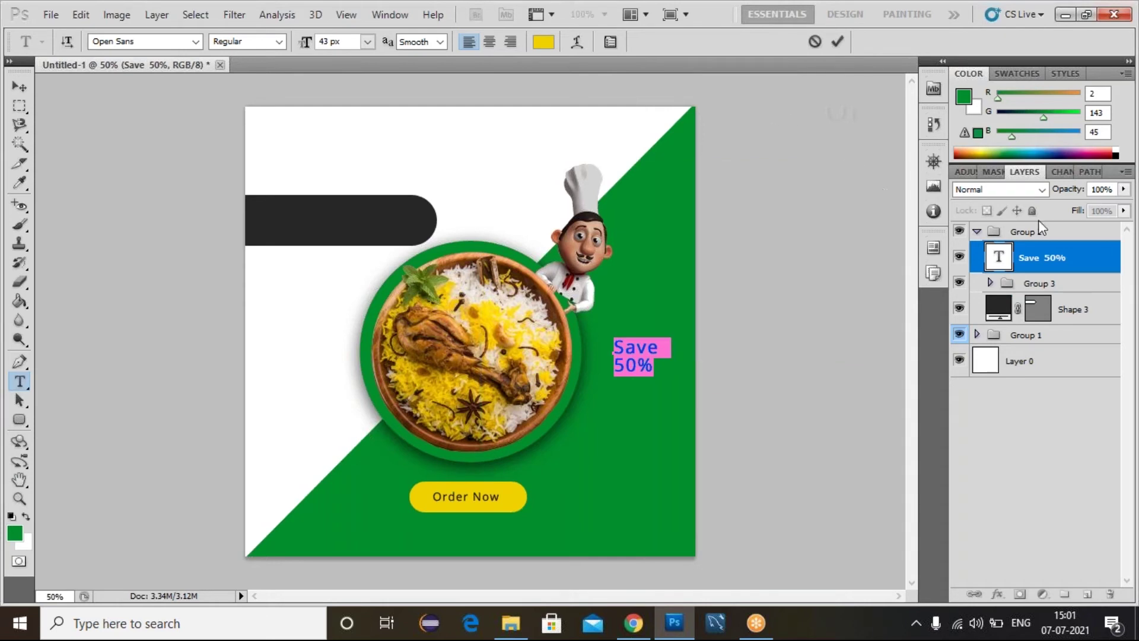
Set the whole "Save 50%" text to the SemiBold font style.
double_click(1007, 264)
left_click(284, 47)
left_click(261, 109)
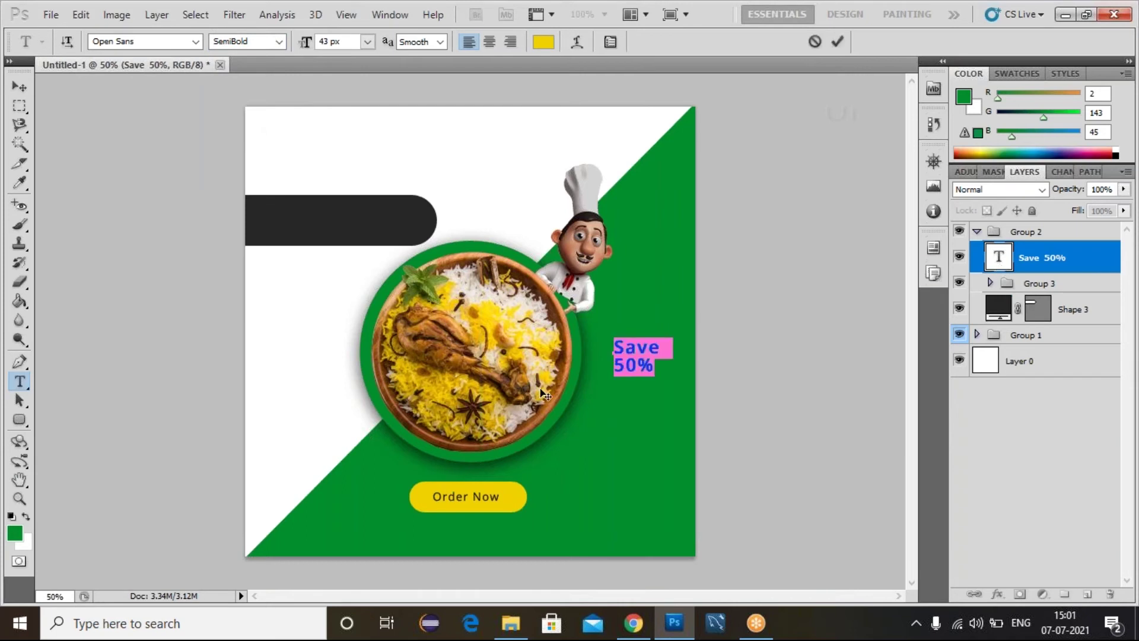
Set only the "50%" line of the offer text to the Bold font style.
left_click_drag(612, 366, 654, 366)
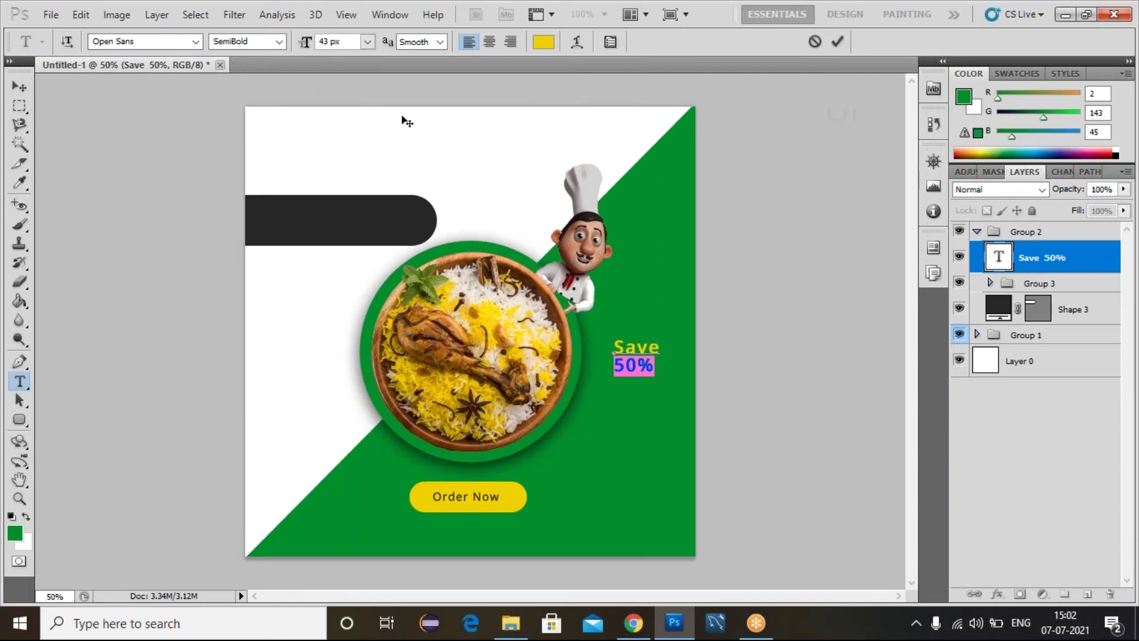
left_click(280, 46)
left_click(255, 141)
Enlarge the "50%" line to a font size of 64 px.
key("Up")
key("Up")
key("Up")
key("Up")
key("Up")
key("Up")
key("Up")
key("Up")
key("Up")
key("Up")
key("Up")
key("Up")
key("Up")
key("Up")
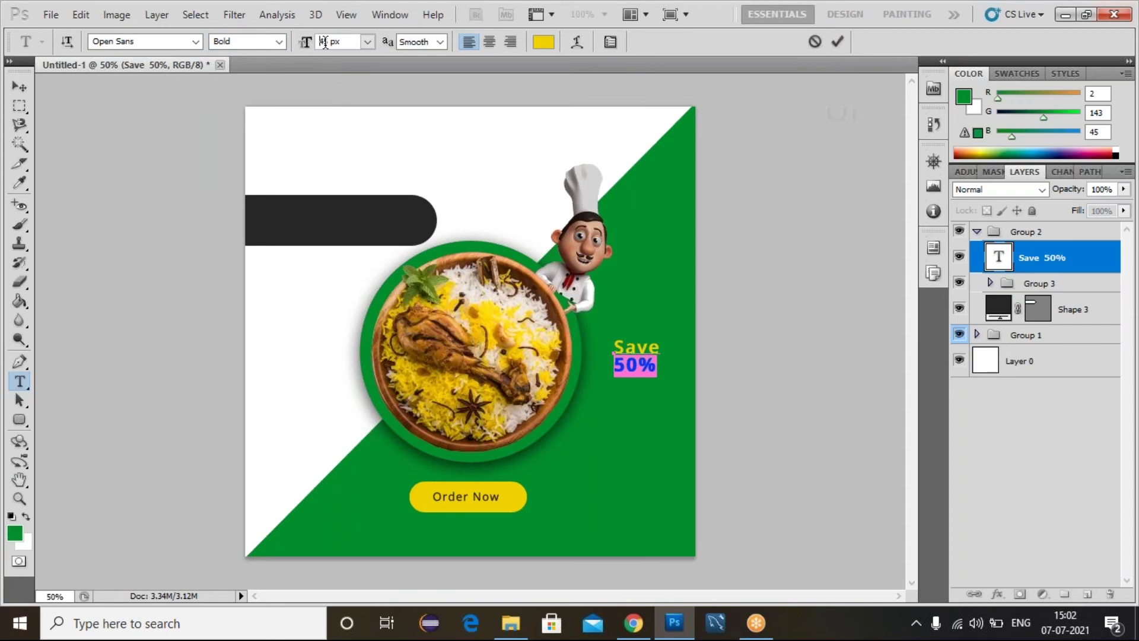
key("Up")
key("Up")
key("Up")
key("Up")
key("Up")
key("Up")
key("Up")
key("Up")
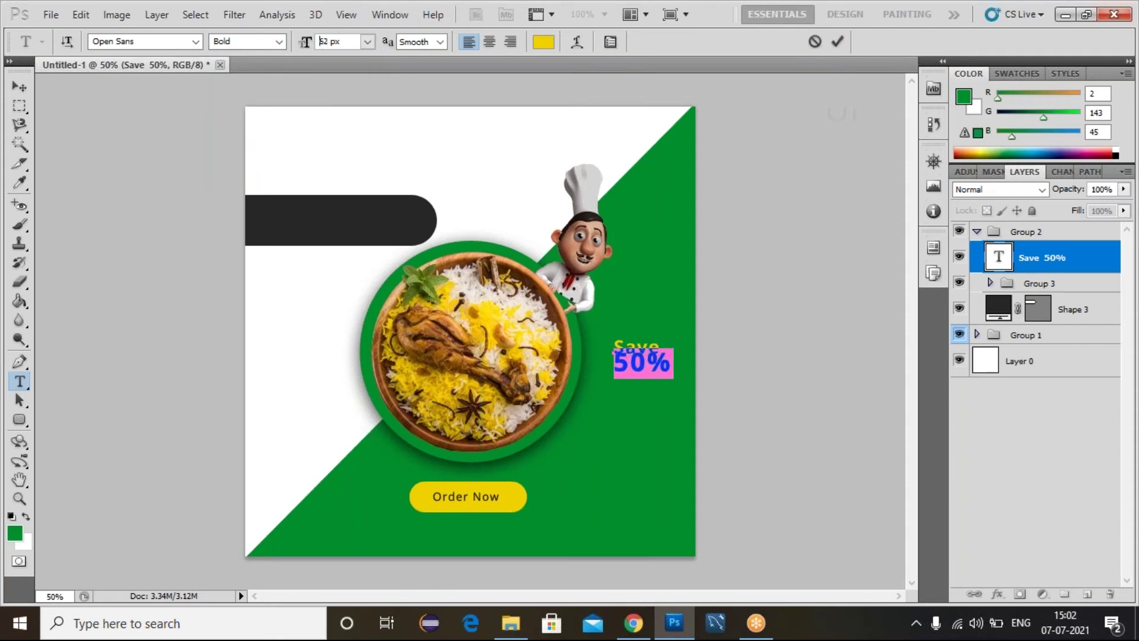
Set the line spacing of "50%" to 66 px and commit the text edit.
left_click(608, 42)
left_click_drag(787, 233, 805, 237)
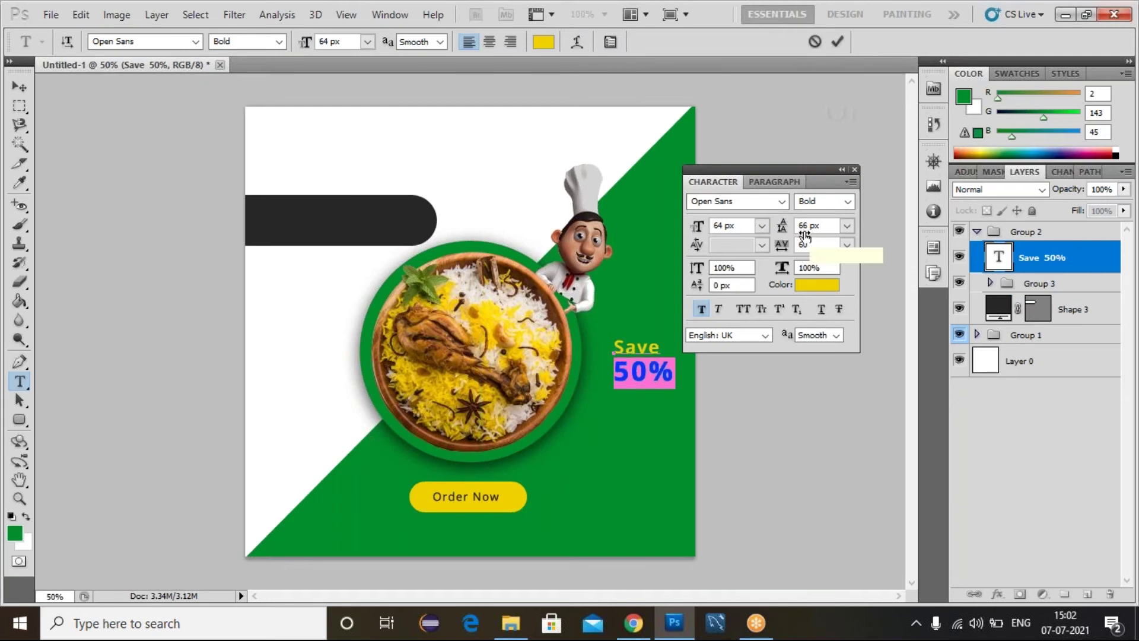
left_click(854, 170)
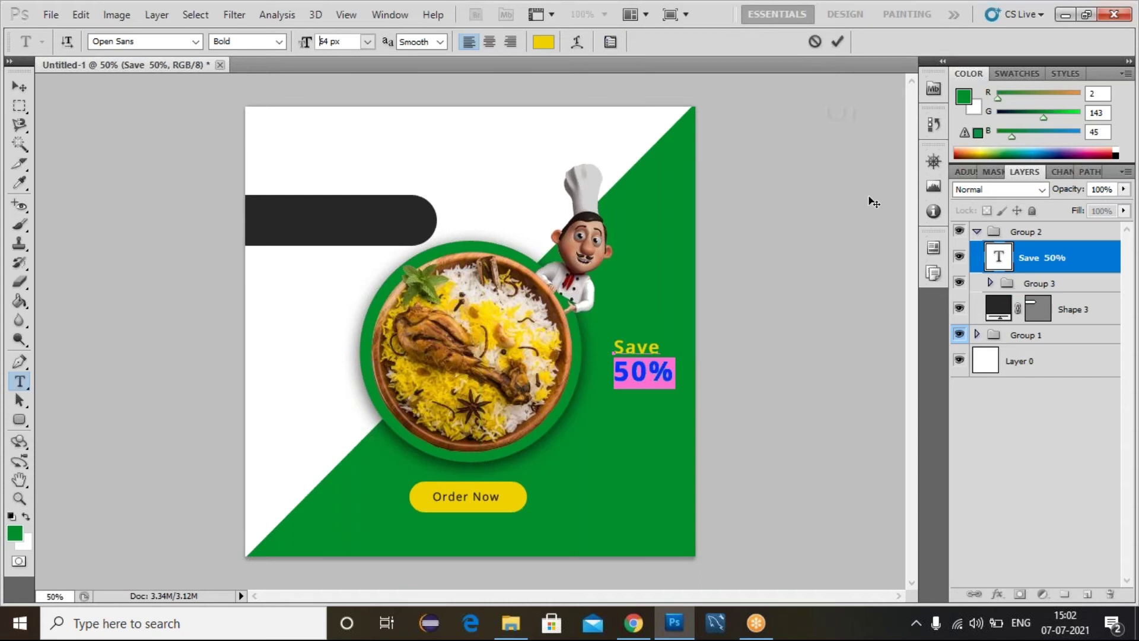
left_click(1003, 261)
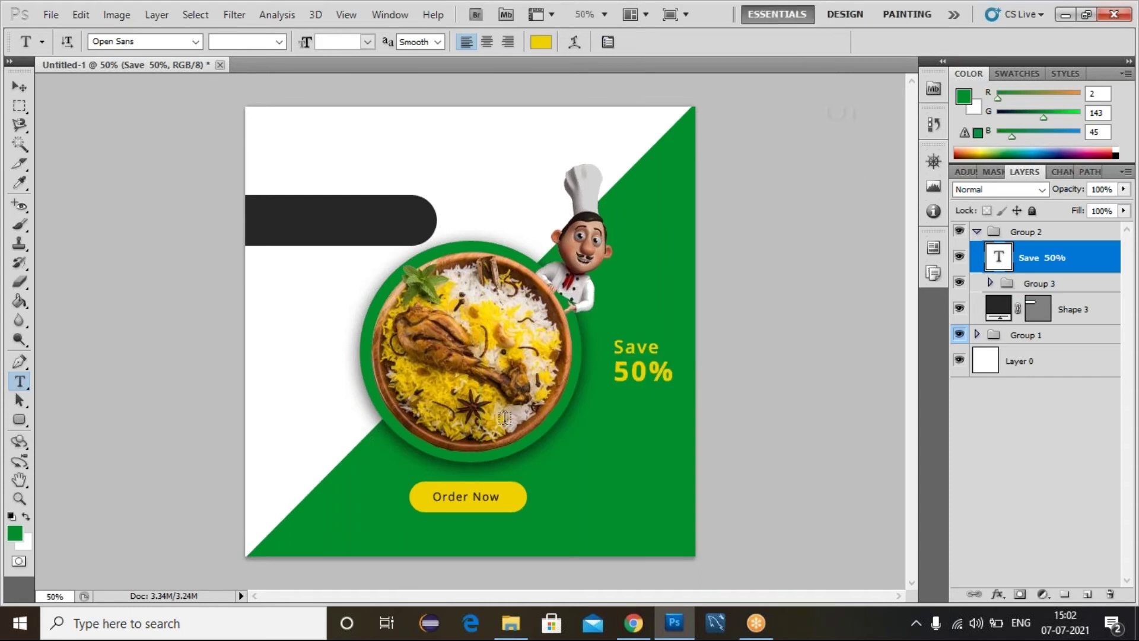
Move the "Save 50%" text slightly up and left, closer to the biryani bowl.
left_click(20, 88)
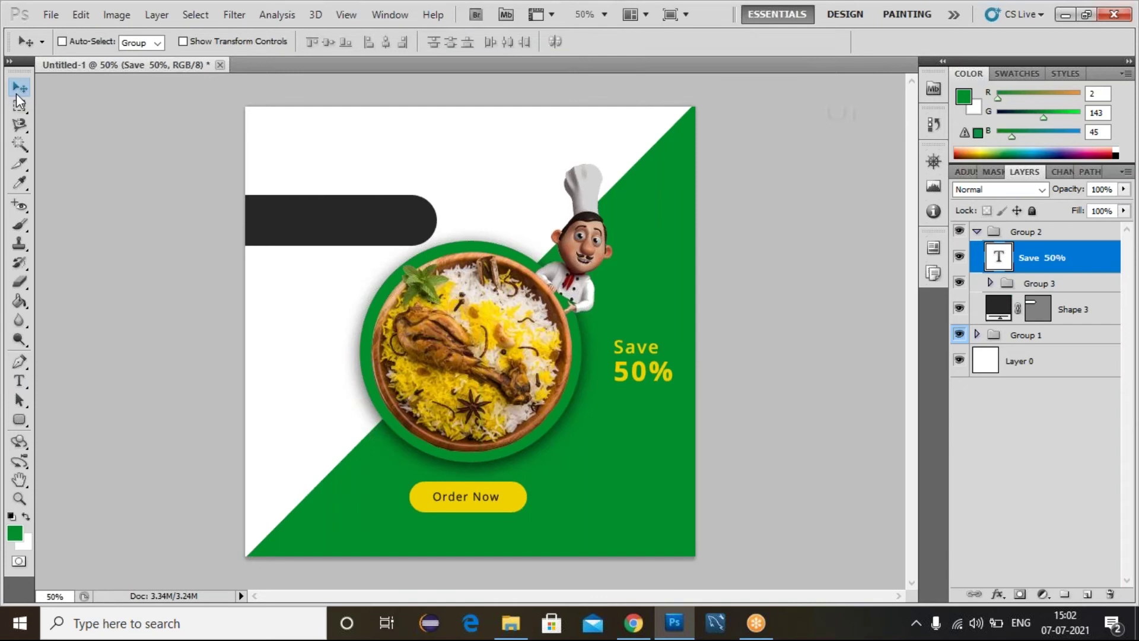
left_click_drag(671, 385, 655, 375)
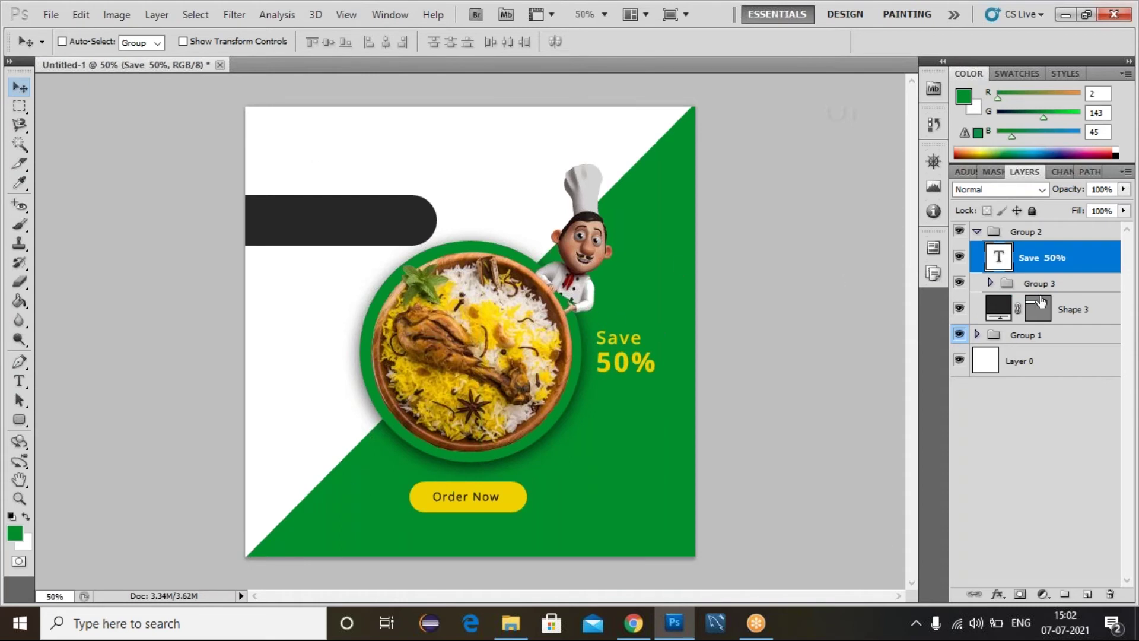
left_click(1075, 313)
Add the text "FOOD MENU" in capitals on the dark title bar.
left_click(1057, 262)
left_click(25, 384)
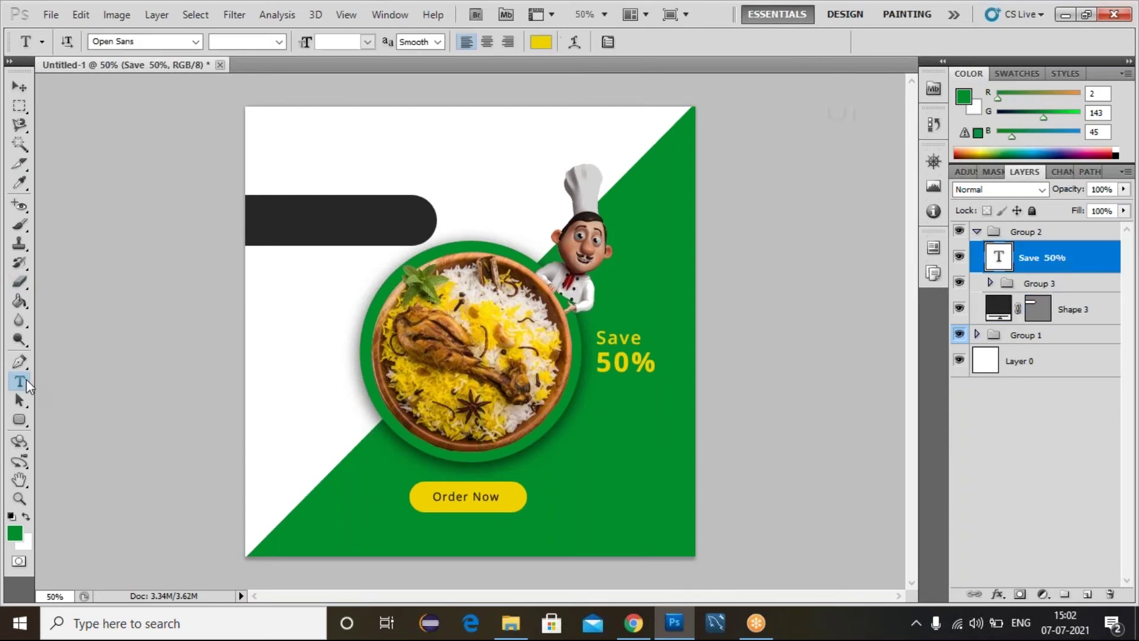
left_click(289, 227)
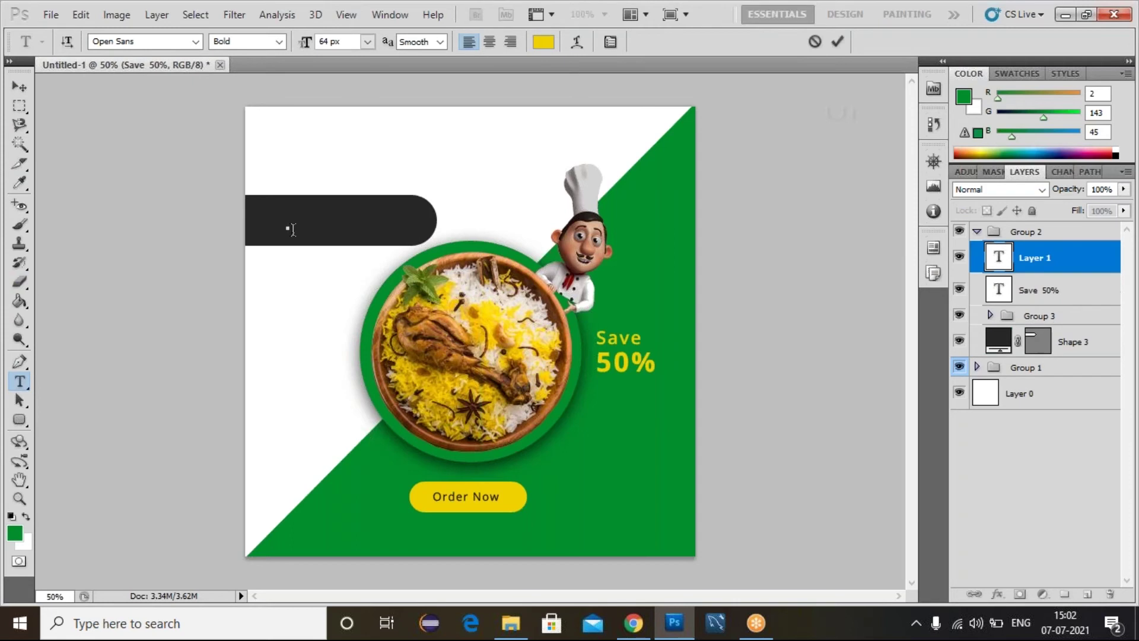
type("Food")
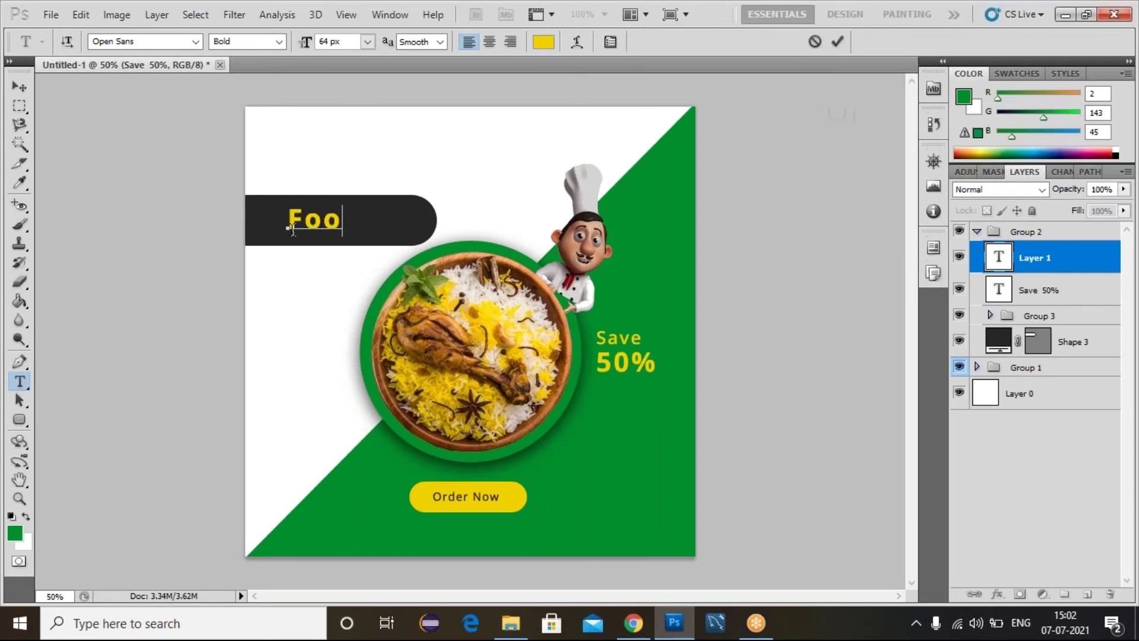
key("BackSpace")
key("BackSpace")
key("BackSpace")
type("OOD")
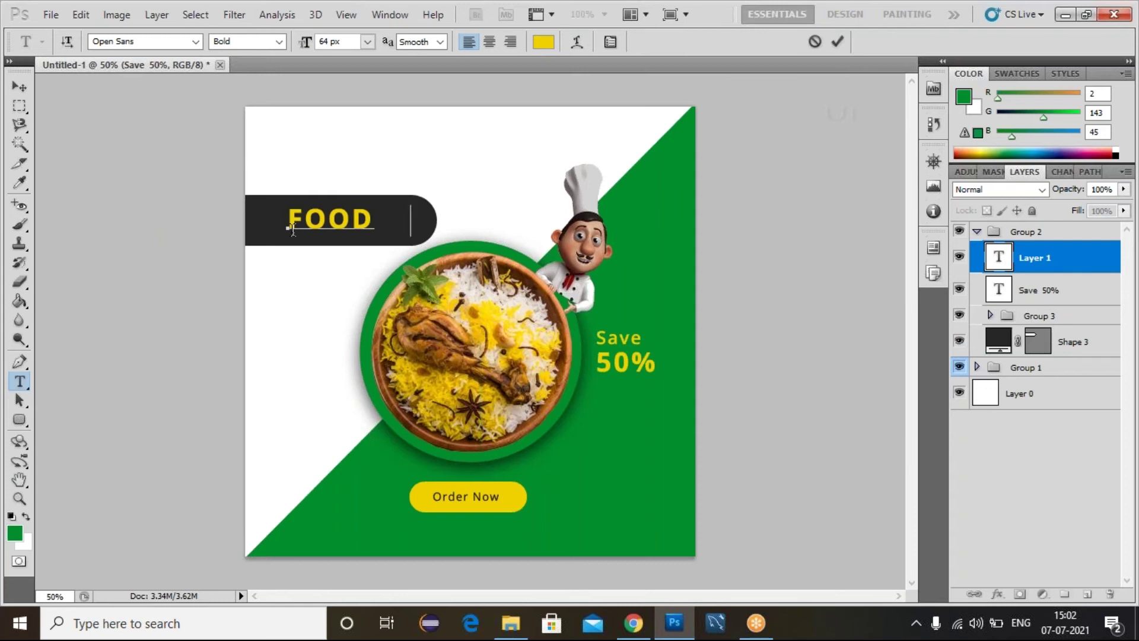
type(" MENU")
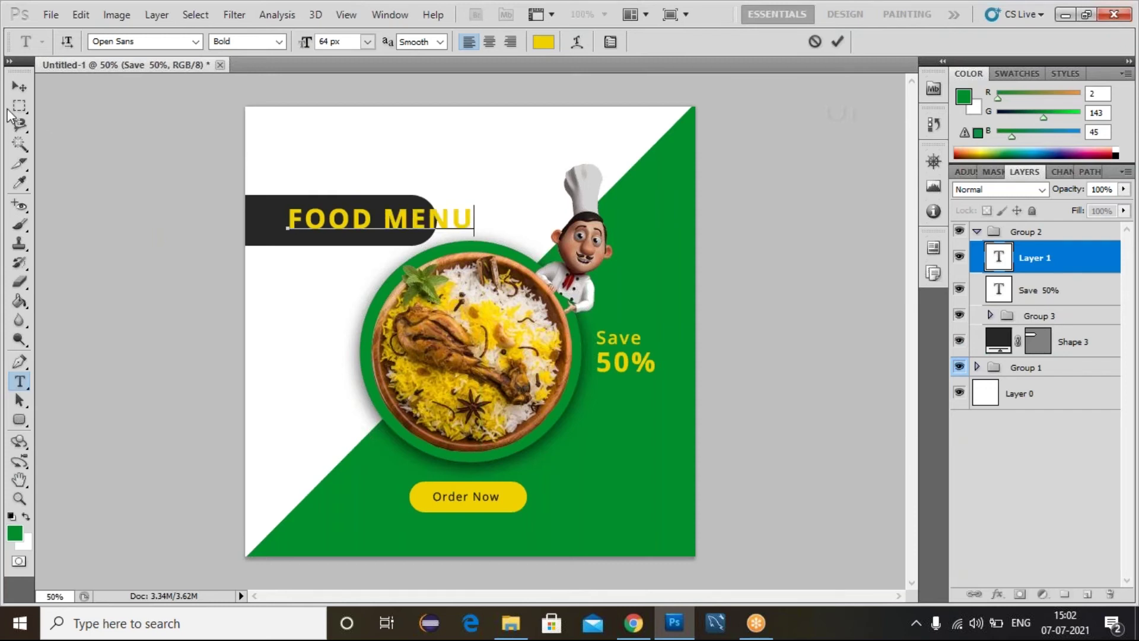
Move the "FOOD MENU" text left to near the start of the dark title bar.
left_click(20, 86)
key("shift+Left")
key("shift+Left")
key("shift+Left")
key("shift+Left")
key("shift+Left")
key("shift+Left")
key("shift+Left")
key("shift+Left")
key("shift+Left")
key("shift+Left")
key("shift+Left")
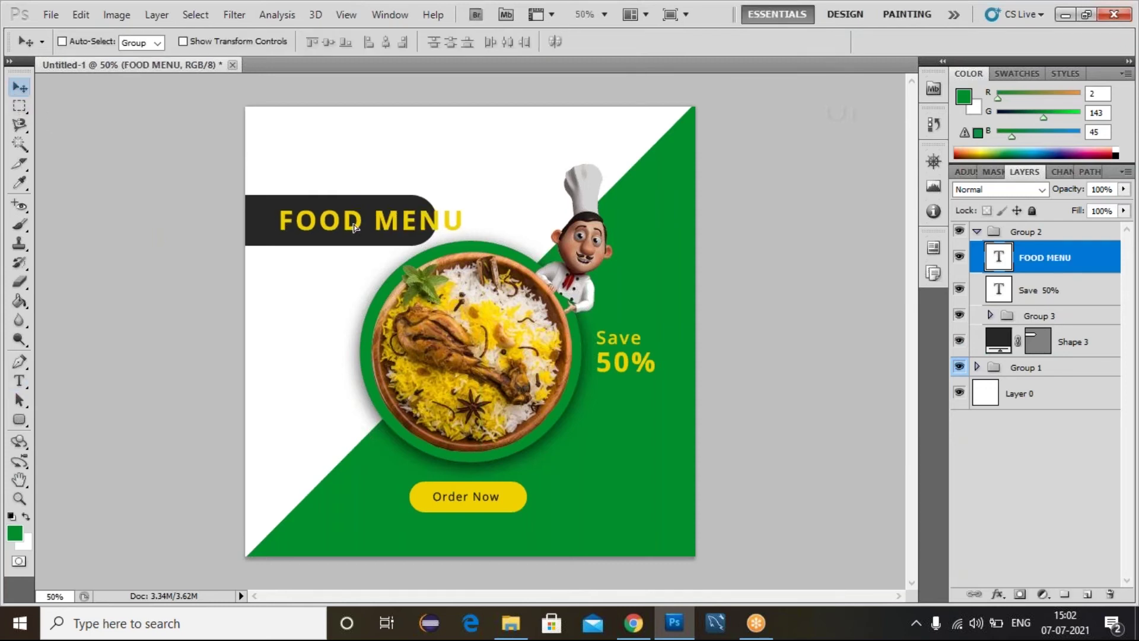
Reduce the "FOOD MENU" text to a font size of 55 px.
double_click(999, 259)
left_click(234, 41)
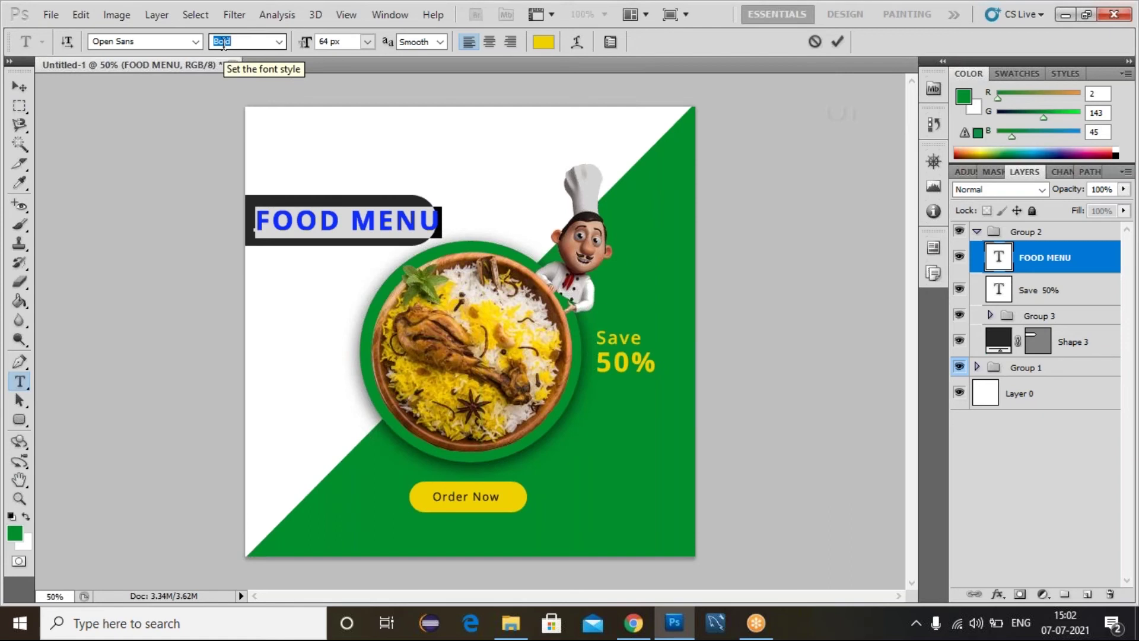
left_click(320, 40)
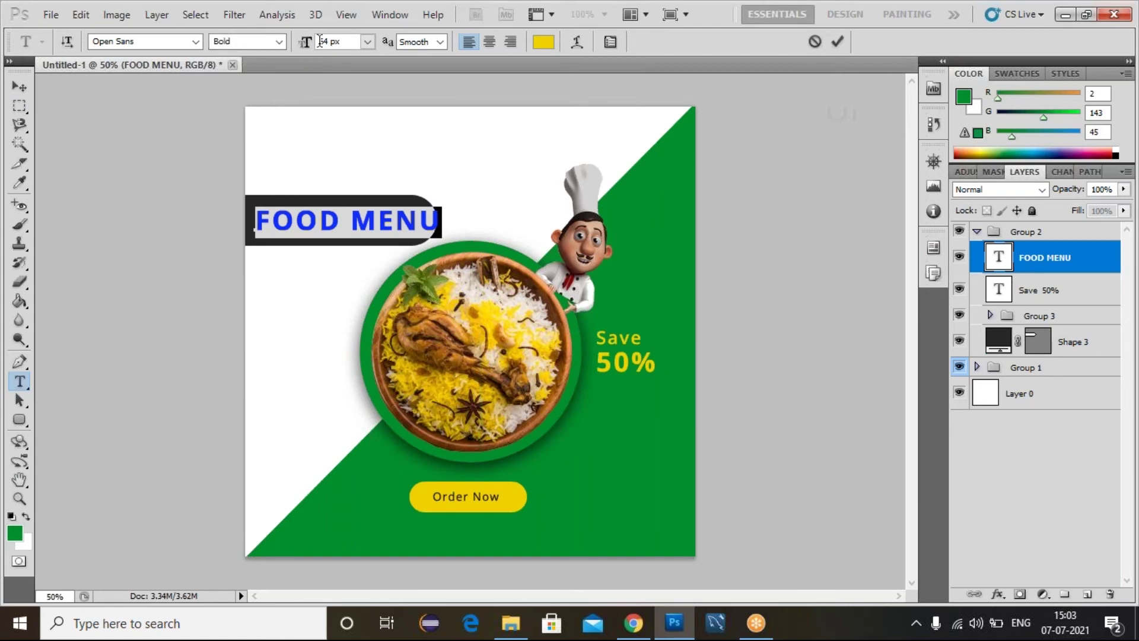
key("Down")
key("Down")
key("Down")
key("Down")
key("Down")
key("Down")
key("Down")
key("Down")
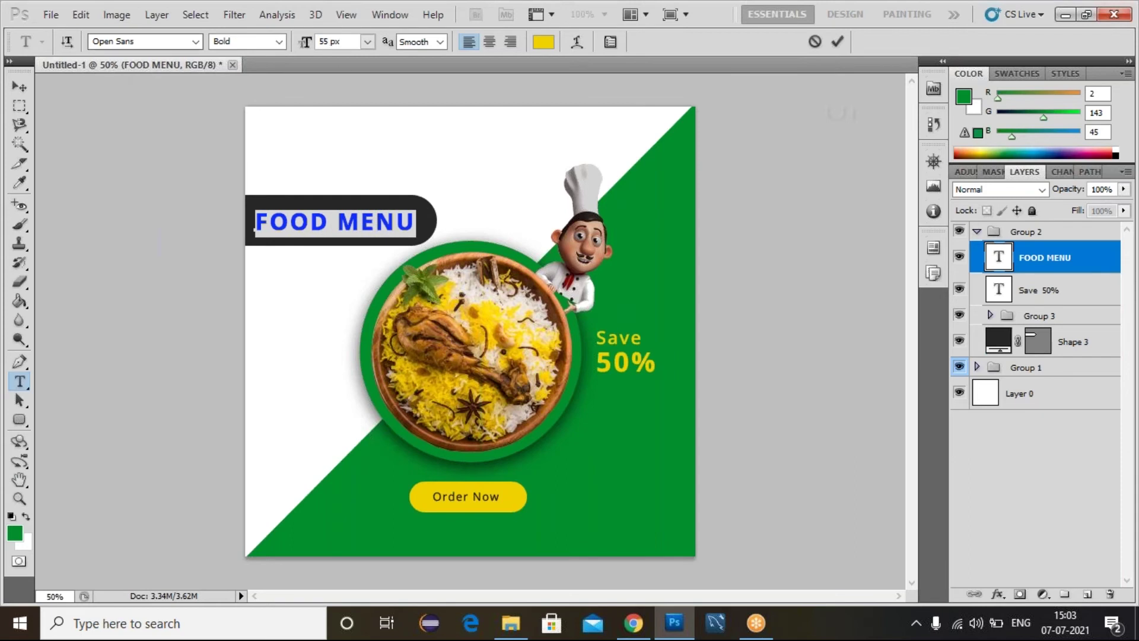
Nudge the "FOOD MENU" text slightly up and right within the dark title bar.
left_click(20, 86)
key("Up")
key("Up")
key("Up")
key("Up")
key("Up")
key("Up")
key("Right")
key("Right")
key("Right")
key("Right")
key("Right")
key("Right")
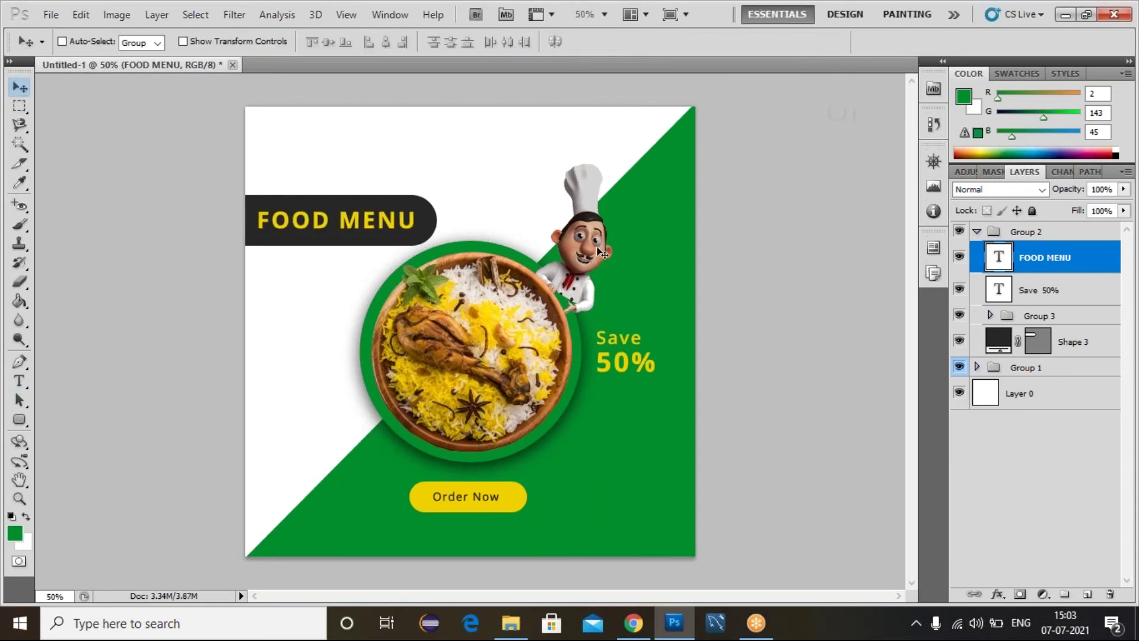
Set the letter tracking of the "FOOD MENU" text to 0.
double_click(998, 256)
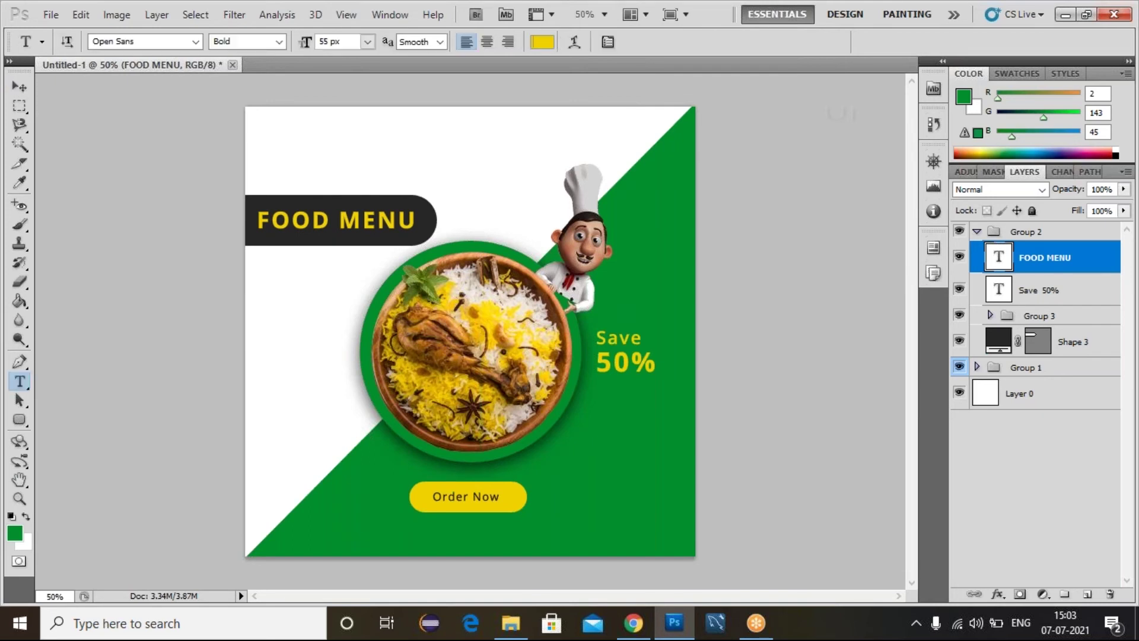
left_click(616, 44)
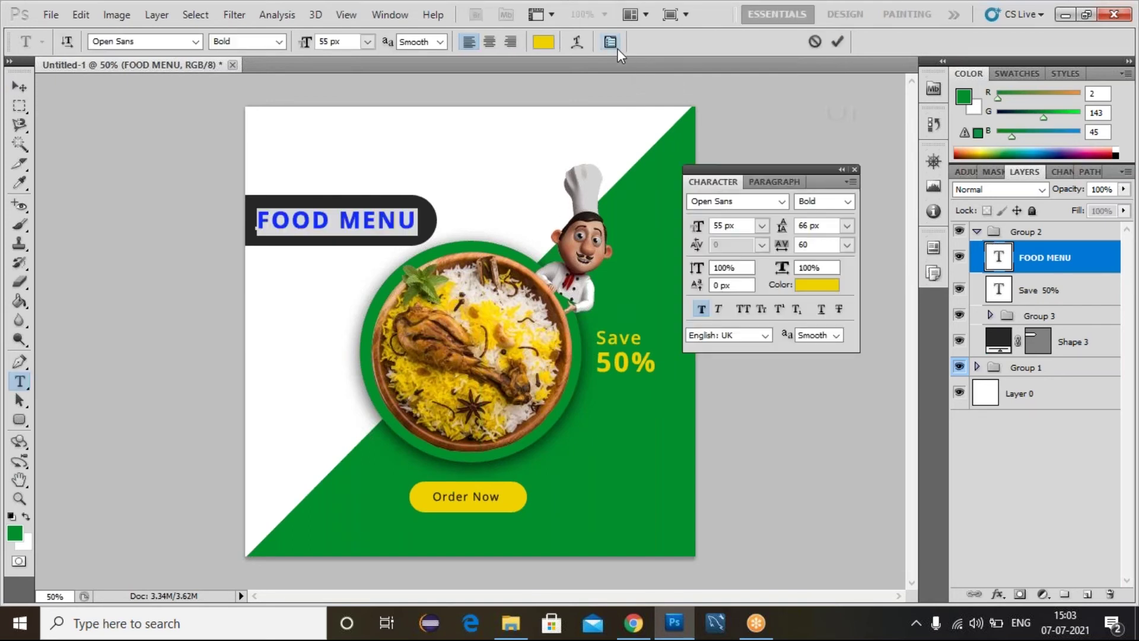
left_click(806, 246)
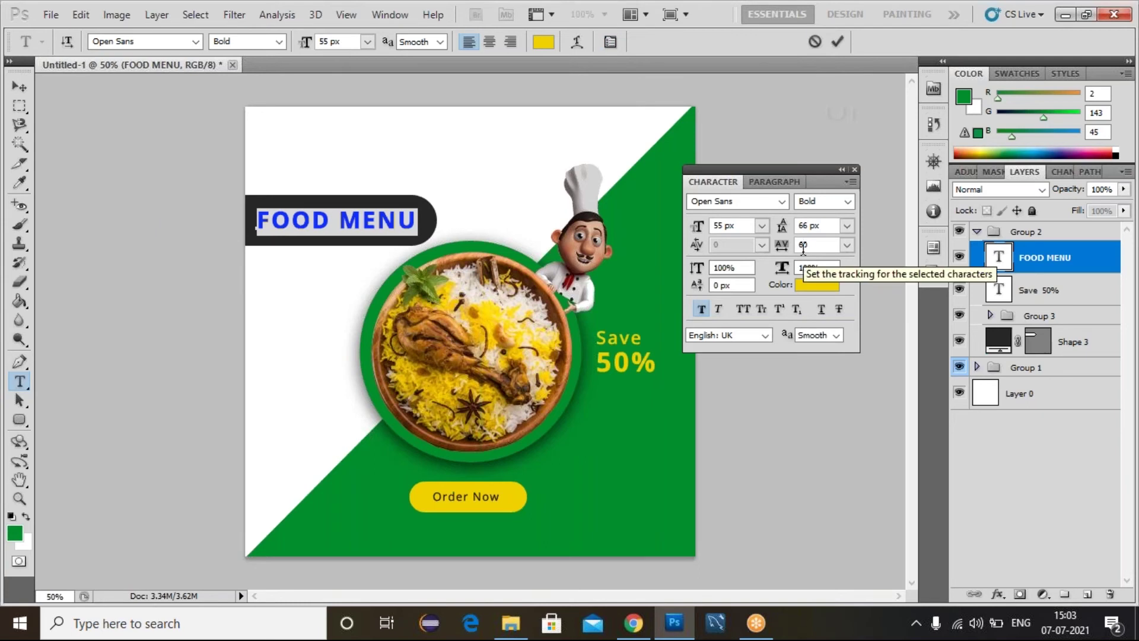
key("BackSpace")
key("Return")
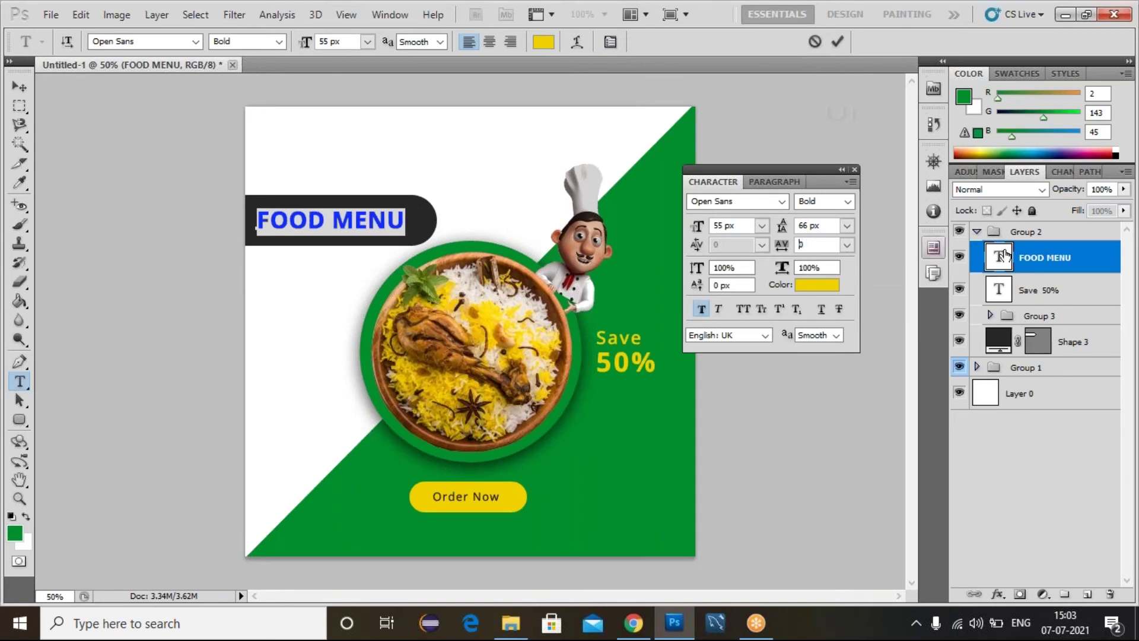
key("ctrl+Return")
Change the "FOOD MENU" text color to white and close the character settings.
double_click(1000, 257)
left_click(543, 42)
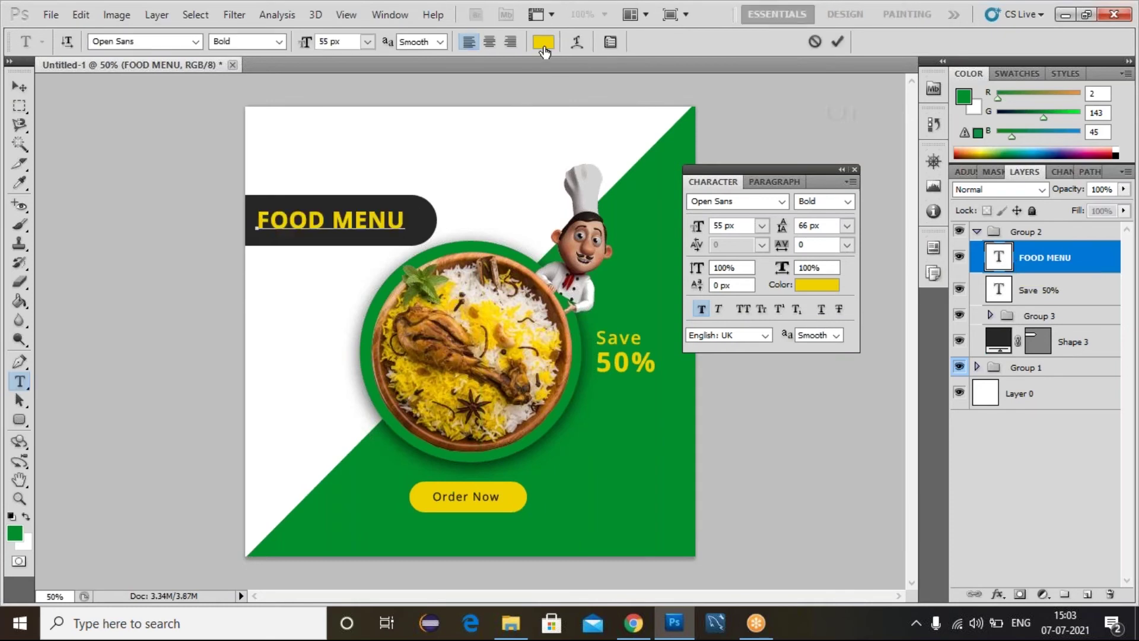
left_click(699, 279)
left_click(1054, 271)
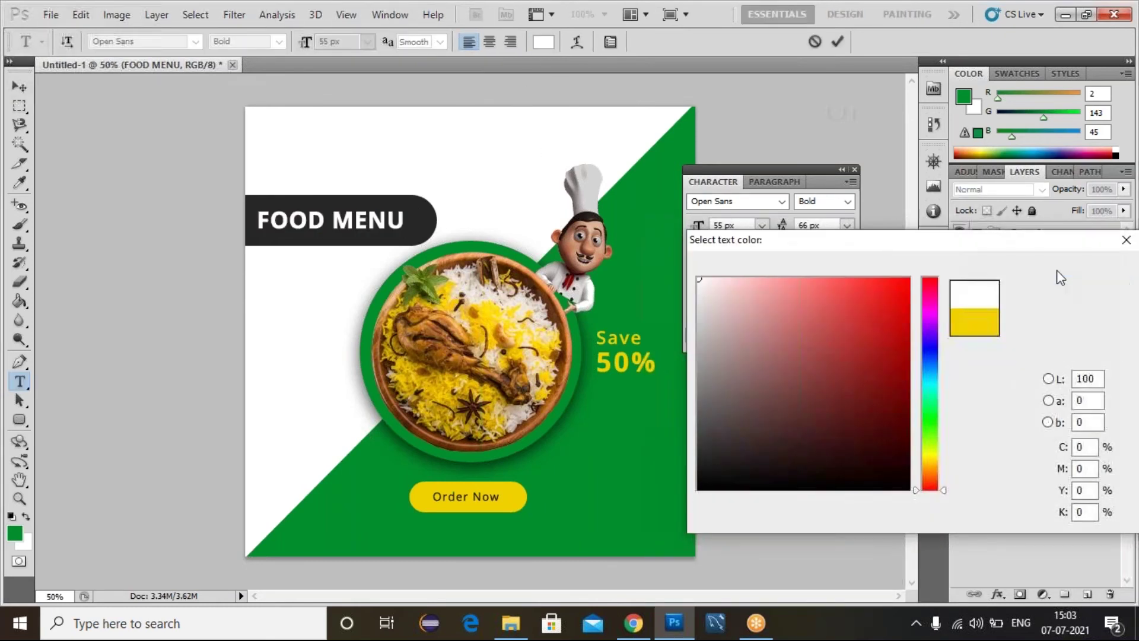
key("ctrl+Return")
key("v")
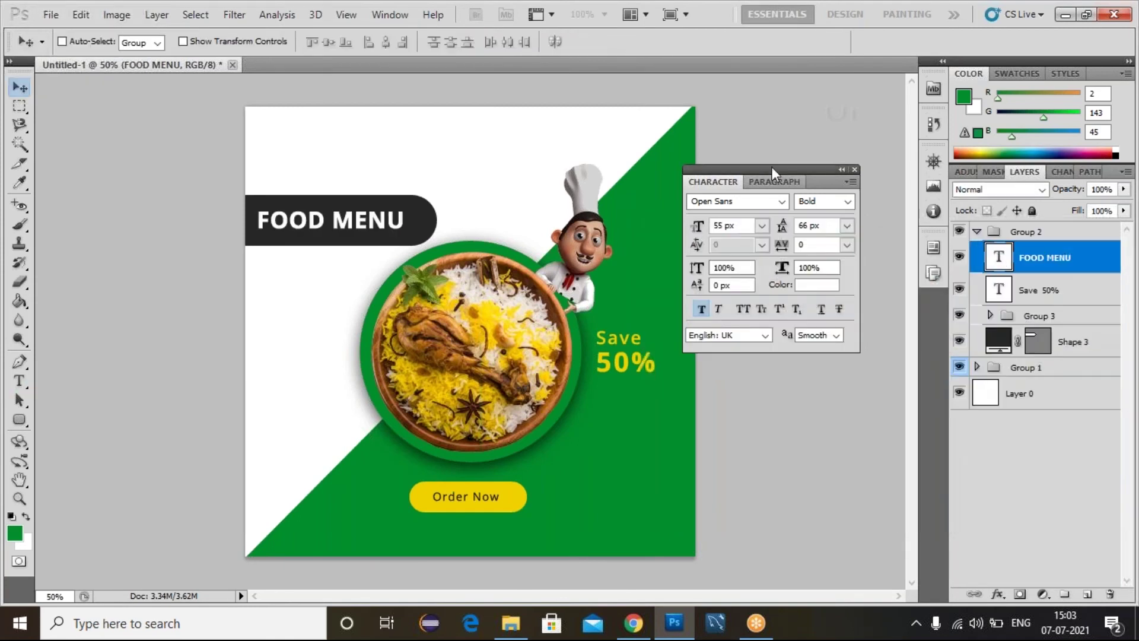
left_click(854, 170)
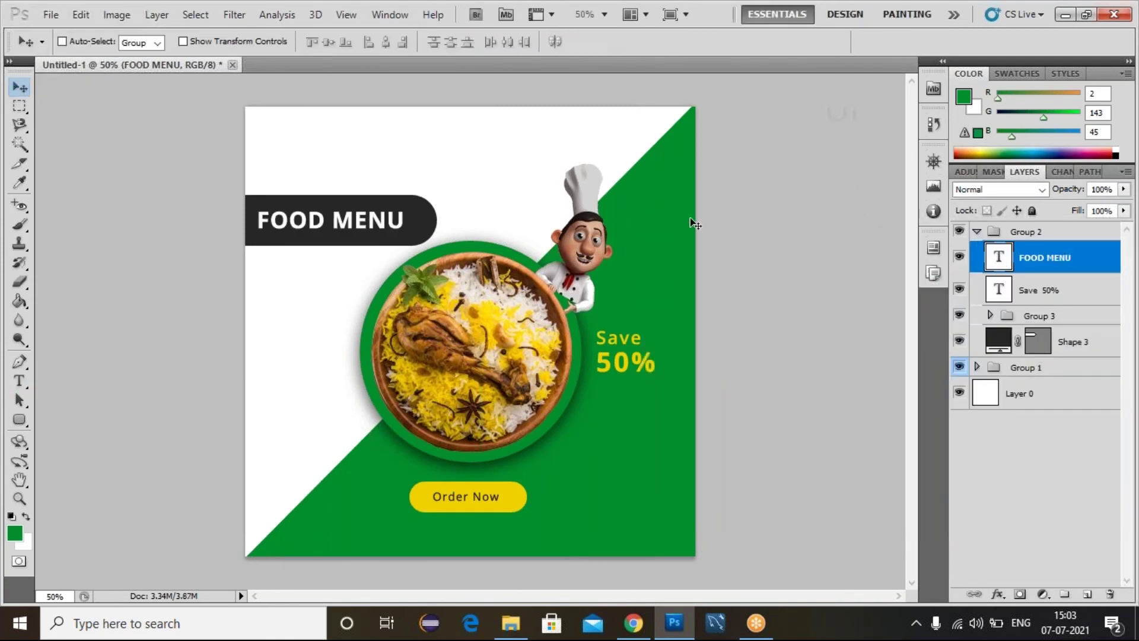
Nudge the "FOOD MENU" text right until it sits centered in the dark title bar.
key("Right")
key("Right")
key("Right")
key("Right")
key("Right")
key("Right")
key("Right")
key("Right")
key("Right")
key("Right")
key("Right")
key("Right")
key("Right")
key("Right")
key("Right")
key("Right")
key("Right")
key("Right")
key("Right")
key("Right")
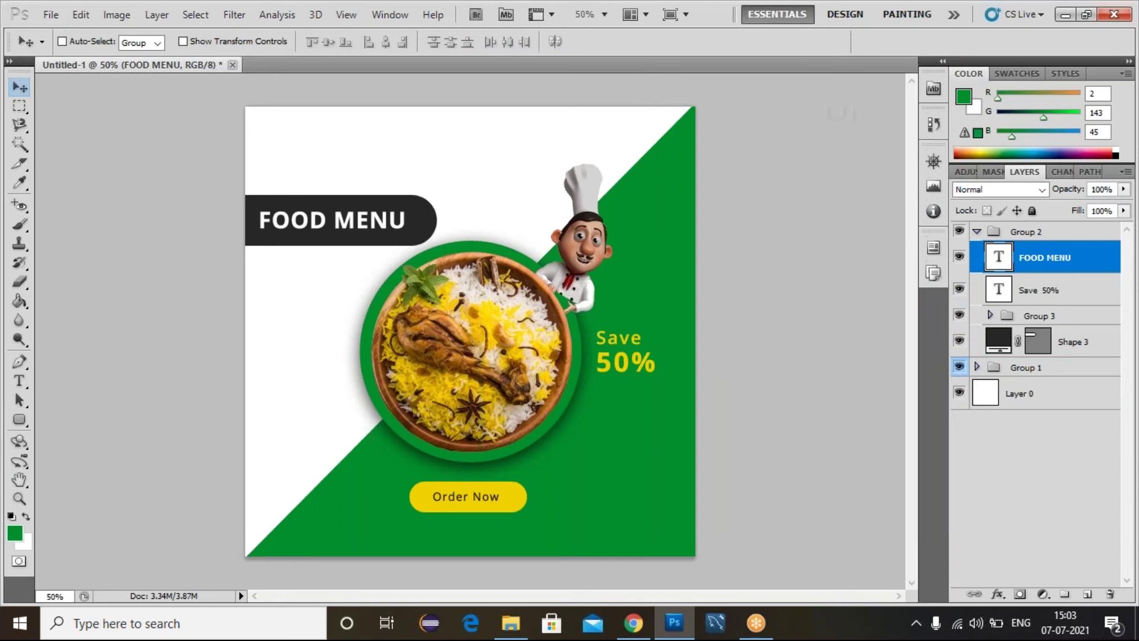
key("Right")
key("Right")
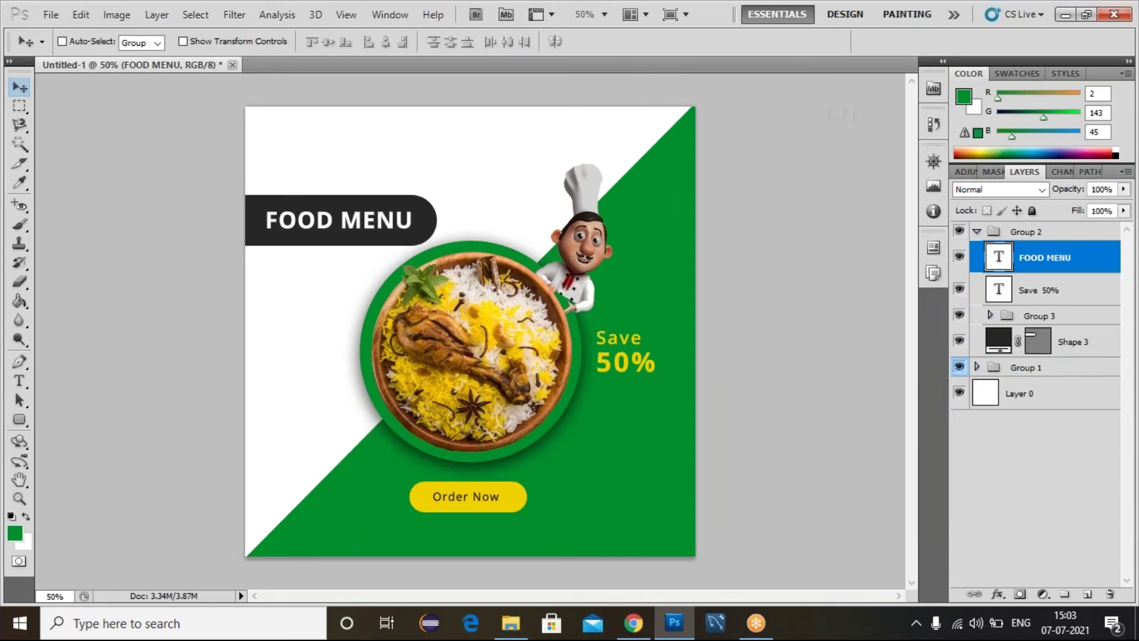
key("Right")
key("Right")
key("Right")
key("Right")
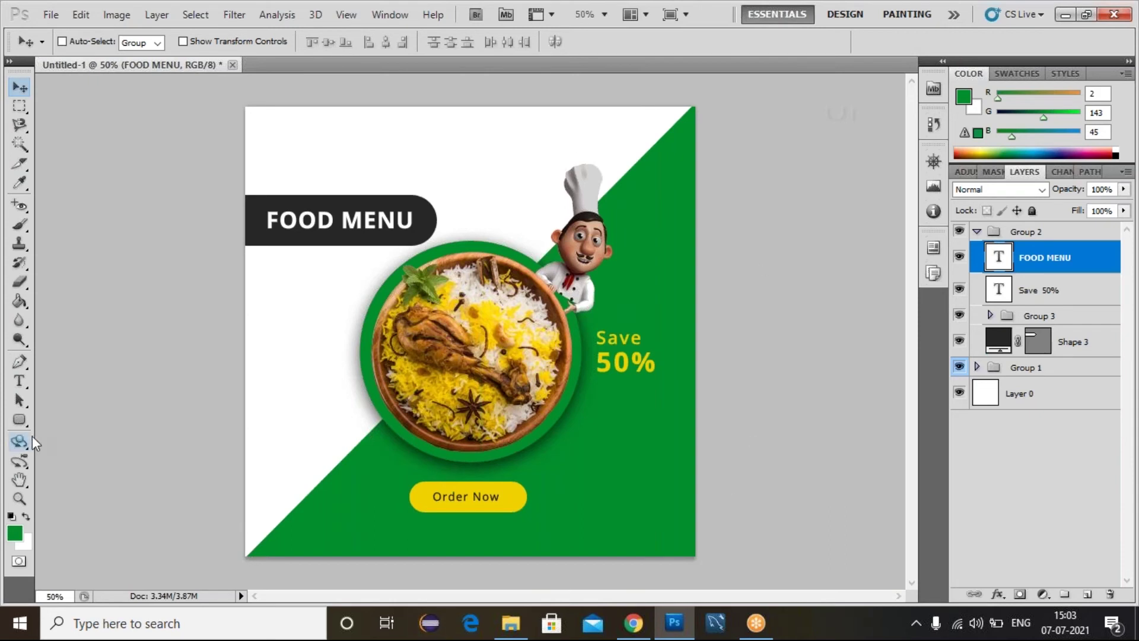
Add a new text layer reading "This weekend only" below the dark title bar.
left_click(26, 387)
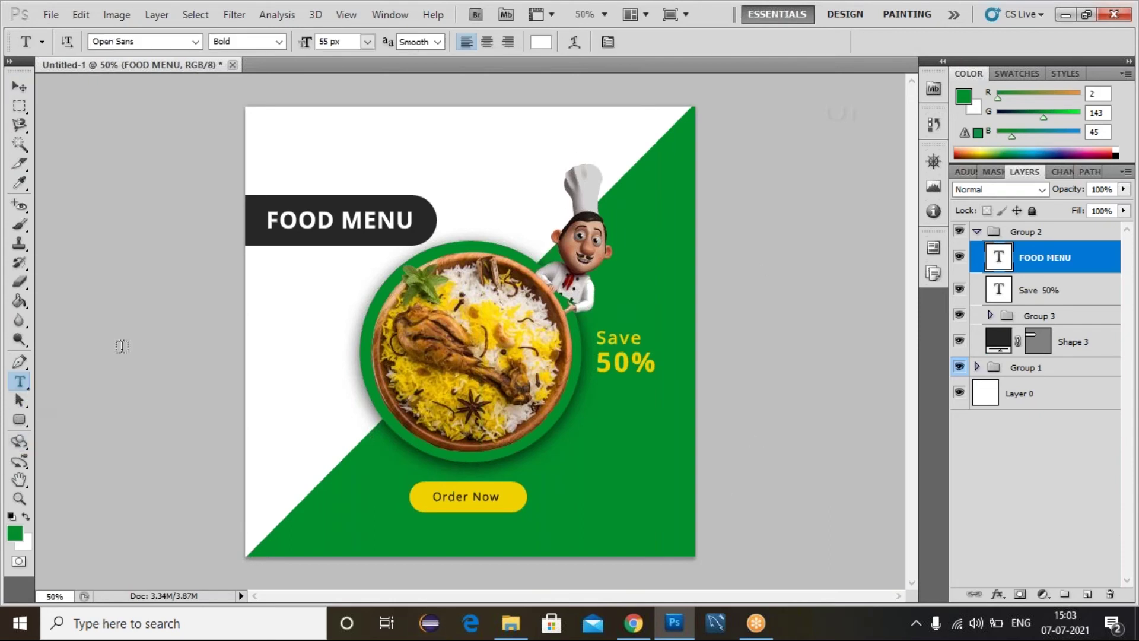
left_click(280, 289)
type("Get ")
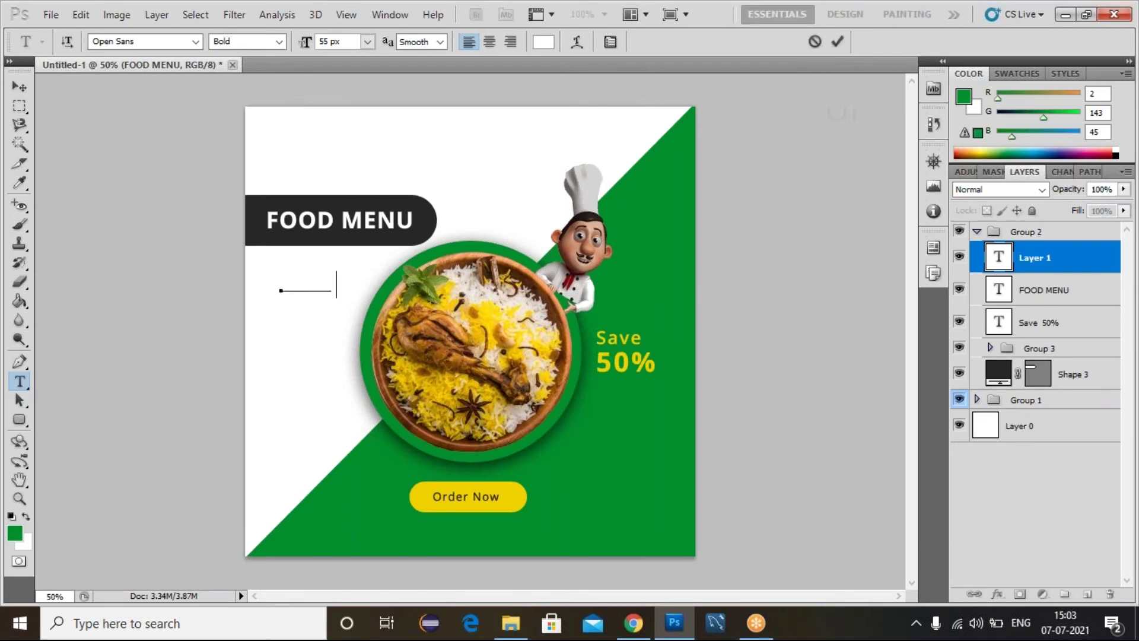
type("Chicken")
type("d on")
type("ly")
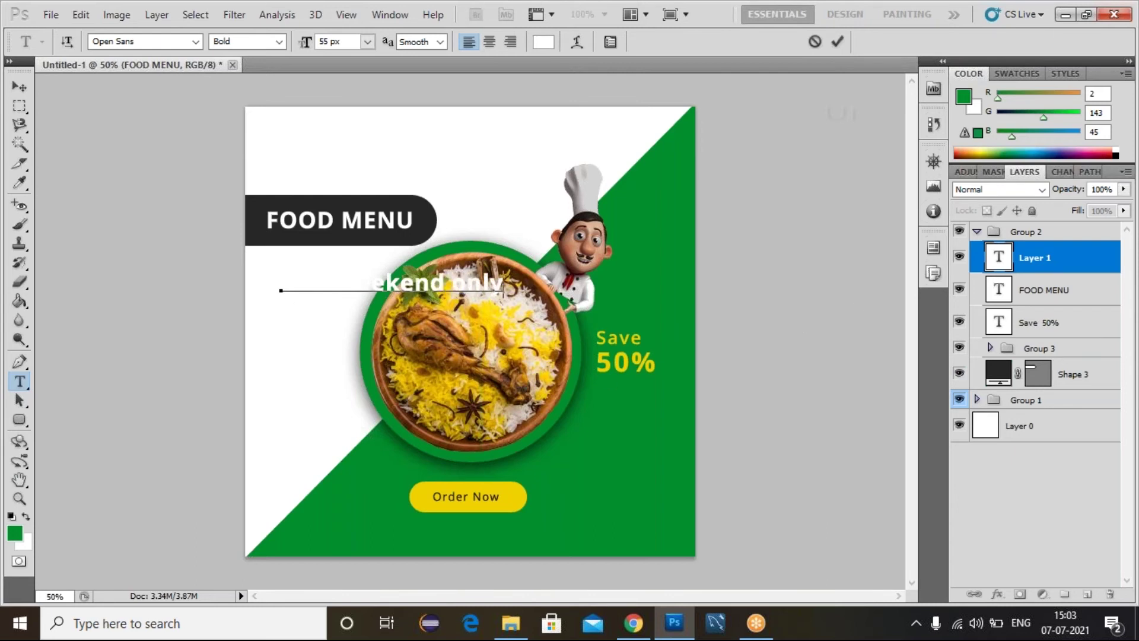
Change the color of the whole "This weekend only" text to near-black 151414.
key("ctrl+a")
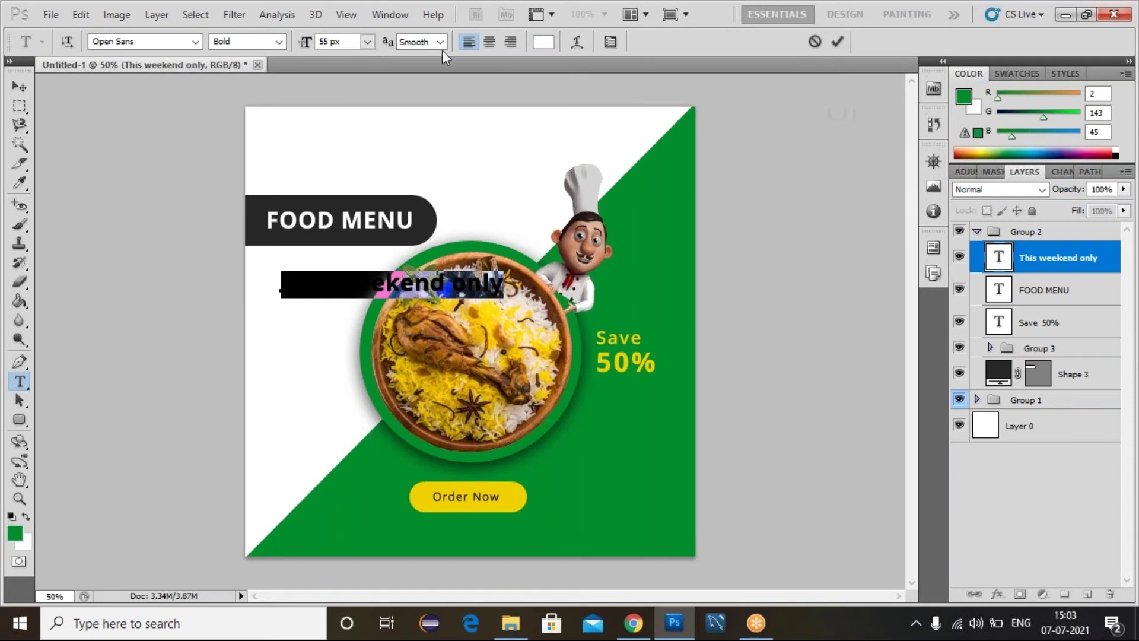
left_click(543, 41)
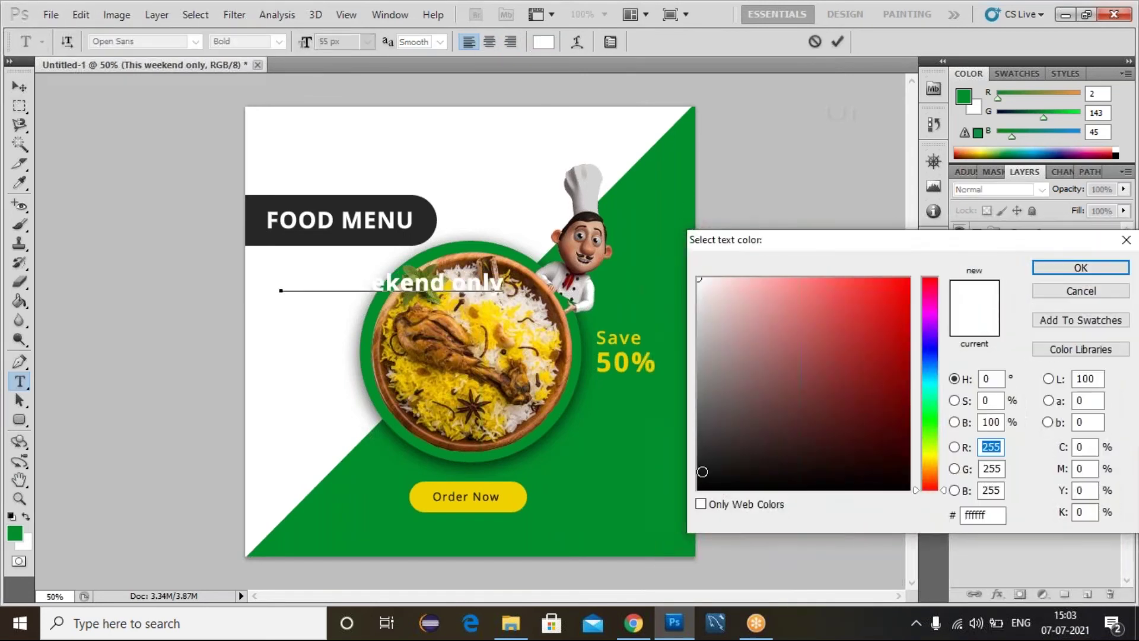
left_click(711, 472)
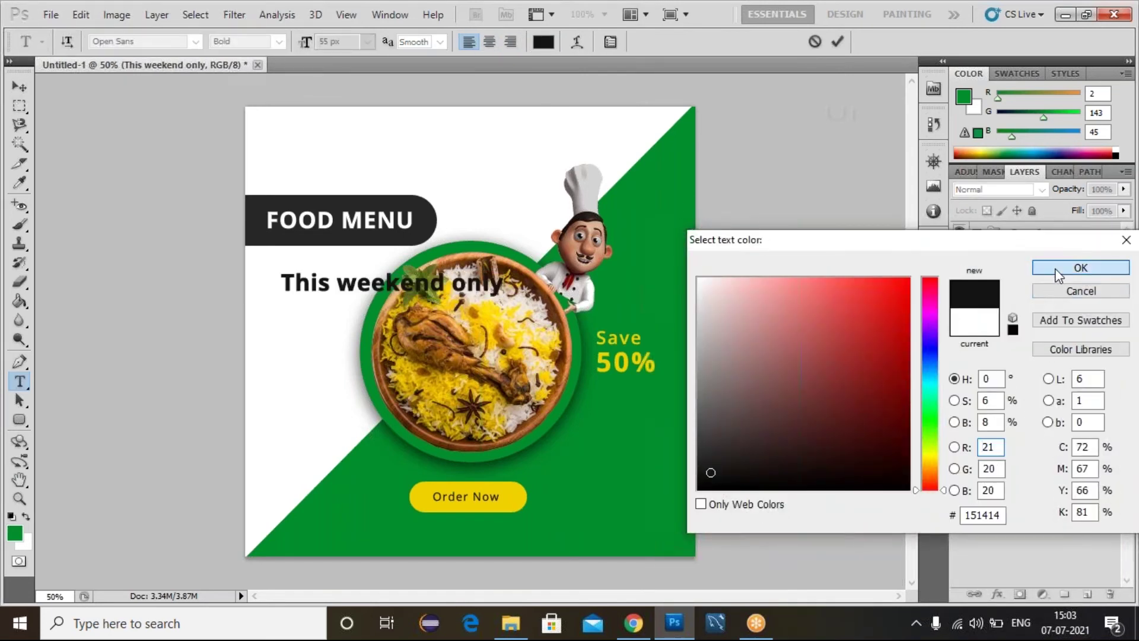
left_click(1055, 271)
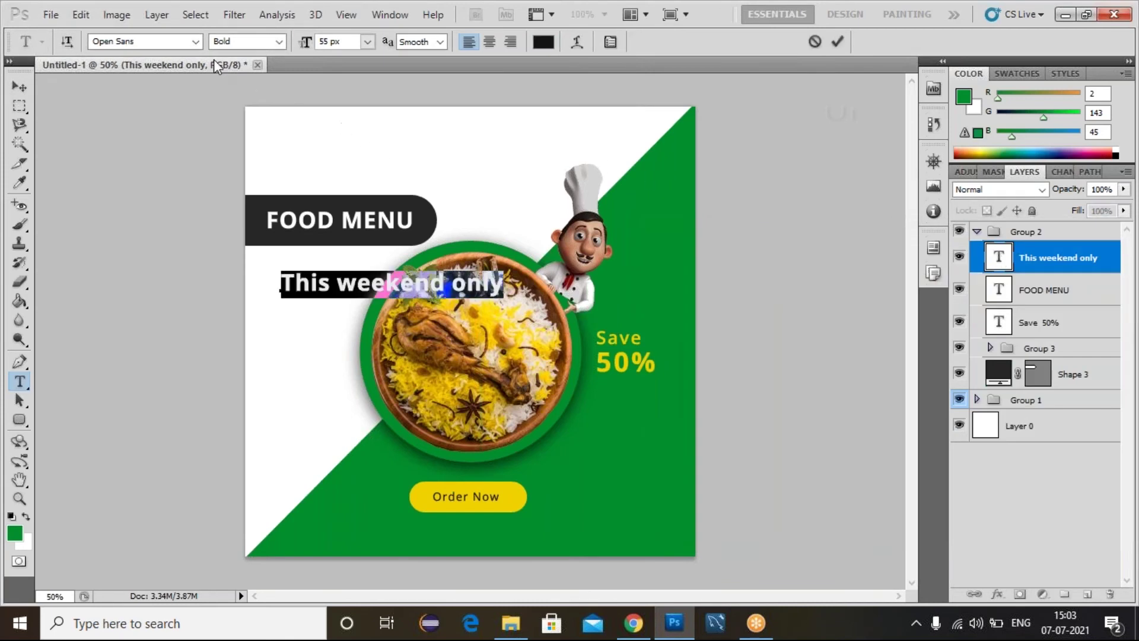
Set the "This weekend only" text to Regular style at 32 px and move it just below the dark title bar, aligned with "FOOD MENU".
left_click(279, 41)
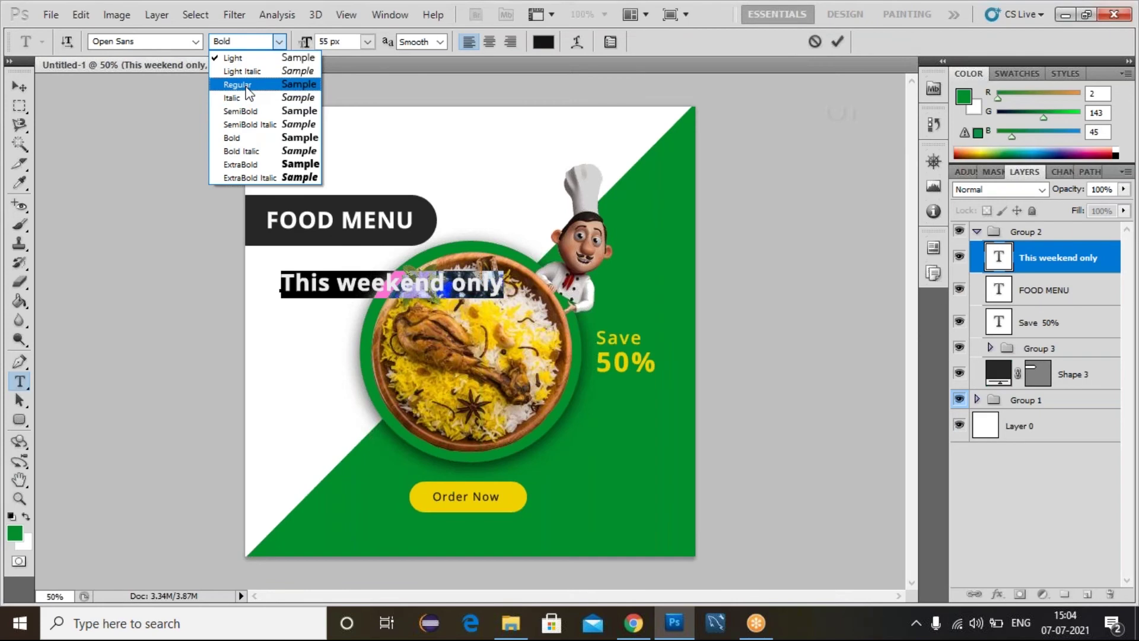
left_click(239, 85)
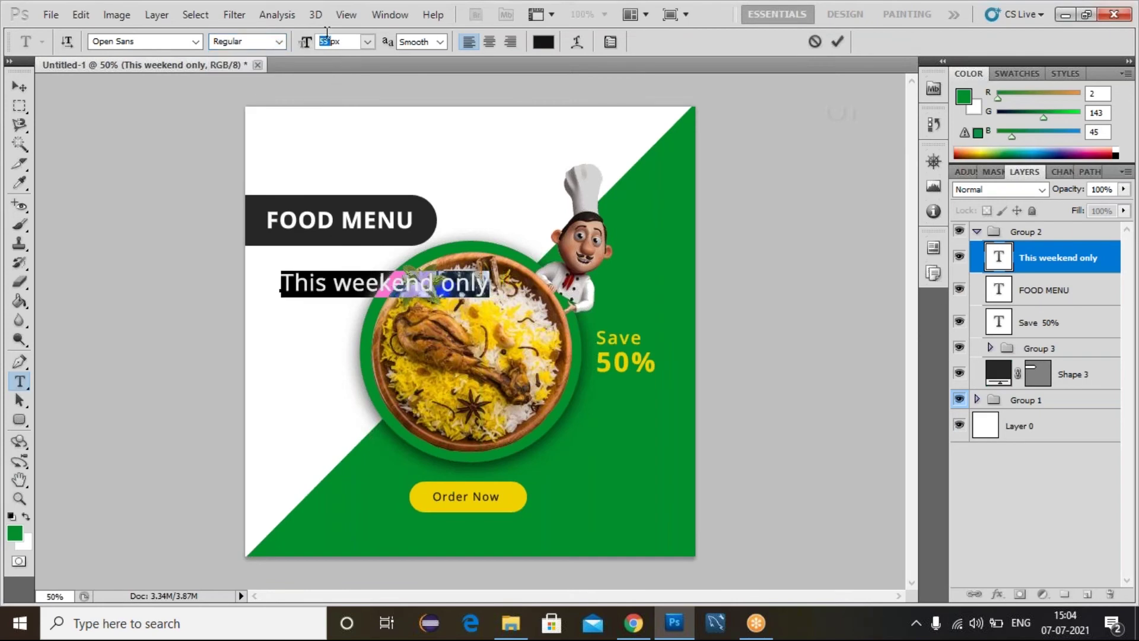
scroll(335, 41, "down", 16)
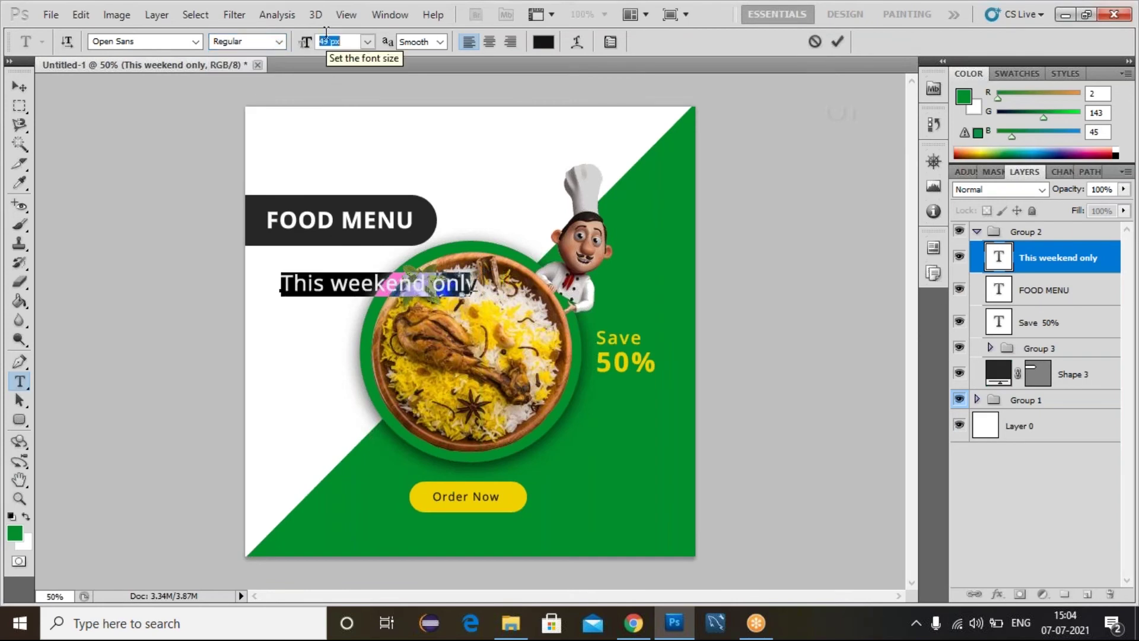
scroll(340, 41, "down", 7)
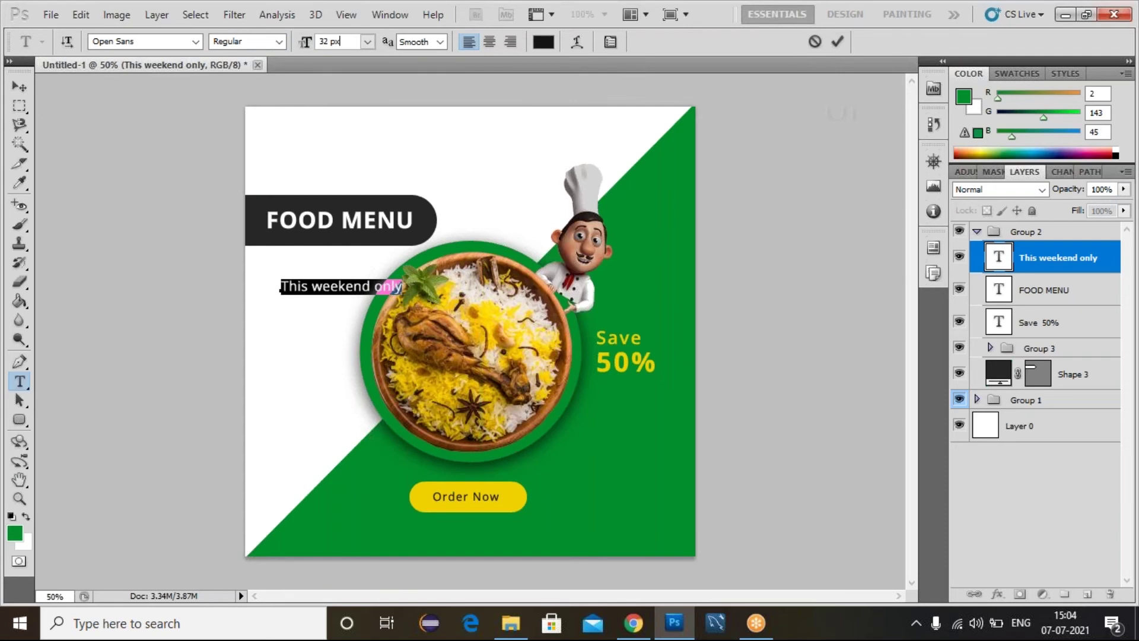
left_click(20, 87)
left_click_drag(345, 299, 322, 275)
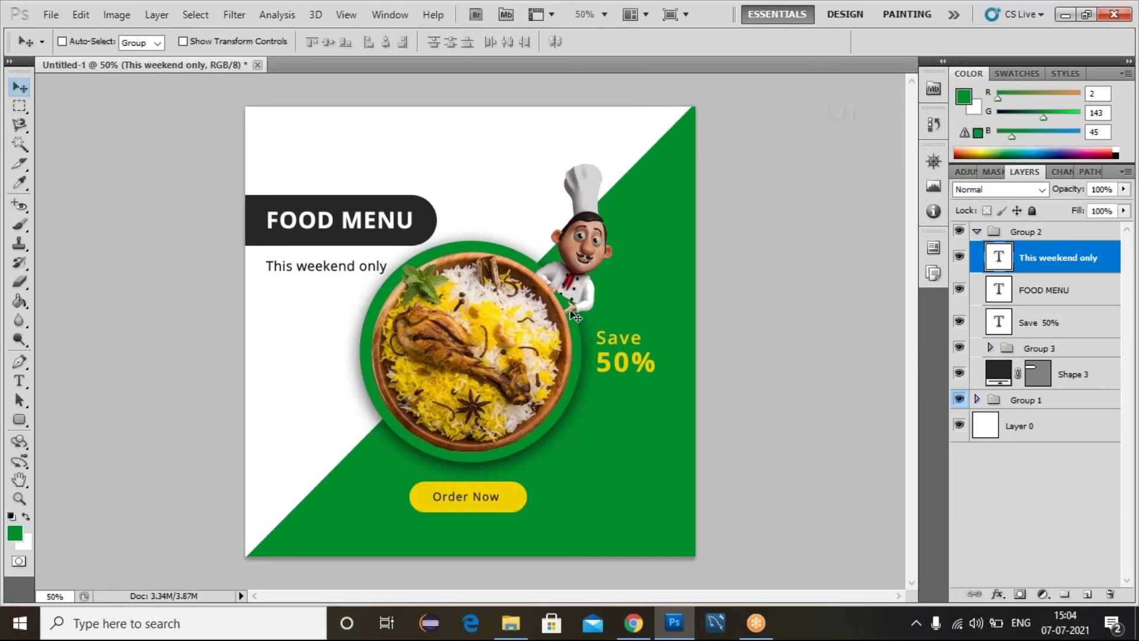
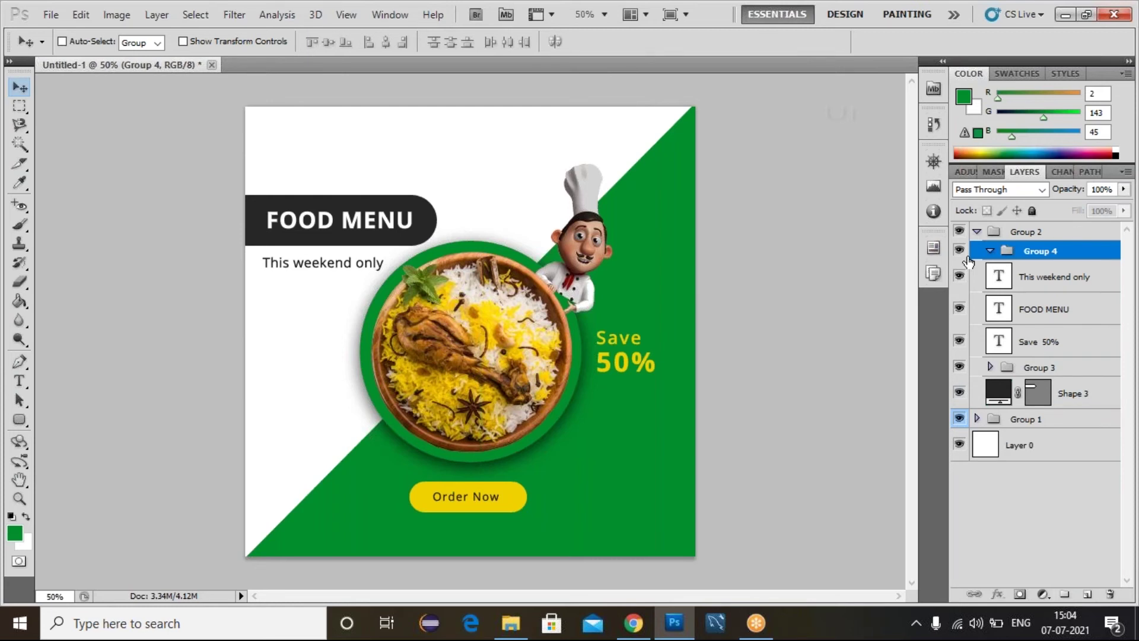
Draw a small green circle with the Ellipse tool in the white area beside the biryani bowl.
left_click(23, 419)
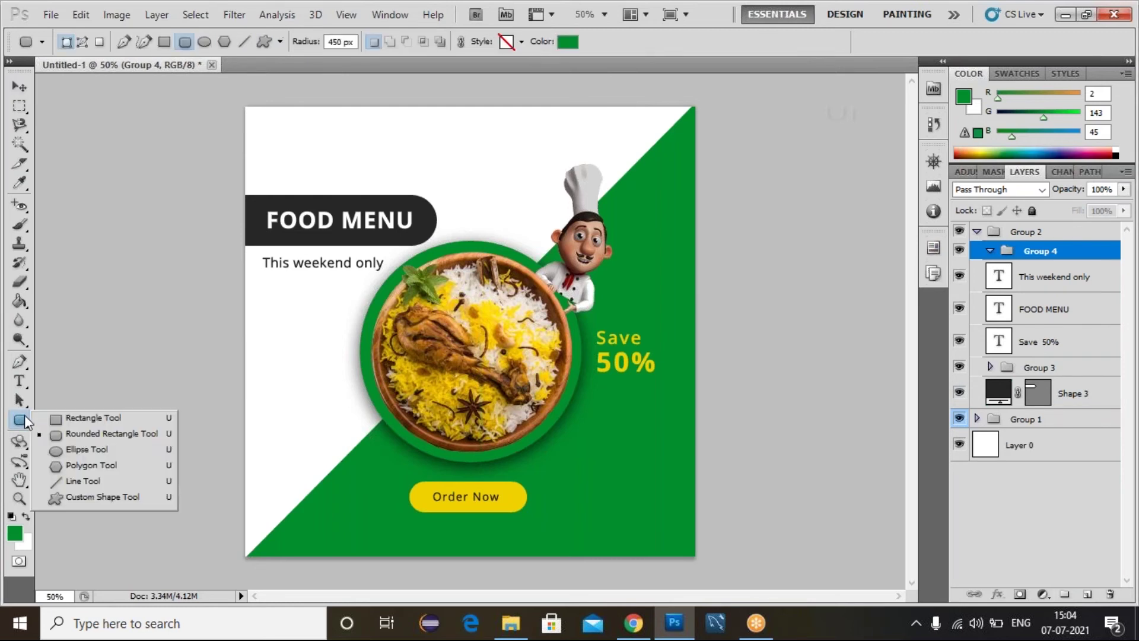
left_click(87, 449)
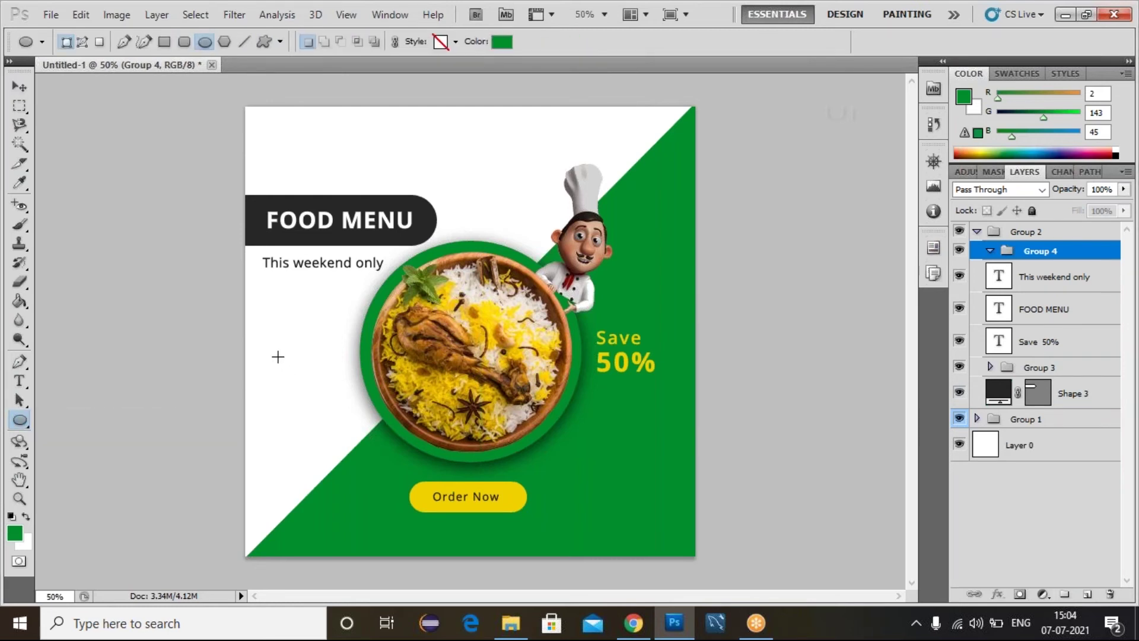
left_click_drag(283, 357, 304, 378)
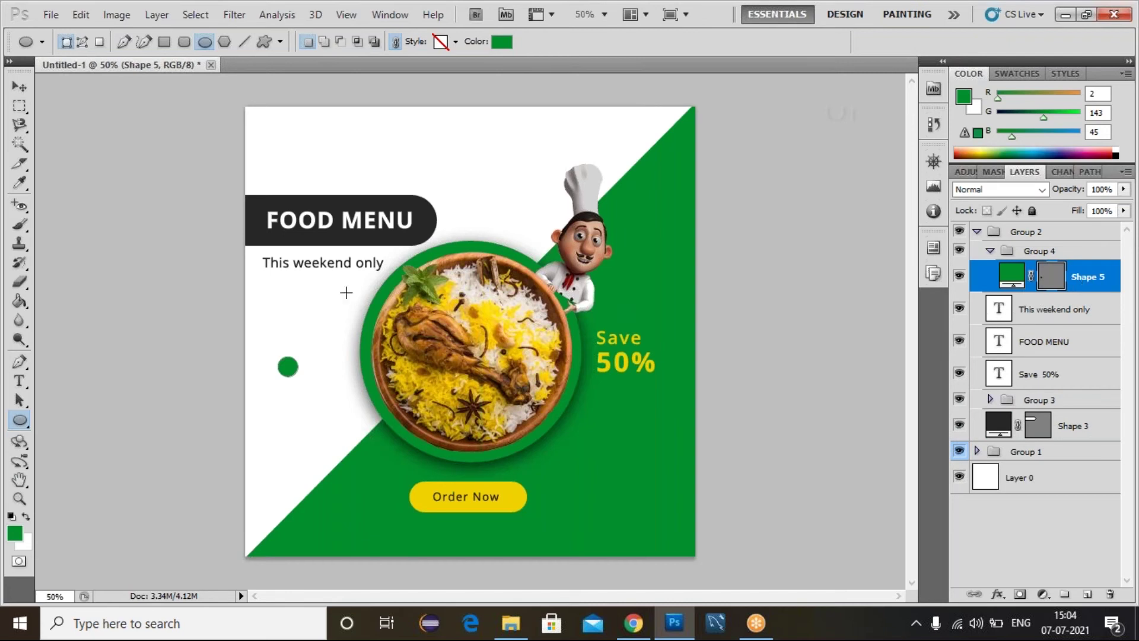
Warp the small green circle into a teardrop whose tip points toward the bowl.
key("ctrl+t")
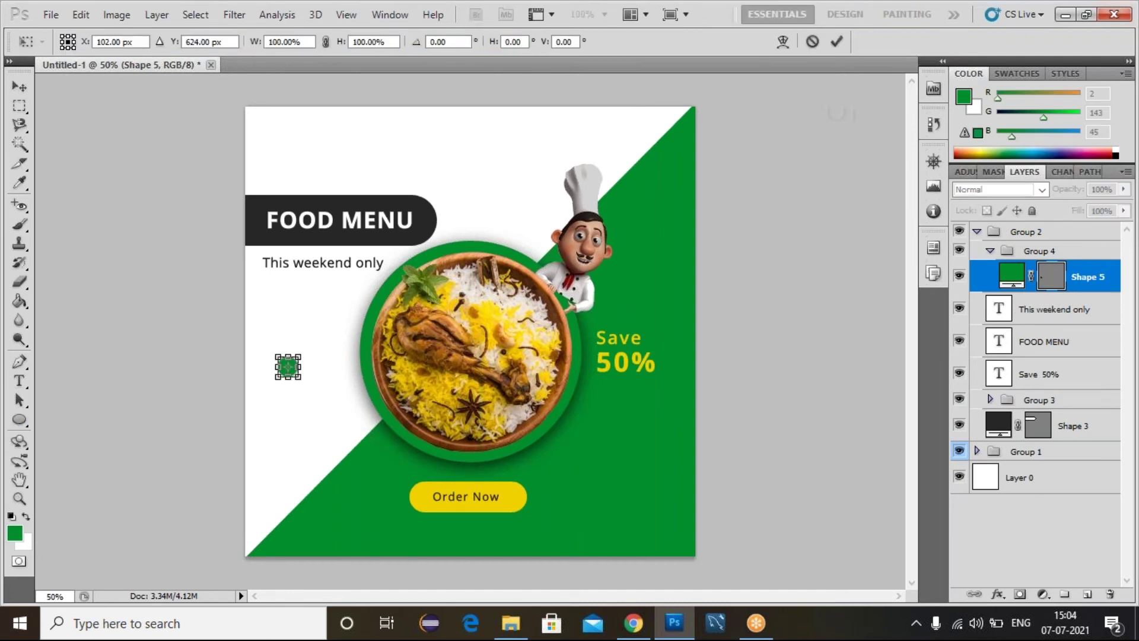
right_click(288, 365)
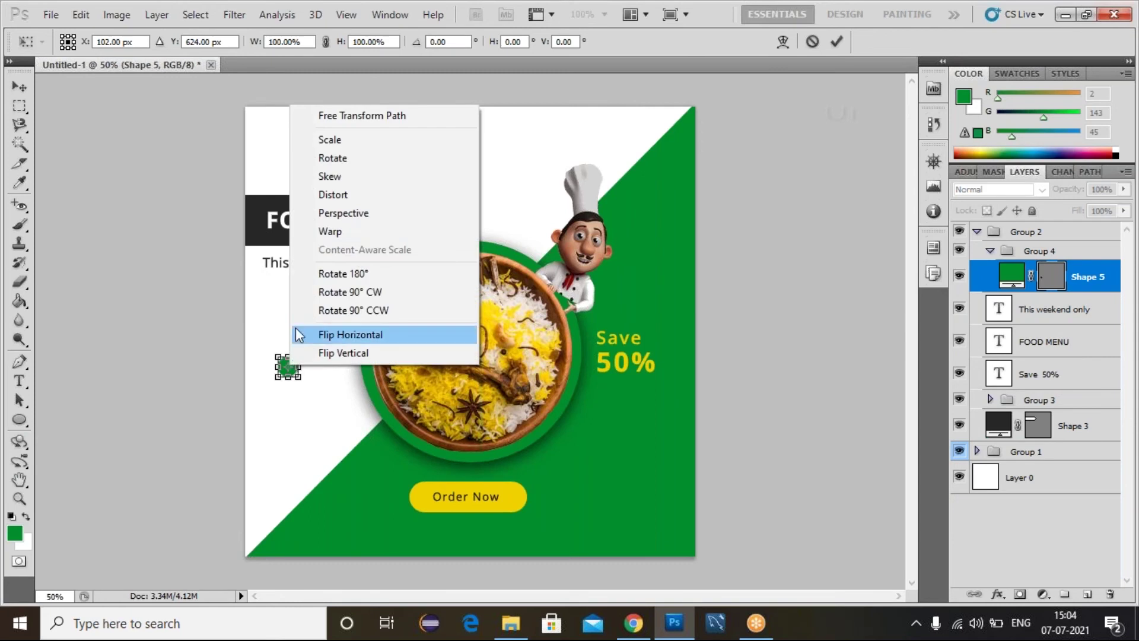
left_click(323, 231)
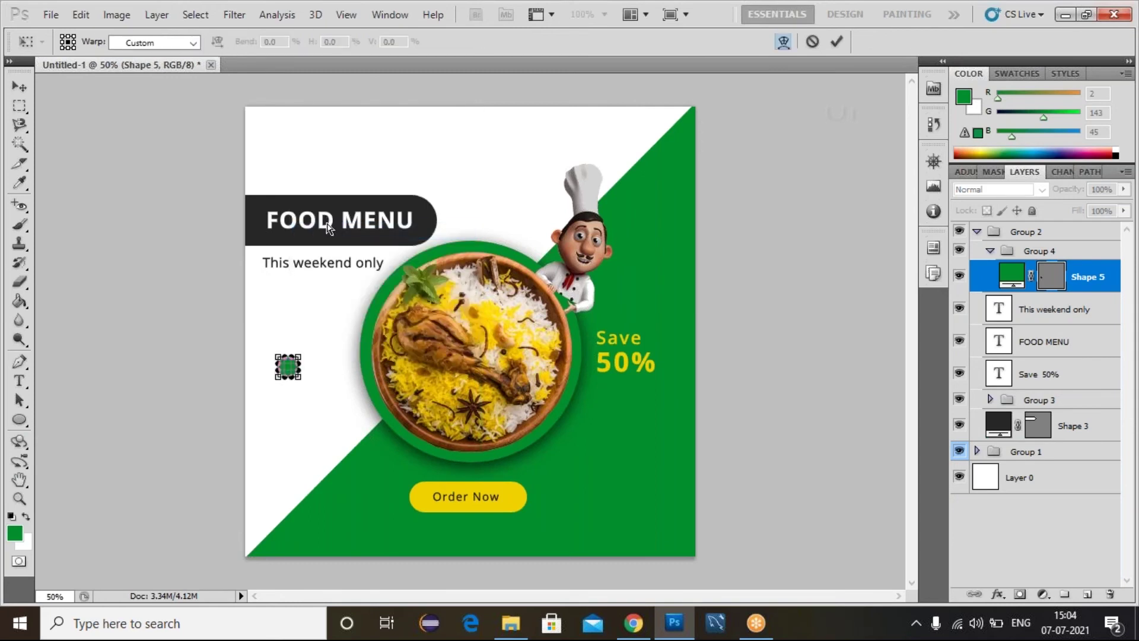
left_click_drag(300, 375, 331, 379)
key("Return")
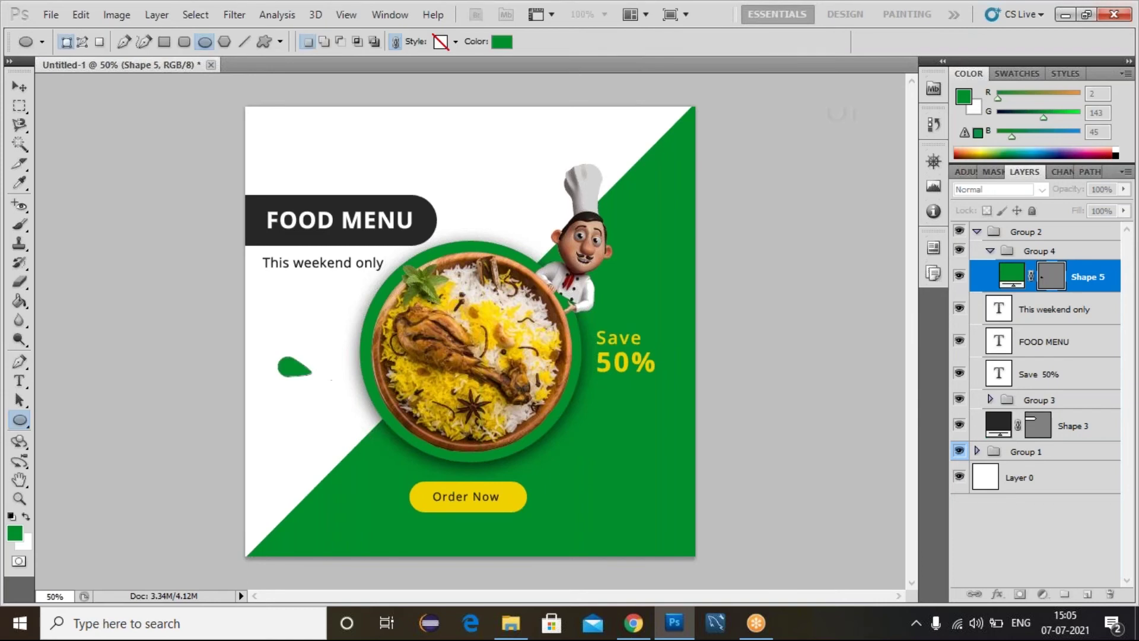
Move the green teardrop closer to the bowl and rotate it by about -17°.
left_click(21, 89)
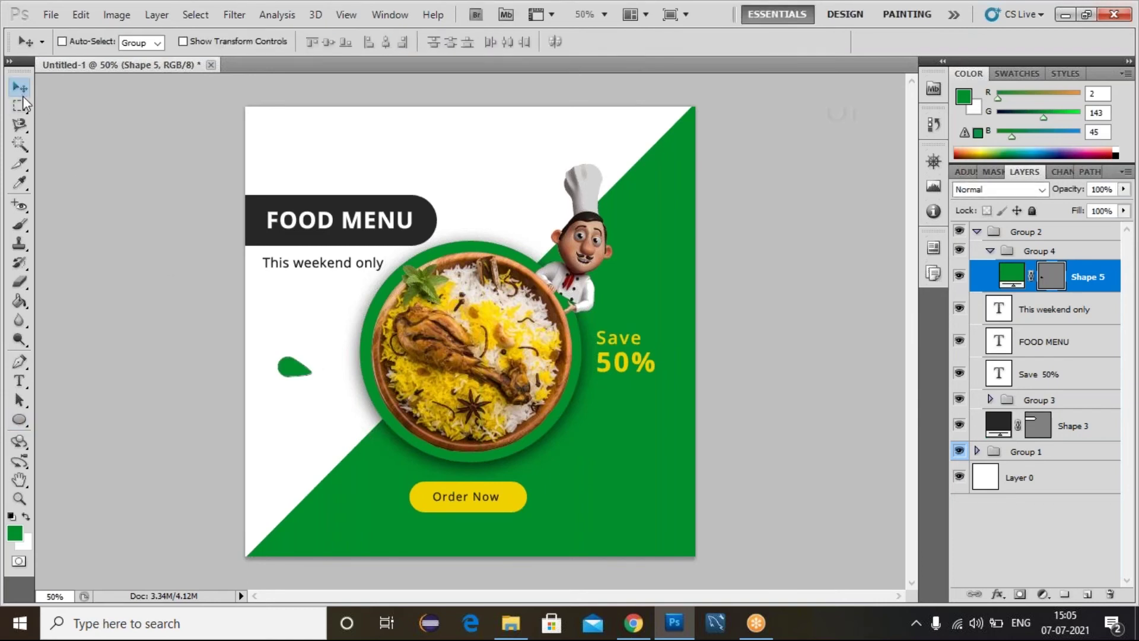
left_click_drag(300, 374, 324, 371)
key("ctrl+t")
left_click_drag(356, 344, 357, 354)
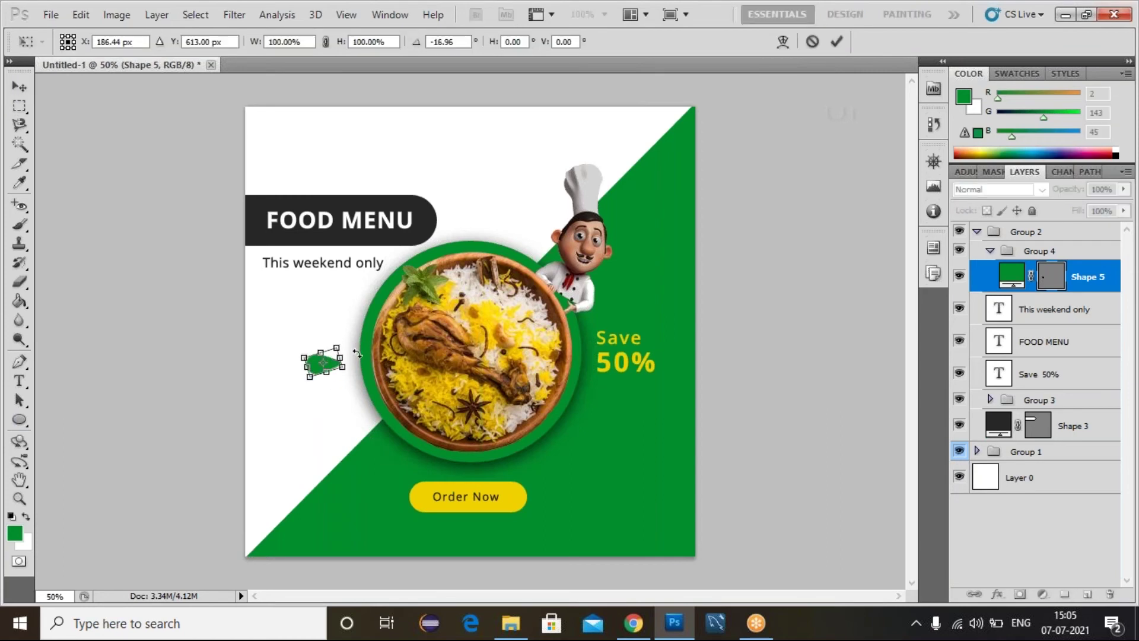
key("Return")
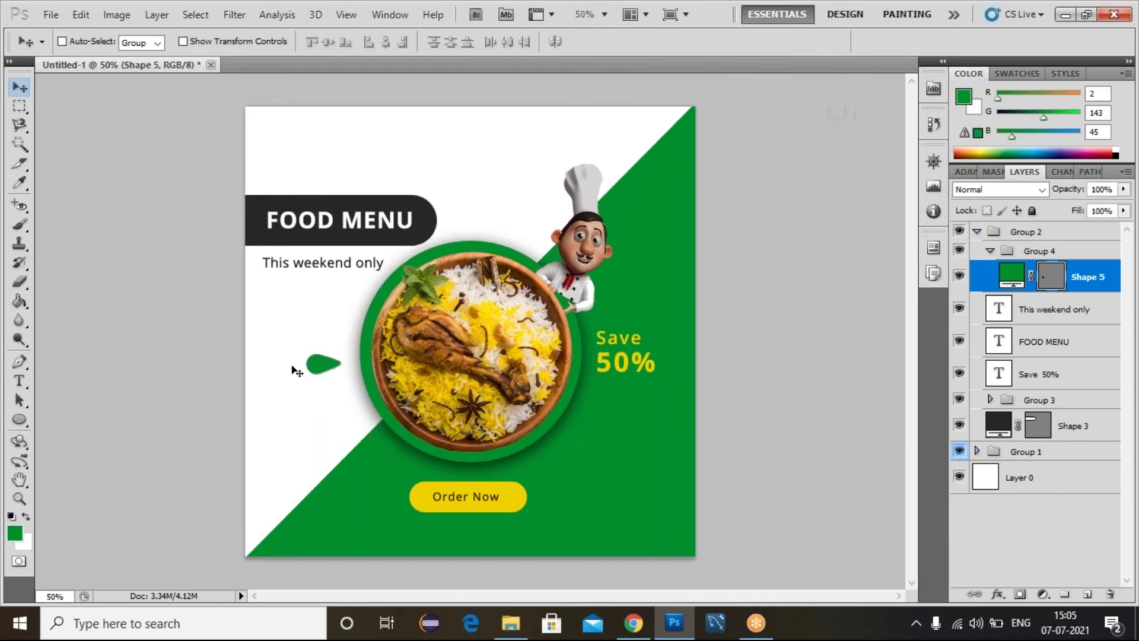
Duplicate the teardrop just below the original, rotate the copy about -44°, scale it to about 49%, and move it close to the original.
left_click_drag(325, 364, 369, 368)
key("ctrl+t")
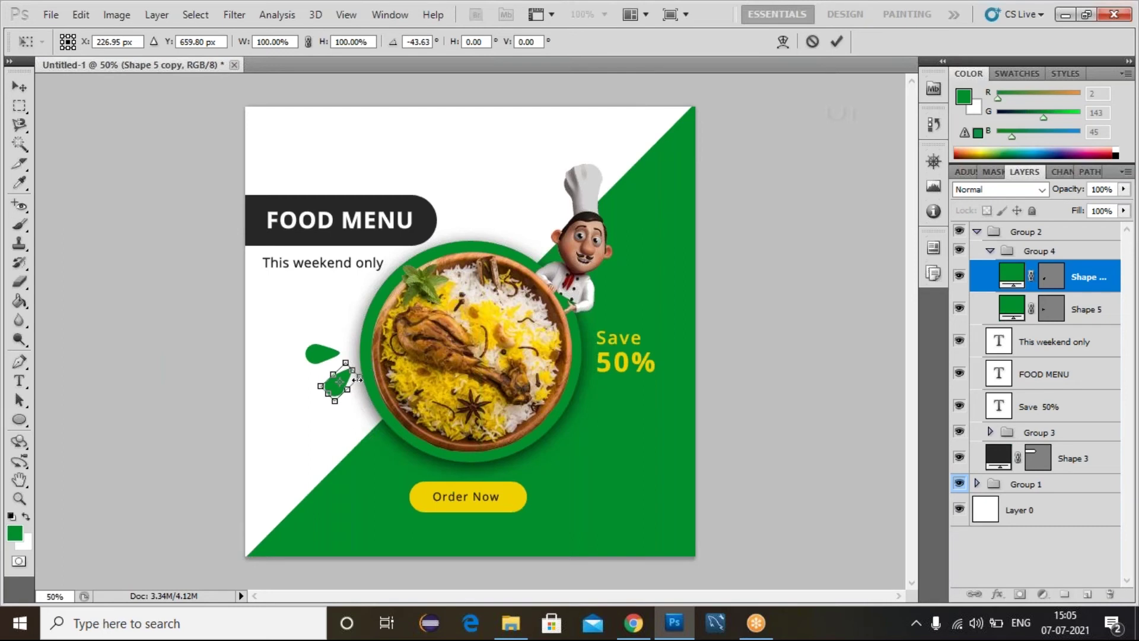
left_click_drag(362, 376, 350, 378)
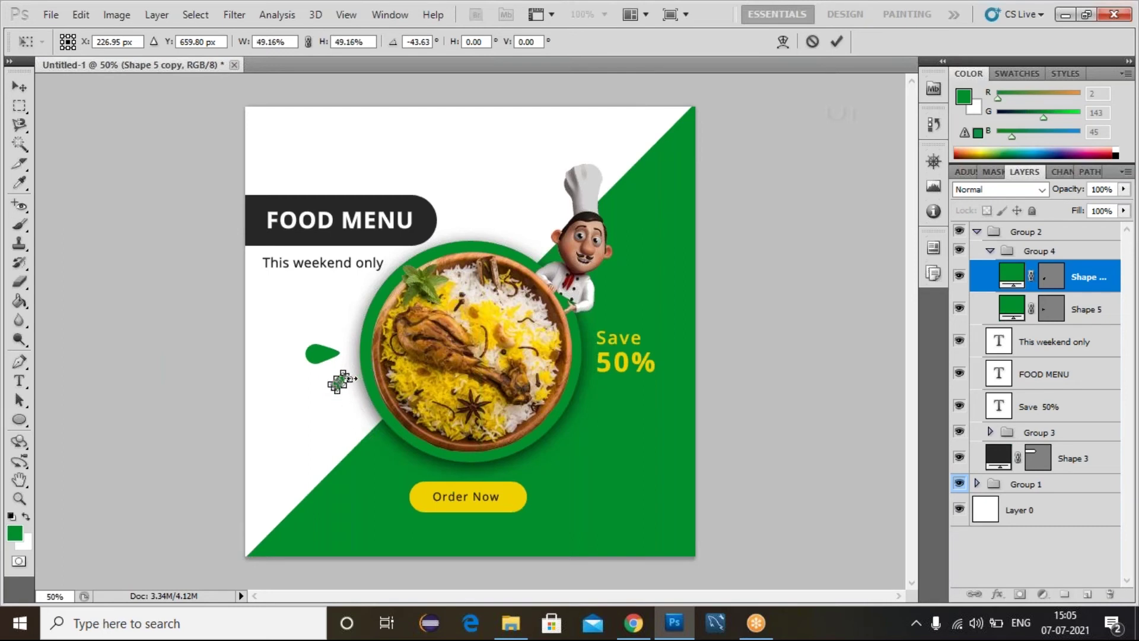
key("Return")
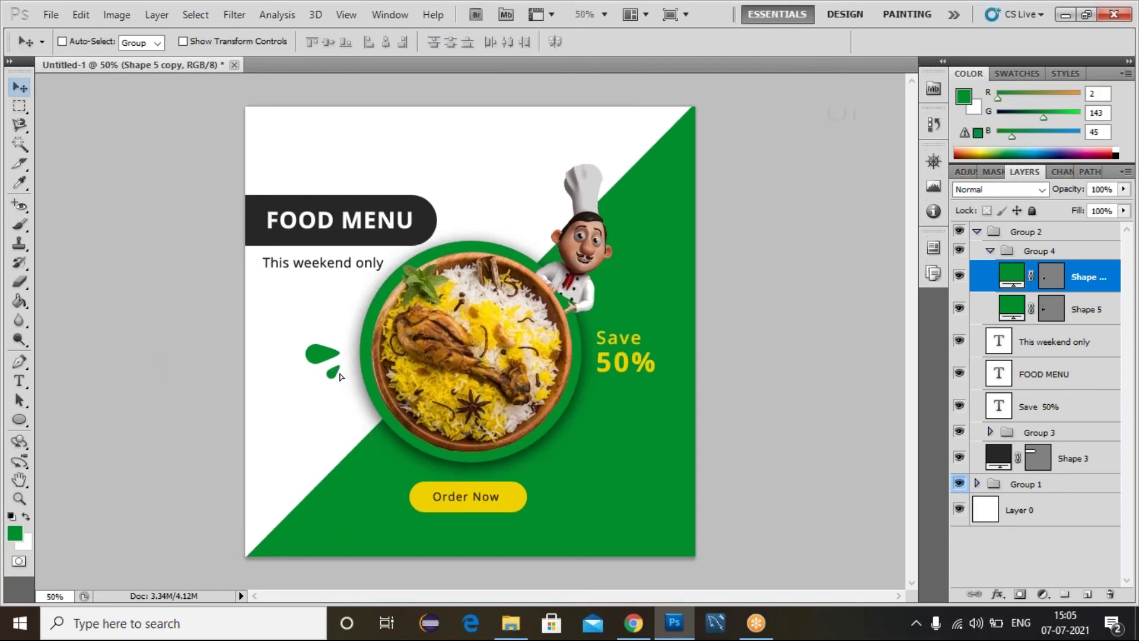
left_click_drag(339, 372, 338, 365)
Duplicate the small teardrop above the large one and flip the copy horizontally.
left_click_drag(336, 369, 340, 337)
key("ctrl+j")
key("ctrl+t")
right_click(341, 337)
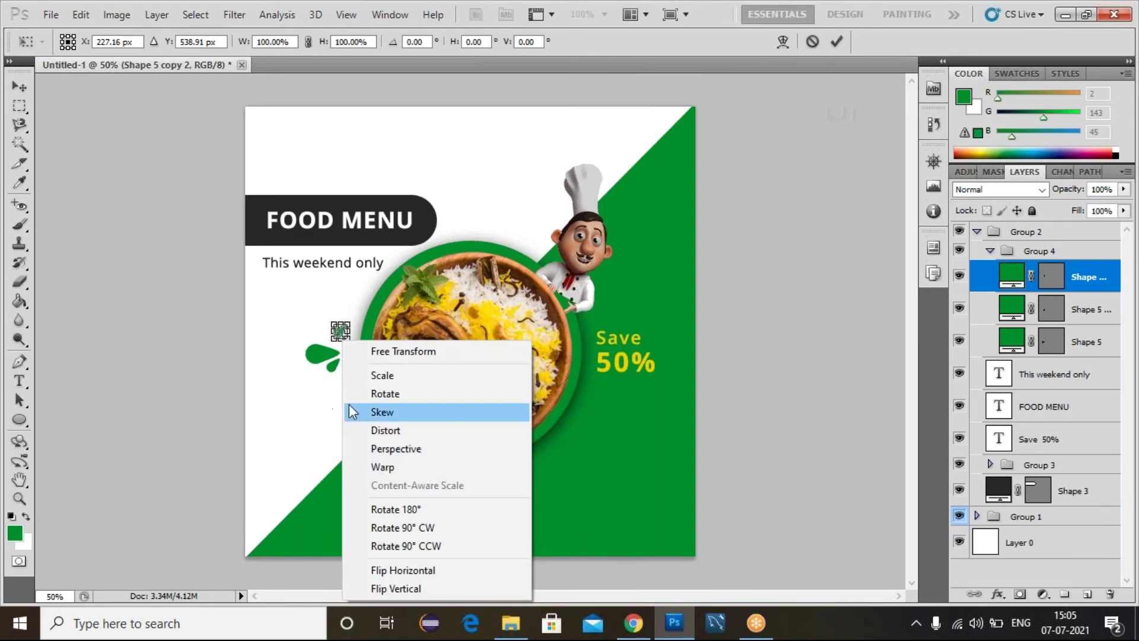
left_click(369, 570)
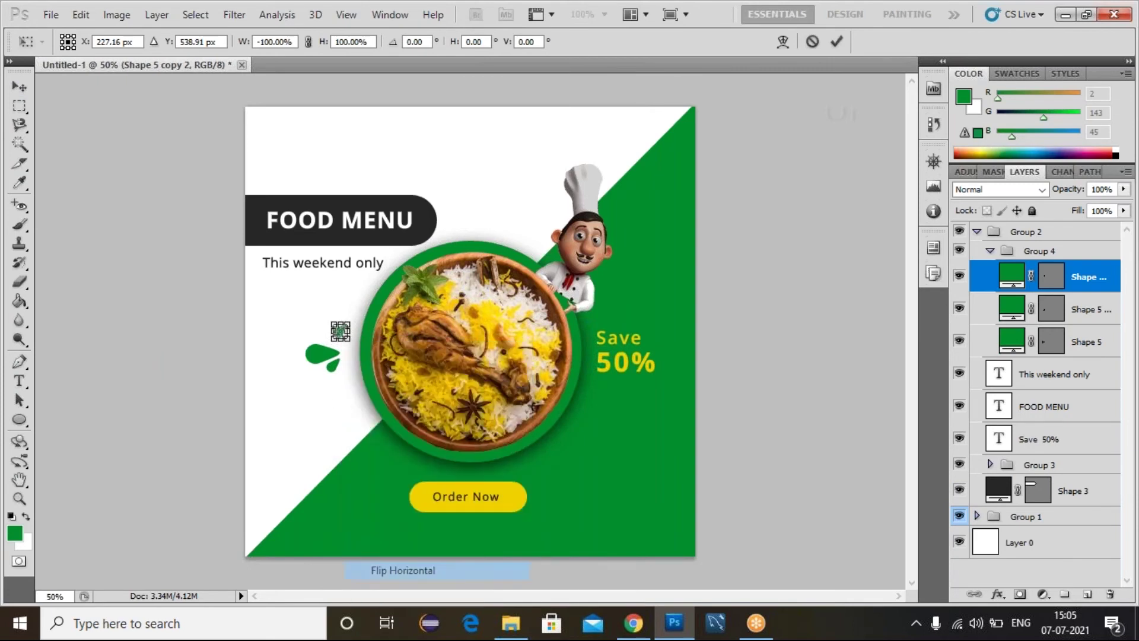
key("Return")
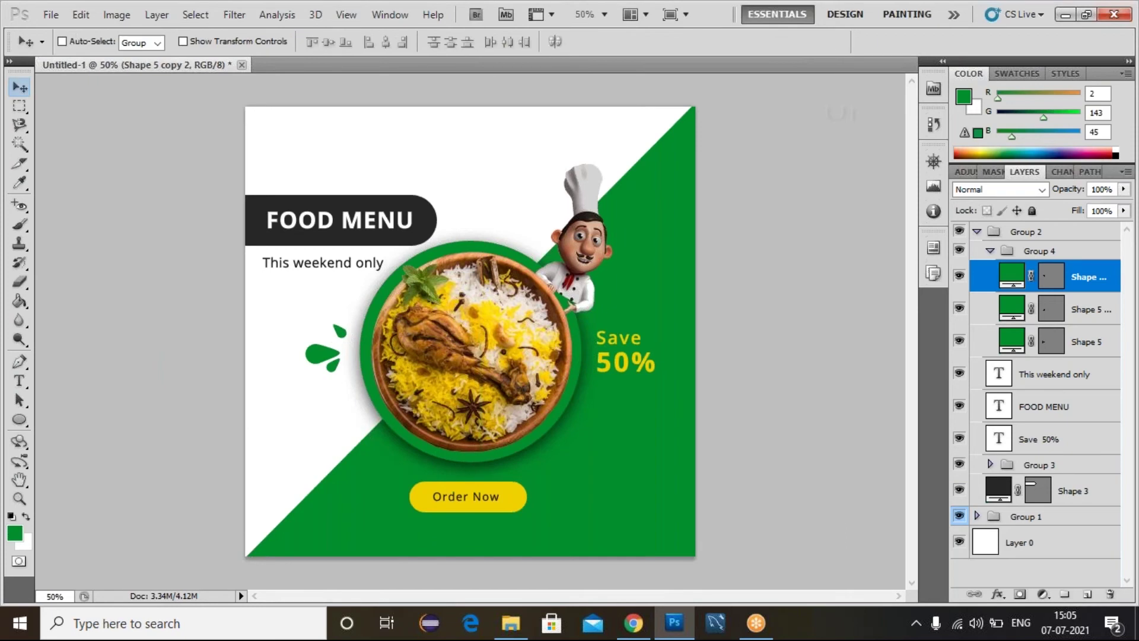
Flip the upper small teardrop horizontally once more and rotate it to mirror the lower one.
key("ctrl+t")
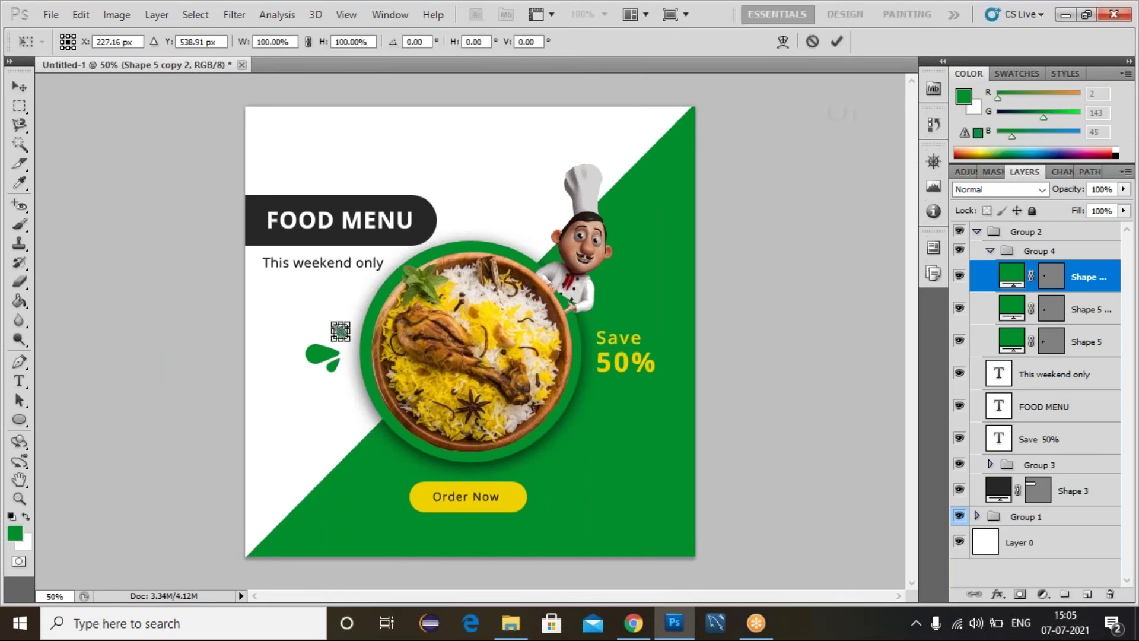
right_click(340, 331)
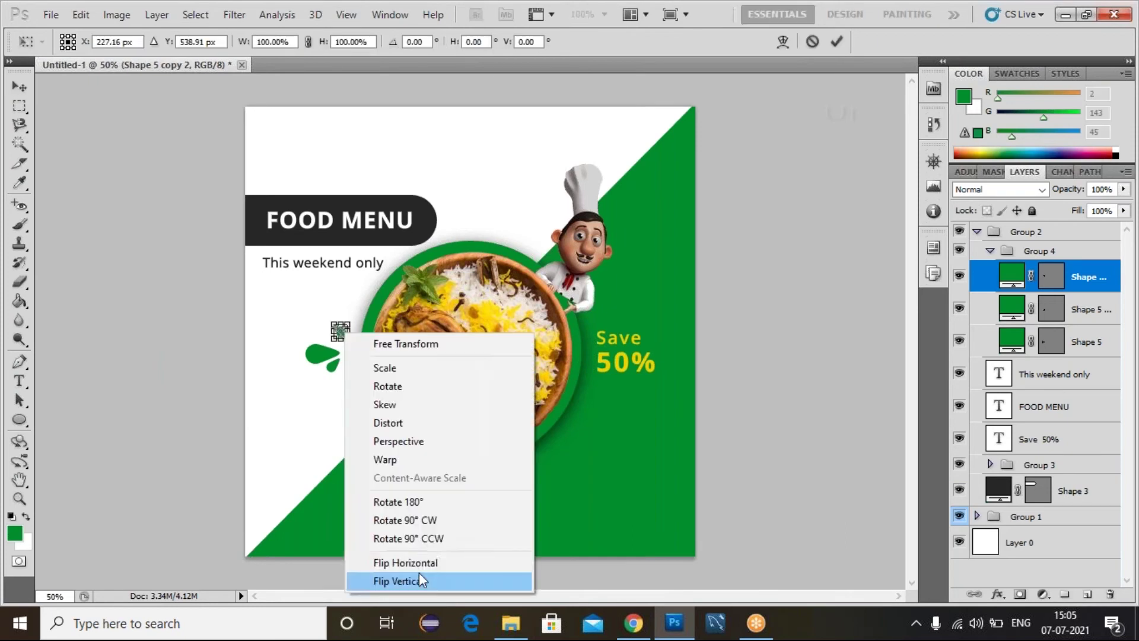
left_click(415, 562)
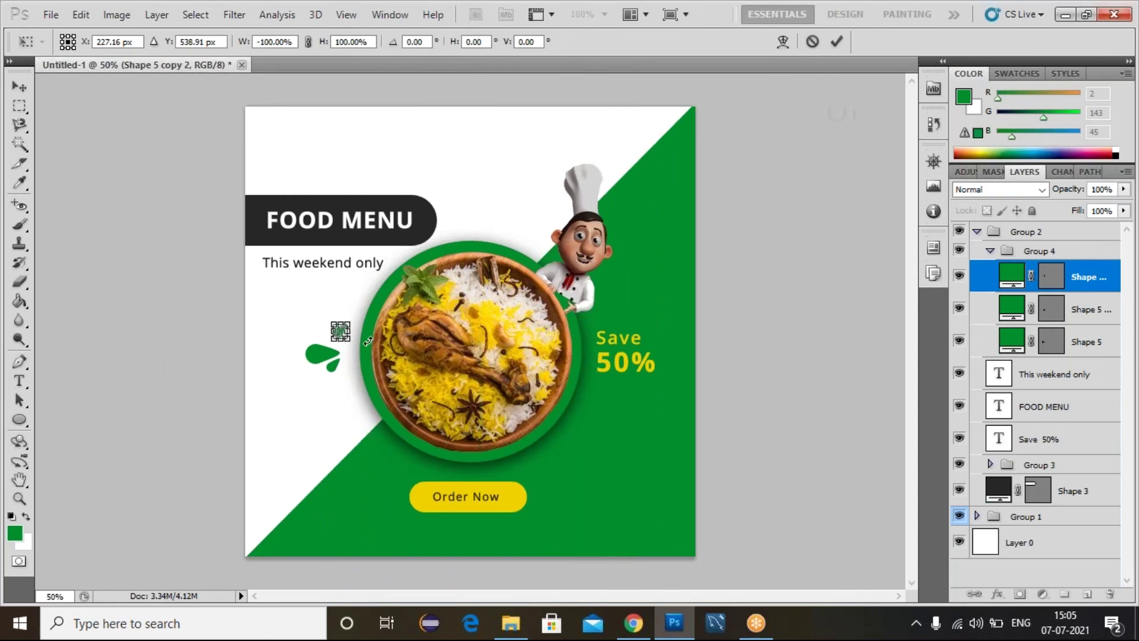
left_click_drag(353, 315, 360, 353)
key("Return")
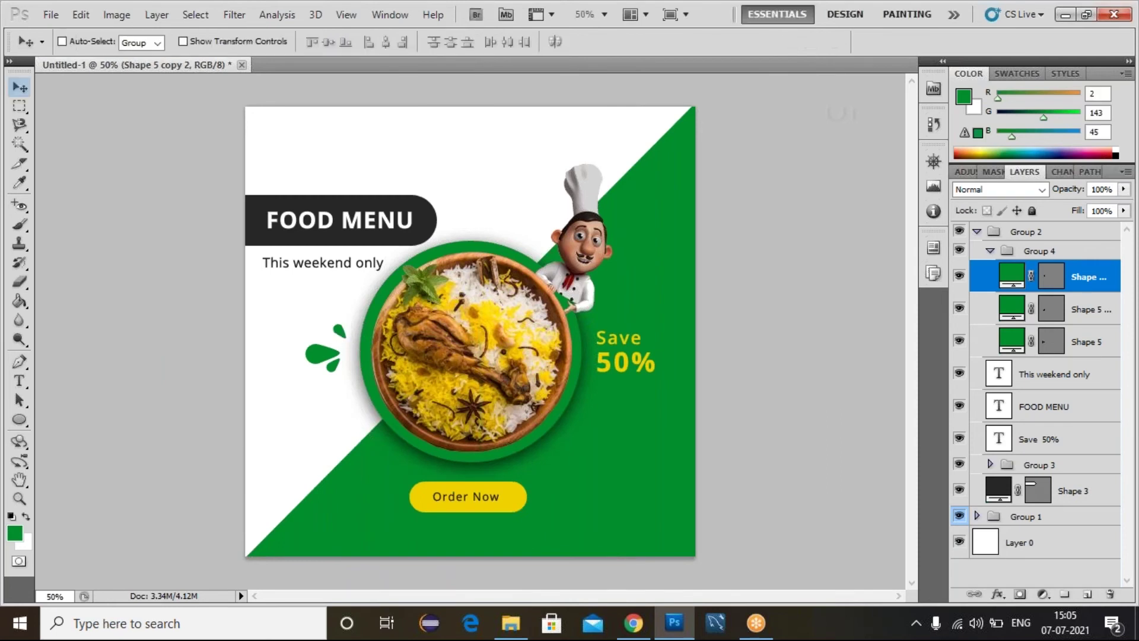
Nudge the upper small teardrop left and down to tighten the three-drop splash, and collapse the splash's layer group.
key("shift+Left")
key("shift+Left")
key("shift+Down")
left_click(988, 250)
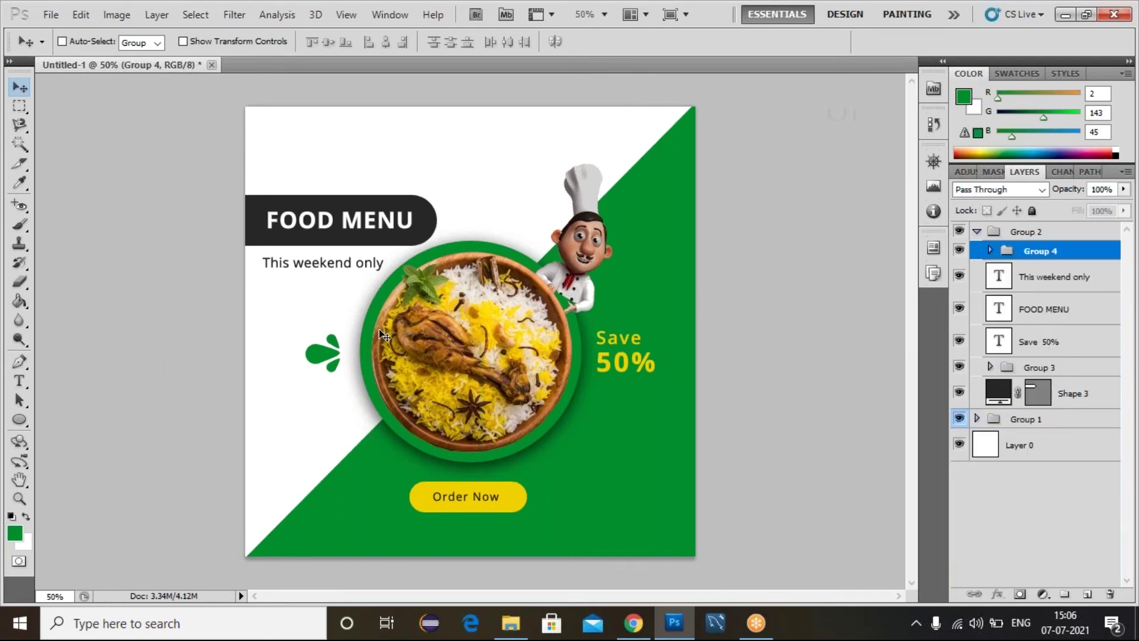
Duplicate the green splash group above the "FOOD MENU" bar and scale the copy down to under half size.
left_click_drag(341, 352, 297, 162)
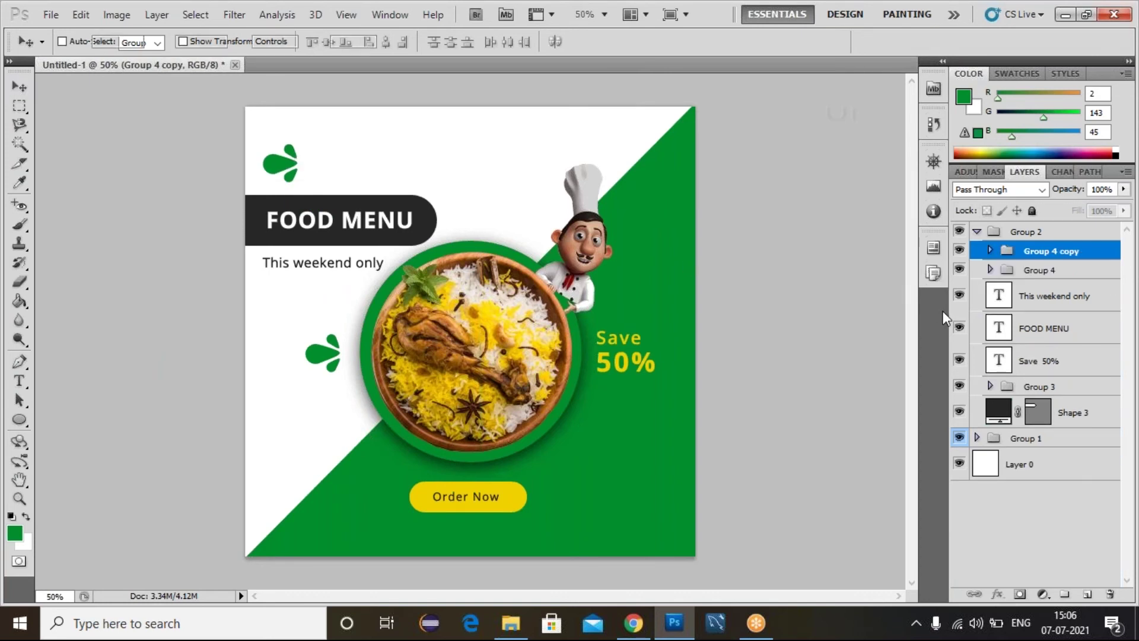
key("ctrl+t")
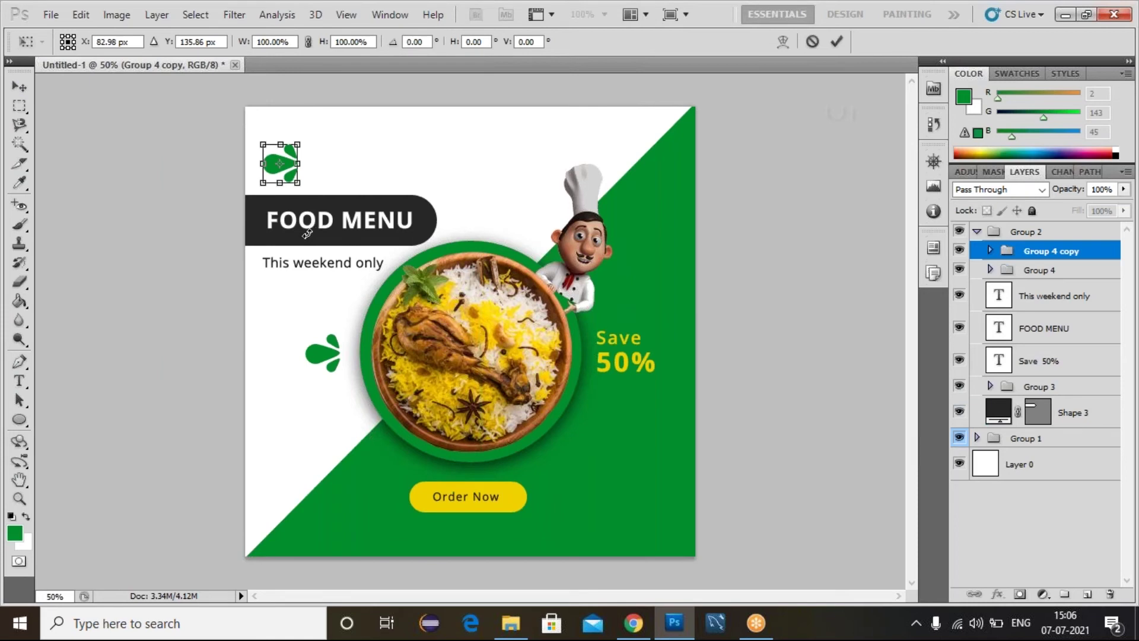
left_click_drag(302, 185, 277, 173)
key("Return")
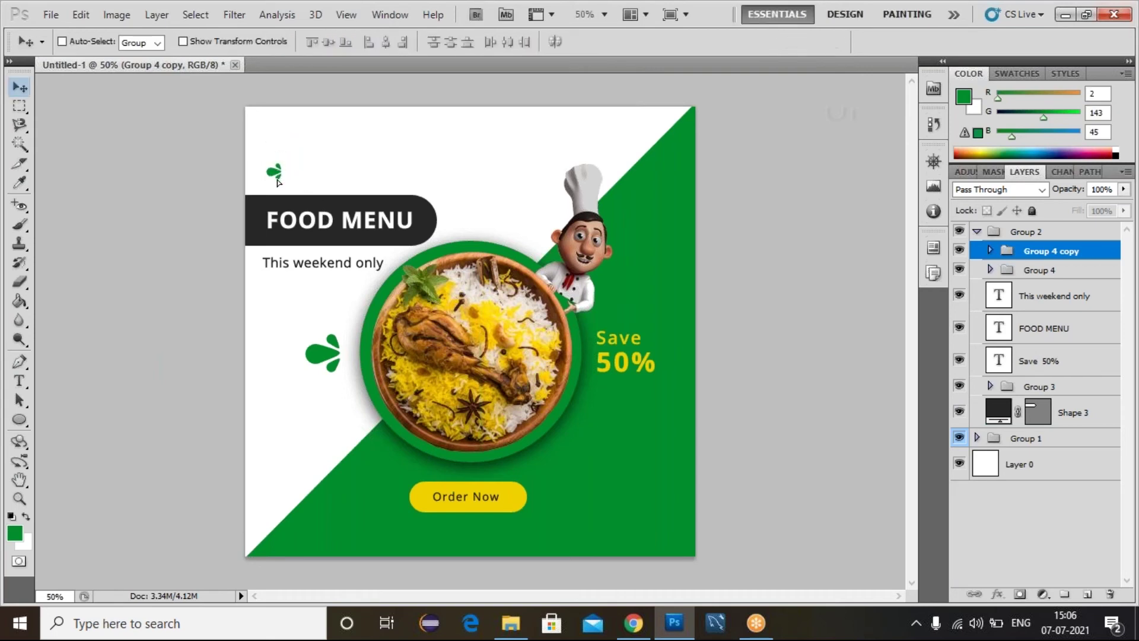
Nudge the small splash down toward the "FOOD MENU" bar and place a duplicate of it farther right above the bar.
key("Down")
key("Down")
key("Down")
key("Down")
key("Down")
key("Down")
key("Down")
key("Down")
key("Down")
key("Down")
key("Down")
key("Down")
key("Down")
key("Down")
key("Down")
key("Down")
key("Down")
key("Down")
left_click_drag(290, 185, 366, 193)
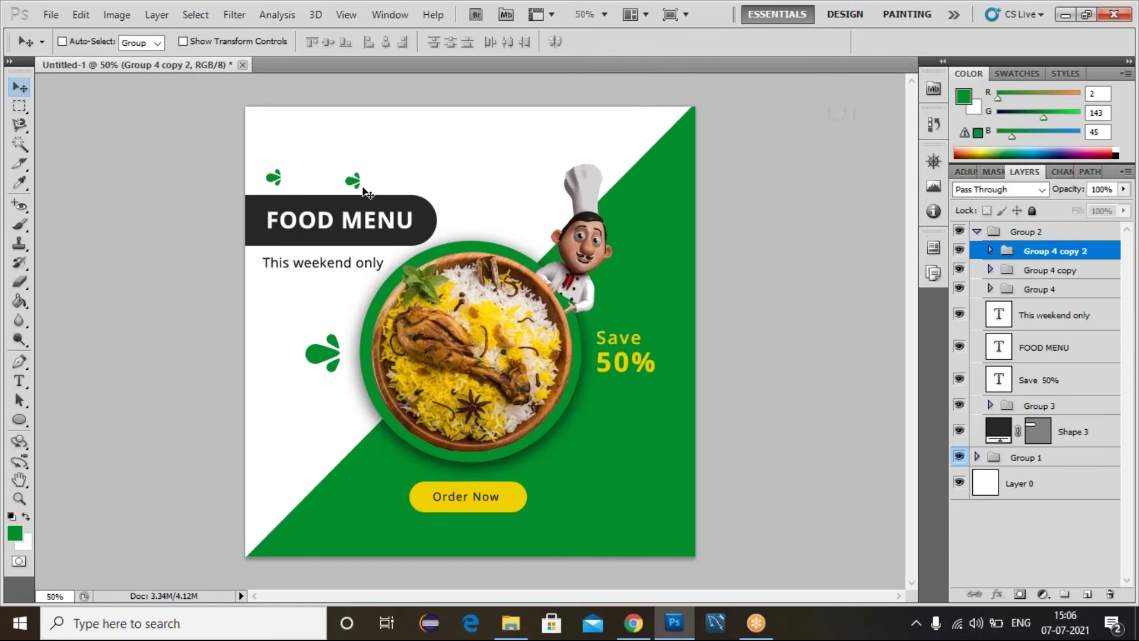
Flip the right-hand small splash copy above the "FOOD MENU" bar horizontally so it mirrors the left one.
key("ctrl+t")
right_click(355, 197)
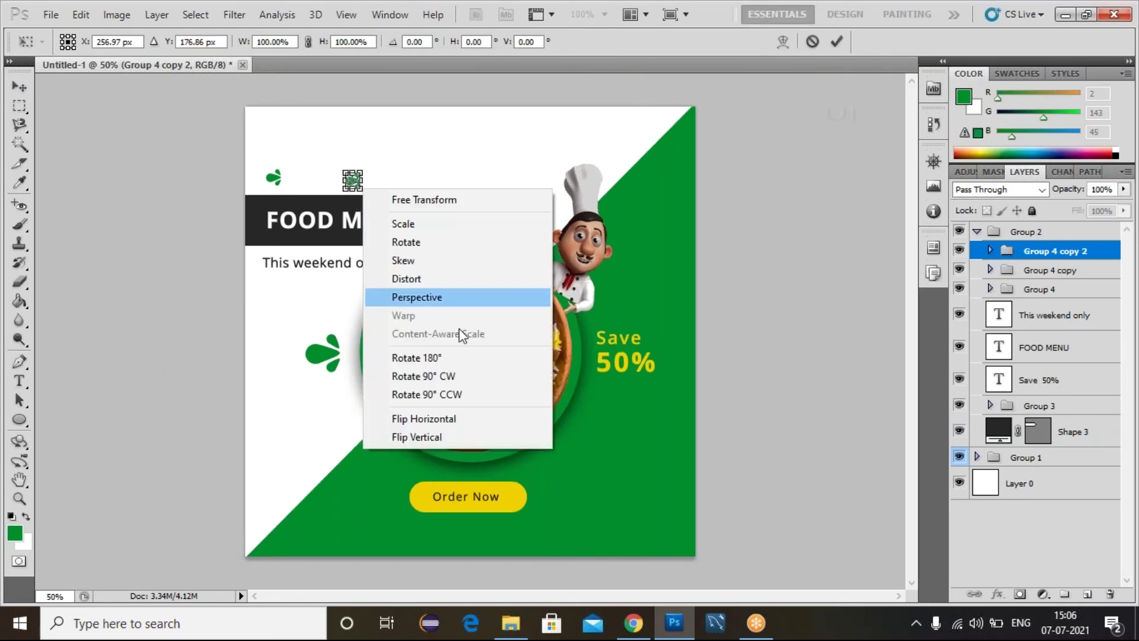
left_click(429, 419)
key("Return")
Nudge the flipped splash up level with the left one and farther right to leave room for text between them.
key("Right")
key("Right")
key("Right")
key("Right")
key("Right")
key("Right")
key("Right")
key("Right")
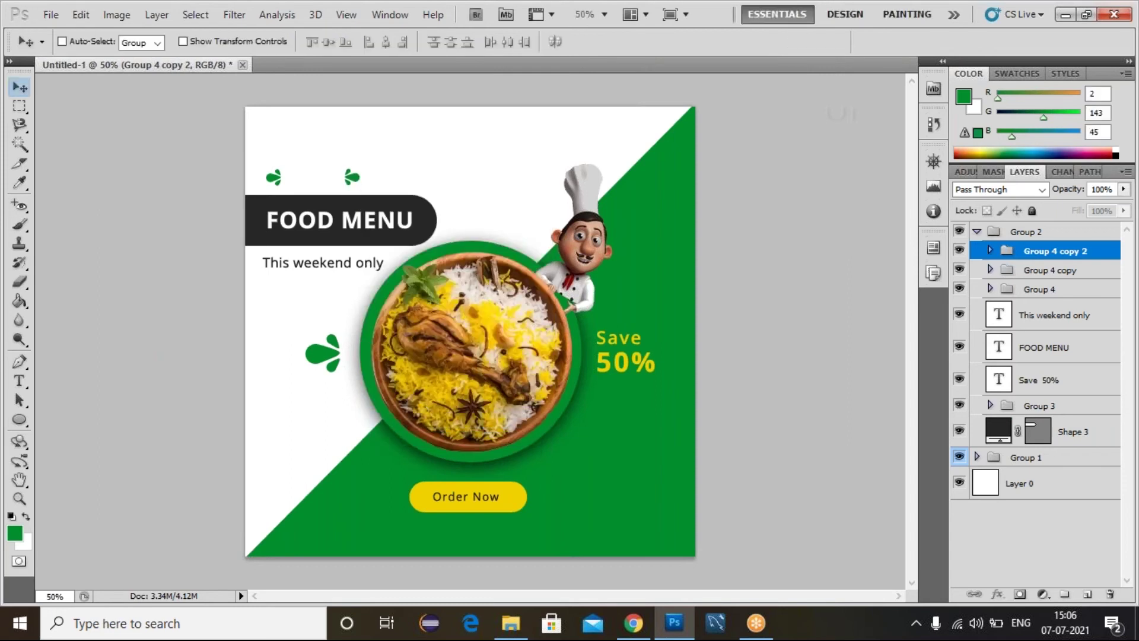
key("Up")
key("Up")
key("Up")
key("Up")
key("Up")
key("Up")
key("shift+Right")
key("shift+Right")
key("shift+Right")
key("shift+Right")
key("shift+Right")
key("shift+Right")
key("shift+Right")
Add the text "Special" in green 32 px Open Sans between the two small splashes.
left_click(20, 382)
left_click(311, 178)
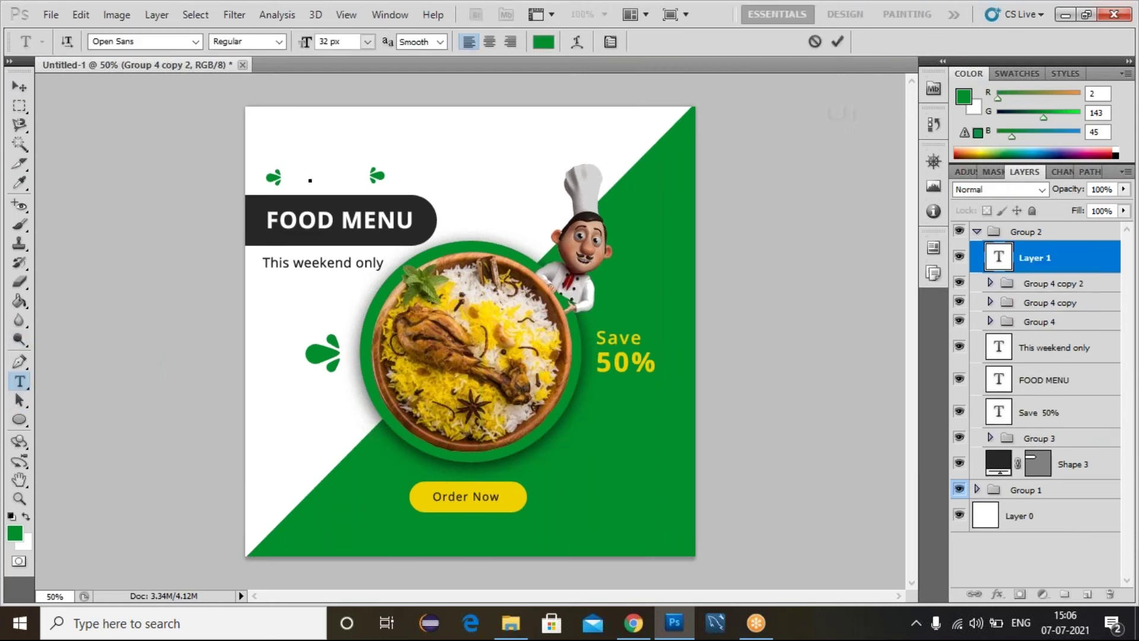
type("sp")
type("ed")
key("BackSpace")
type("S")
Change the font of the "Special" text to Comebro Unconnected.
left_click(1001, 261)
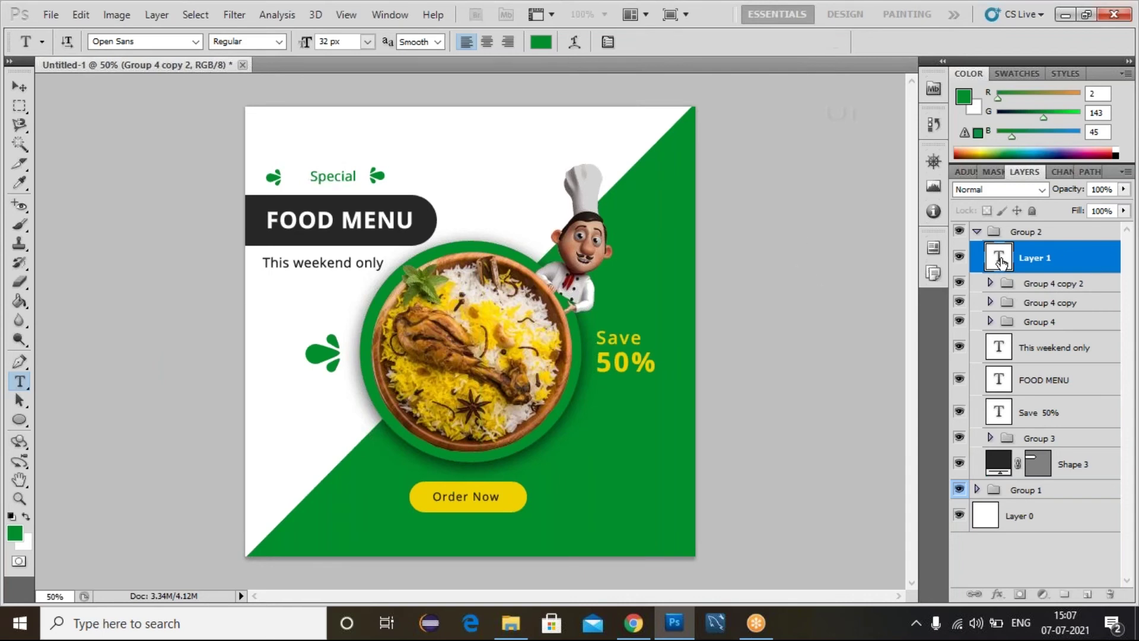
left_click(146, 43)
scroll(331, 148, "up", 15)
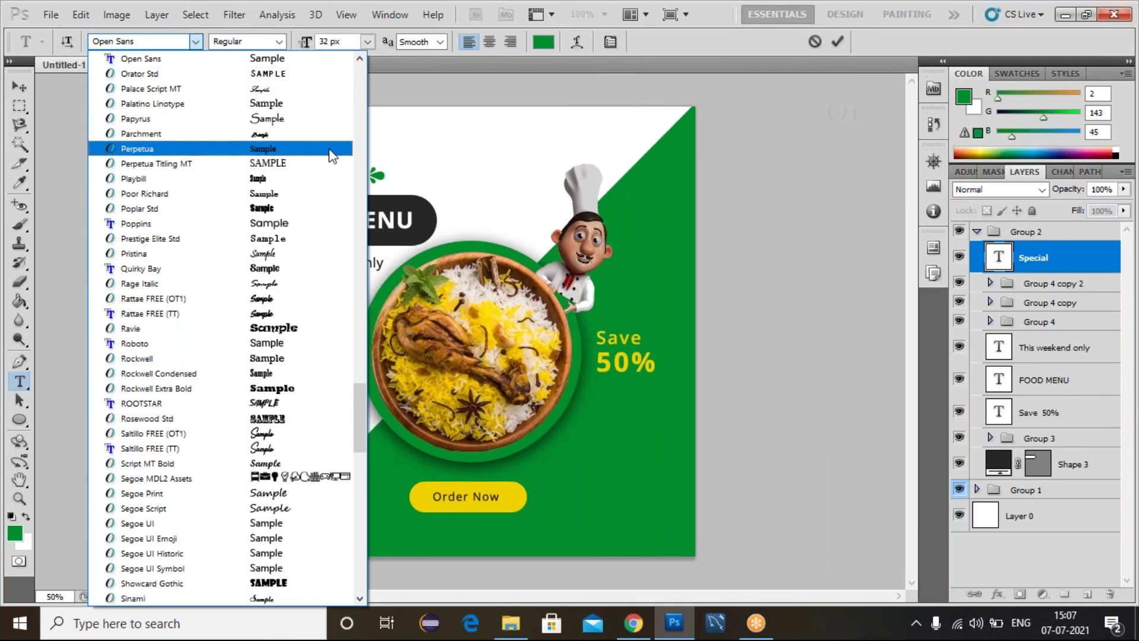
scroll(204, 106, "up", 20)
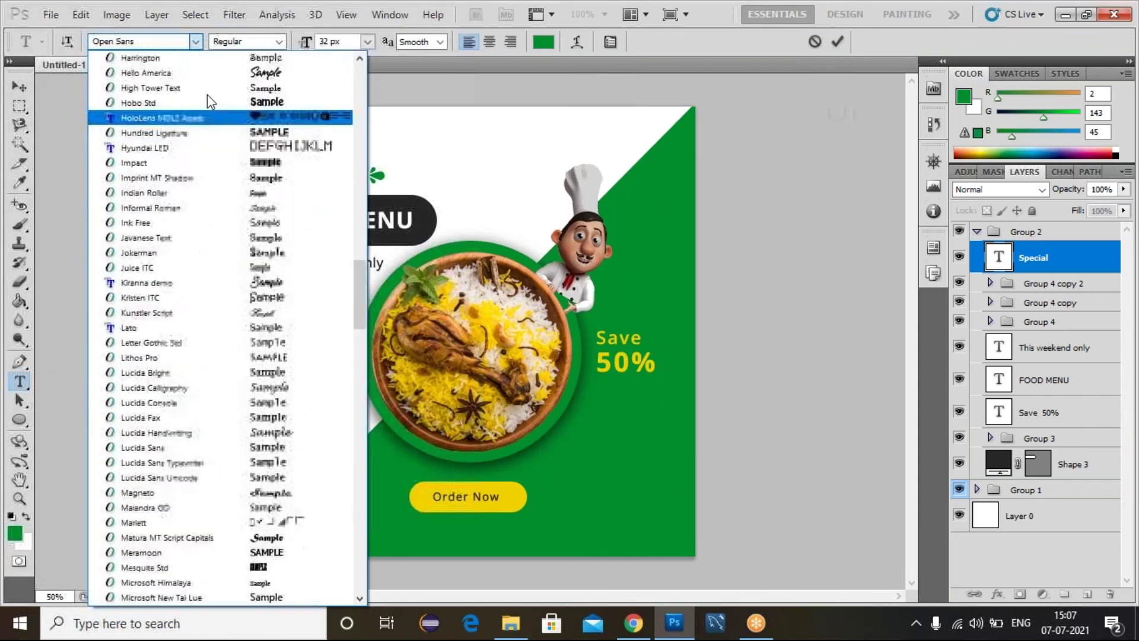
scroll(204, 98, "up", 4)
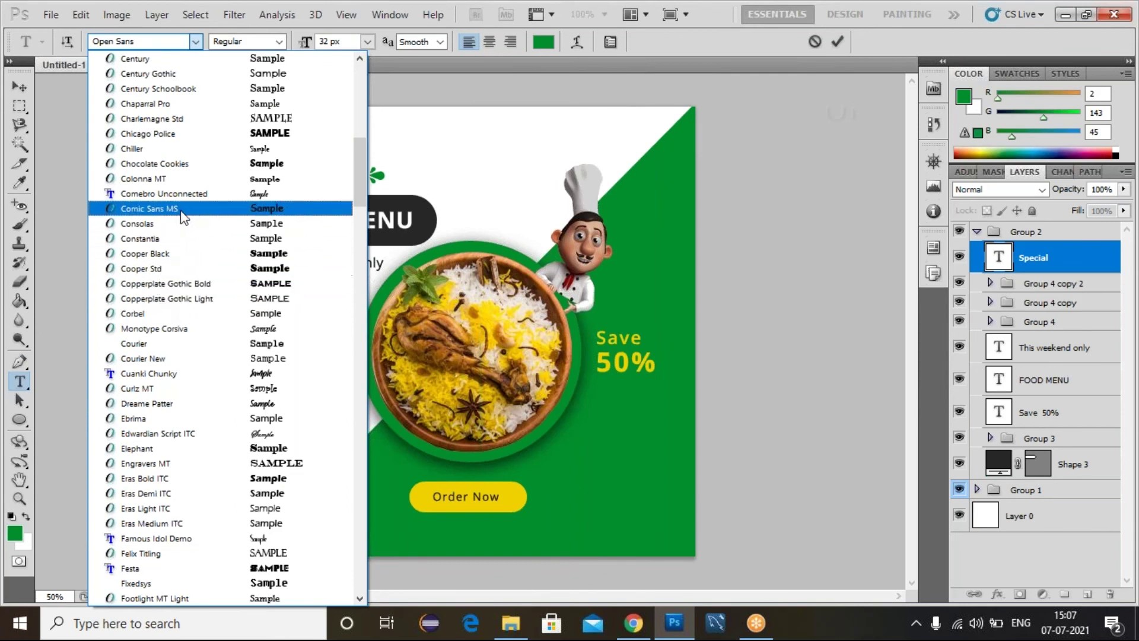
left_click(191, 196)
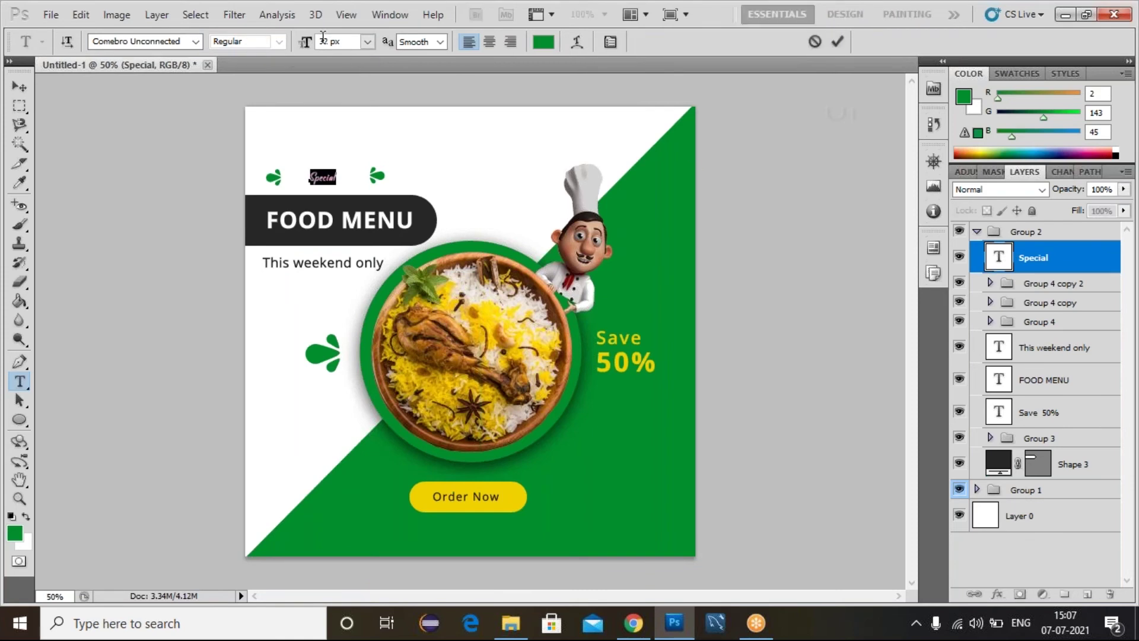
Increase the "Special" text size to 66 px.
scroll(323, 40, "up", 5)
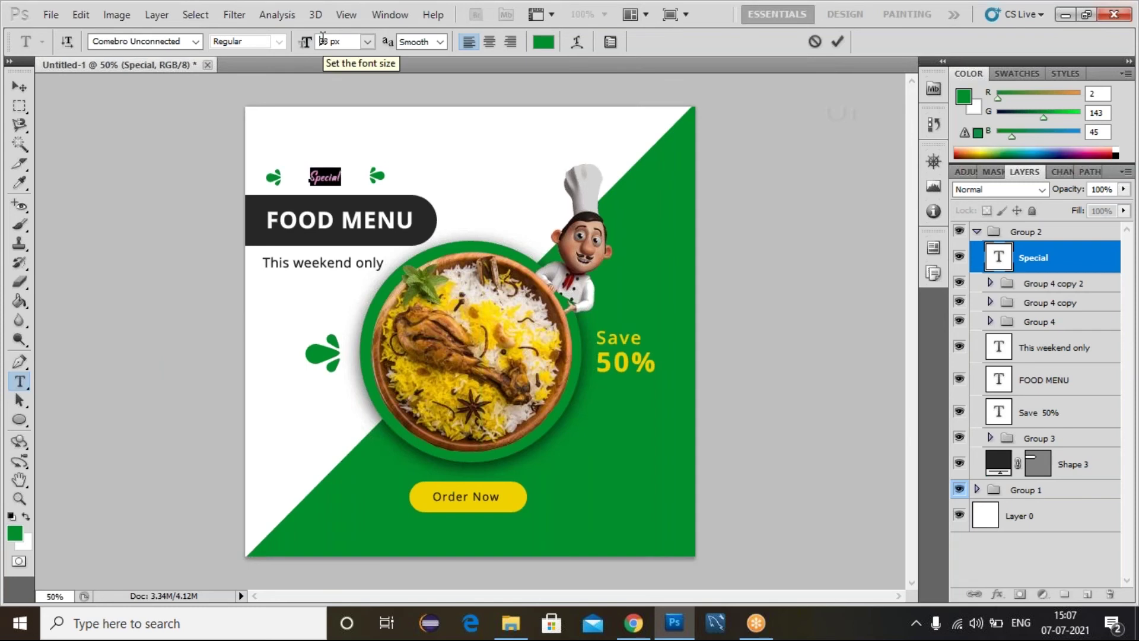
scroll(323, 40, "up", 15)
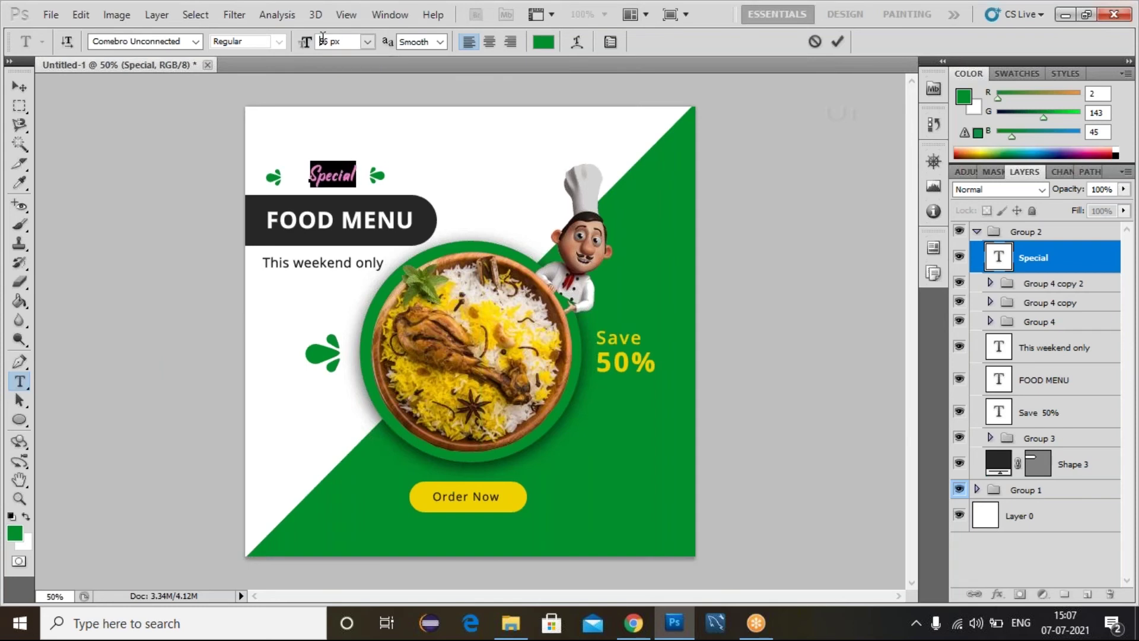
scroll(323, 40, "up", 16)
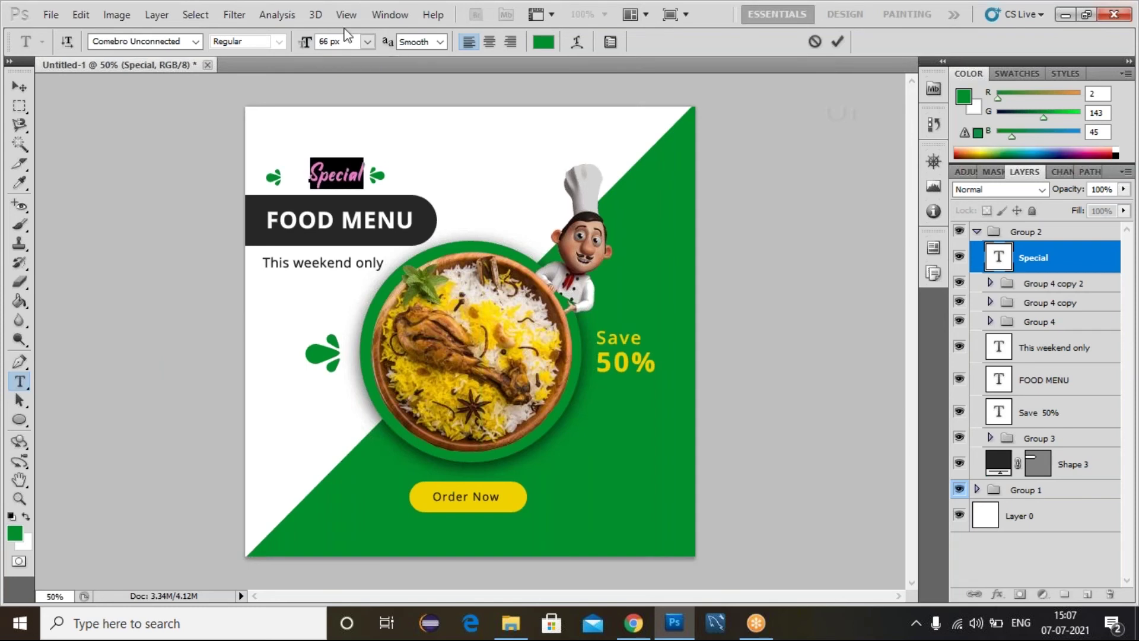
left_click(19, 87)
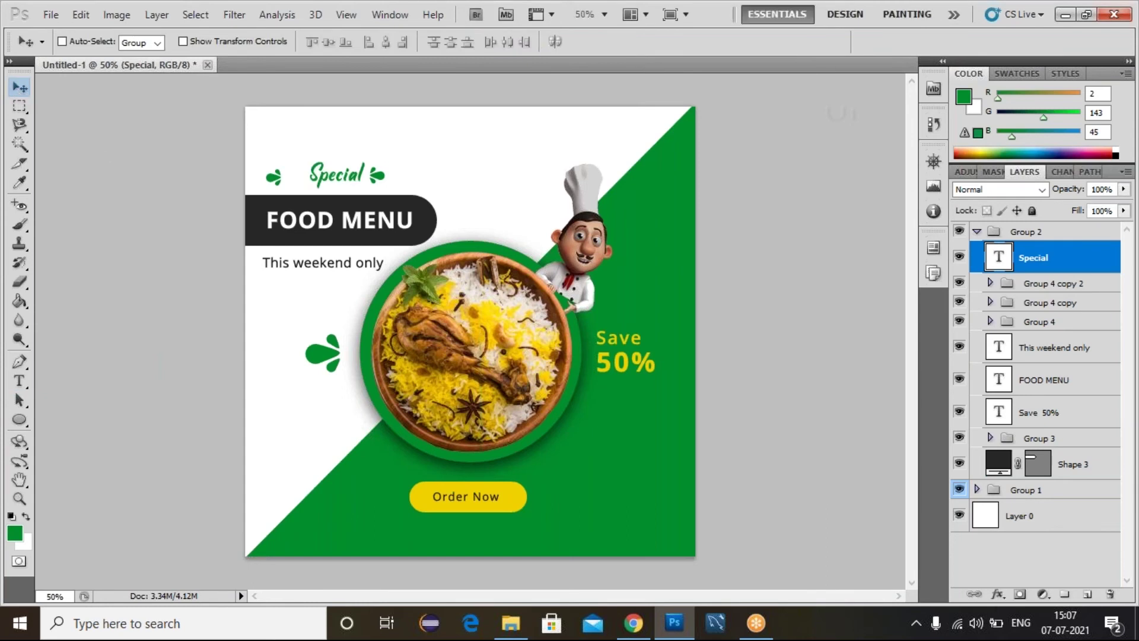
Nudge the "Special" text left to centre it between the two small splashes.
key("Left")
key("Left")
key("Left")
key("Left")
key("Left")
key("Left")
key("Left")
key("Left")
key("Left")
key("Left")
key("Left")
key("Left")
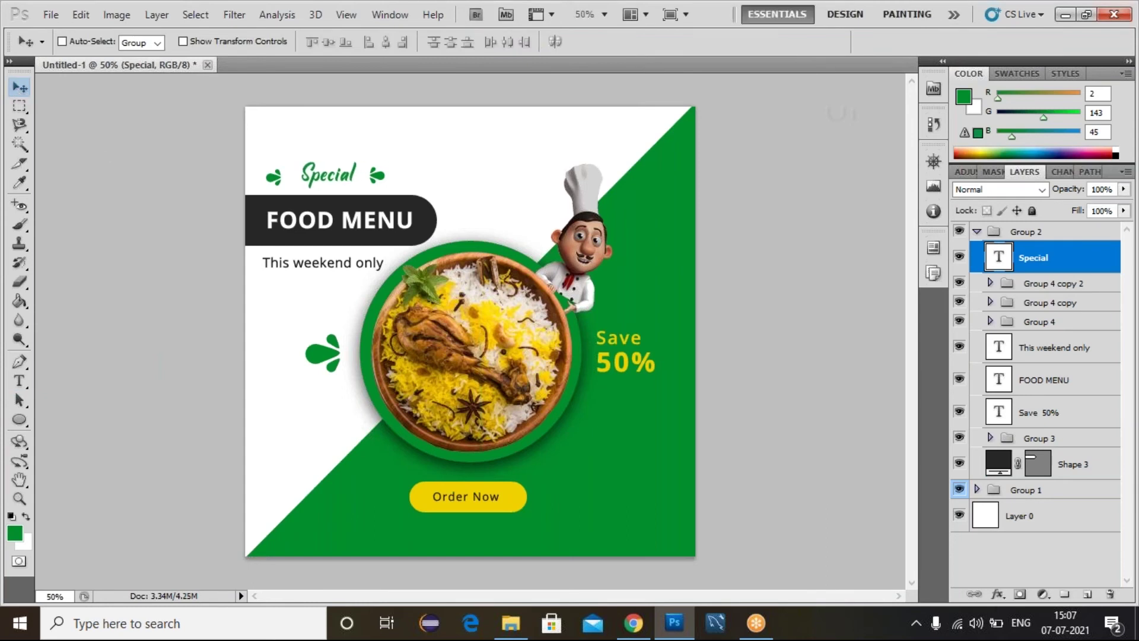
key("Right")
key("Up")
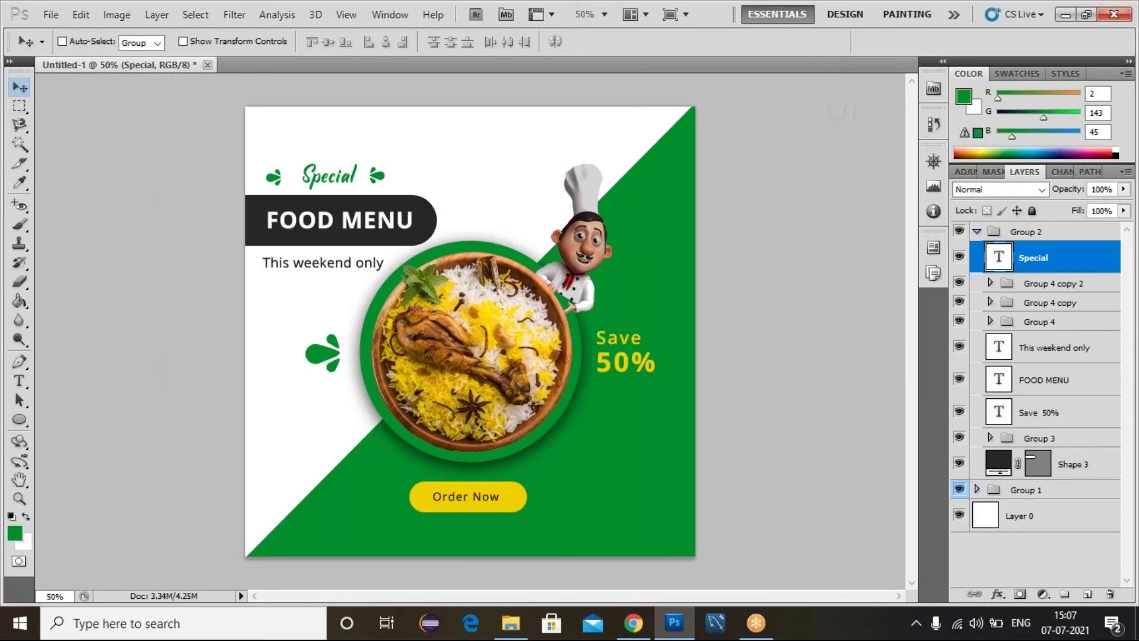
Collapse and colour-label Group 2 red, and create a new layer group above it.
left_click(975, 232)
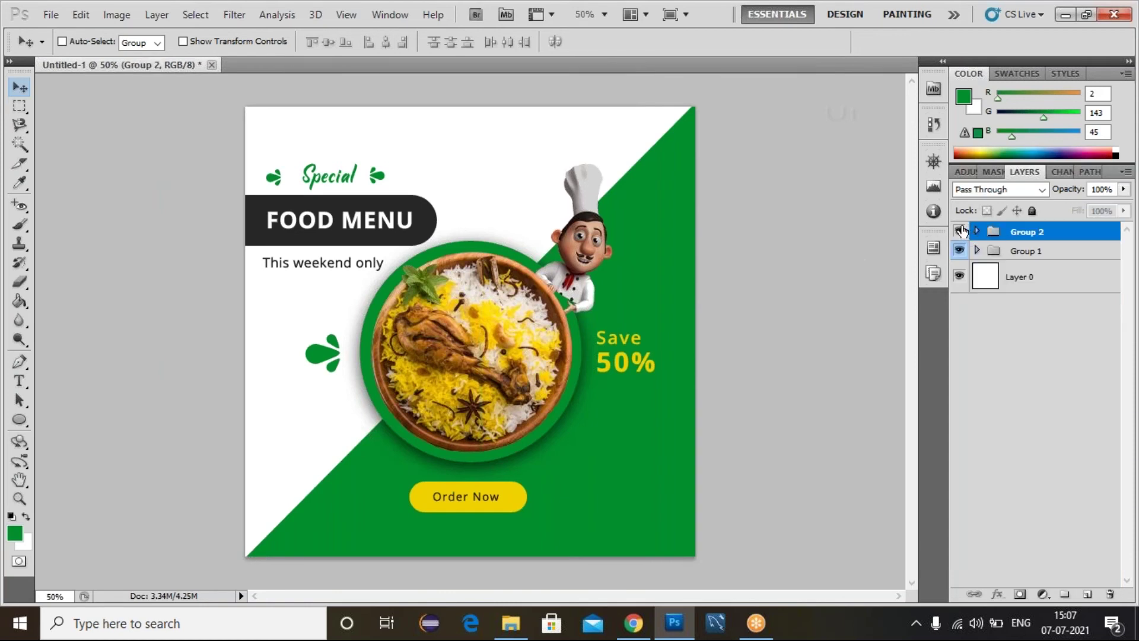
right_click(958, 229)
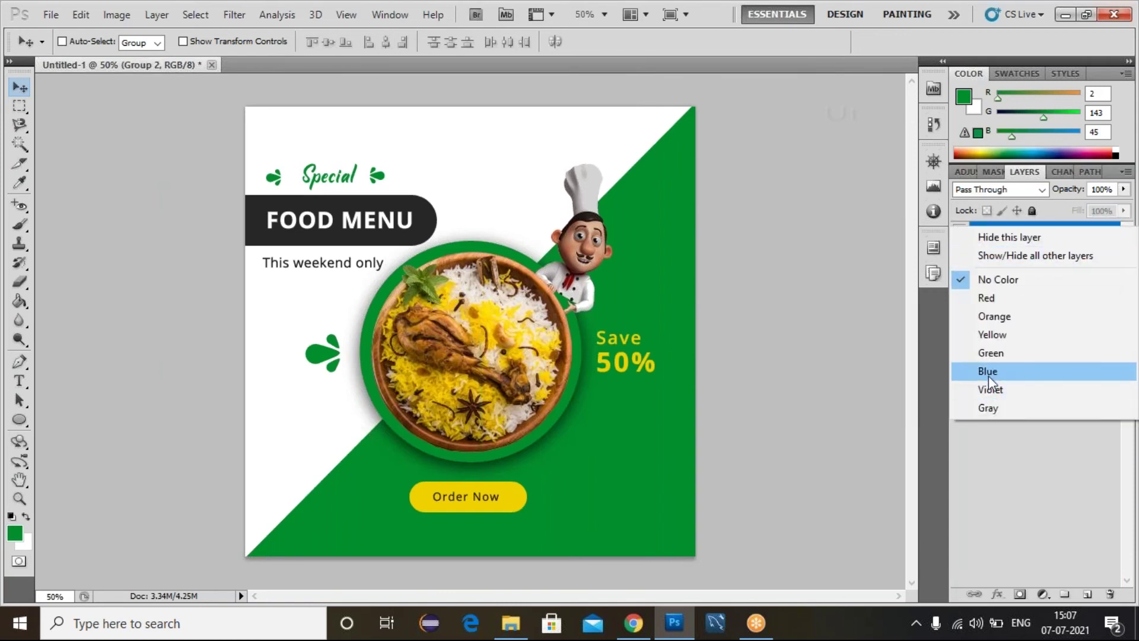
left_click(1011, 304)
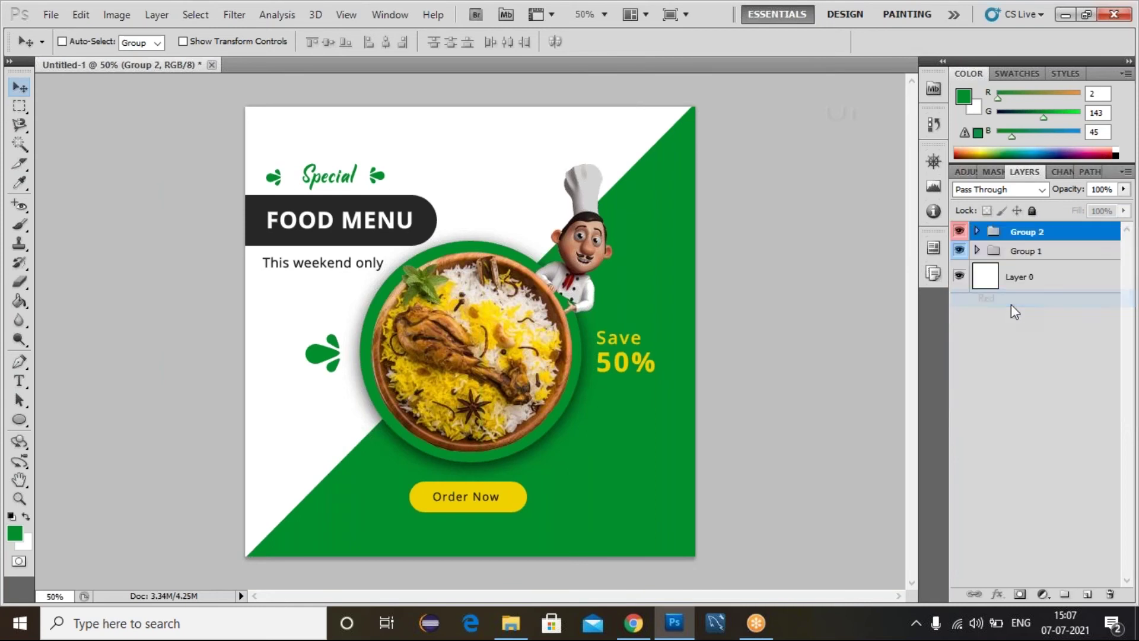
left_click(1061, 594)
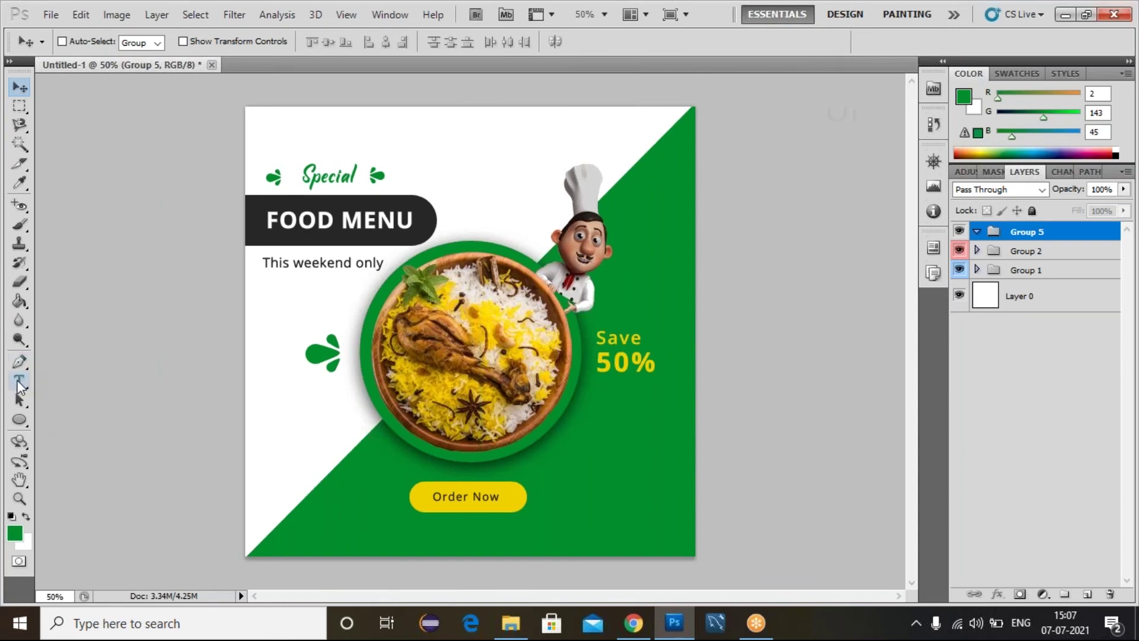
Draw a small green concentric-circle target custom shape above "Special" and move it closer to the poster's upper-left corner.
left_click_drag(24, 413, 88, 497)
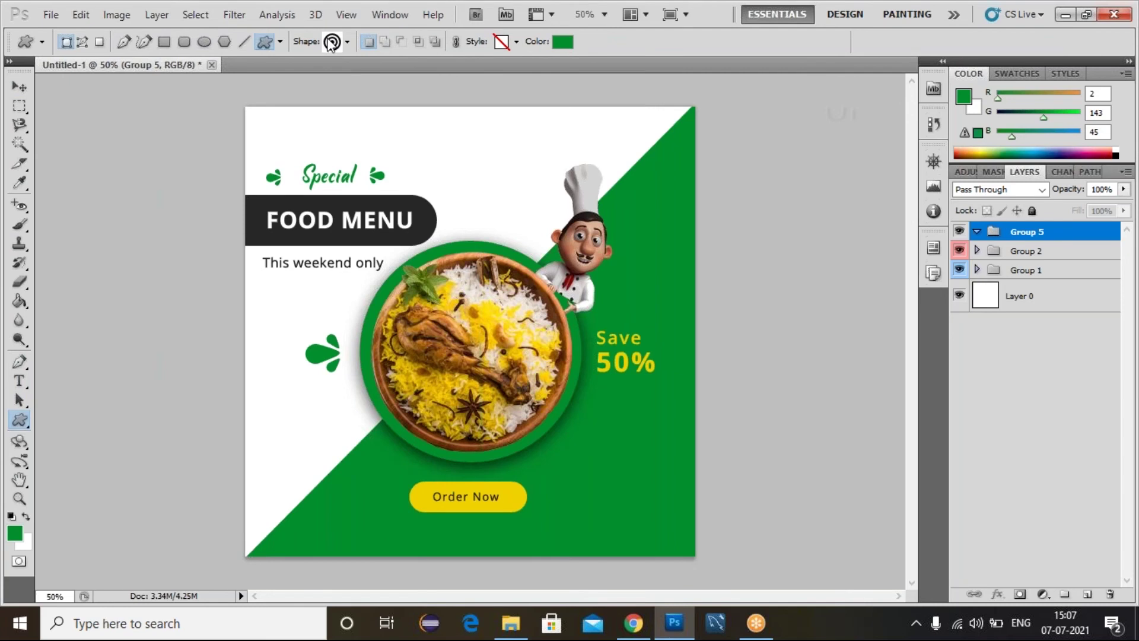
left_click(347, 41)
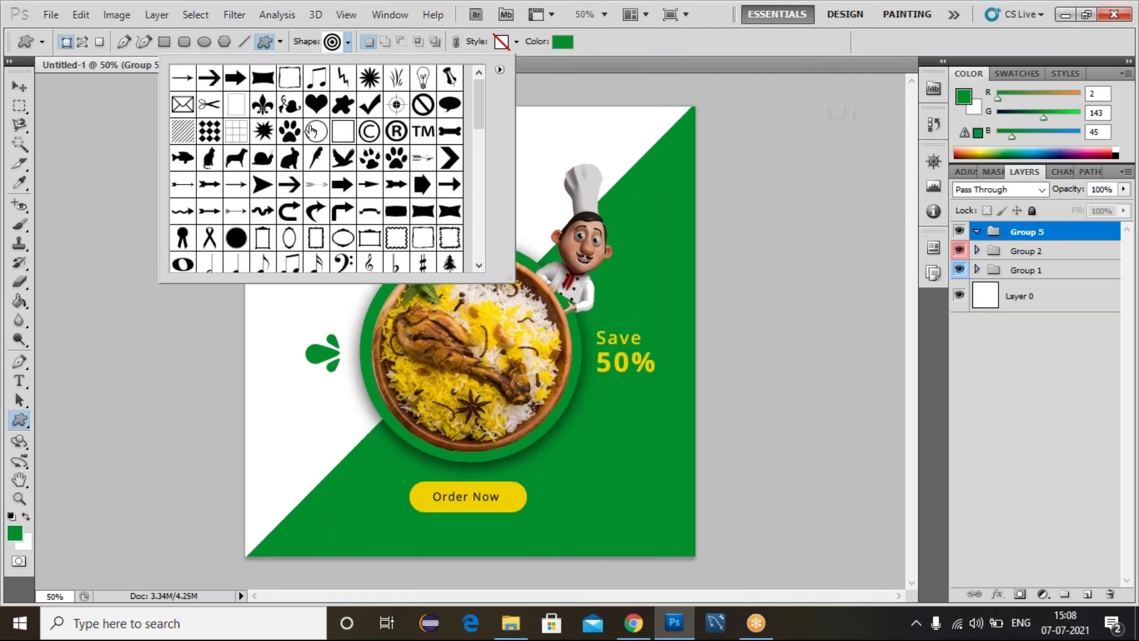
scroll(347, 219, "down", 3)
scroll(348, 219, "down", 5)
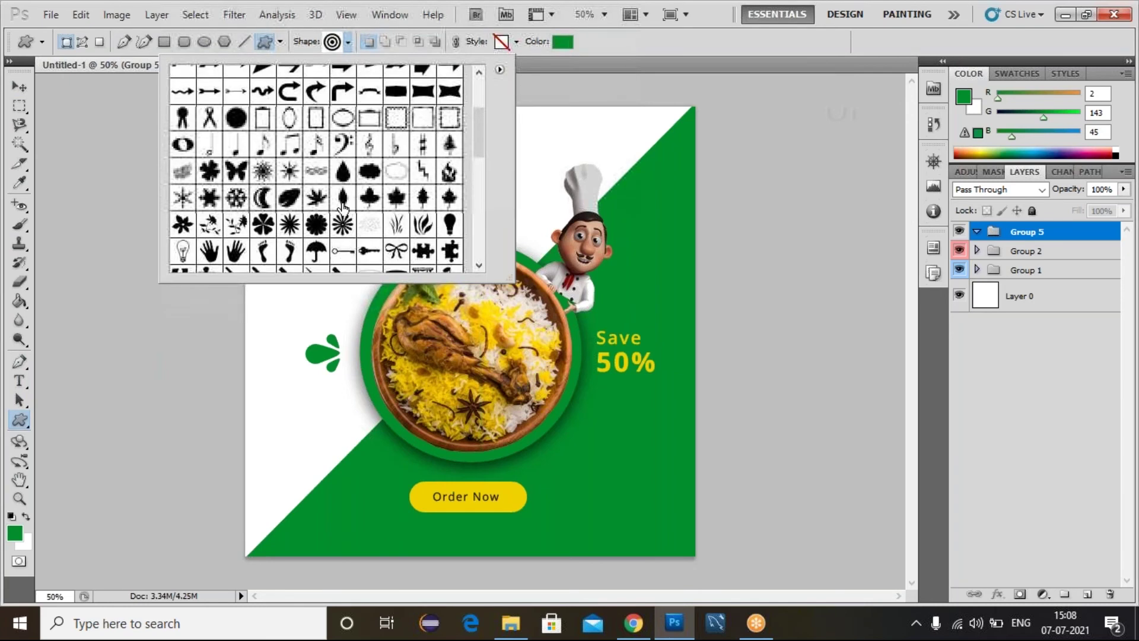
scroll(289, 212, "down", 8)
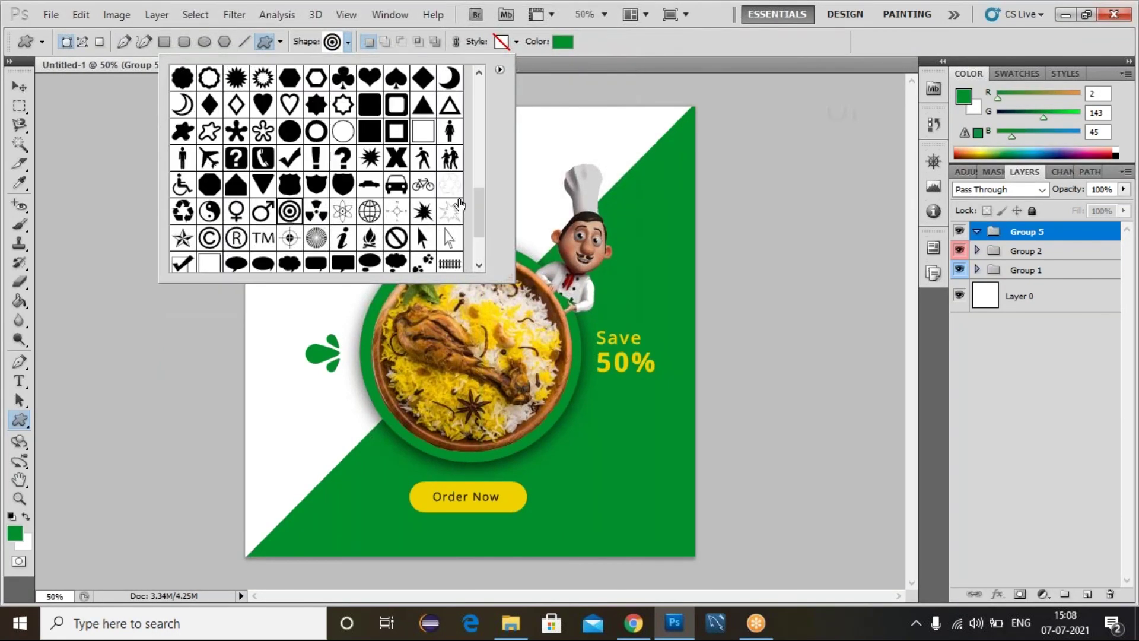
key("Return")
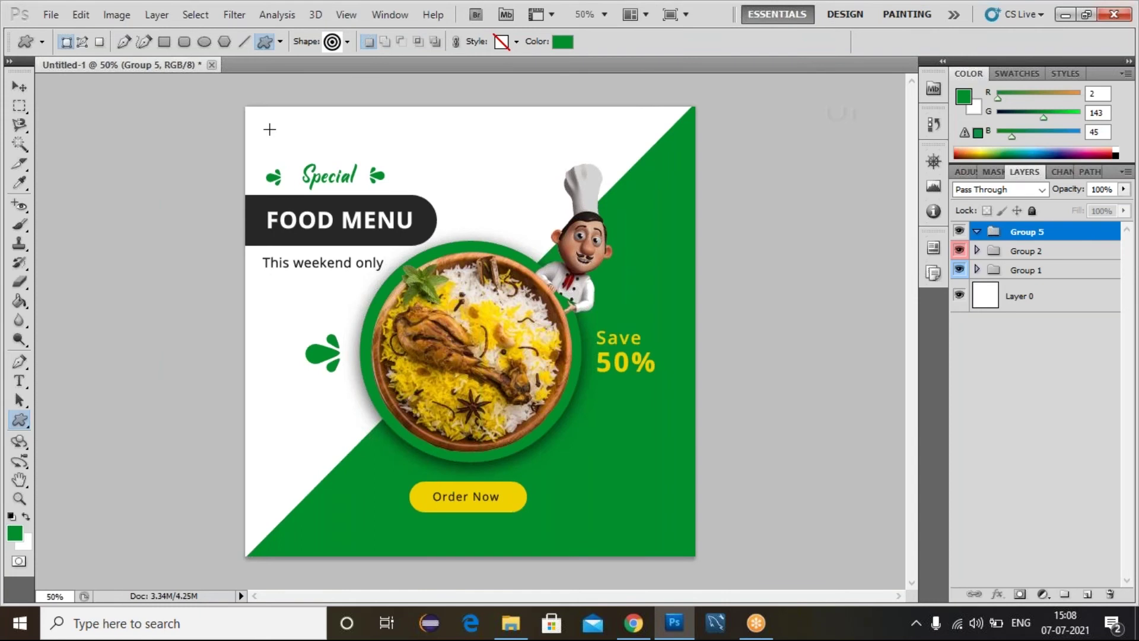
left_click_drag(269, 130, 294, 158)
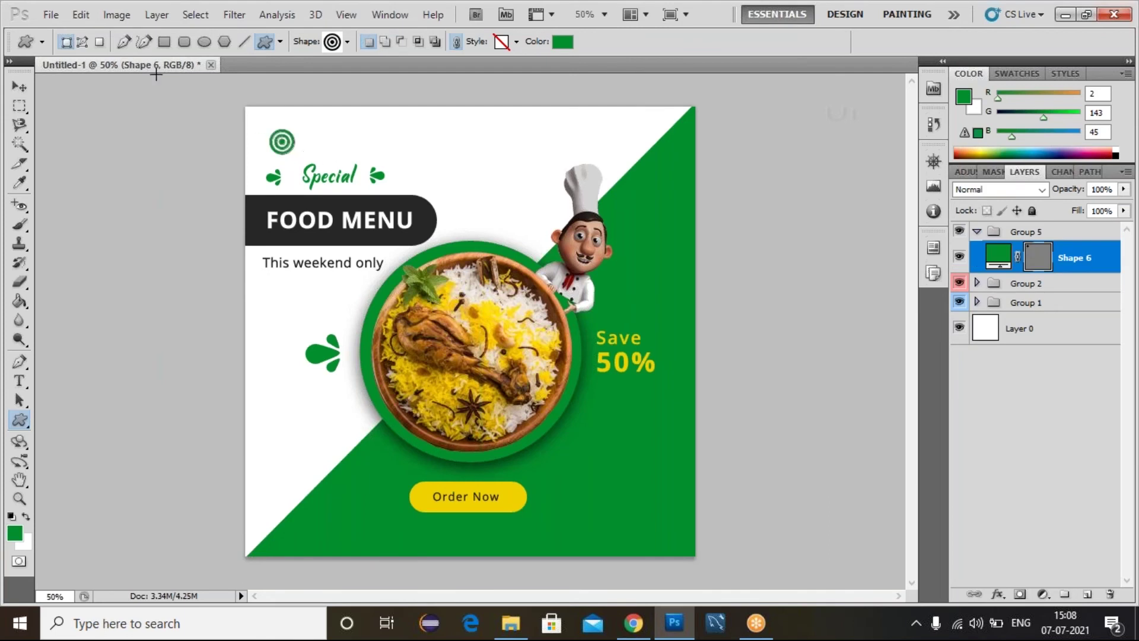
left_click(22, 88)
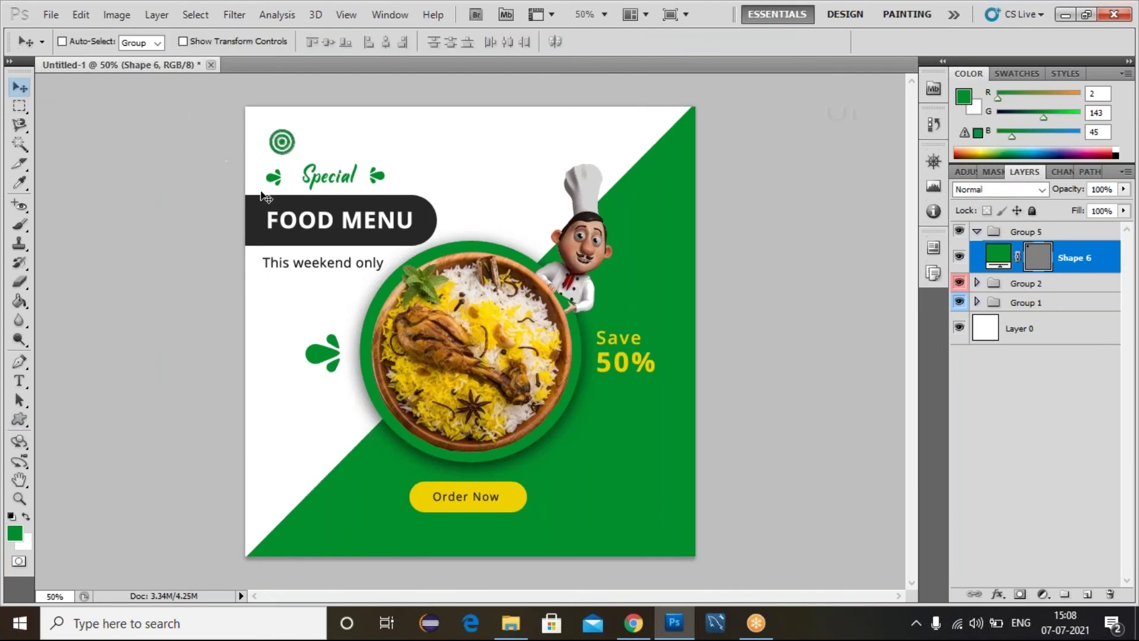
left_click_drag(307, 176, 300, 166)
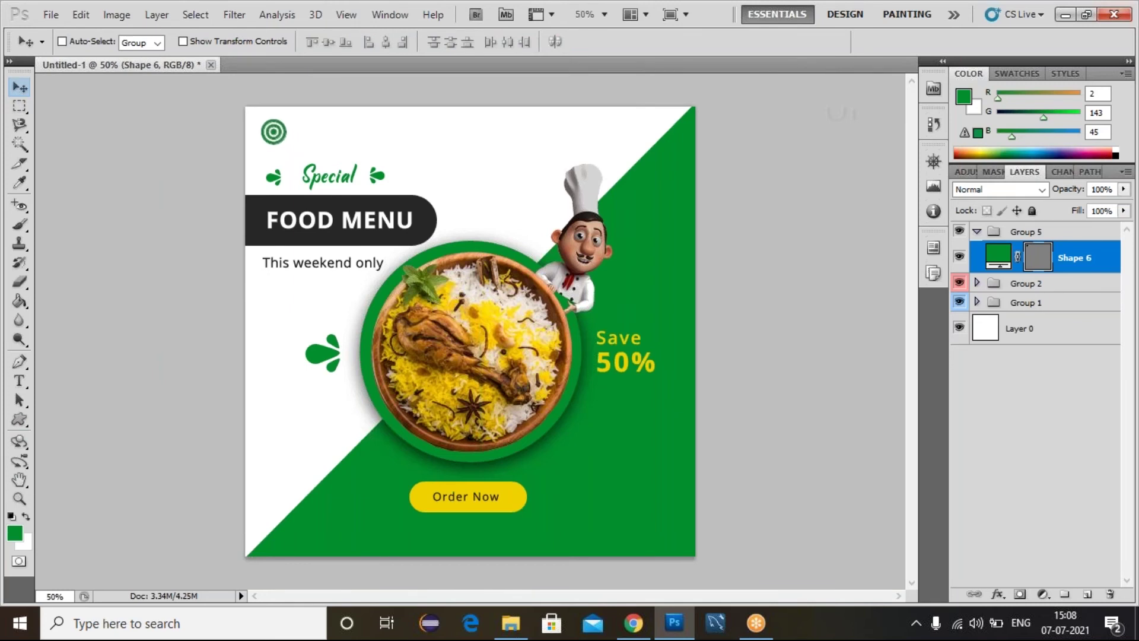
Add the text "logo here" beside the target shape within Group 5.
left_click(1010, 462)
left_click(1031, 232)
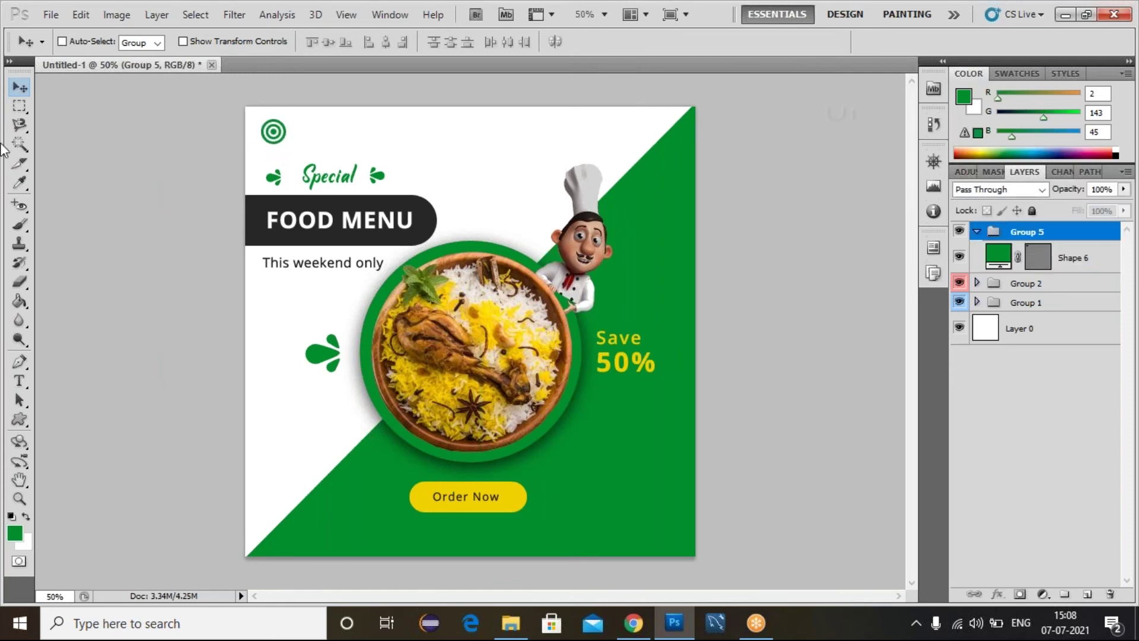
left_click(18, 385)
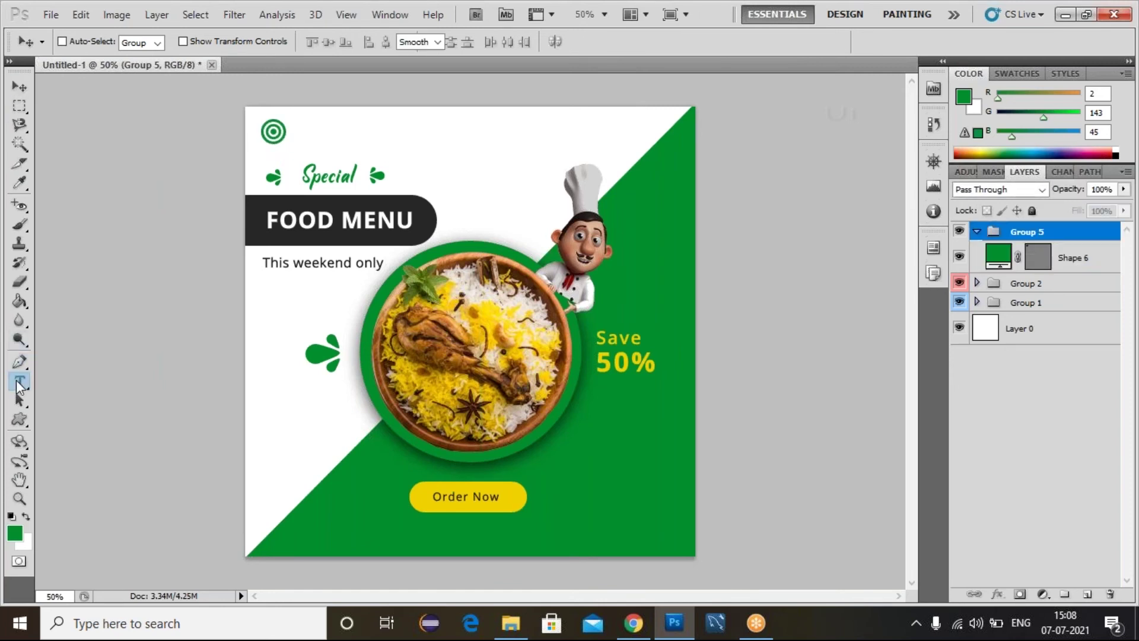
left_click(301, 131)
type("lo")
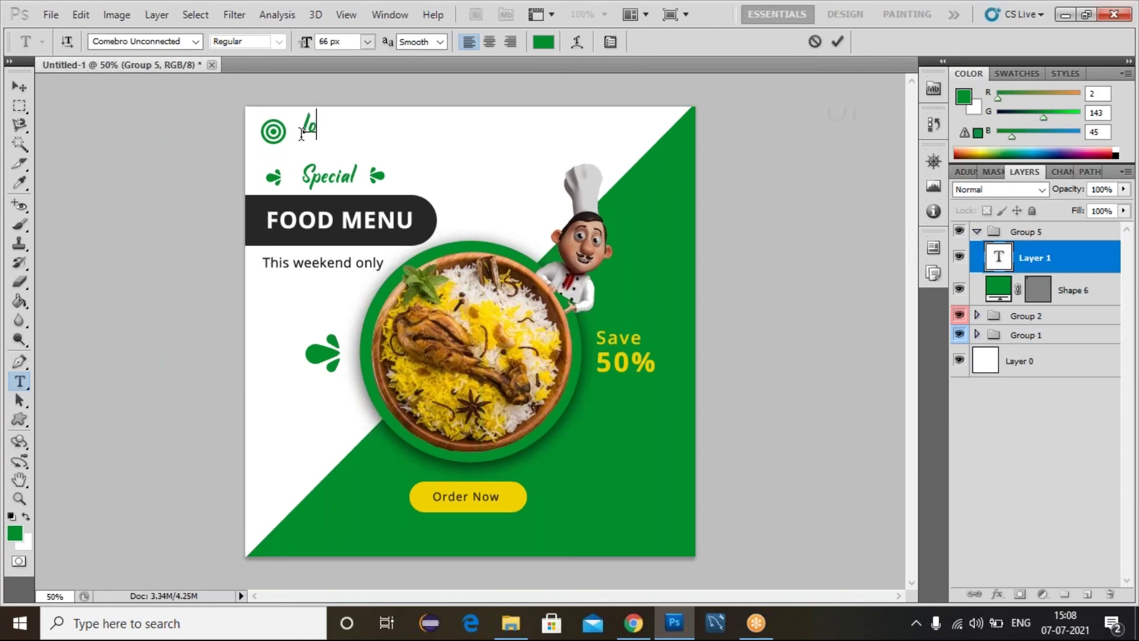
type("go here")
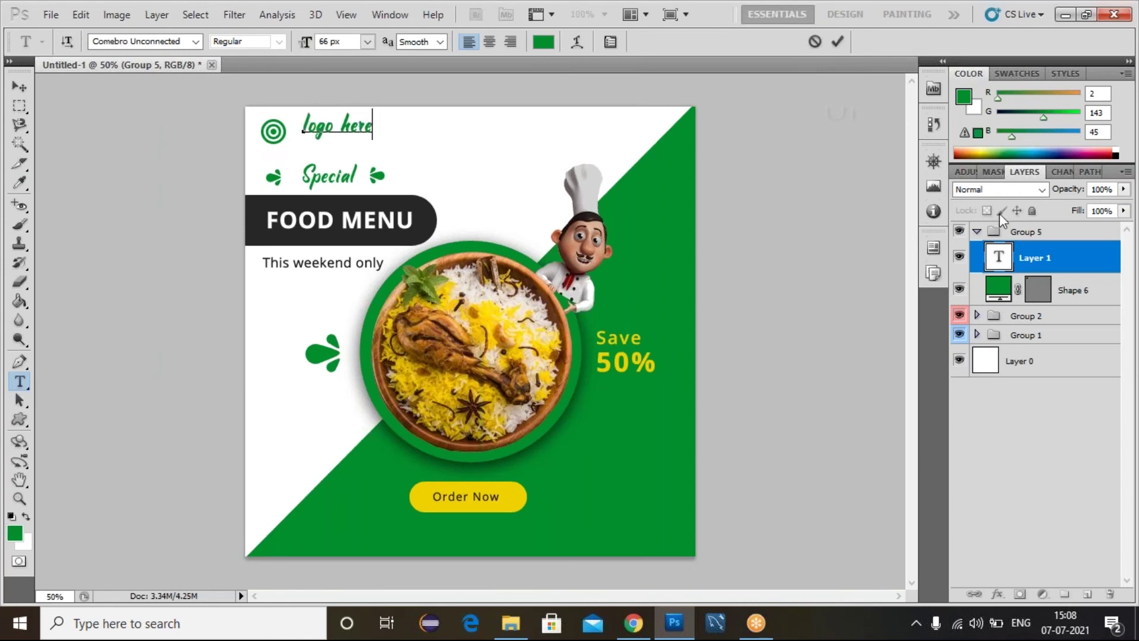
Select the entire "logo here" text and change its font to Open Sans SemiBold.
left_click(990, 261)
key("Return")
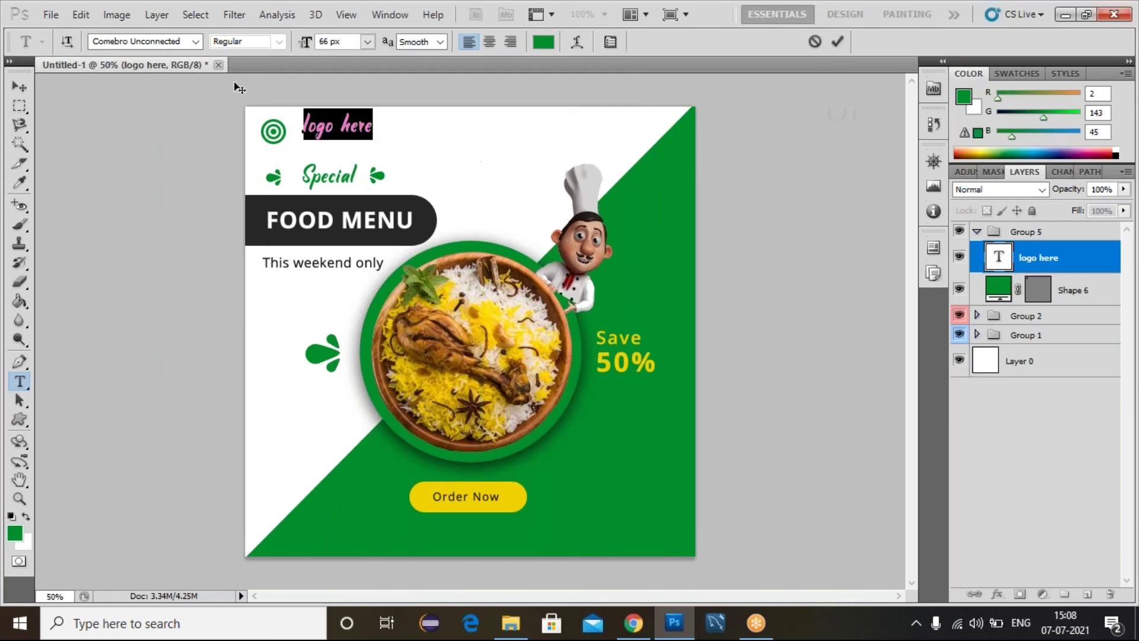
left_click(181, 48)
type("Open")
key("Return")
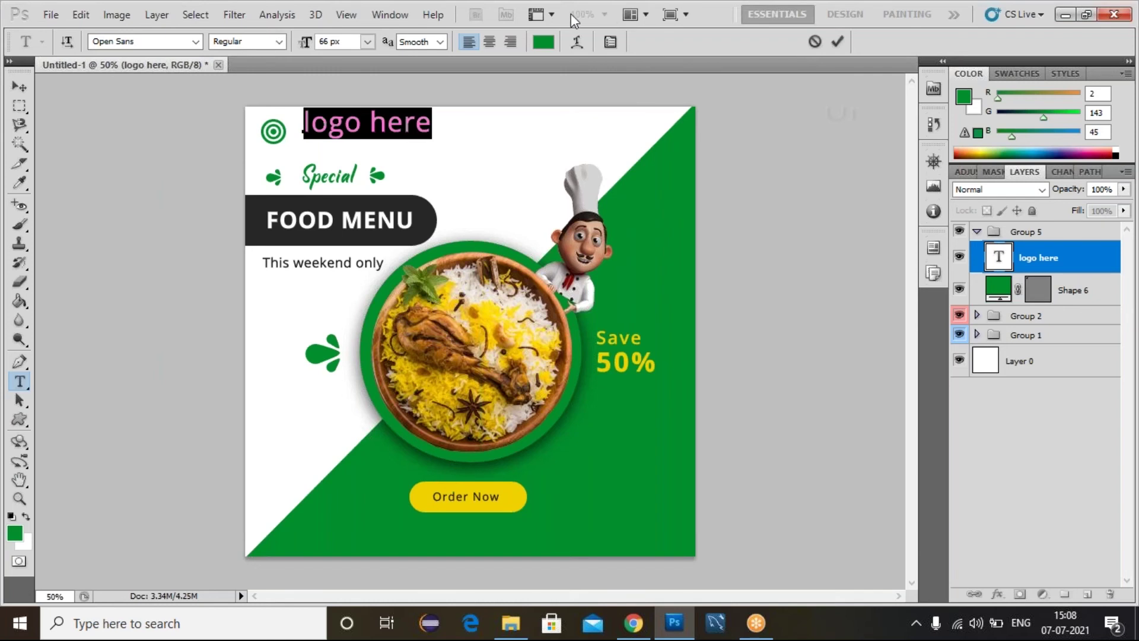
left_click(276, 45)
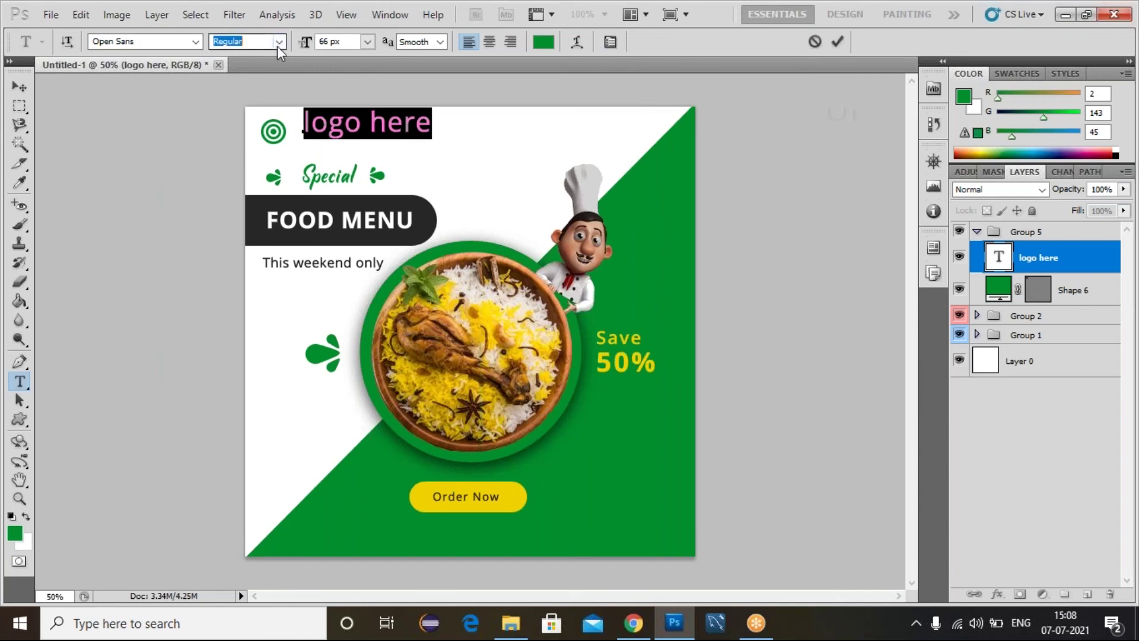
left_click(277, 42)
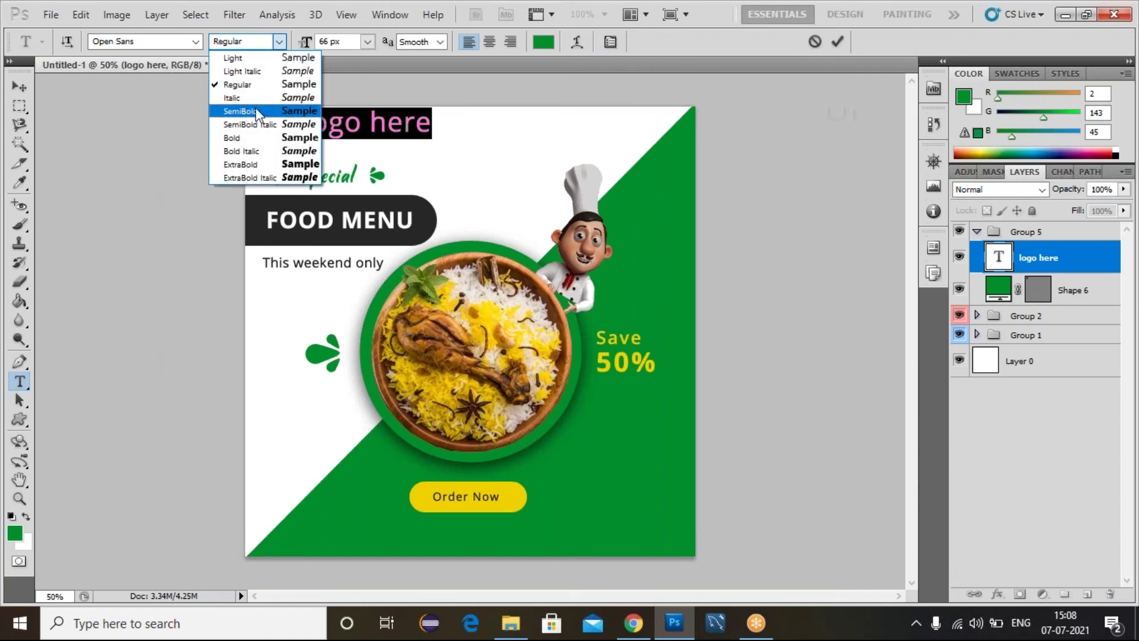
left_click(256, 113)
Turn on All Caps for the logo text and set its font size to 32 px.
left_click(612, 43)
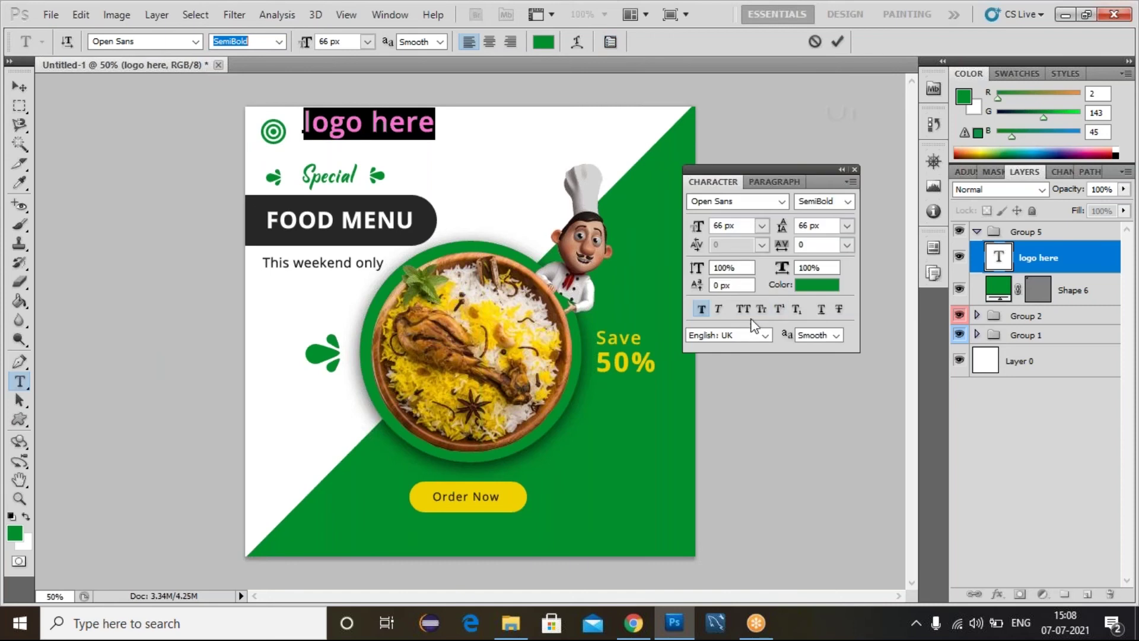
left_click(739, 307)
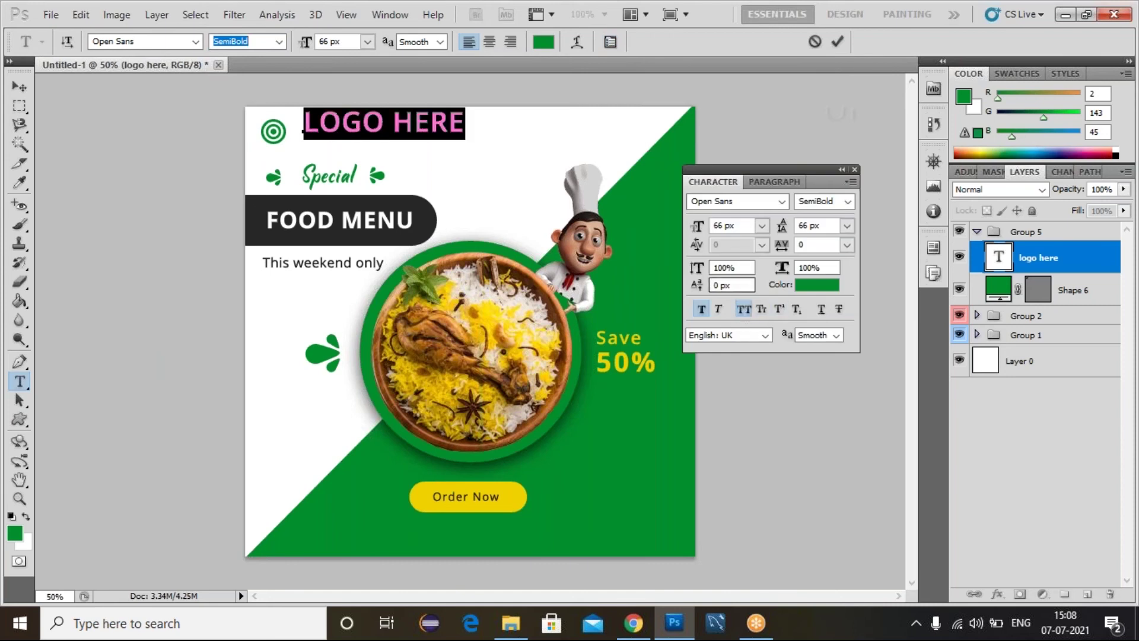
double_click(718, 226)
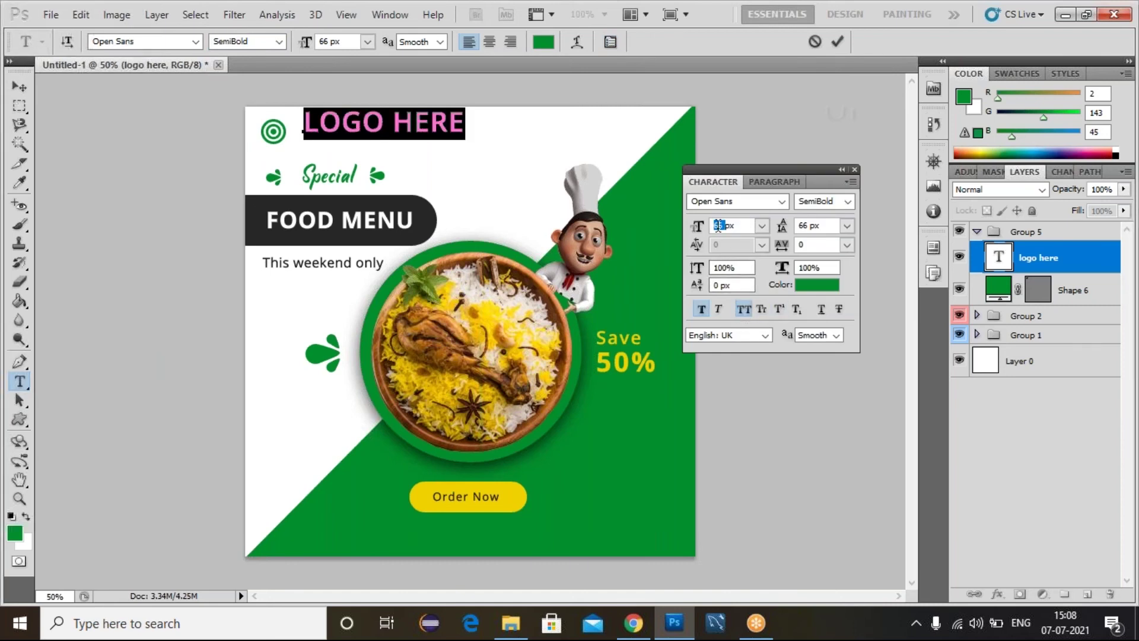
type("34")
key("Return")
key("Down")
key("Down")
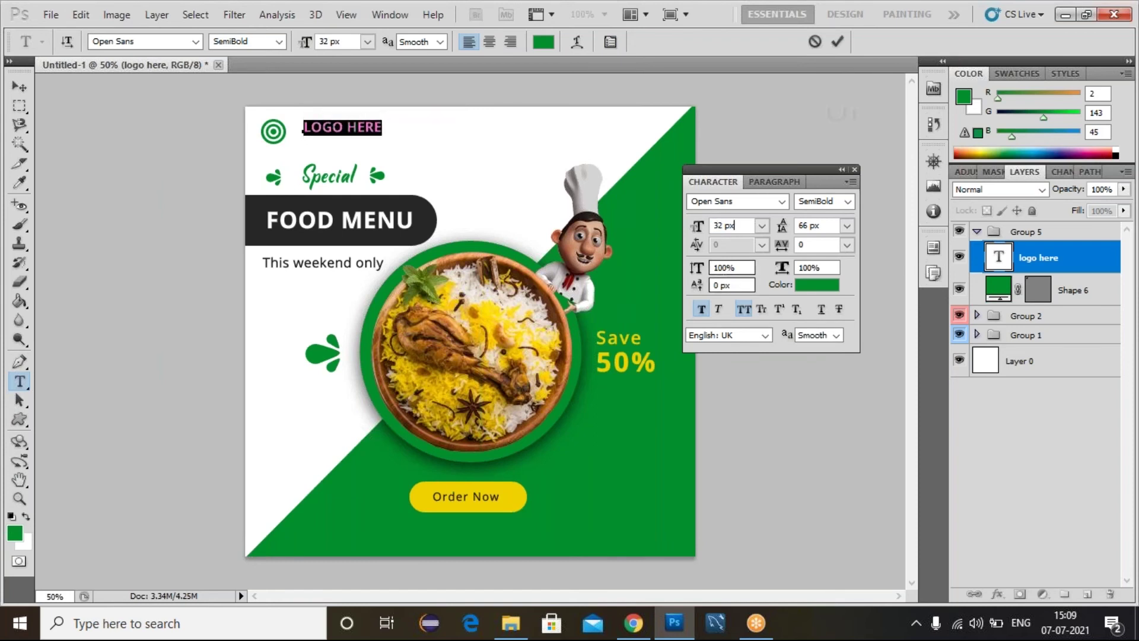
Change the logo text's colour to black (000000) and close the character settings.
left_click(802, 296)
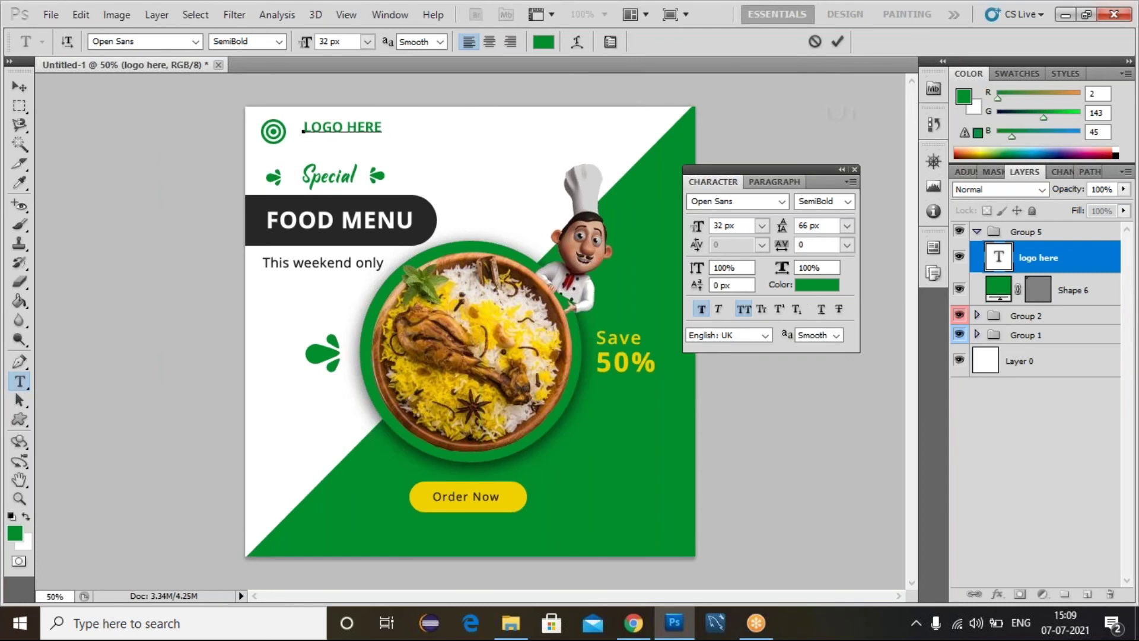
left_click_drag(830, 415, 702, 513)
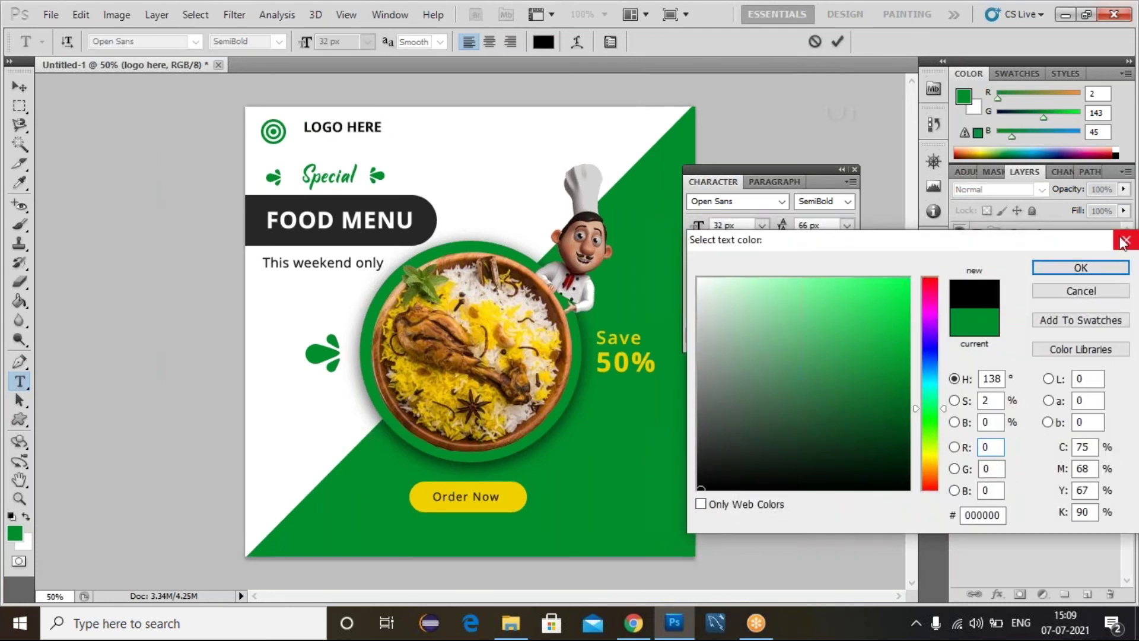
left_click(1081, 268)
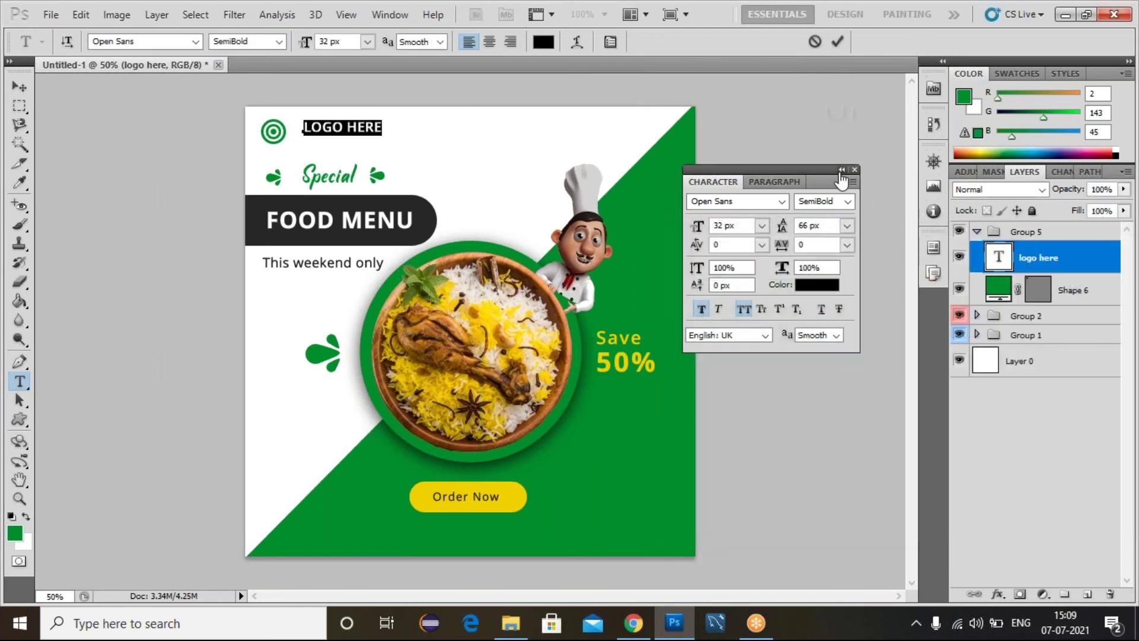
left_click(854, 170)
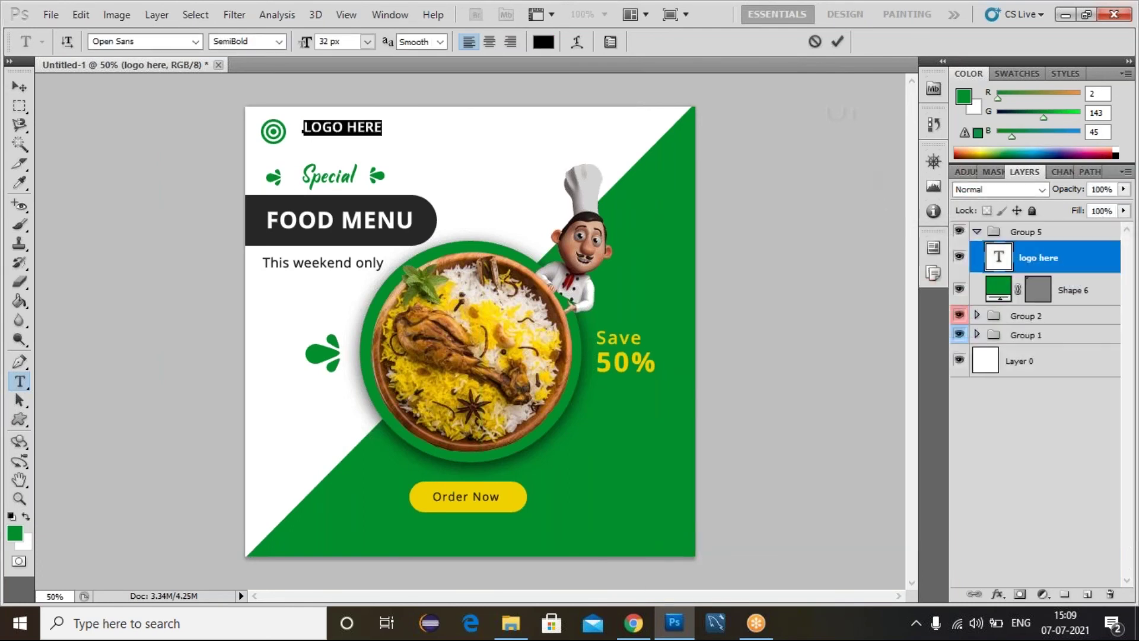
Nudge the "LOGO HERE" text left and slightly down so it sits directly beside the green target shape, vertically centred on it.
left_click(28, 86)
key("Left")
key("Left")
key("Left")
key("Left")
key("Left")
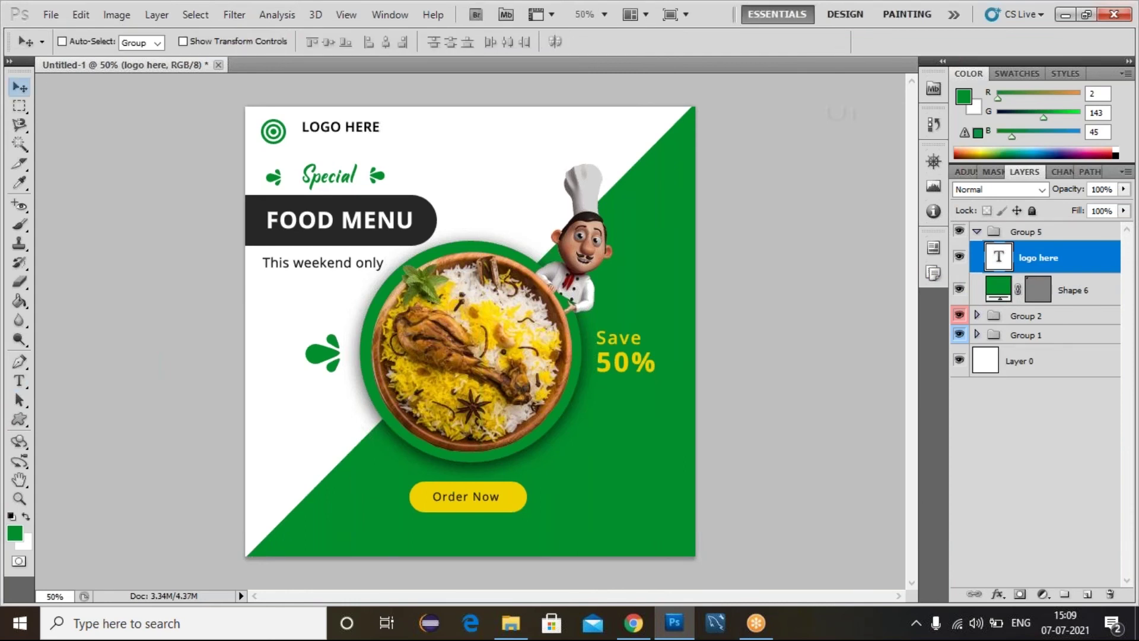
key("Left")
key("Left")
key("Left")
key("Left")
key("Left")
key("Left")
key("Left")
key("Left")
key("Left")
key("Left")
key("Left")
key("Left")
key("Left")
key("Left")
key("Left")
key("Left")
key("Left")
key("Left")
key("Left")
key("Left")
key("Left")
key("Left")
key("Left")
key("Down")
key("Down")
key("Down")
key("Down")
key("Down")
key("Down")
key("Down")
key("Down")
key("Down")
key("Down")
key("Down")
key("Down")
key("Down")
key("Down")
key("Down")
key("Down")
key("Left")
key("Left")
key("Left")
key("Left")
key("Left")
key("Left")
key("Left")
key("Left")
key("Left")
key("Left")
key("Left")
key("Left")
key("Left")
key("Left")
key("Left")
key("Left")
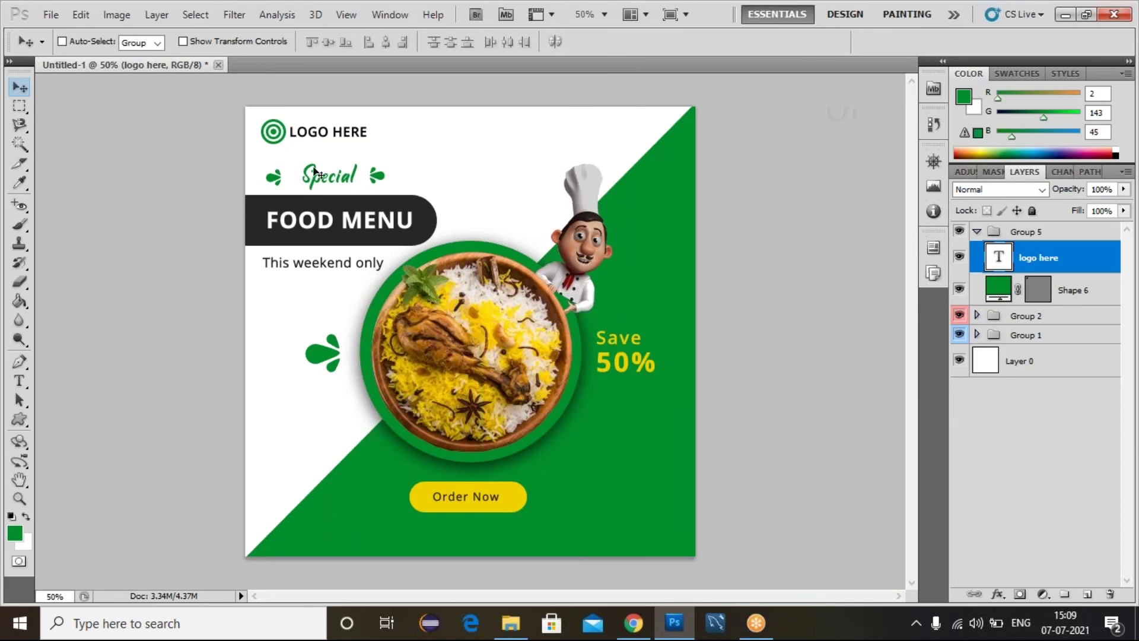
Reduce the "LOGO HERE" font size to 27 px and nudge the text down to realign it with the target shape.
key("t")
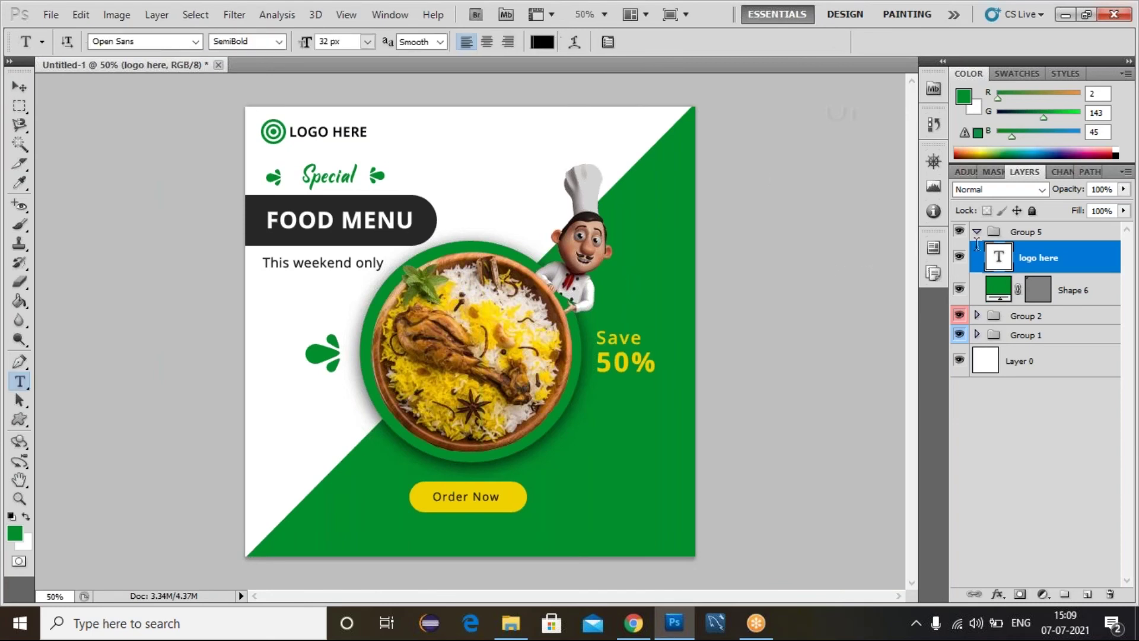
double_click(999, 256)
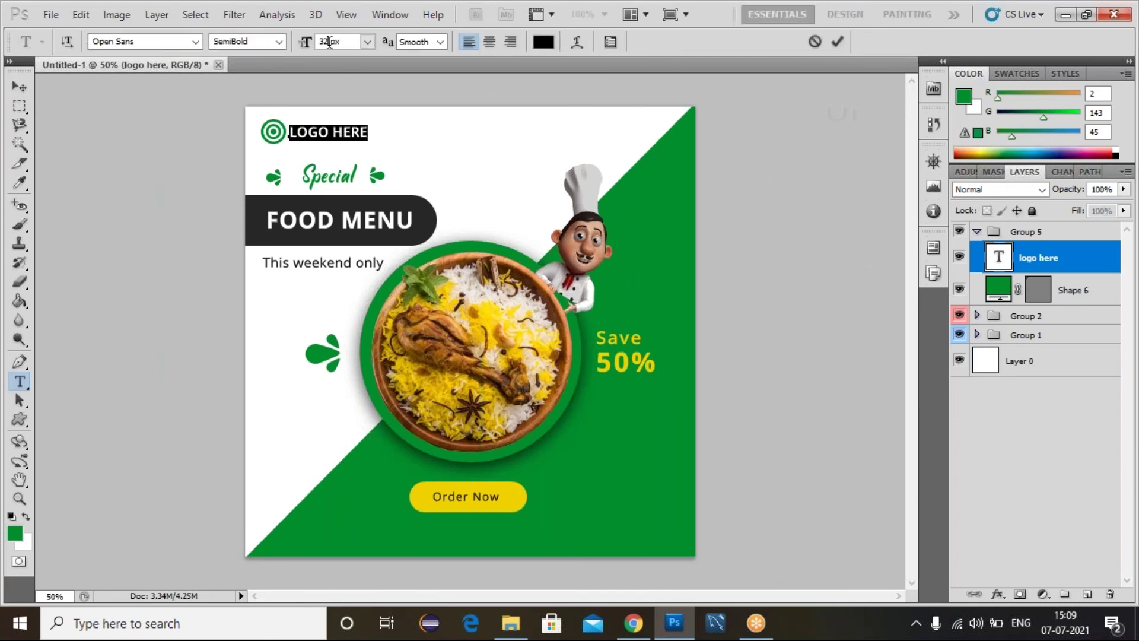
key("Down")
key("Down")
key("Down")
key("Down")
key("Down")
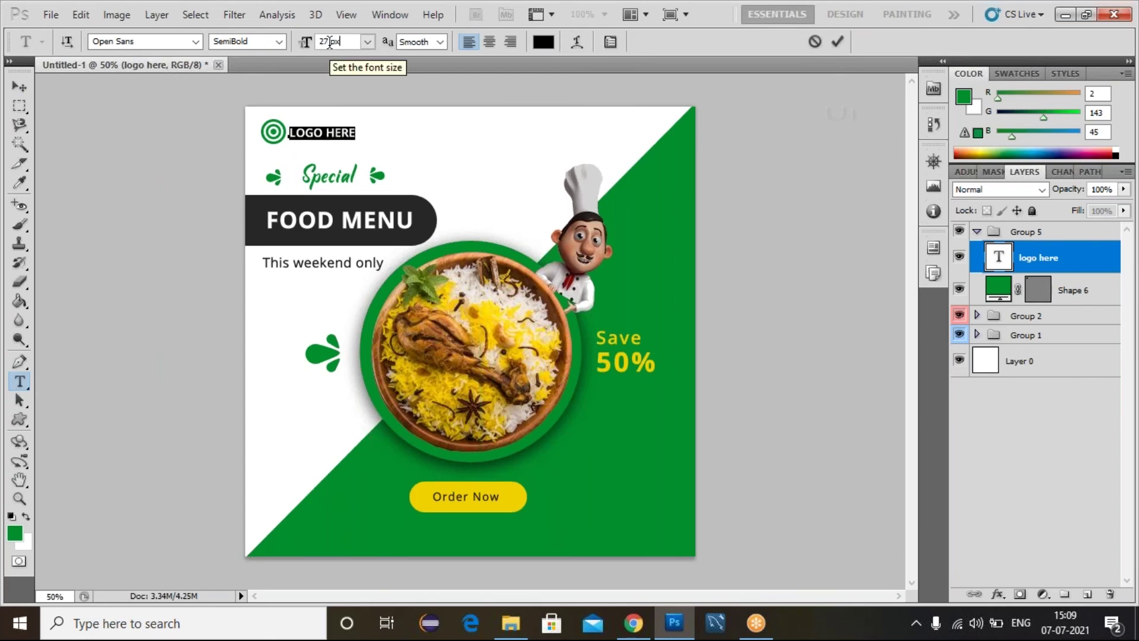
left_click(20, 86)
key("Down")
key("Down")
key("Down")
key("Down")
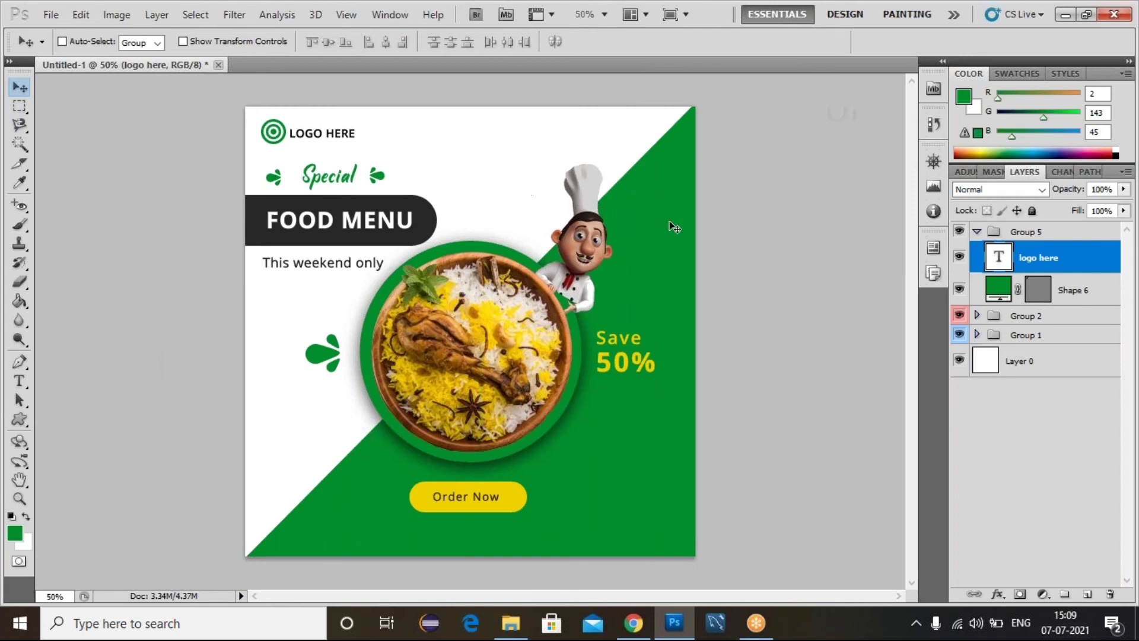
Scale the green target shape on the Shape 6 layer proportionally down to about 70% and deselect the layer.
left_click(1049, 304)
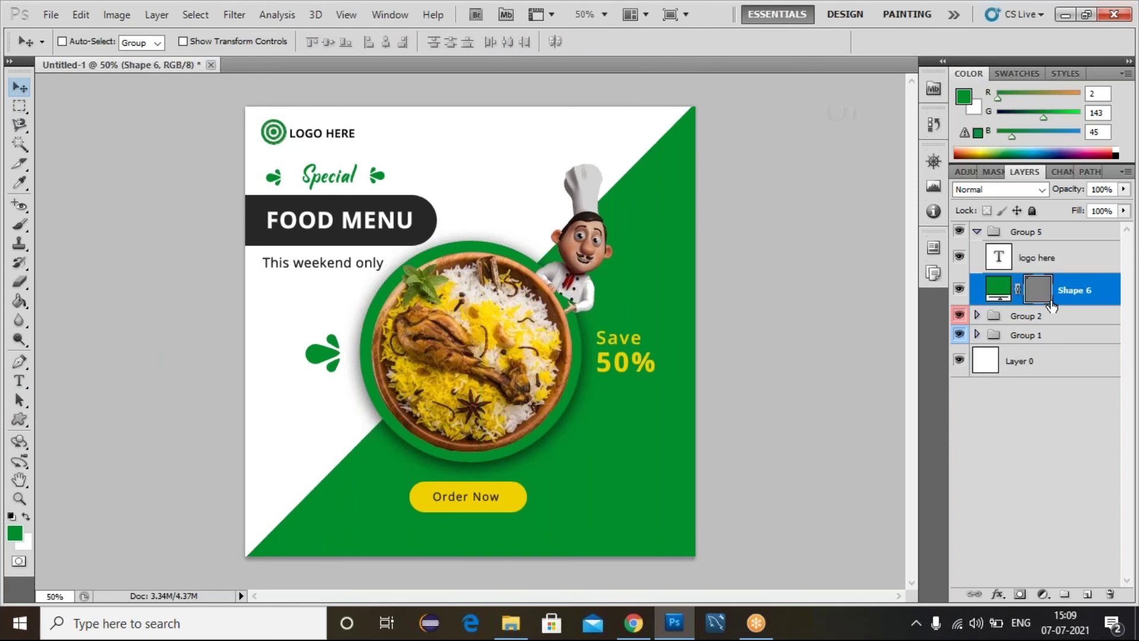
key("ctrl+t")
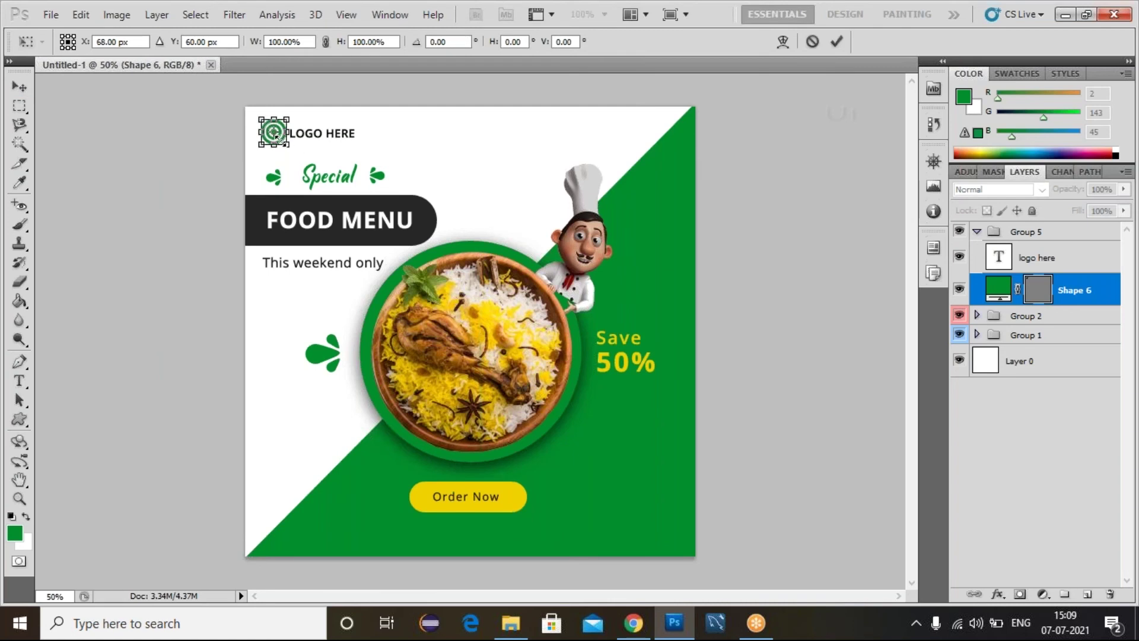
type("70")
key("Return")
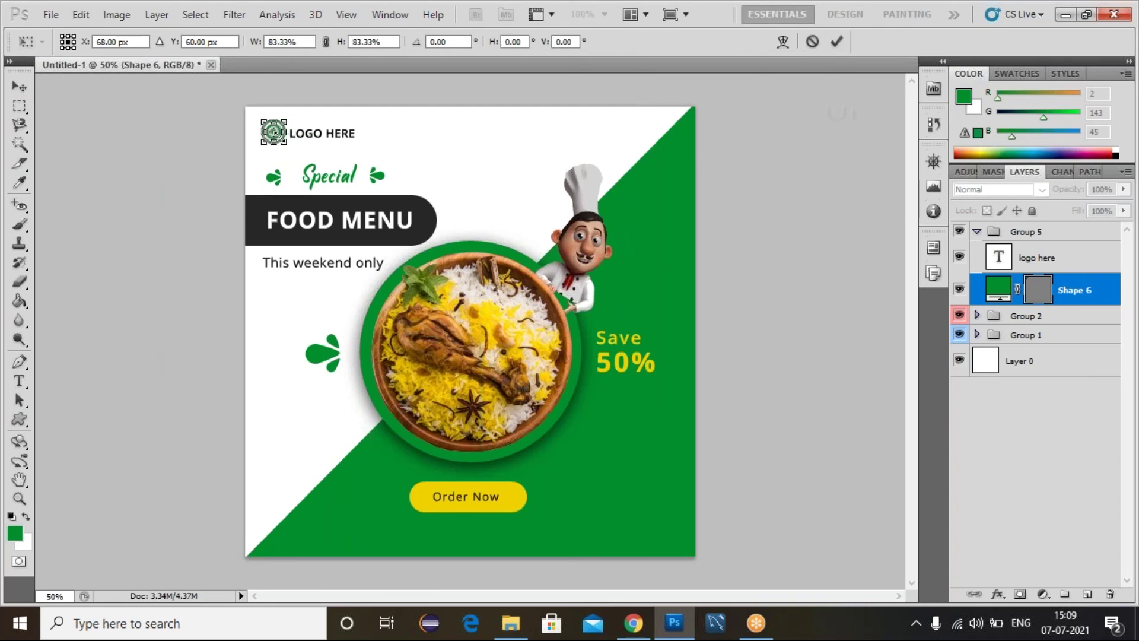
key("Return")
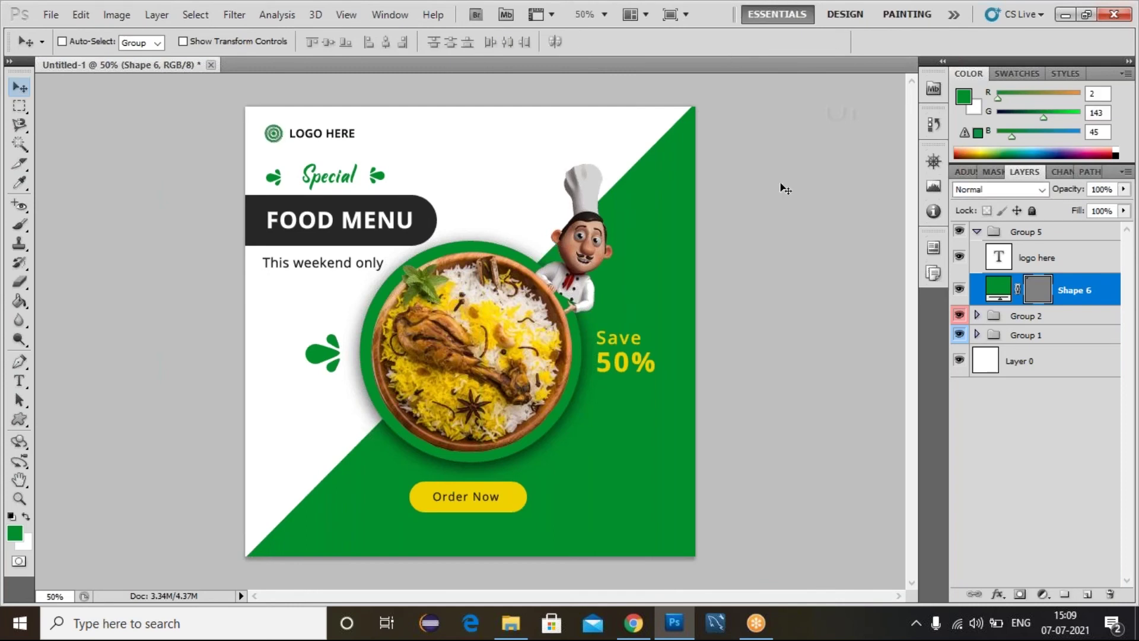
left_click(1080, 486)
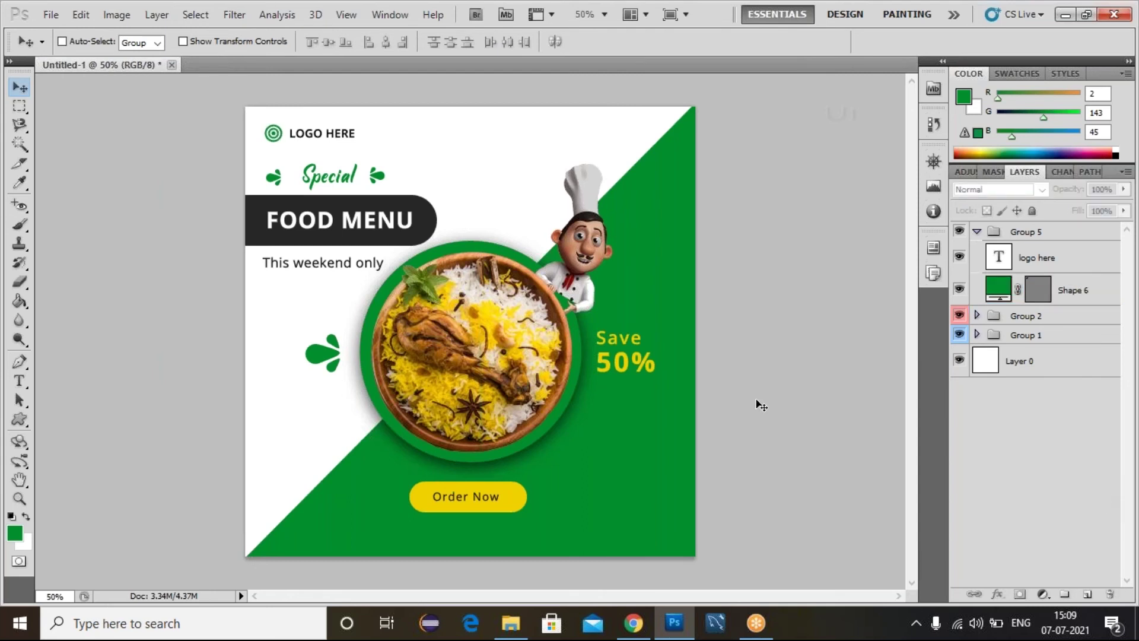
left_click(1039, 322)
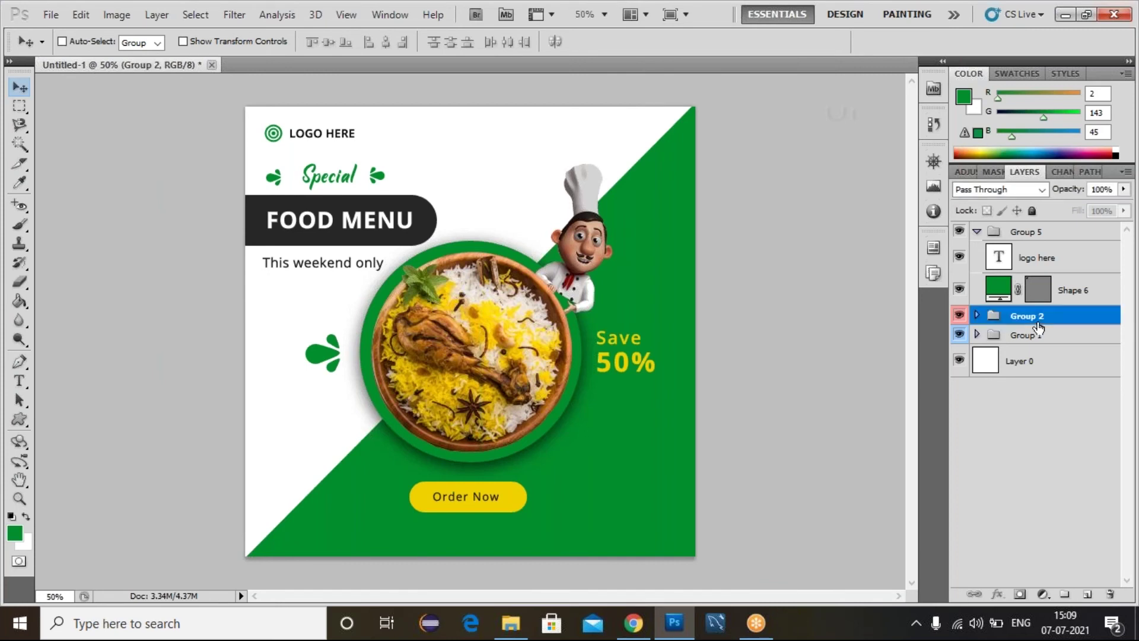
left_click(977, 316)
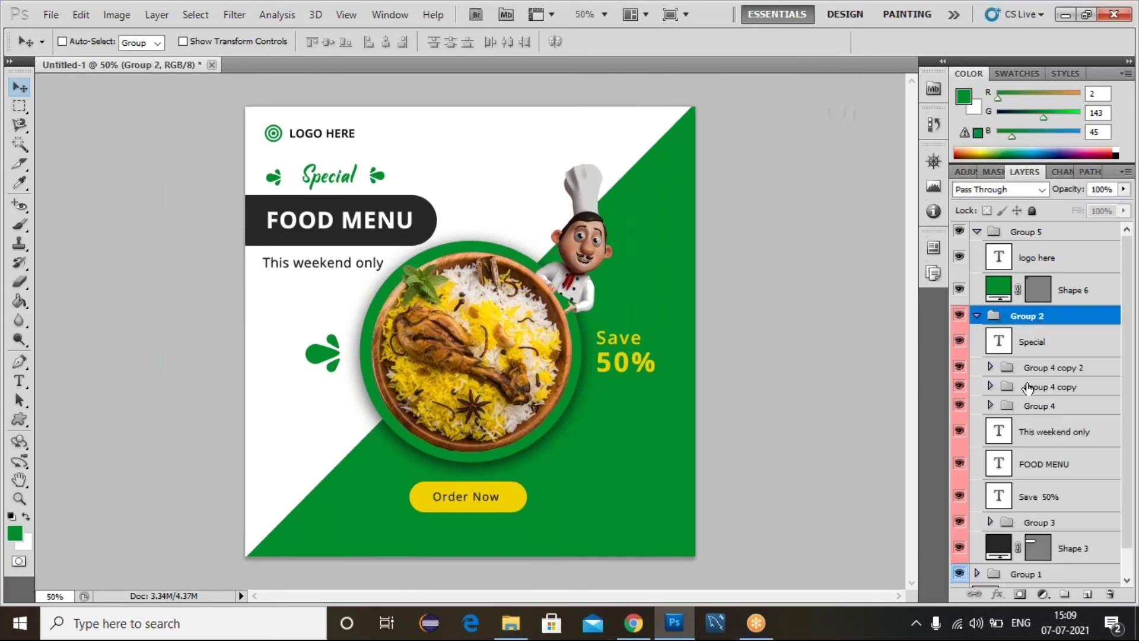
scroll(1060, 482, "down", 1)
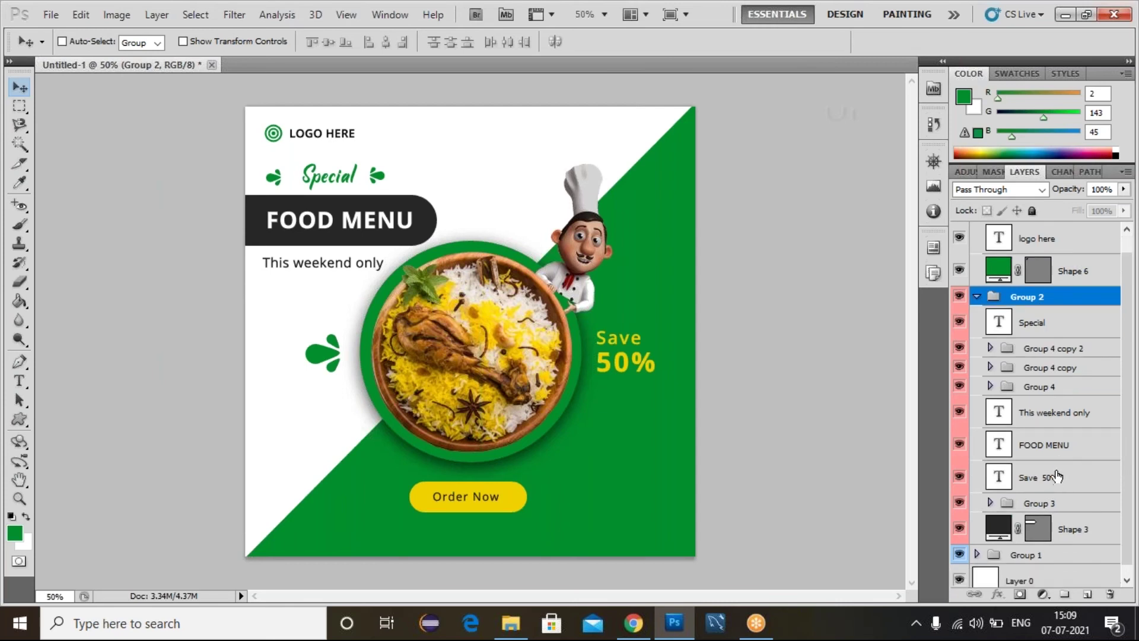
scroll(1055, 473, "down", 1)
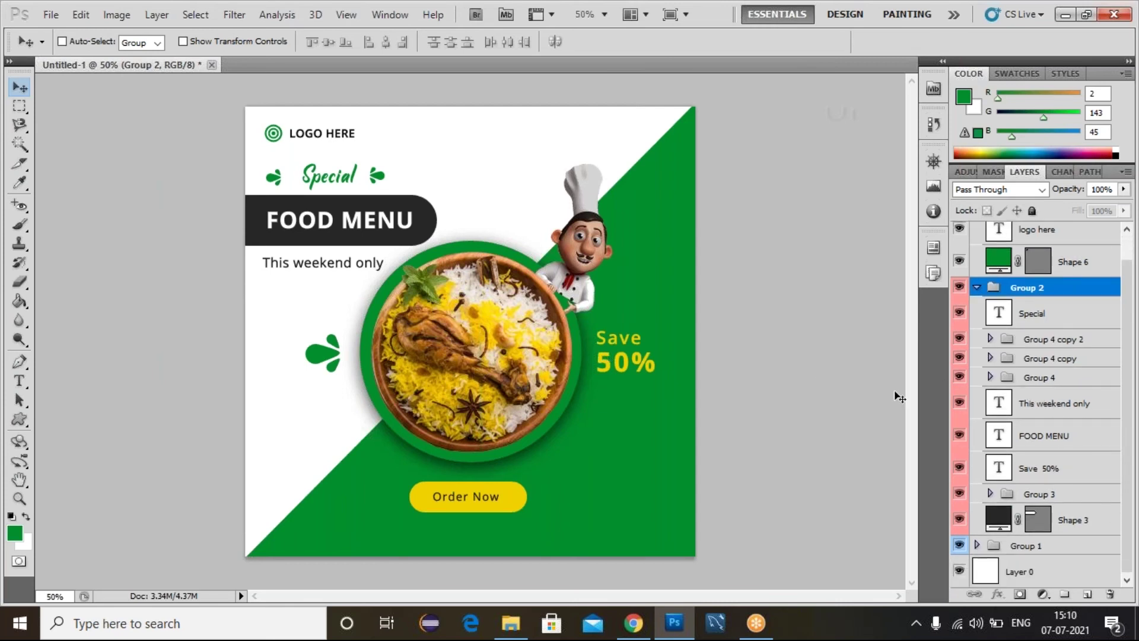
left_click(976, 288)
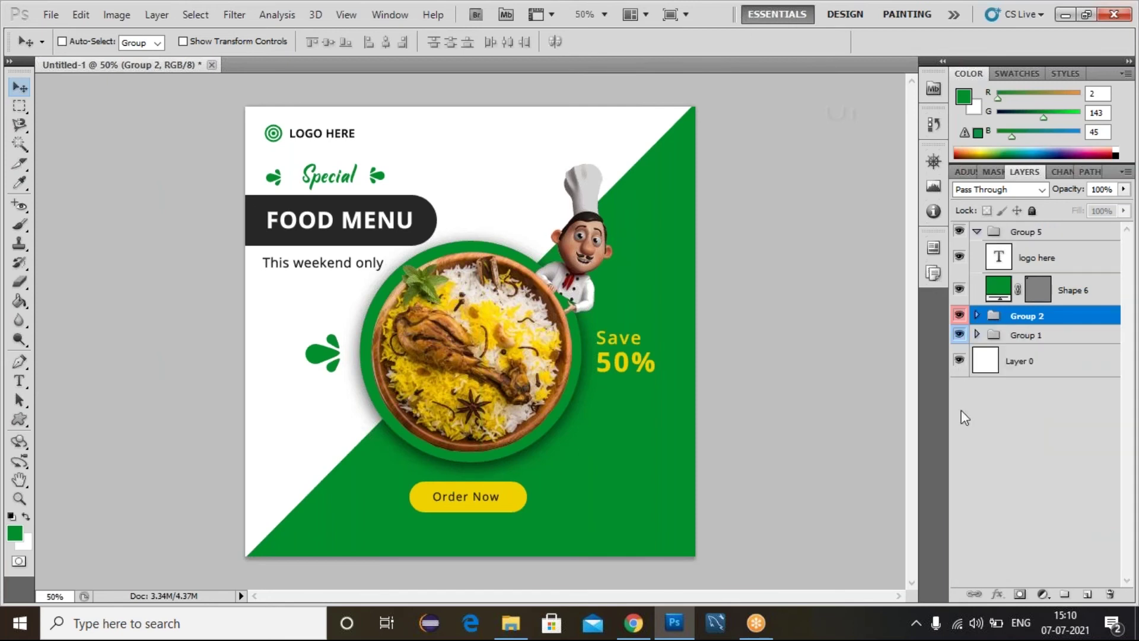
Collapse and colour-label Group 5 yellow, and create a new layer group above it.
left_click(978, 232)
right_click(961, 235)
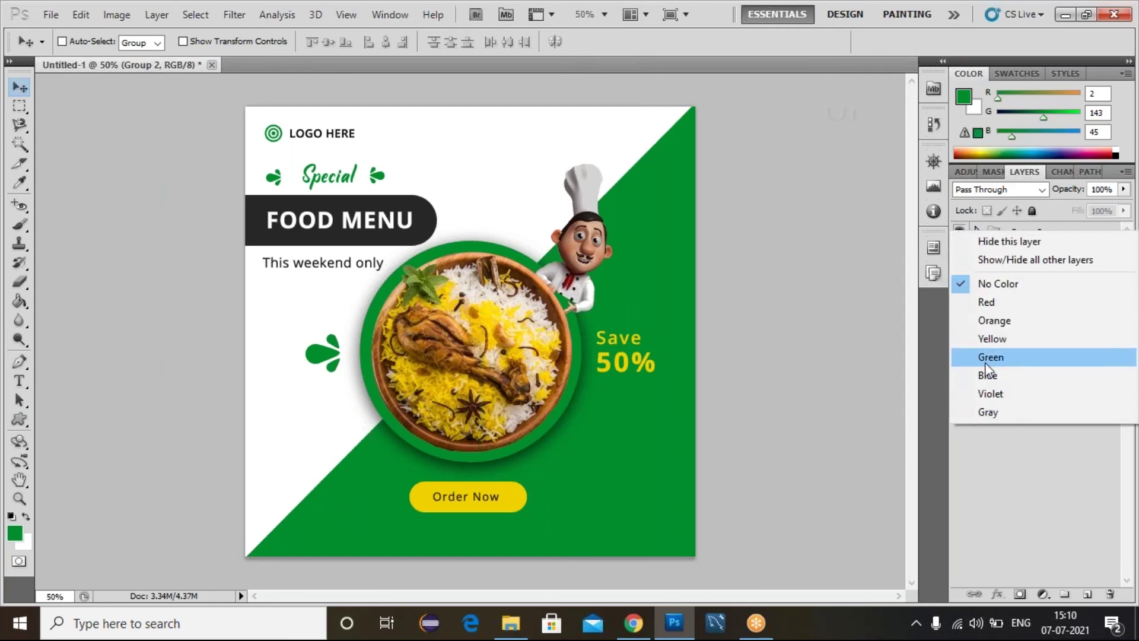
left_click(992, 338)
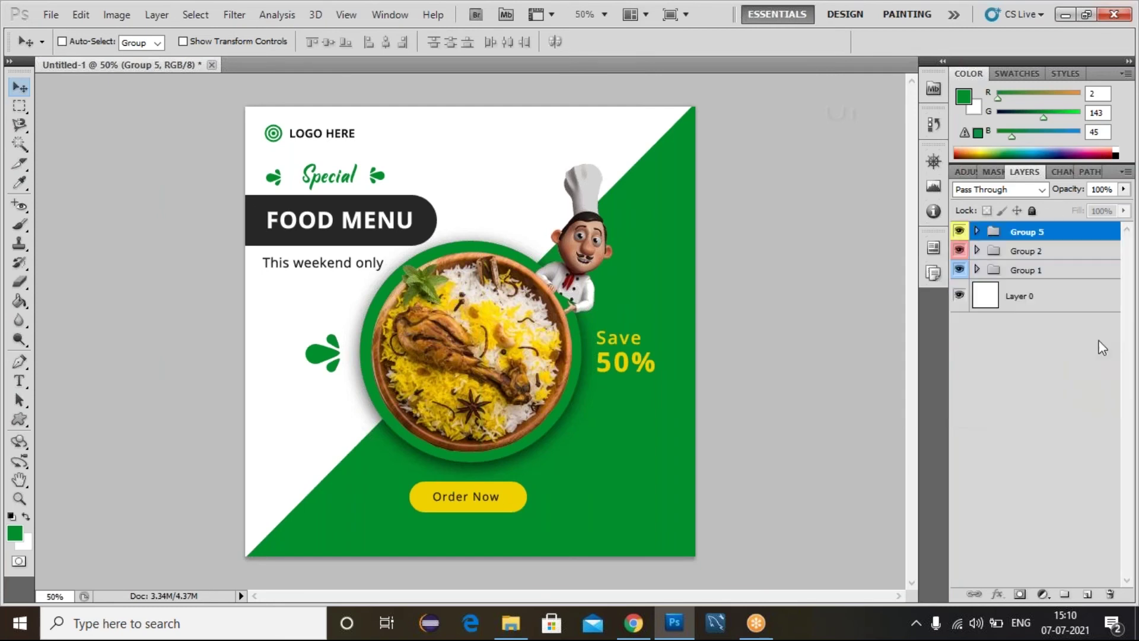
left_click(1042, 400)
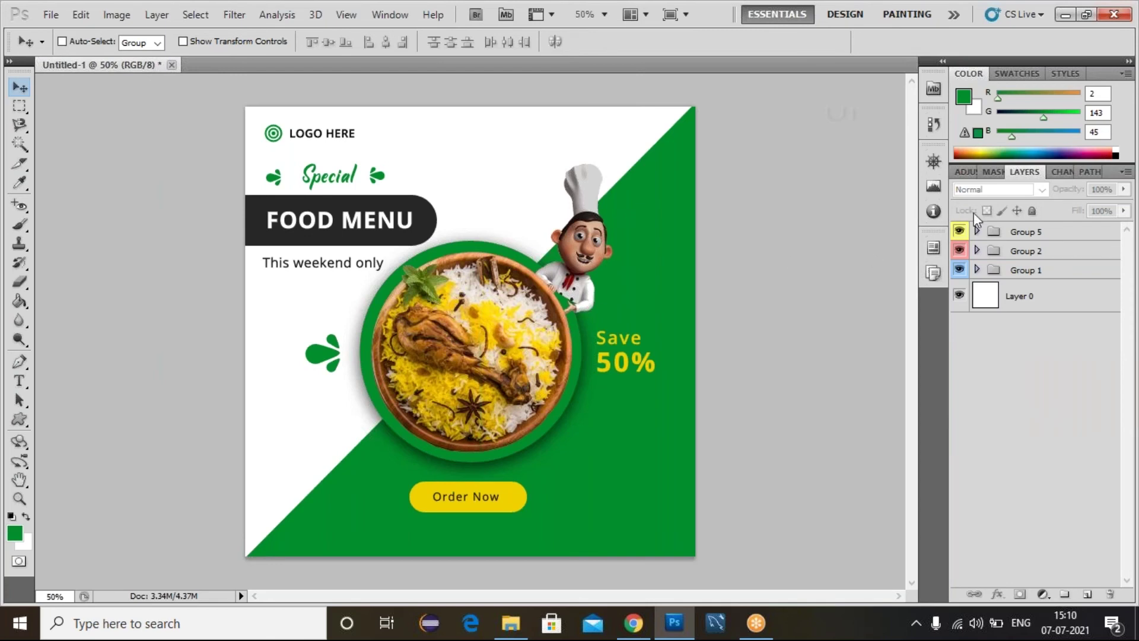
left_click(1006, 233)
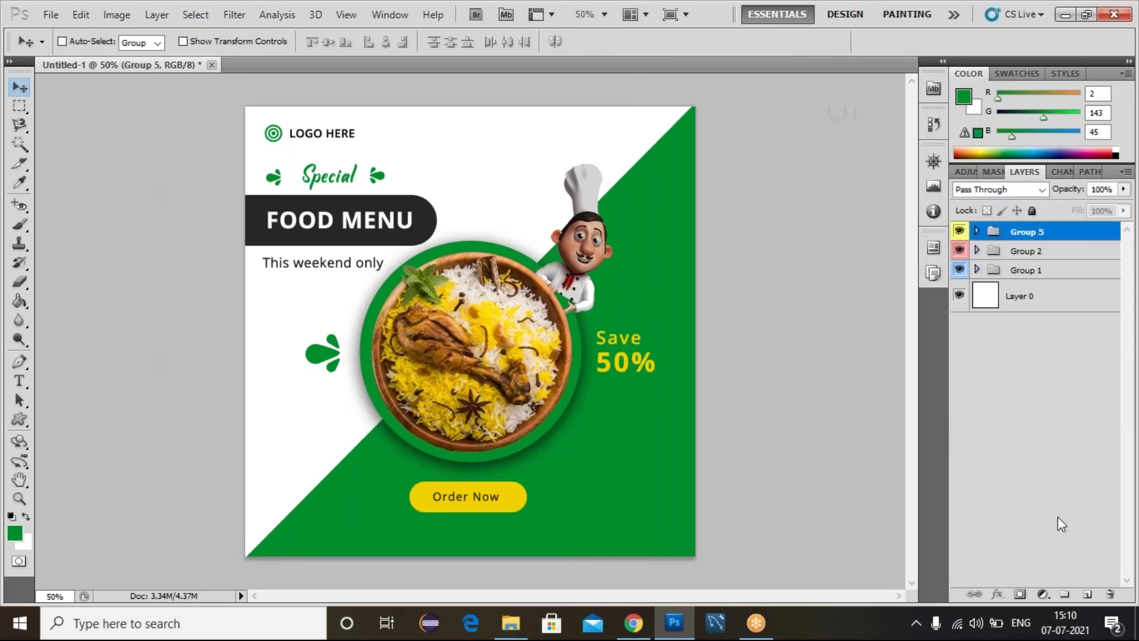
left_click(1065, 593)
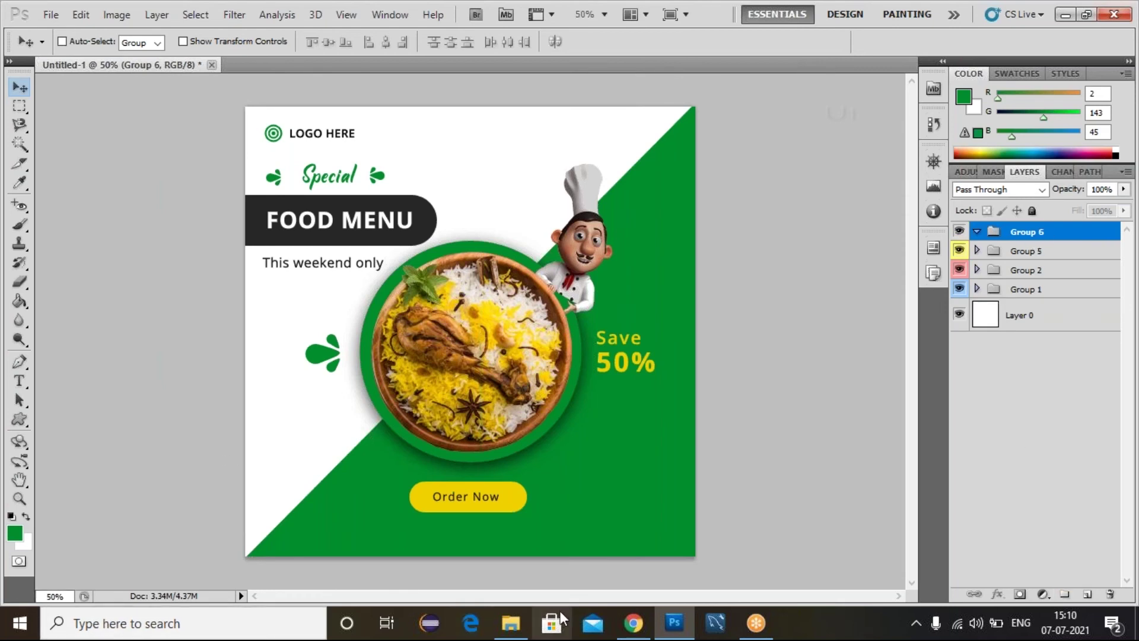
Place the computer-mouse and old-typical-phone images from the birthday folder into the poster document.
mouse_move(518, 634)
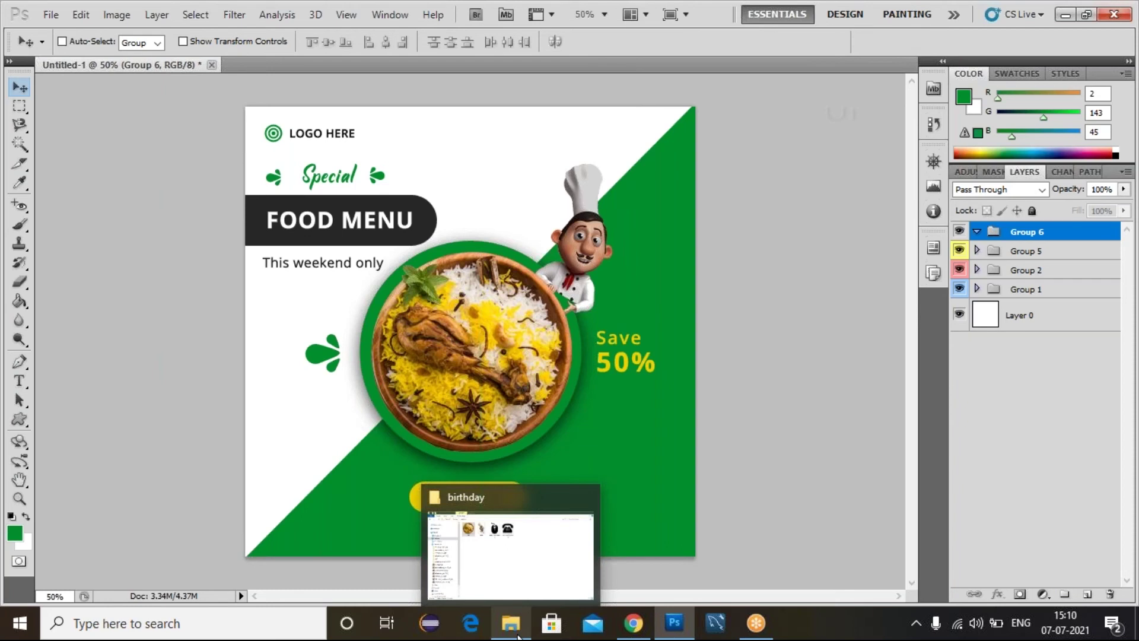
left_click(511, 562)
left_click(475, 124)
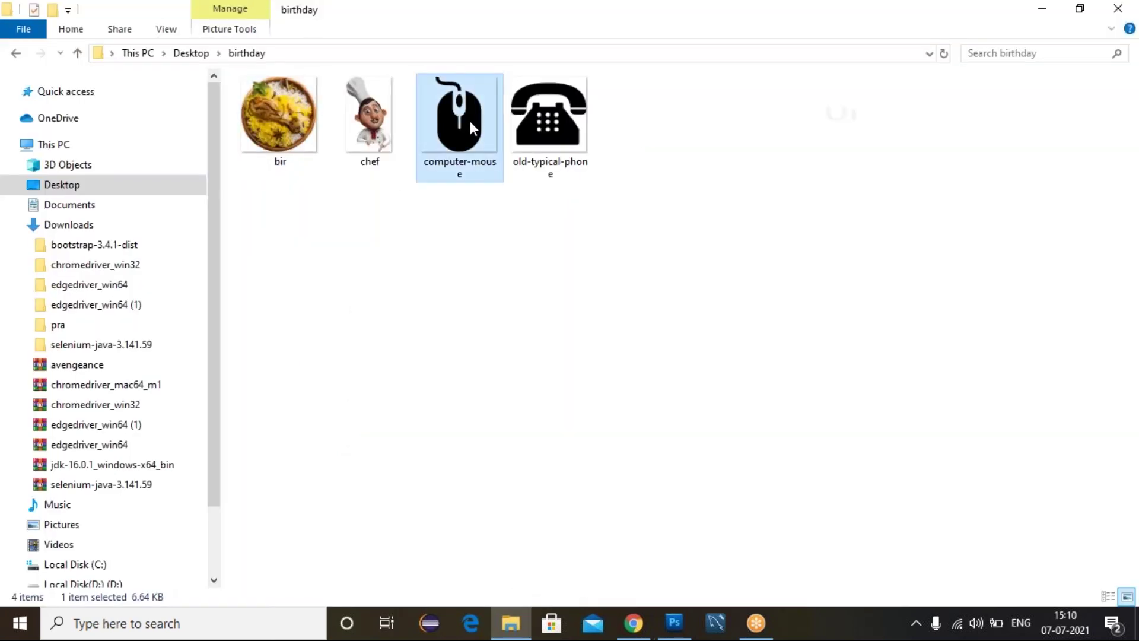
left_click(512, 109, "ctrl")
left_click_drag(511, 109, 498, 410)
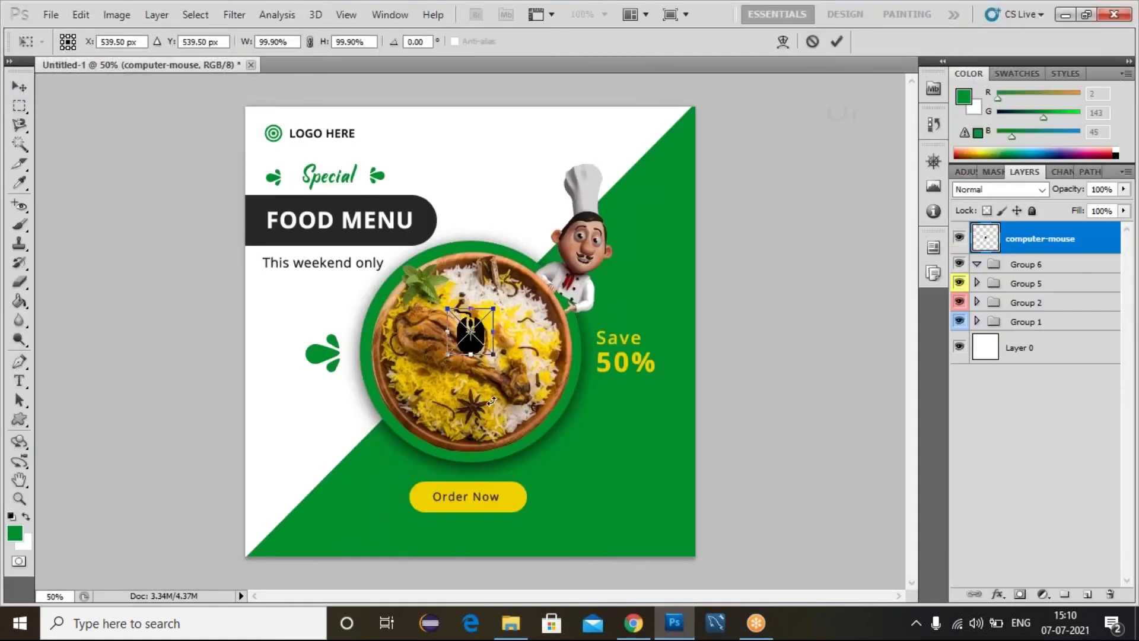
key("Return")
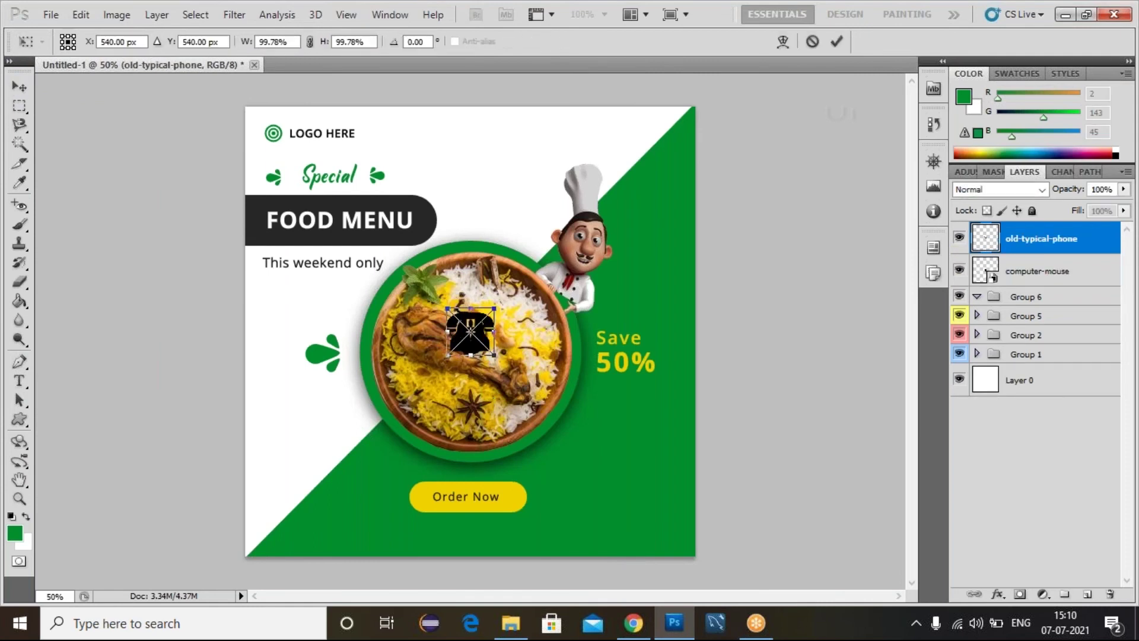
key("Return")
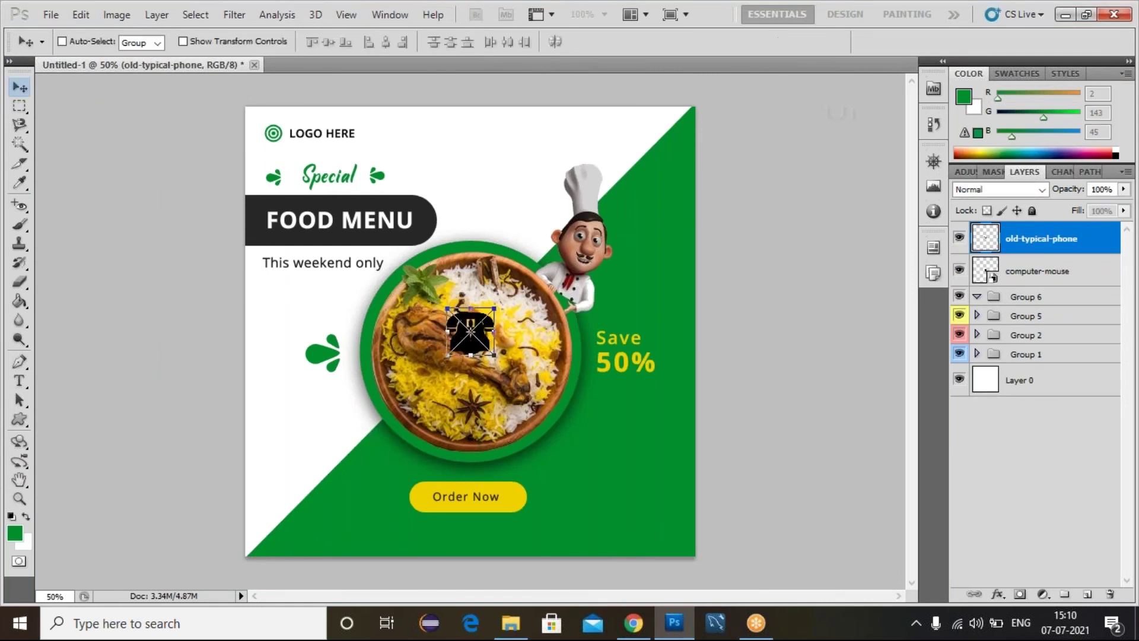
Scale the phone and mouse icons together proportionally to about 50% and move both layers into Group 6.
left_click(1048, 276)
left_click(1053, 251, "shift")
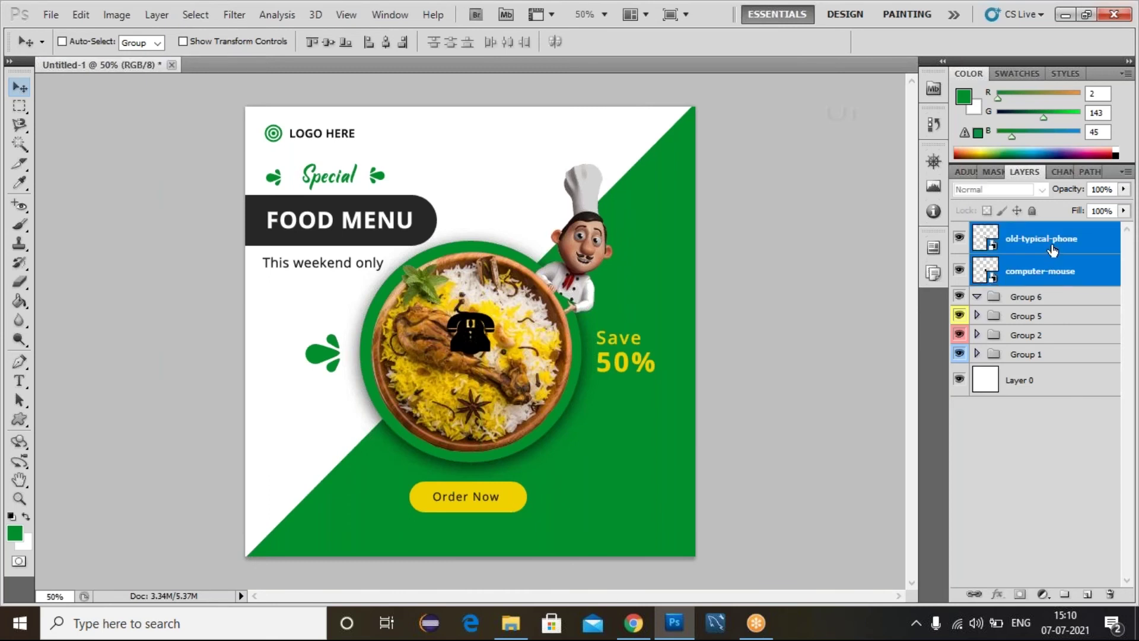
key("ctrl+t")
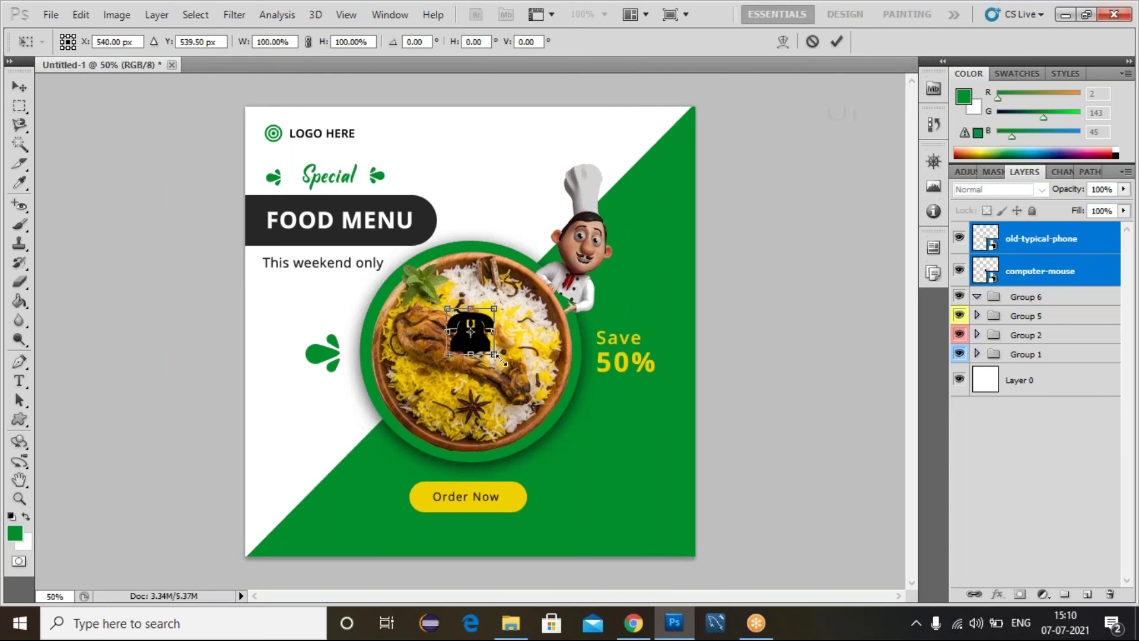
left_click_drag(494, 354, 488, 346)
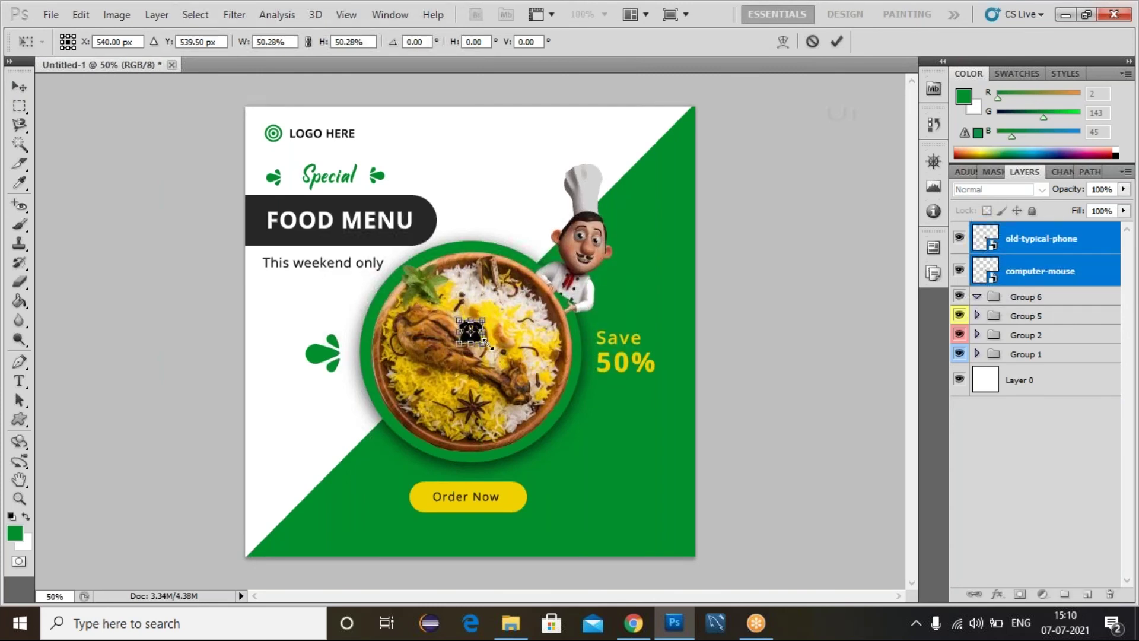
key("Return")
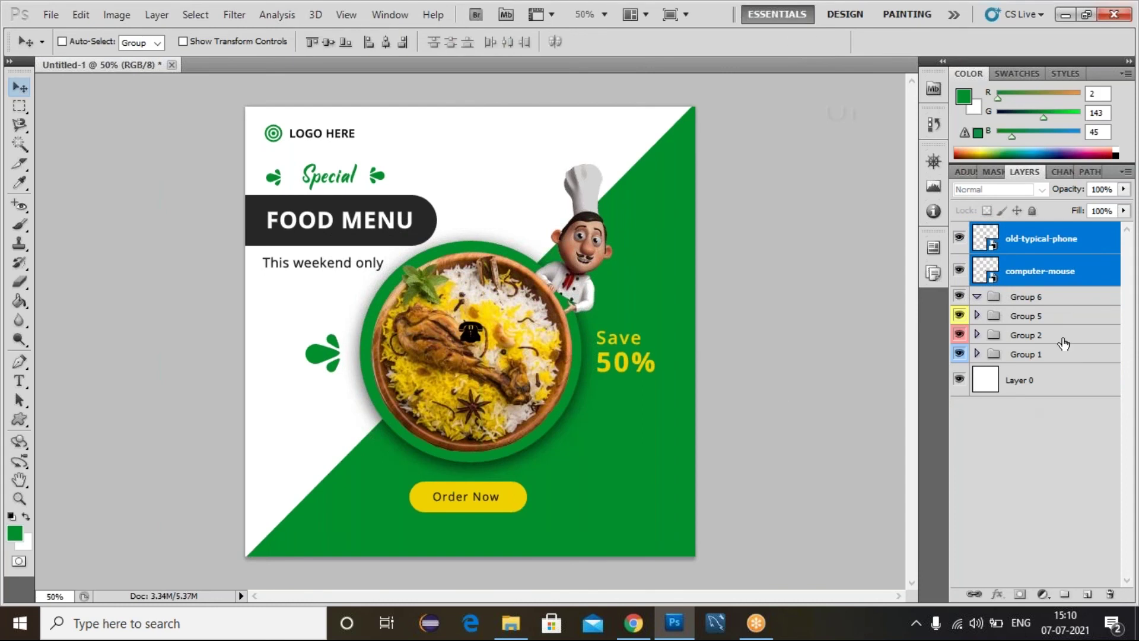
left_click_drag(1038, 249, 1030, 295)
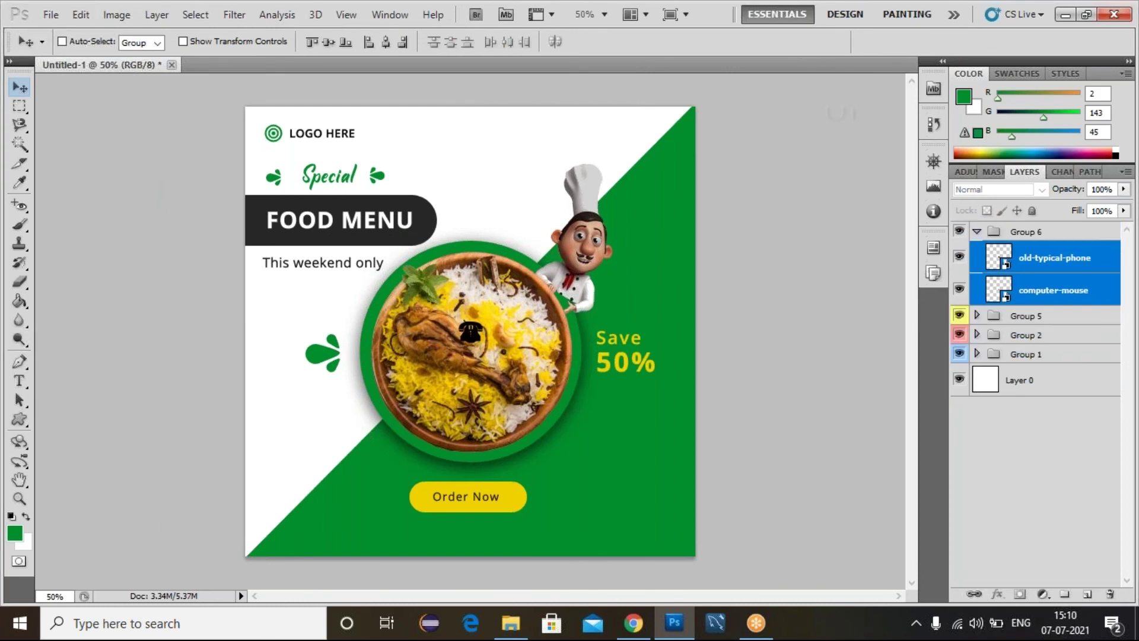
Move the computer-mouse icon to the poster's lower-left corner, onto the green area near the diagonal edge.
left_click(1034, 257)
left_click(1021, 293)
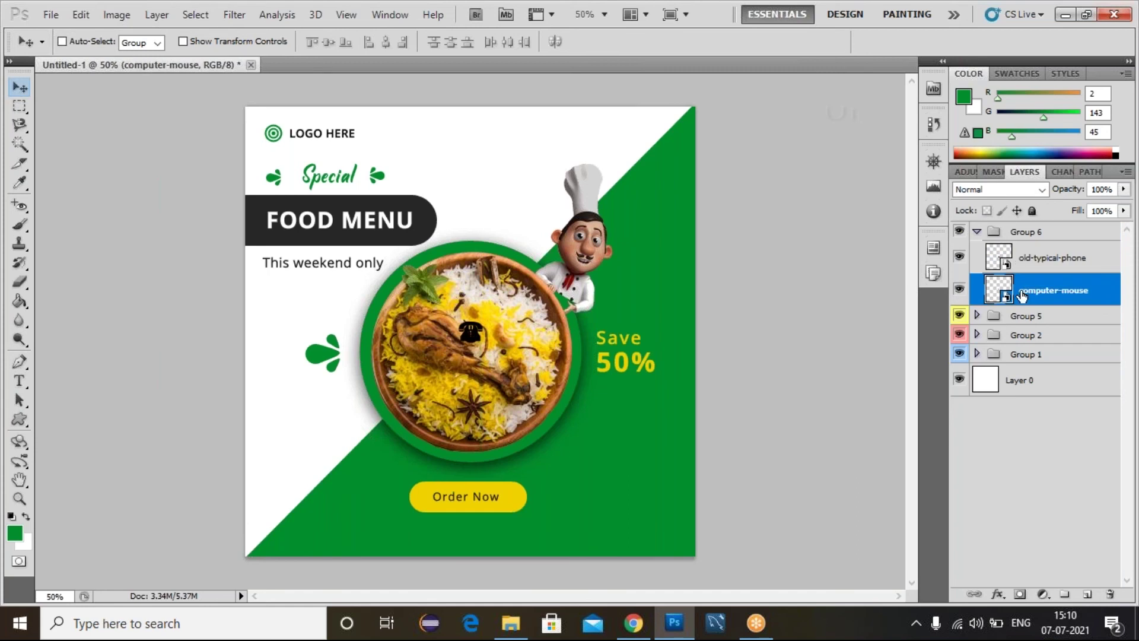
left_click_drag(418, 420, 338, 521)
key("Left")
key("Left")
key("Left")
key("Left")
key("Left")
key("Left")
key("Left")
key("Left")
key("Left")
key("Left")
key("Left")
key("Left")
key("Left")
key("Left")
key("Left")
key("Left")
key("Left")
key("Left")
key("Left")
key("Left")
Rasterize the computer-mouse layer and give it a near-white (fefefe) Color Overlay.
right_click(1025, 295)
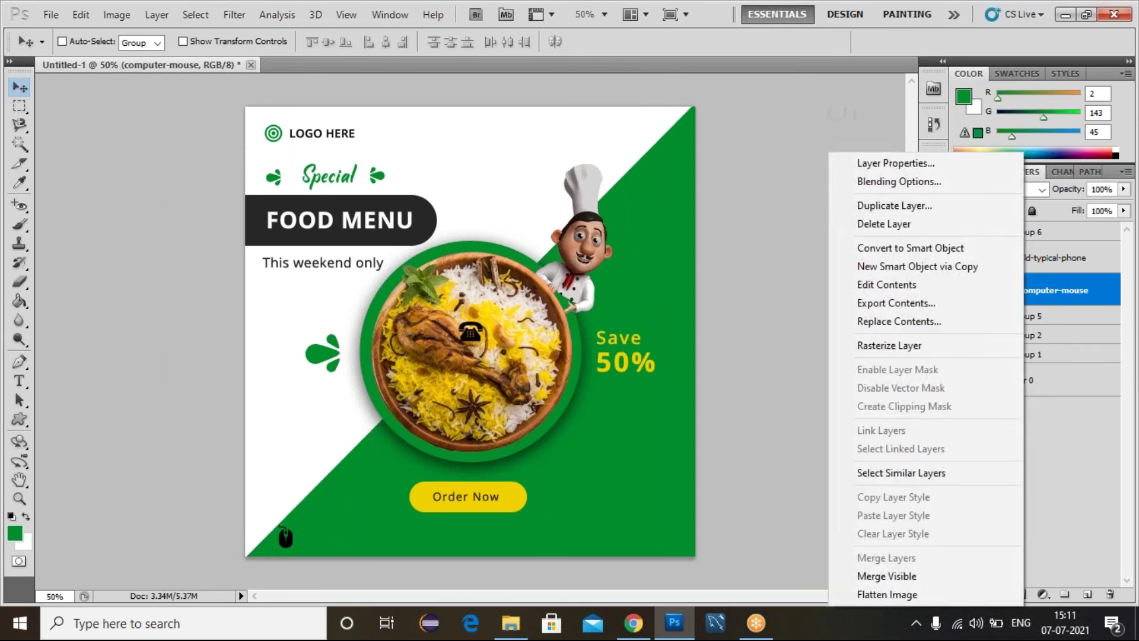
left_click(915, 344)
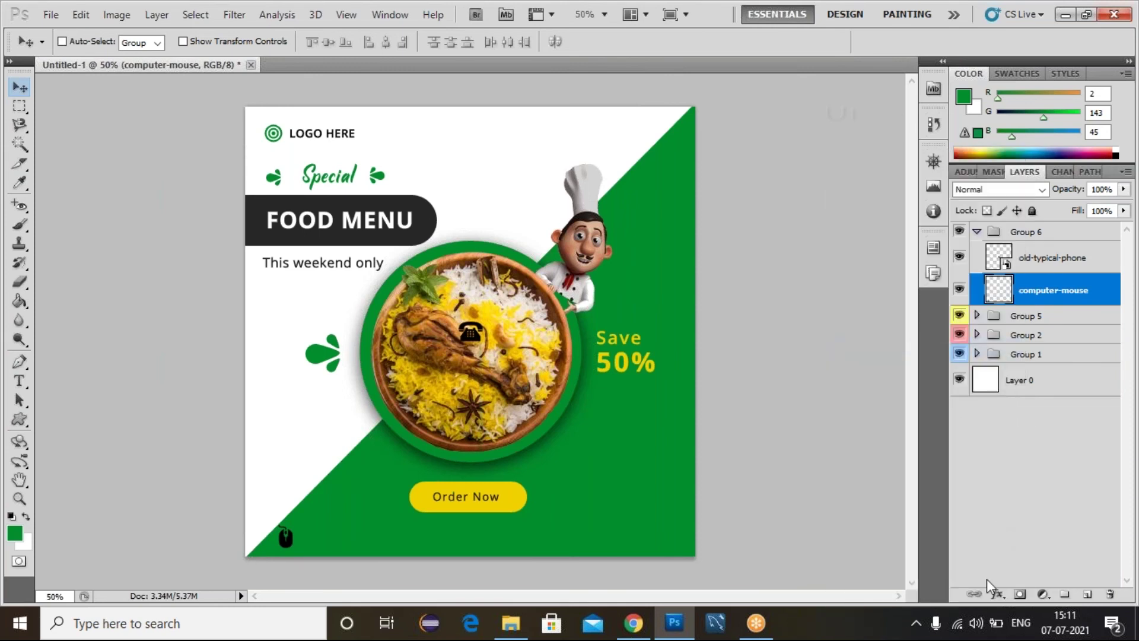
left_click(995, 594)
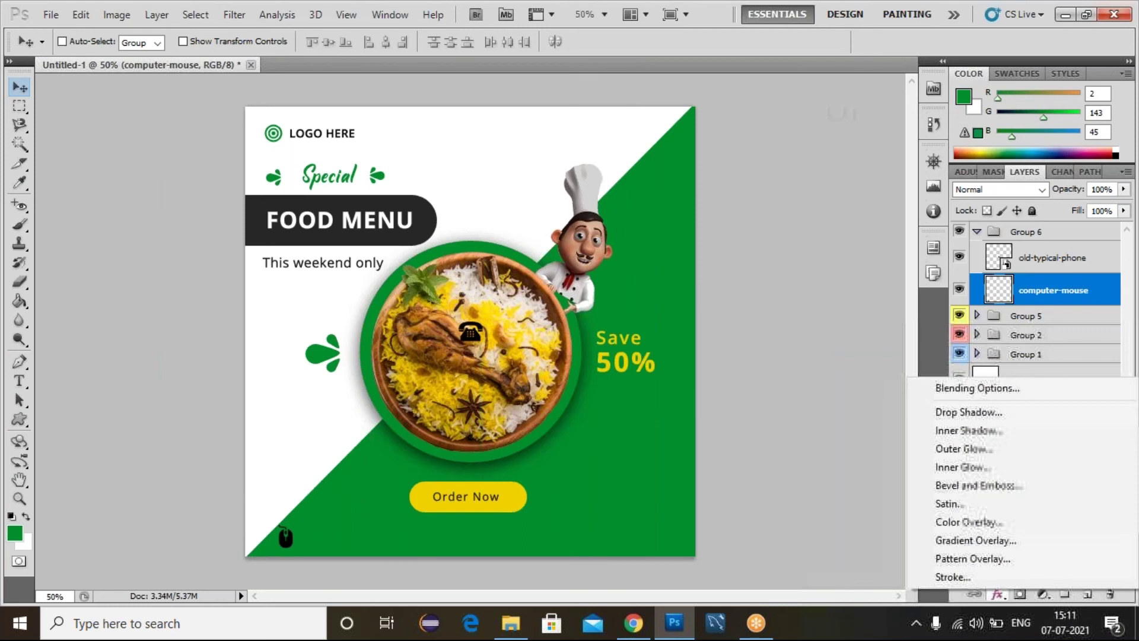
left_click(984, 526)
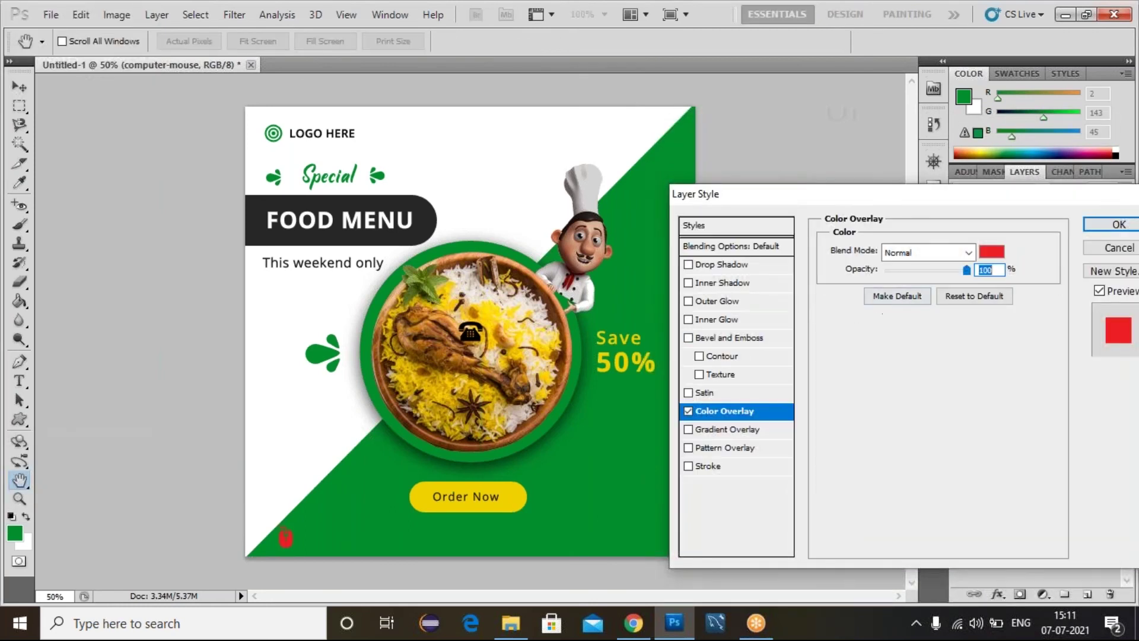
left_click(992, 252)
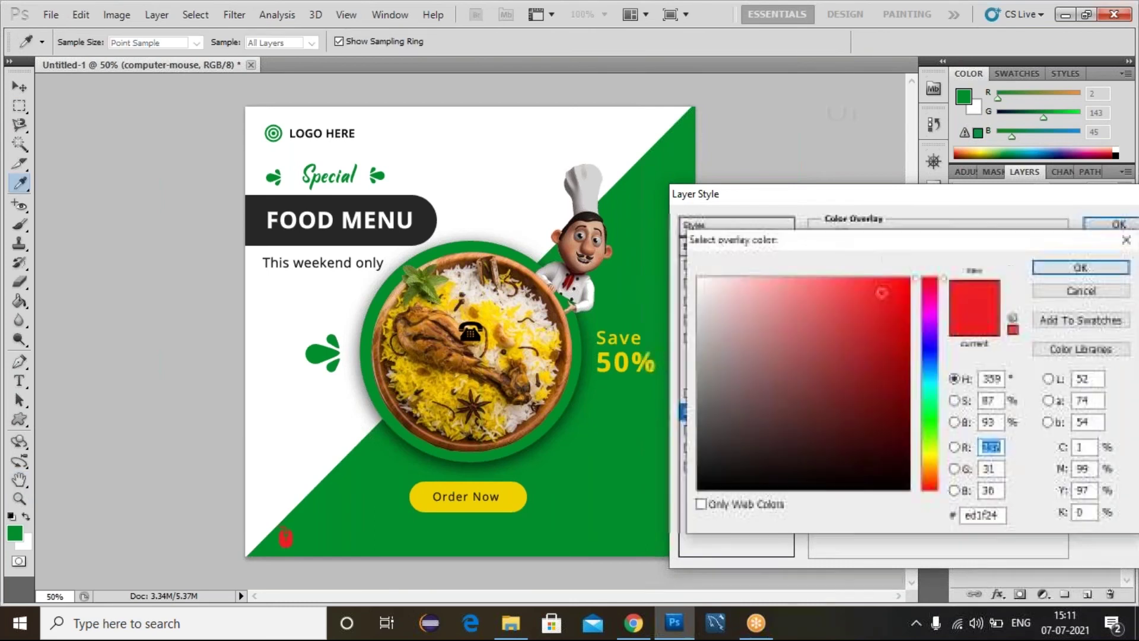
left_click_drag(691, 298, 694, 273)
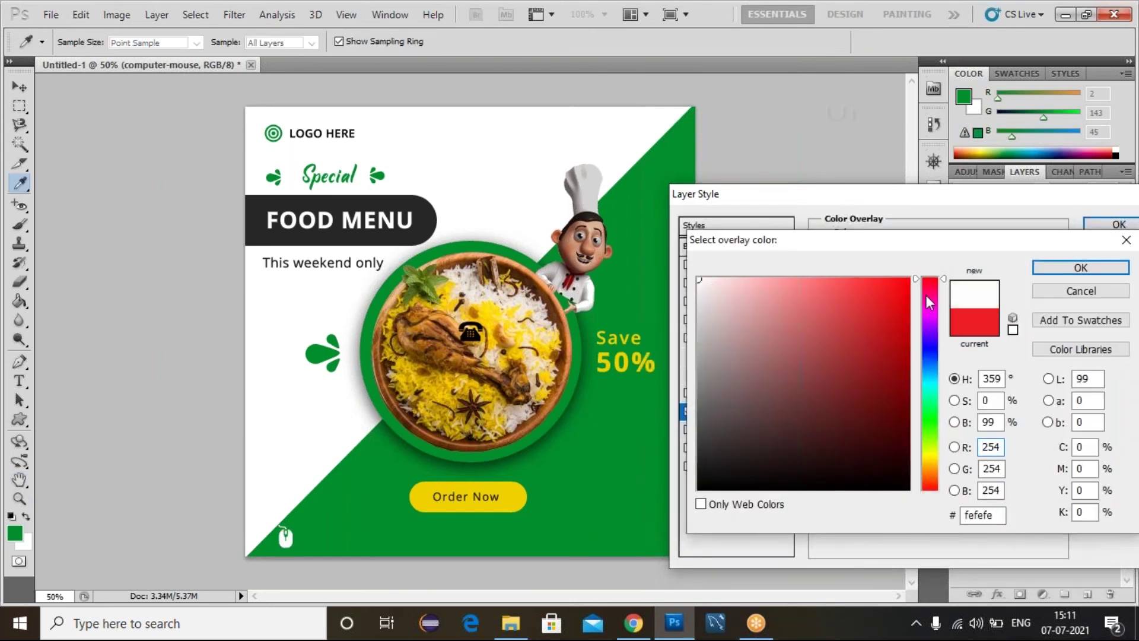
left_click(1068, 268)
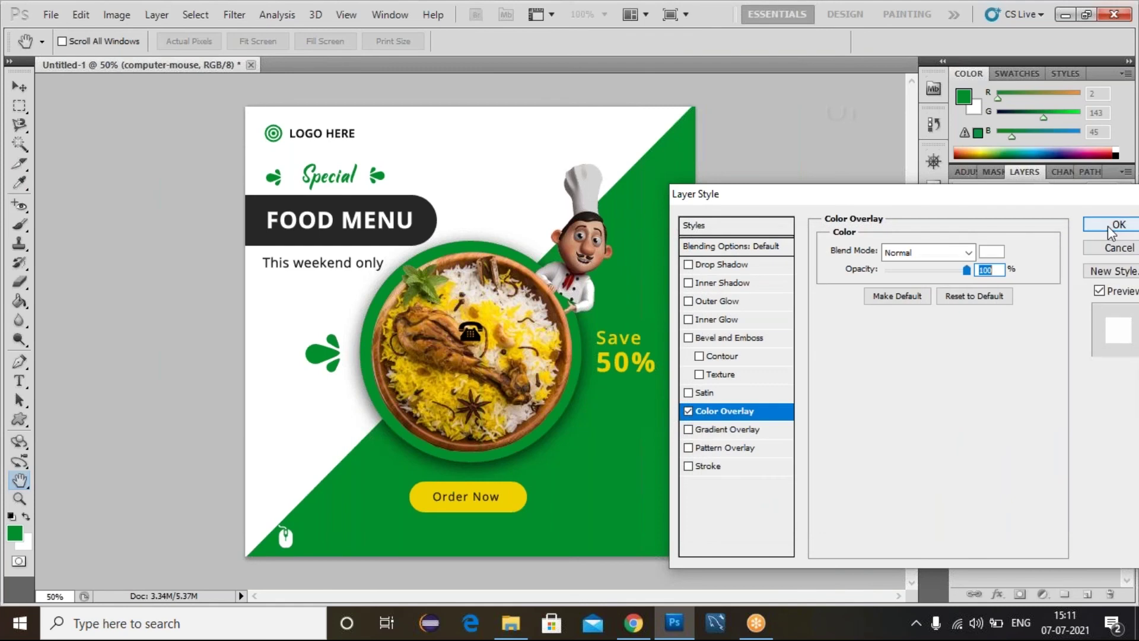
left_click(1115, 224)
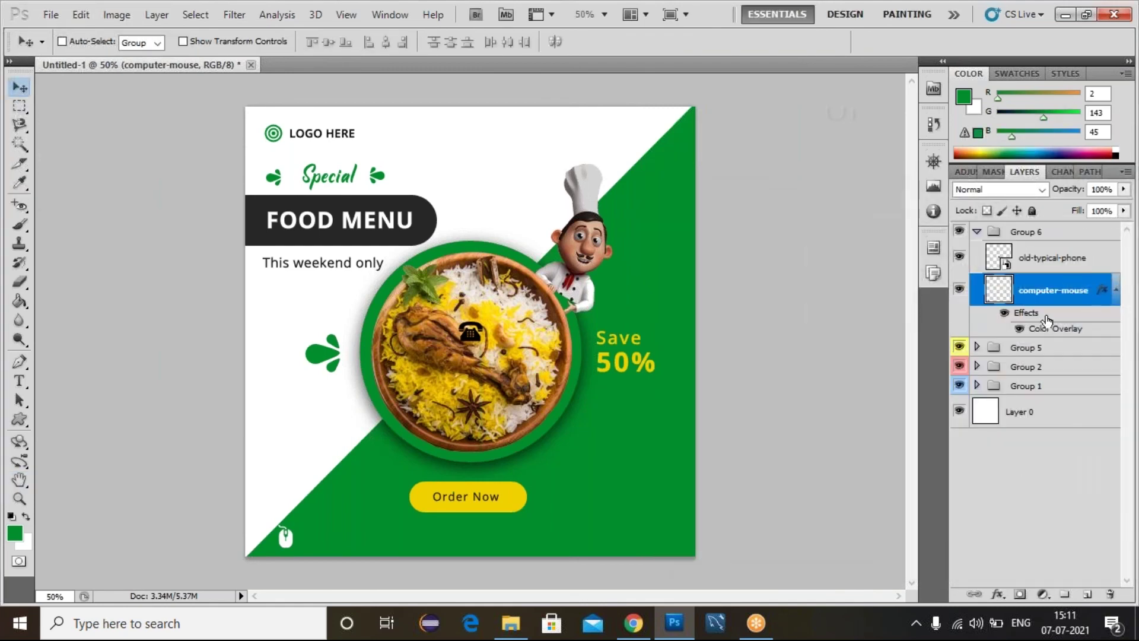
left_click(26, 387)
left_click(310, 533)
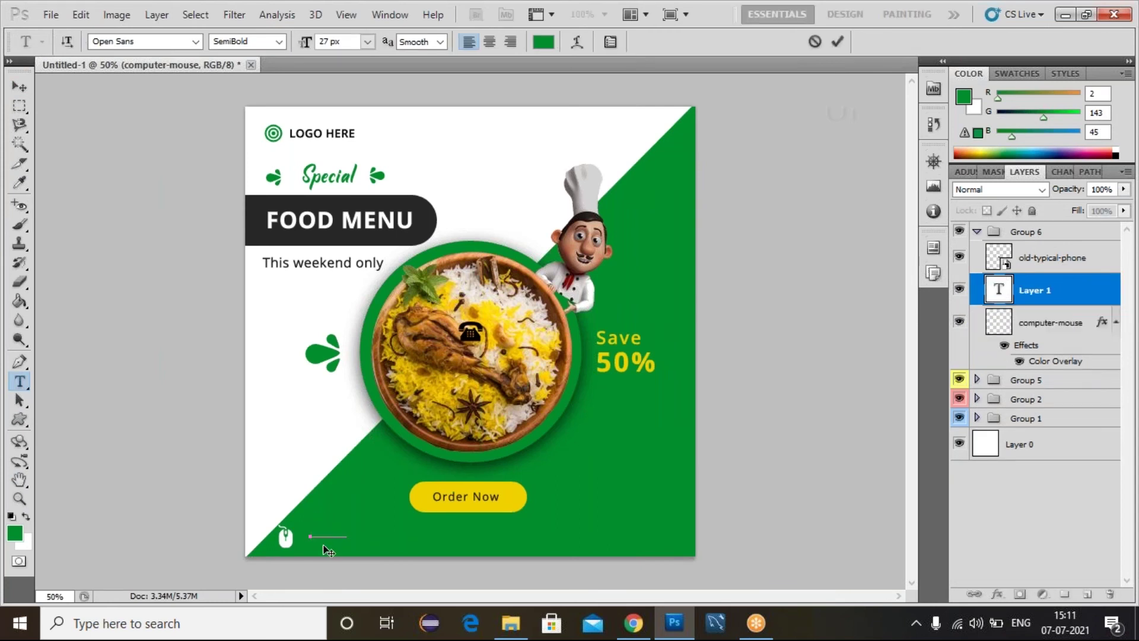
double_click(999, 290)
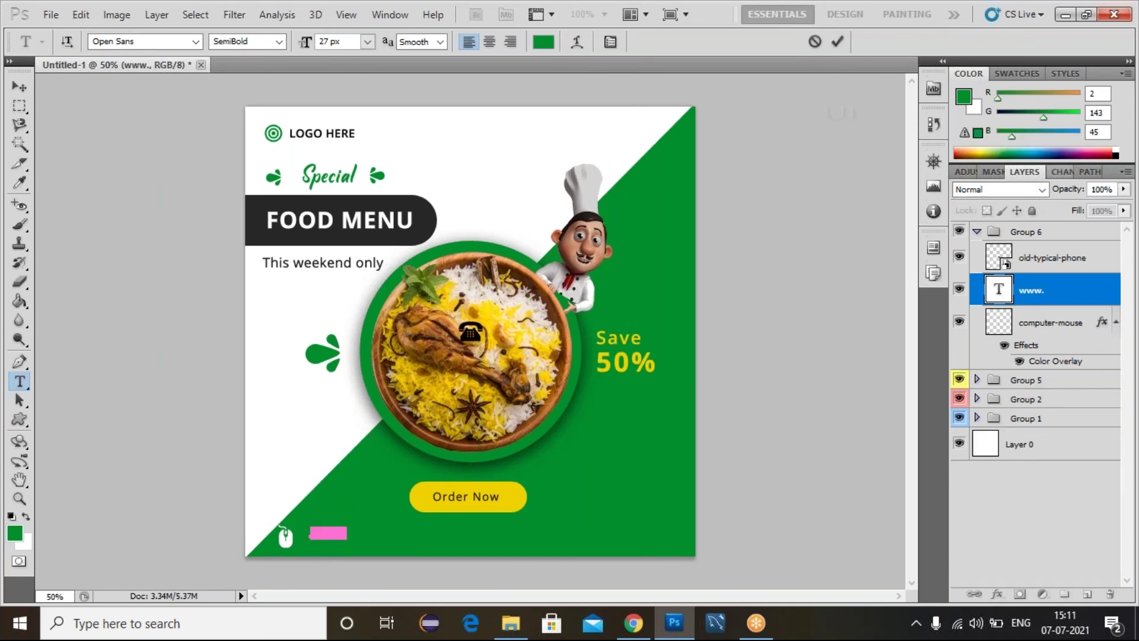
left_click(543, 41)
left_click(500, 126)
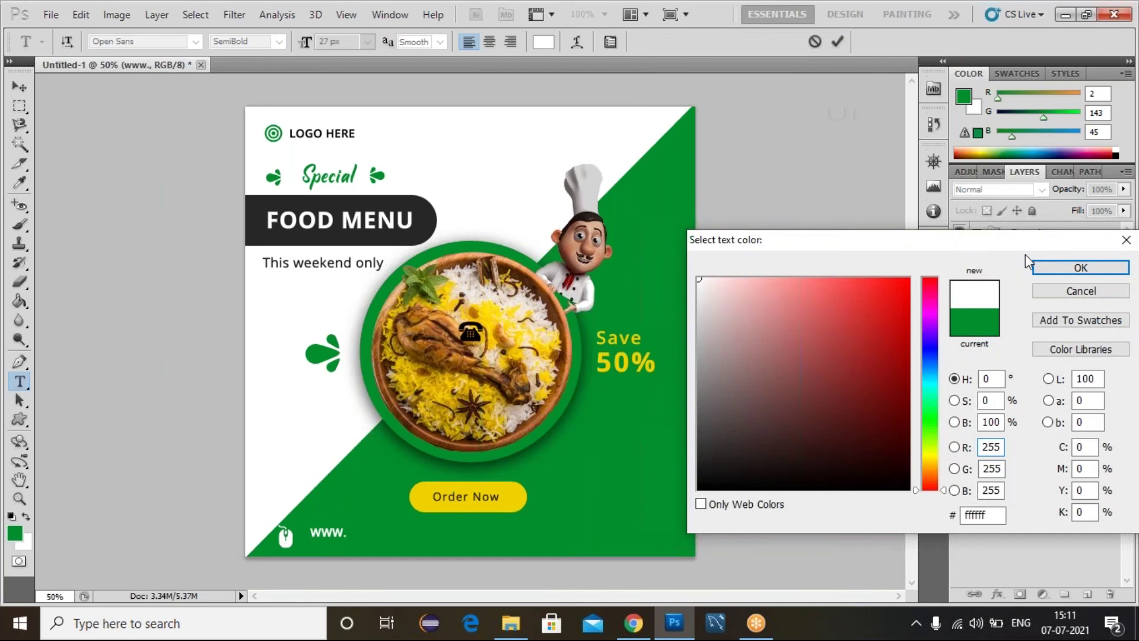
left_click(1045, 269)
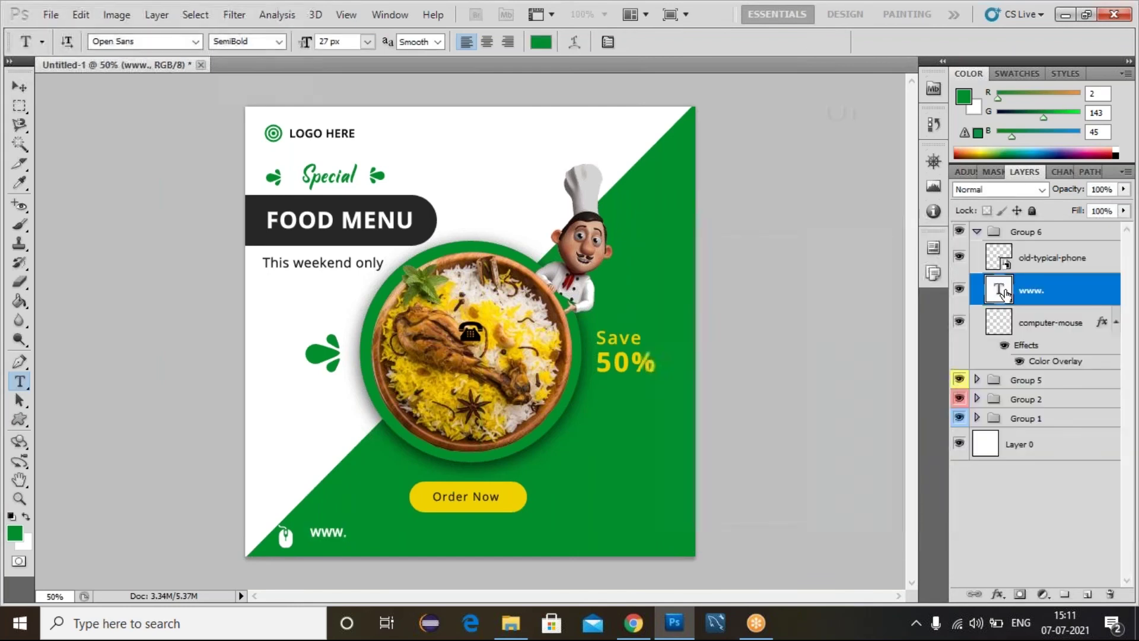
left_click(348, 530)
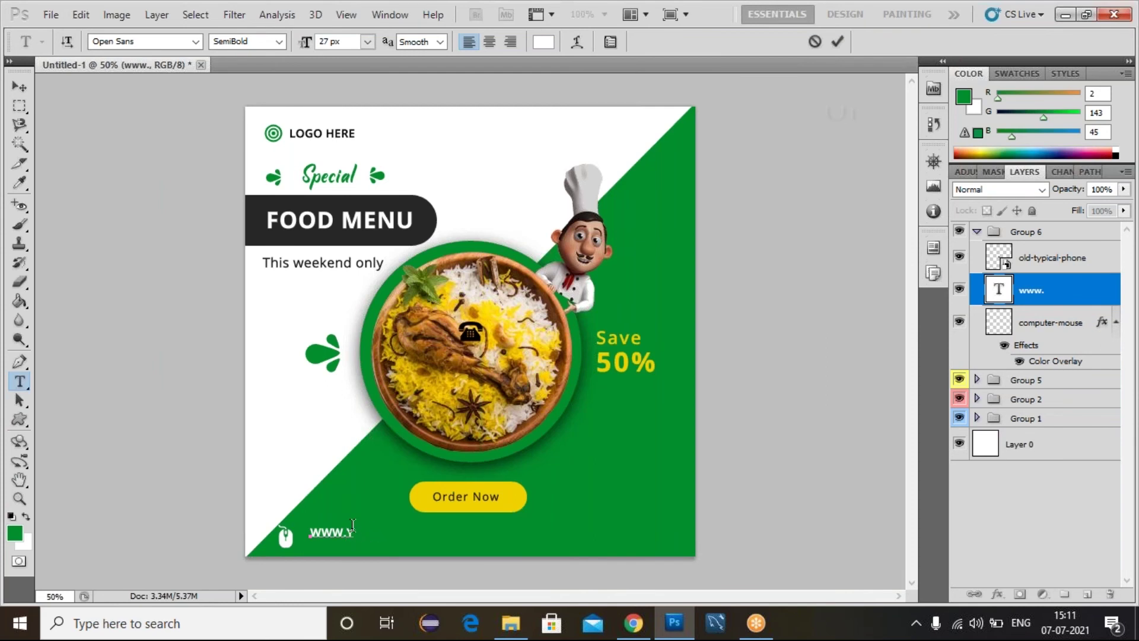
type("YOUR WEBNAME.COM")
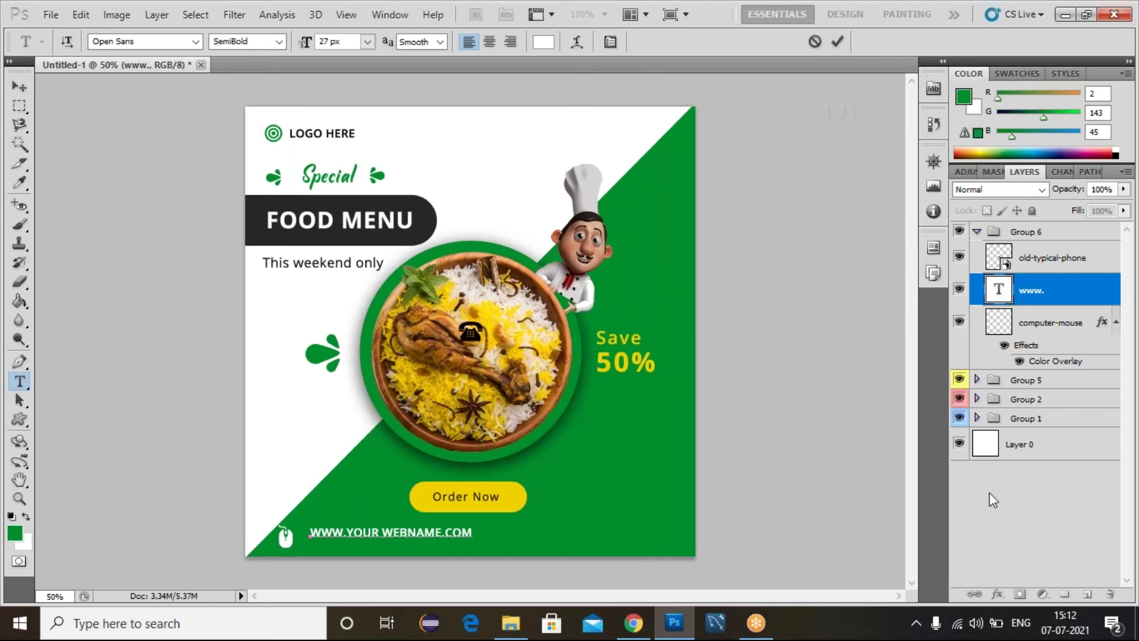
Turn off All Caps for the web address text and set its font style to Regular.
double_click(998, 303)
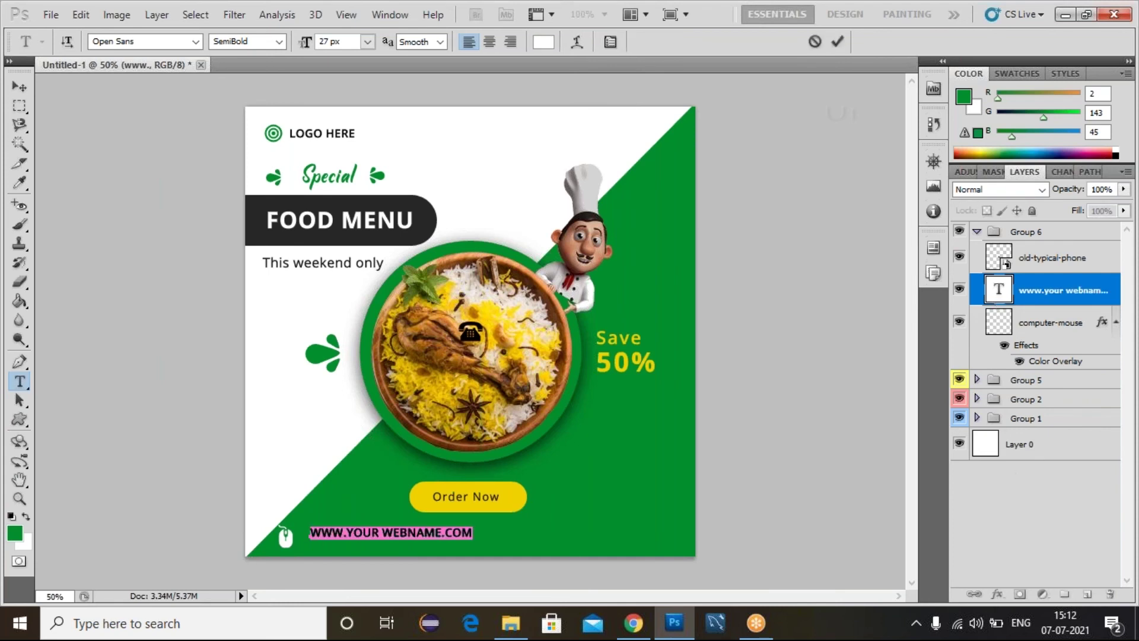
left_click(616, 41)
left_click(742, 308)
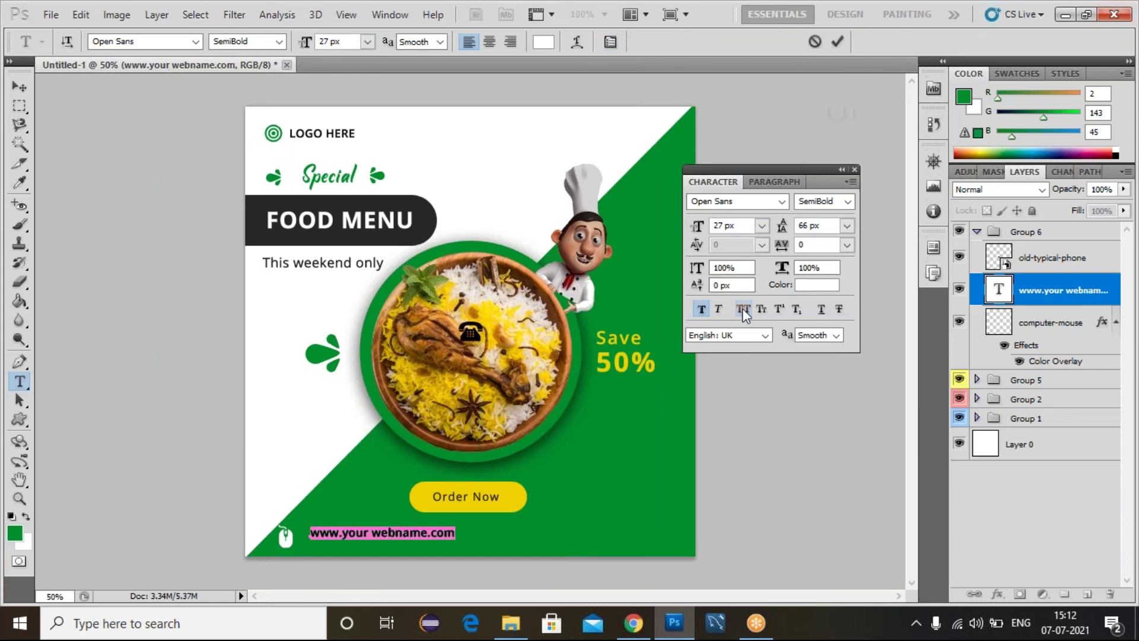
left_click(842, 171)
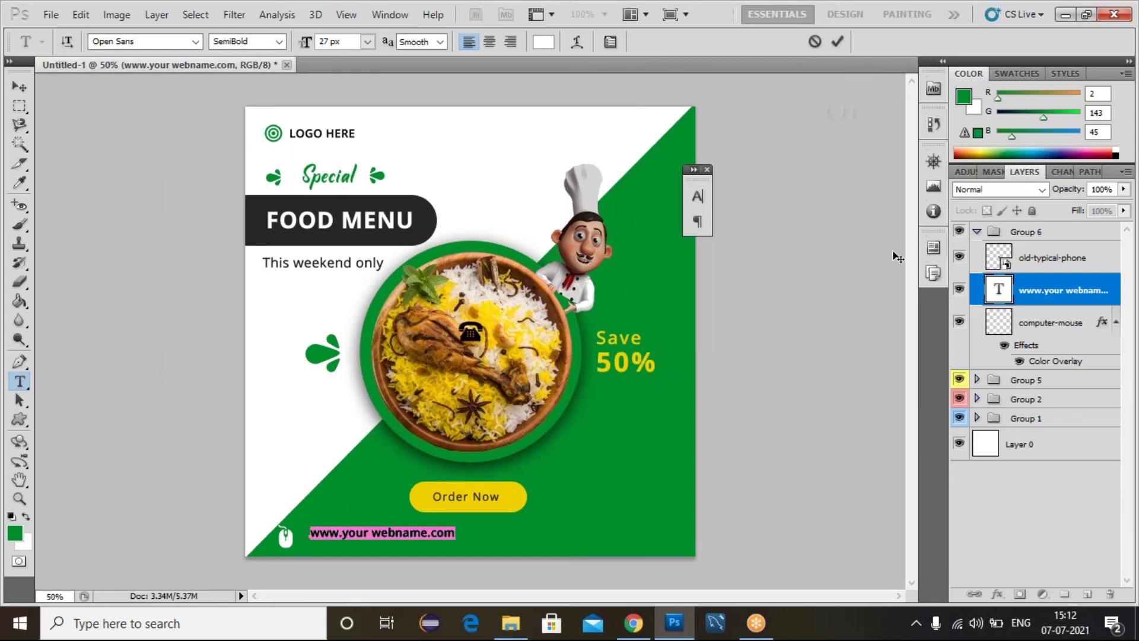
left_click(277, 43)
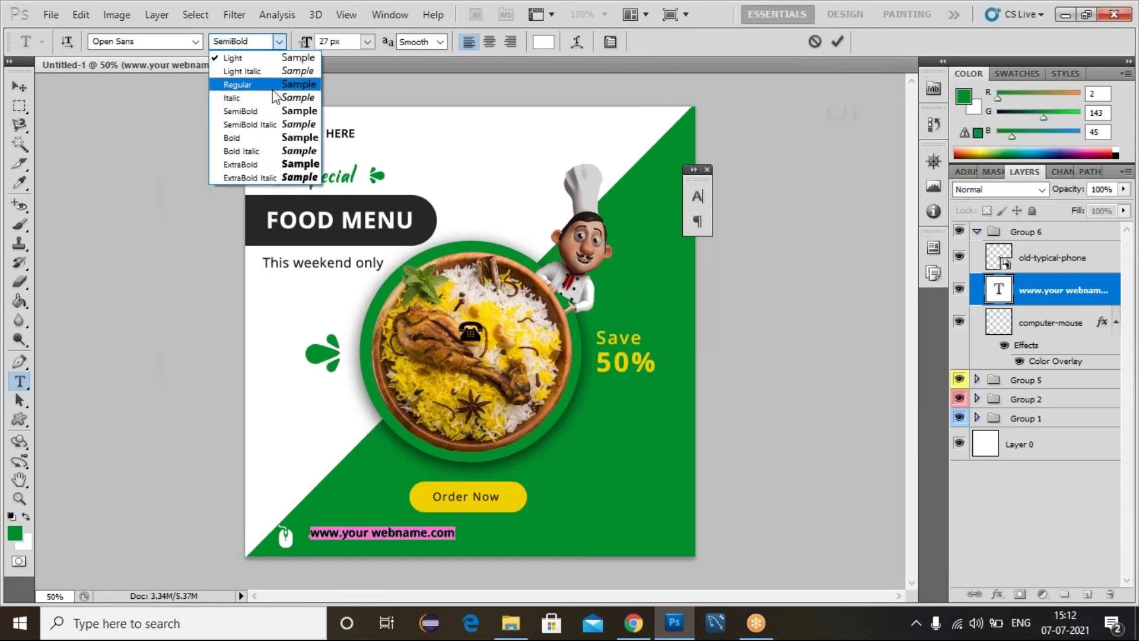
left_click(277, 89)
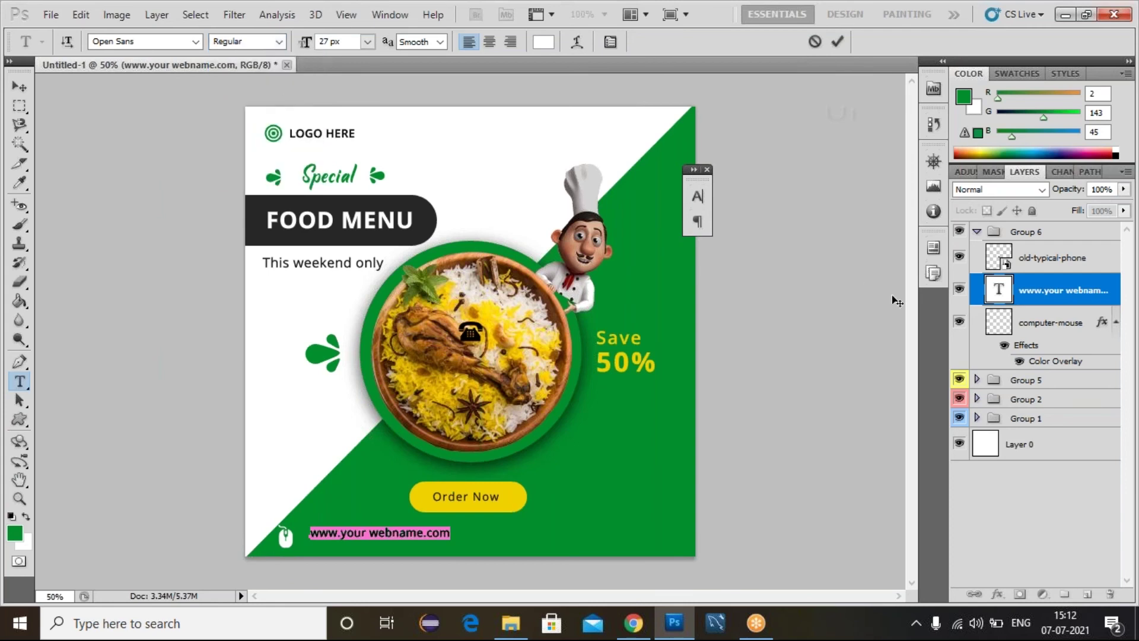
left_click(998, 302)
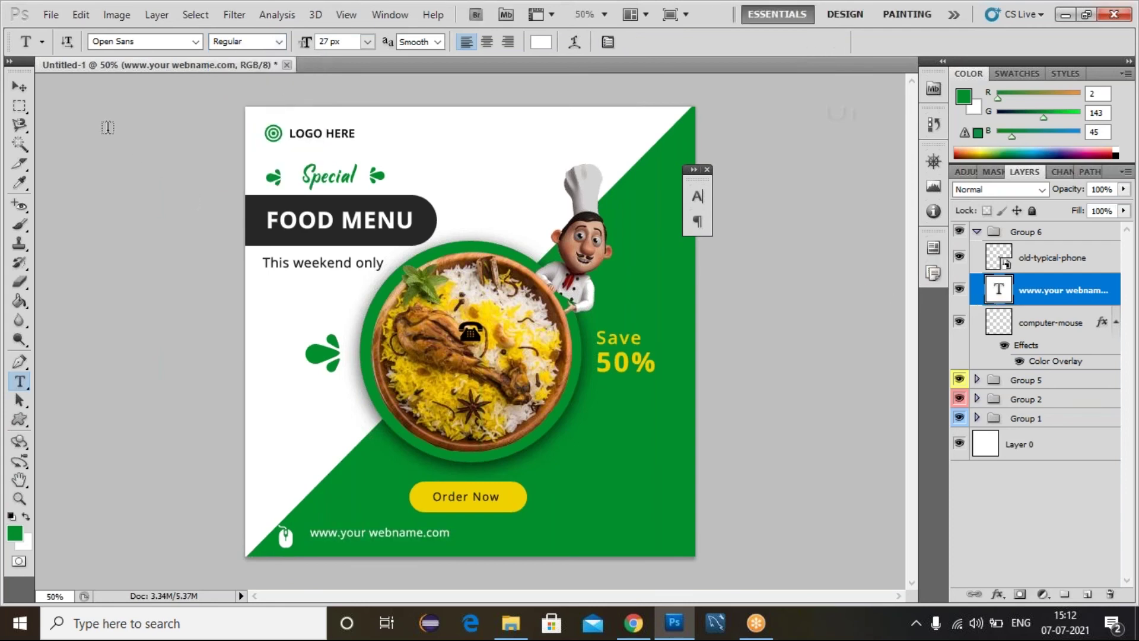
Nudge the web address text left and down so it sits directly beside the mouse icon, vertically centred on it.
left_click(20, 87)
key("Left")
key("Left")
key("Left")
key("Left")
key("Left")
key("Left")
key("Left")
key("Left")
key("Left")
key("Left")
key("Left")
key("Left")
key("Left")
key("Left")
key("Left")
key("Left")
key("Left")
key("Left")
key("Left")
key("Left")
key("Left")
key("Left")
key("Left")
key("Left")
key("Down")
key("Down")
key("Down")
key("Down")
key("Down")
key("Down")
key("Down")
key("Down")
key("Down")
key("Down")
key("Down")
key("Down")
key("Down")
key("Down")
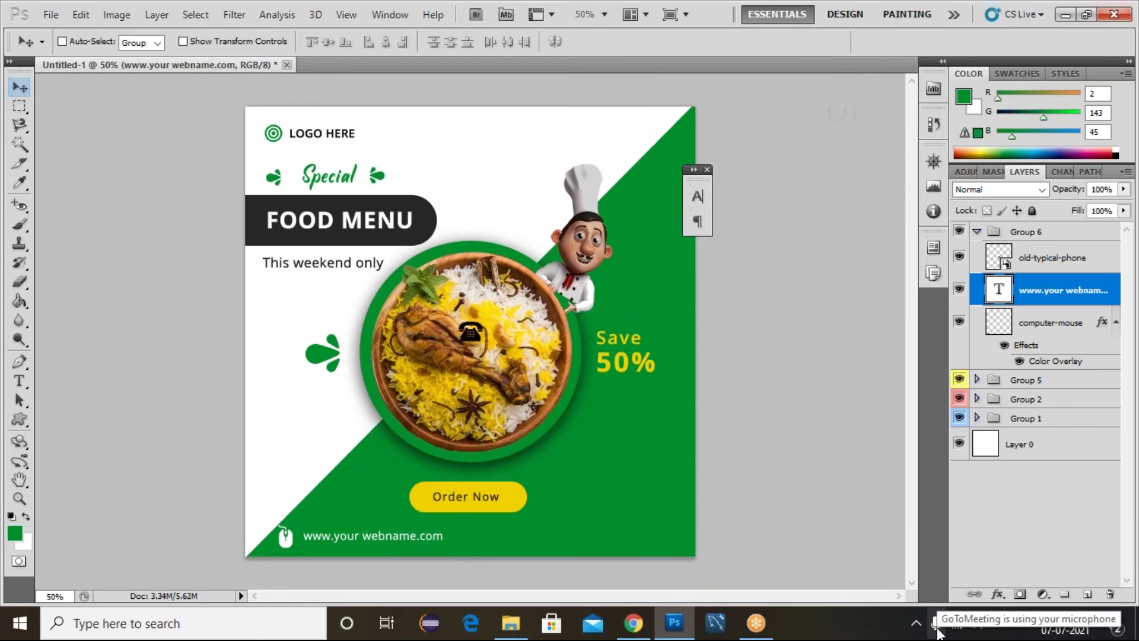
key("Left")
key("Left")
key("Left")
key("Left")
key("Left")
key("Left")
key("Left")
key("Left")
key("Down")
key("Down")
key("Down")
key("Down")
key("Right")
key("Right")
key("Right")
key("Right")
key("Right")
key("Right")
key("Right")
key("Right")
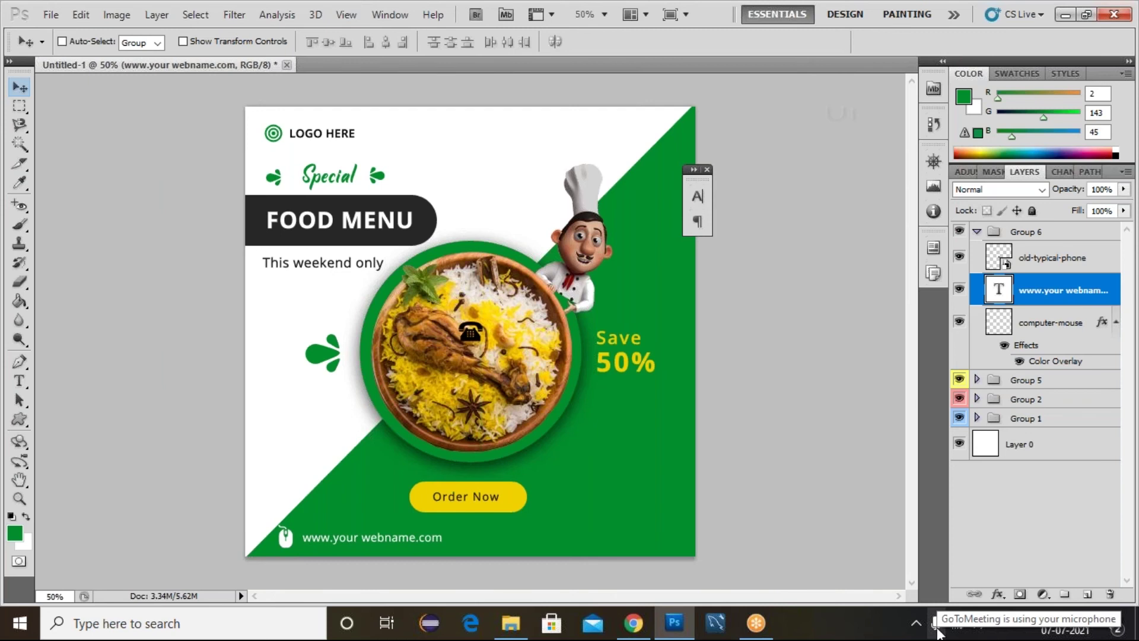
key("Up")
key("Up")
key("Up")
key("Up")
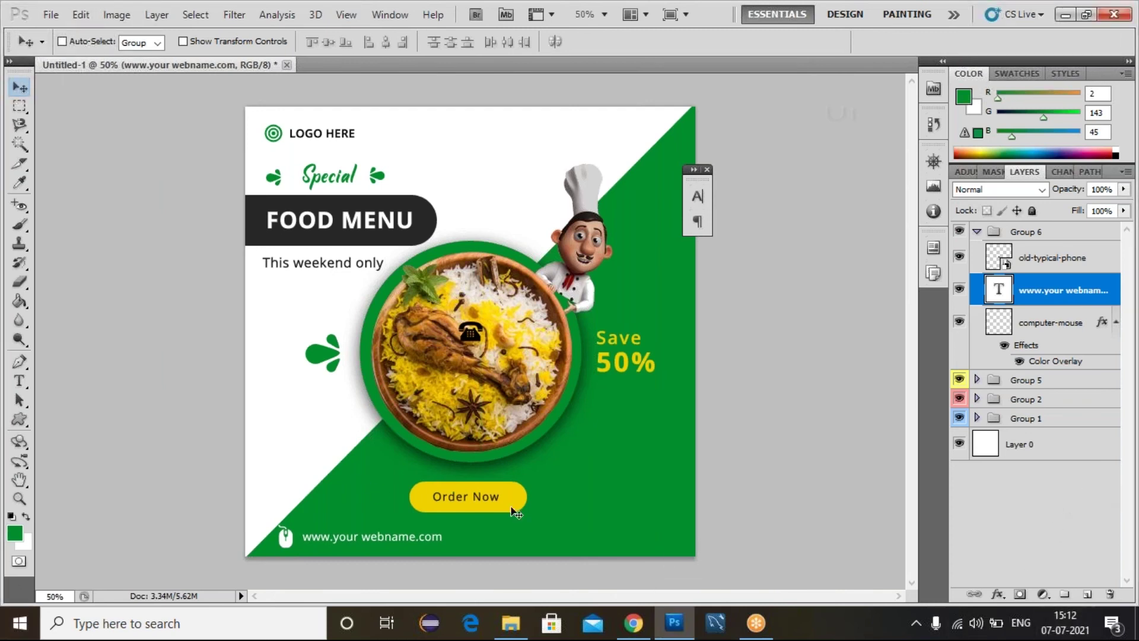
Move the phone icon to the poster's lower-right corner and line it up with the web address using a new horizontal guide.
left_click(1037, 270)
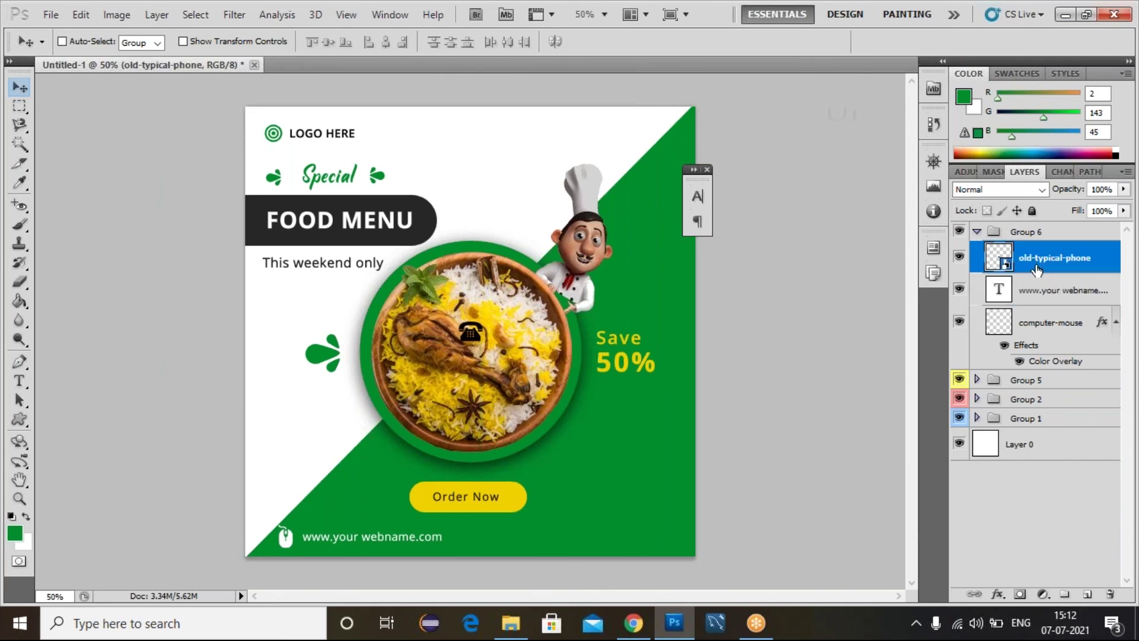
left_click_drag(479, 335, 664, 531)
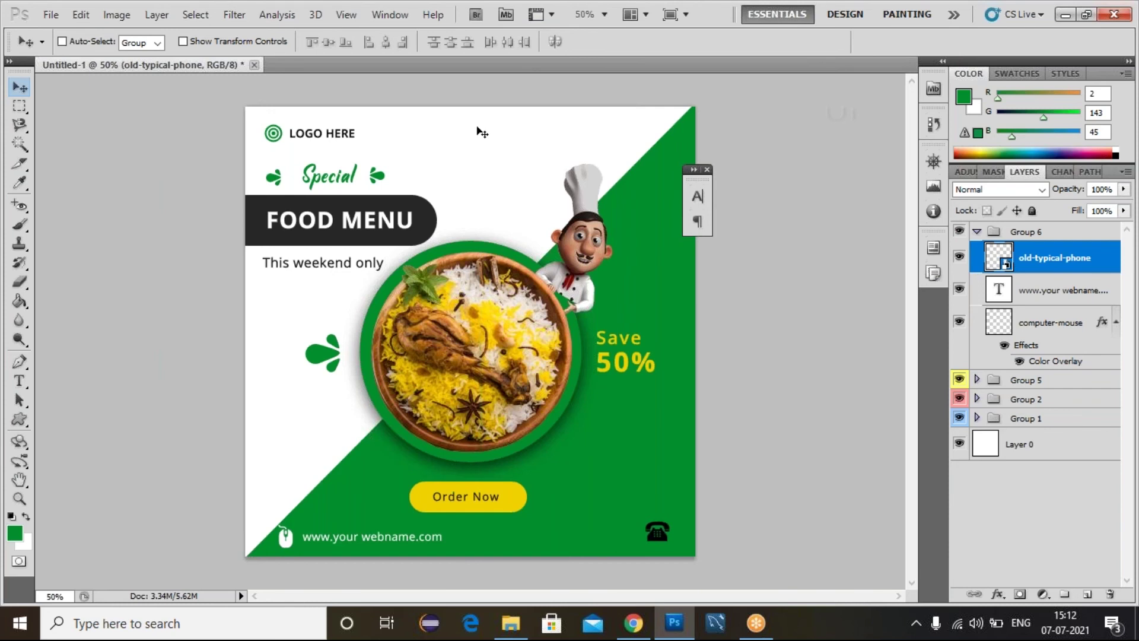
key("ctrl+r")
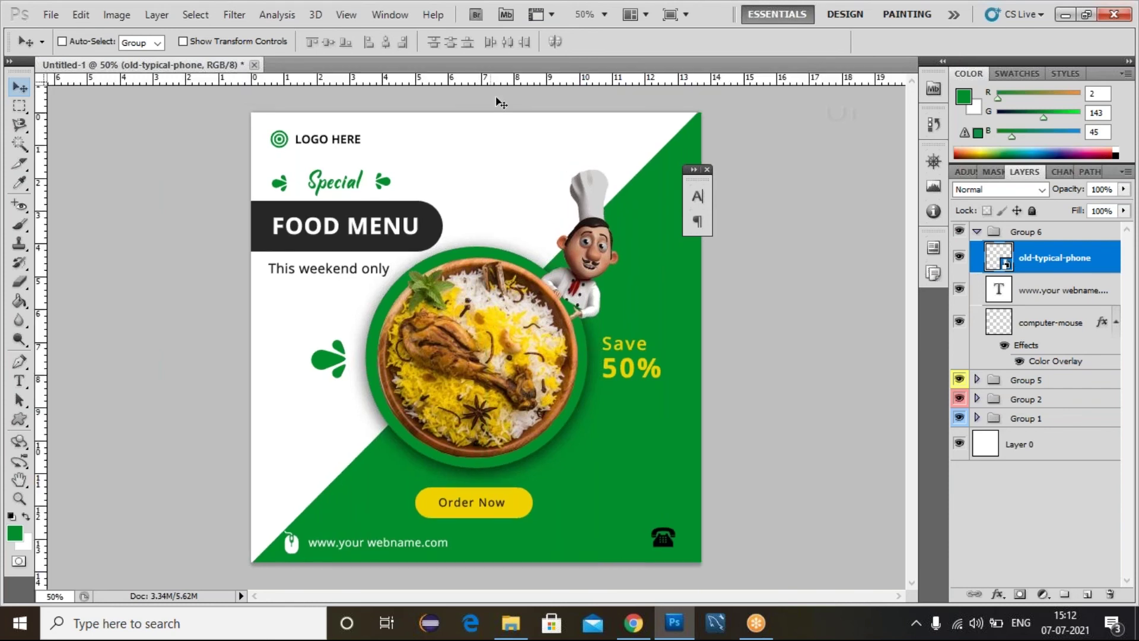
left_click_drag(509, 84, 447, 527)
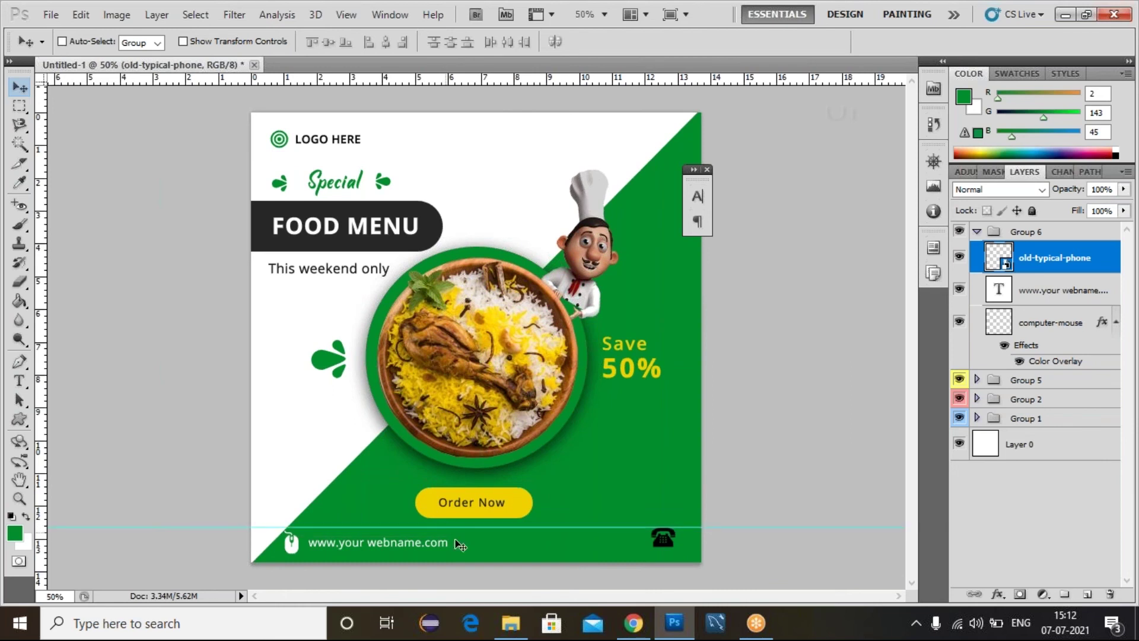
key("Down")
key("Down")
key("Down")
key("Down")
key("Down")
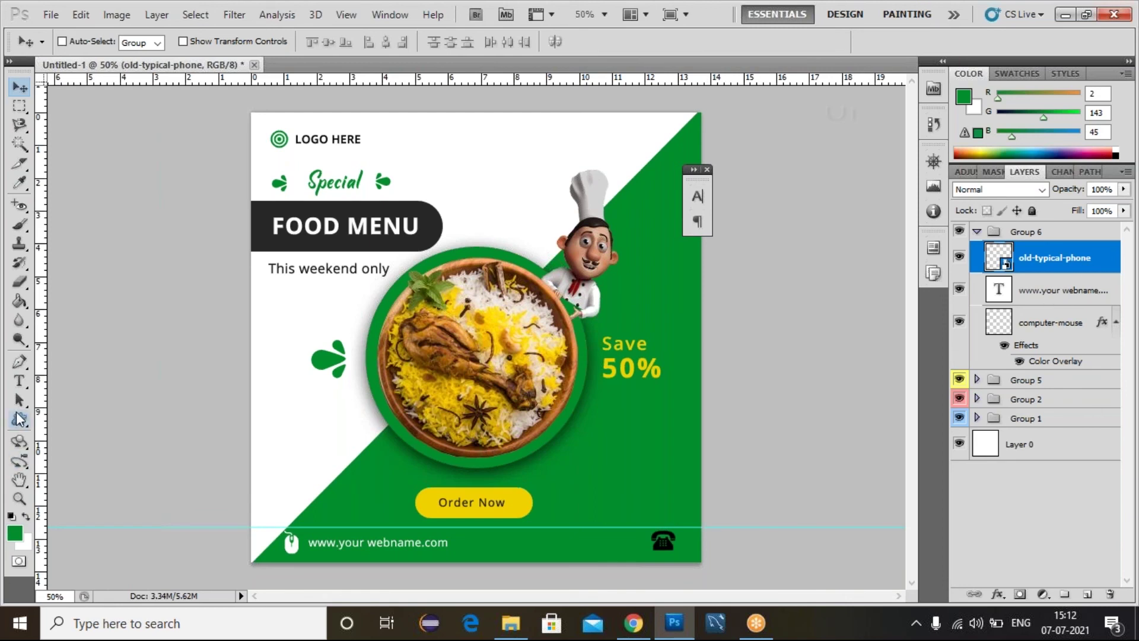
Draw a small circle with the Ellipse tool over the phone icon, fill it white (ffffff), and place its layer below the icon's.
left_click_drag(20, 419, 69, 450)
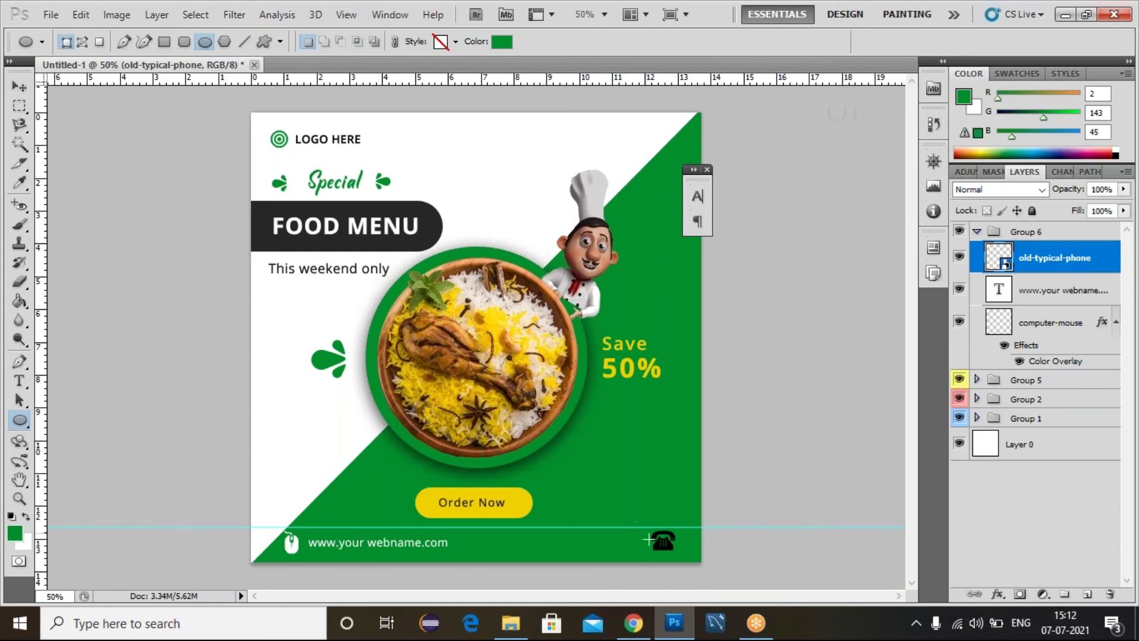
left_click_drag(636, 529, 685, 567)
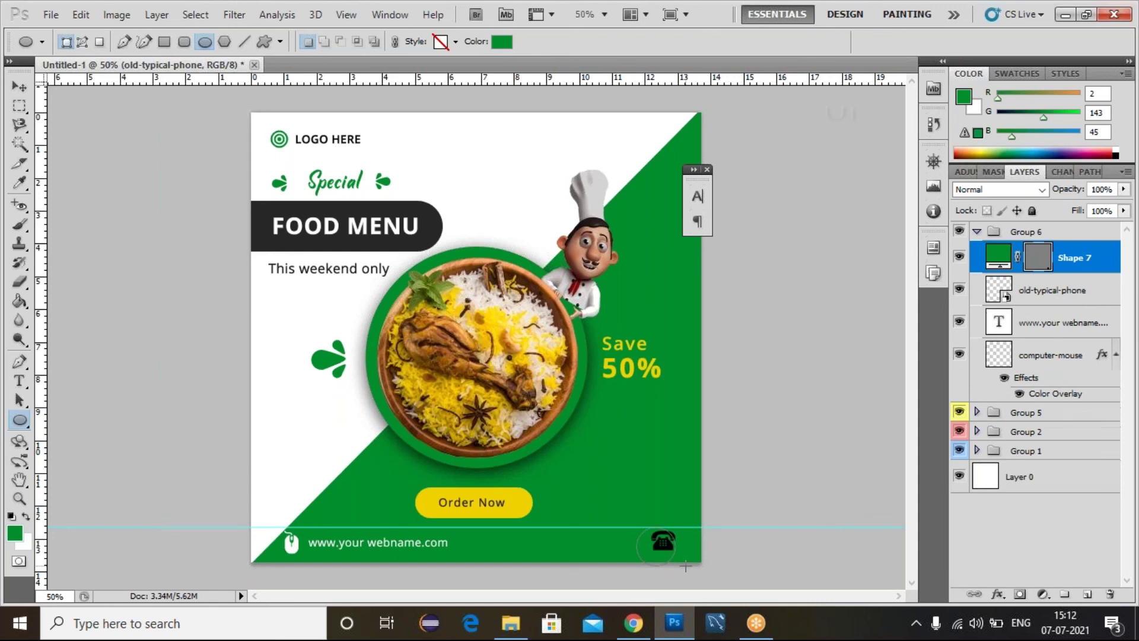
double_click(998, 256)
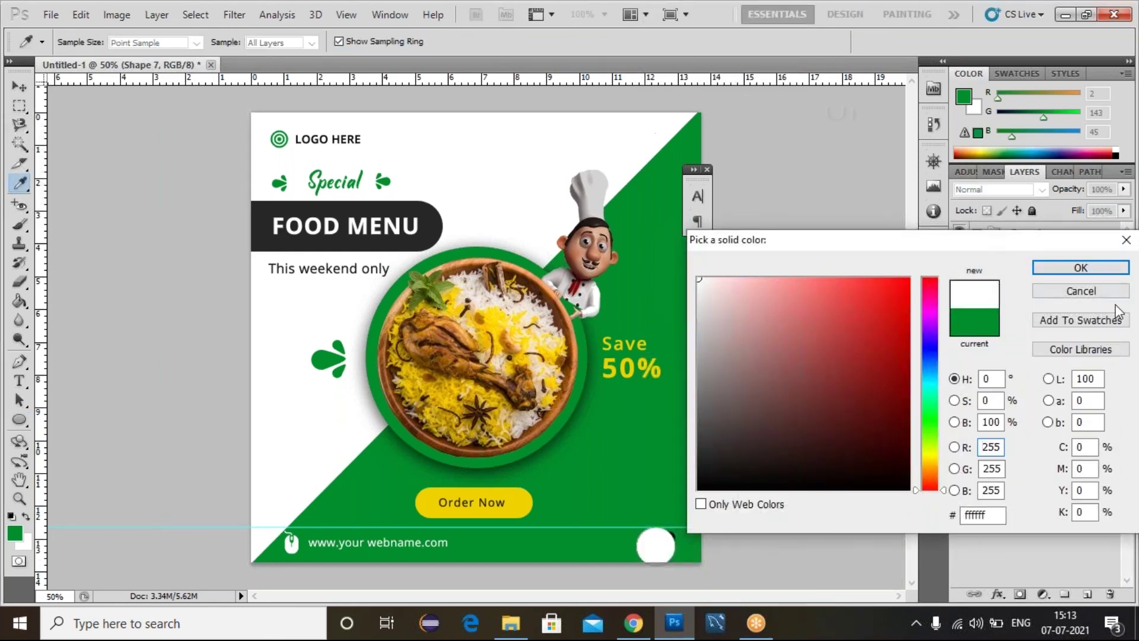
left_click(1092, 267)
mouse_move(1045, 268)
left_mouse_down()
mouse_move(1051, 293)
mouse_move(1044, 255)
left_mouse_up()
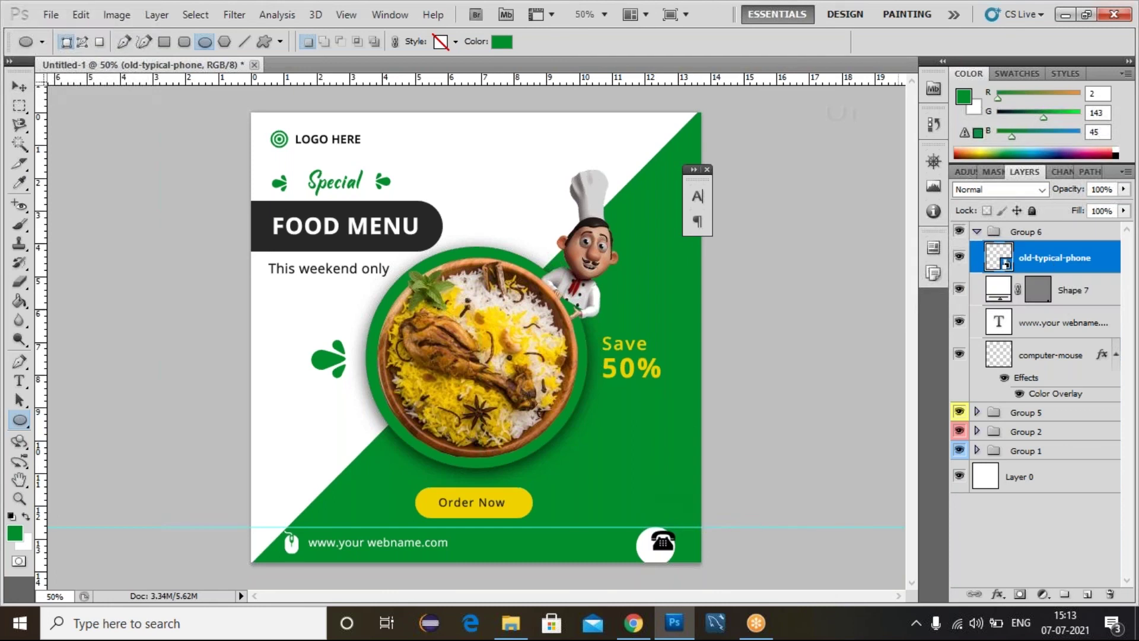
Nudge the white circle up and to the right until it is centred behind the phone icon.
left_click(1069, 303)
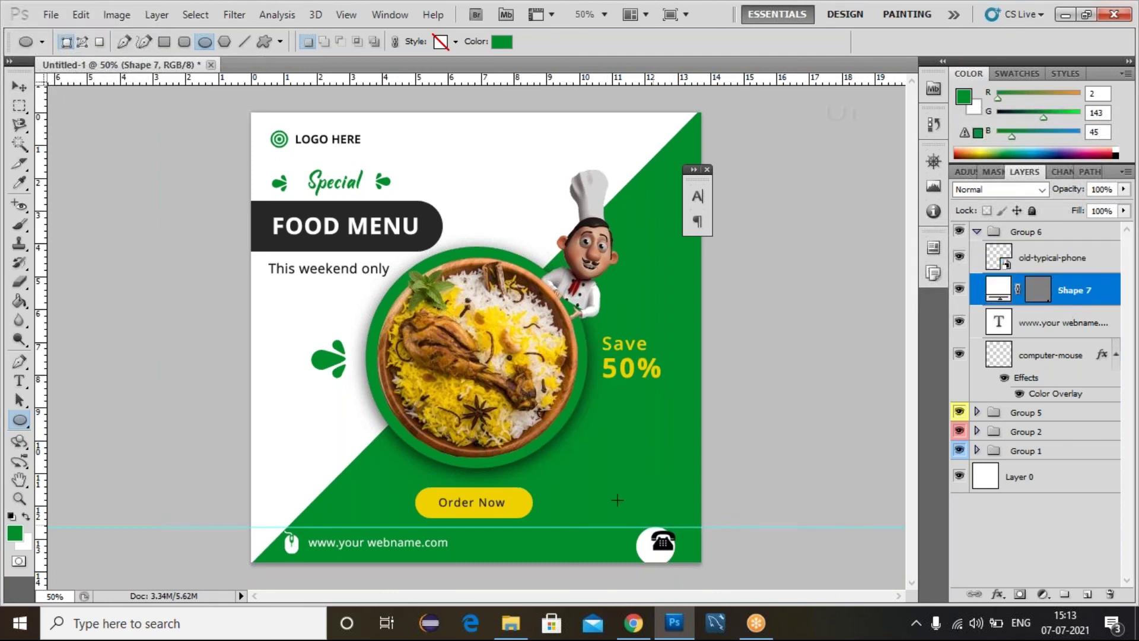
left_click(20, 86)
key("Up")
key("Up")
key("Up")
key("Up")
key("Up")
key("Up")
key("Up")
key("Up")
key("Up")
key("Up")
key("Right")
key("Right")
key("Right")
key("Right")
key("Right")
key("Right")
key("Right")
key("Right")
key("Right")
key("Right")
key("Right")
key("Right")
key("Right")
key("Right")
key("Right")
key("Right")
key("Right")
key("Down")
key("Down")
key("Down")
key("Right")
key("Right")
key("Right")
key("Right")
key("Right")
key("Down")
key("Down")
key("Down")
key("Down")
key("Down")
key("Down")
key("Up")
key("Up")
key("Up")
key("Up")
key("Up")
key("Up")
key("Up")
key("Up")
key("Up")
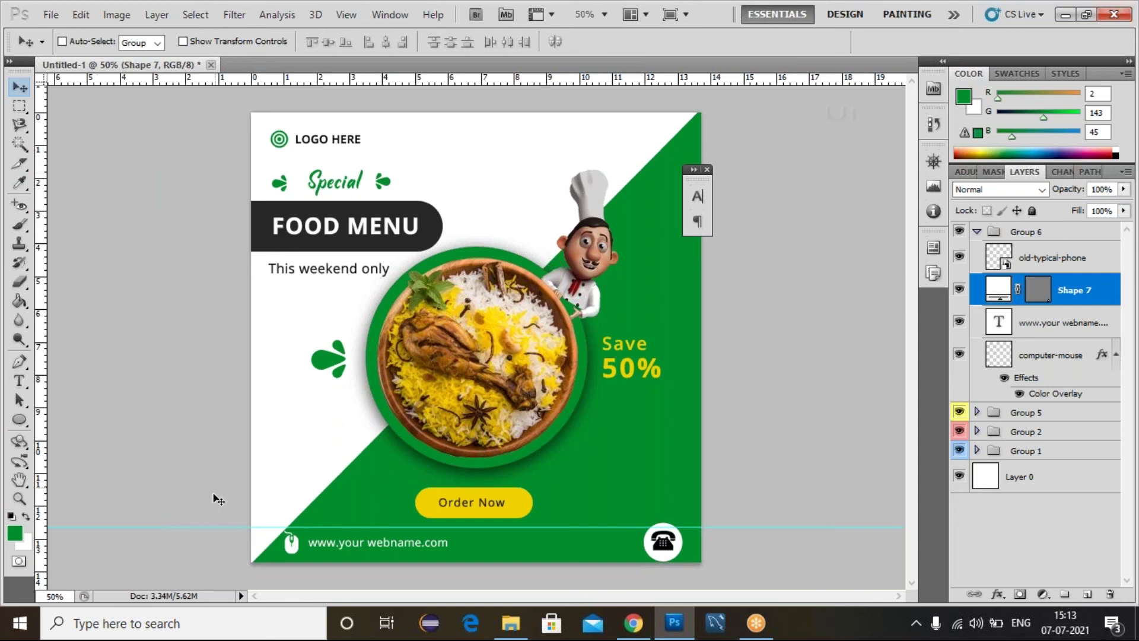
Nudge the computer-mouse icon slightly upward to level it with the web address.
left_click(1044, 368)
key("Up")
key("Up")
key("Up")
key("Up")
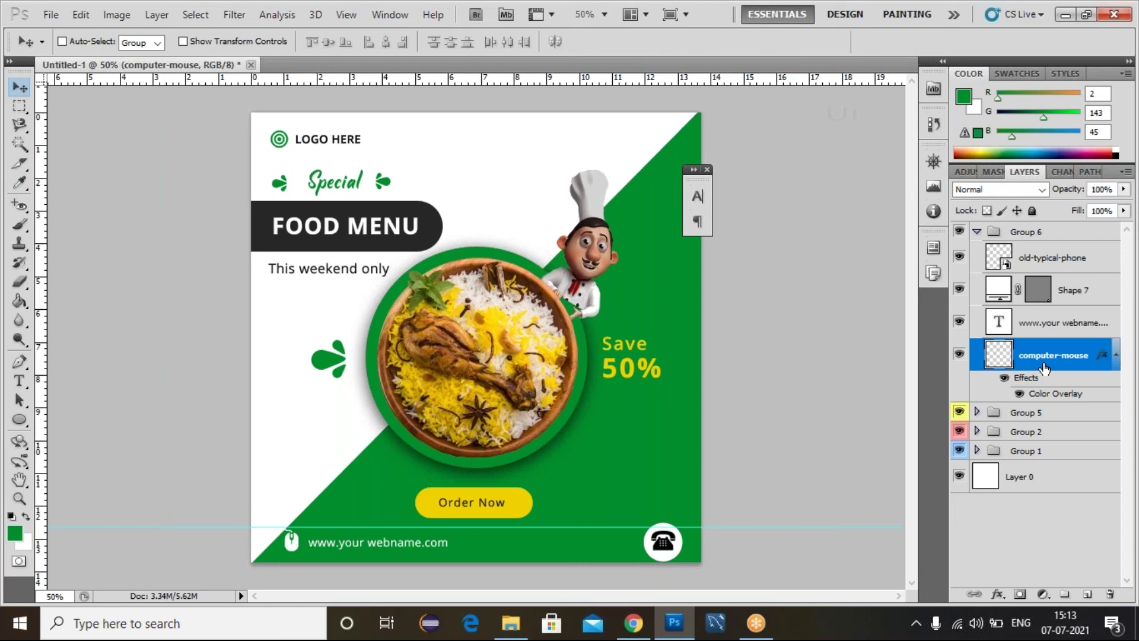
key("Down")
Scale the contact row group (Group 6) to 96.89% and shift it slightly left.
left_click(1013, 234)
key("ctrl+t")
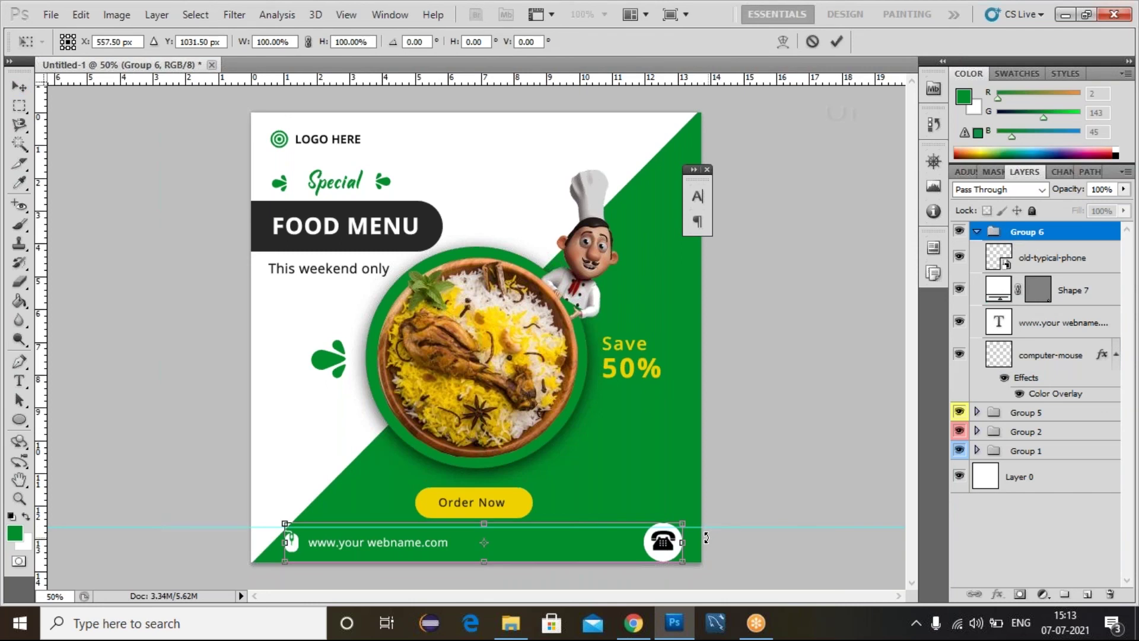
left_click_drag(684, 518, 681, 522)
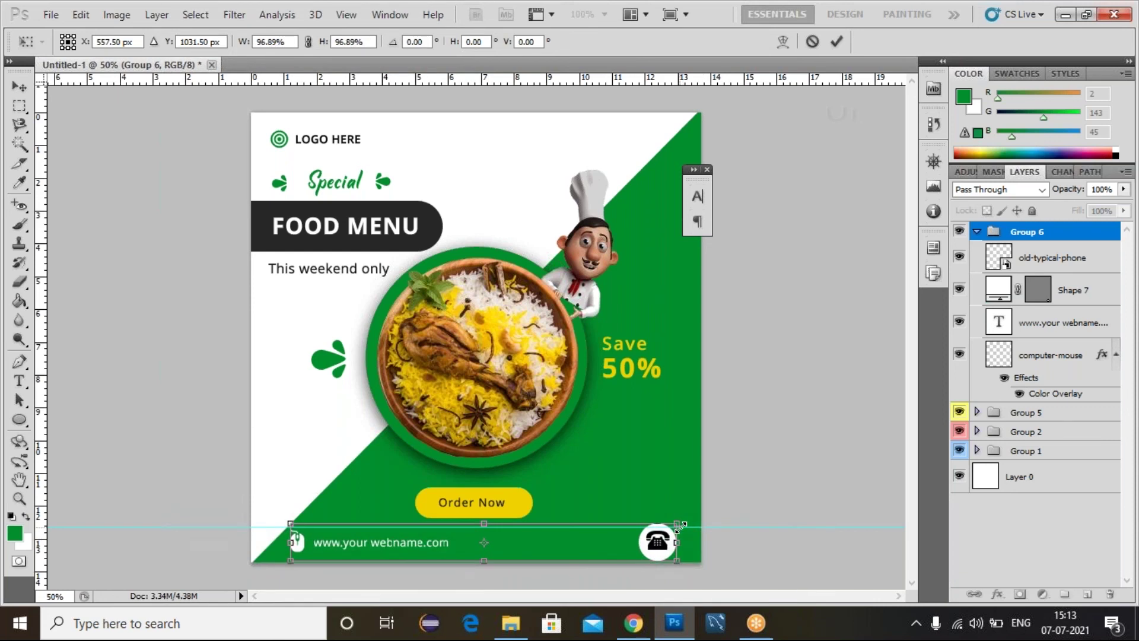
key("Return")
key("Left")
key("Left")
key("Left")
key("Left")
key("Left")
key("Left")
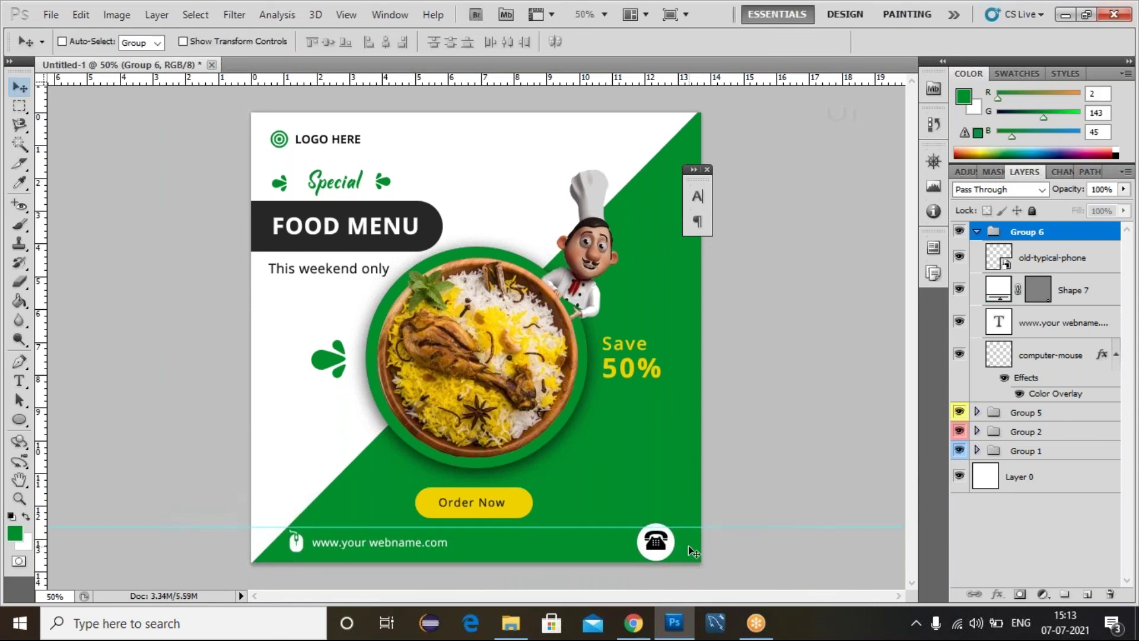
key("Right")
key("Right")
key("Right")
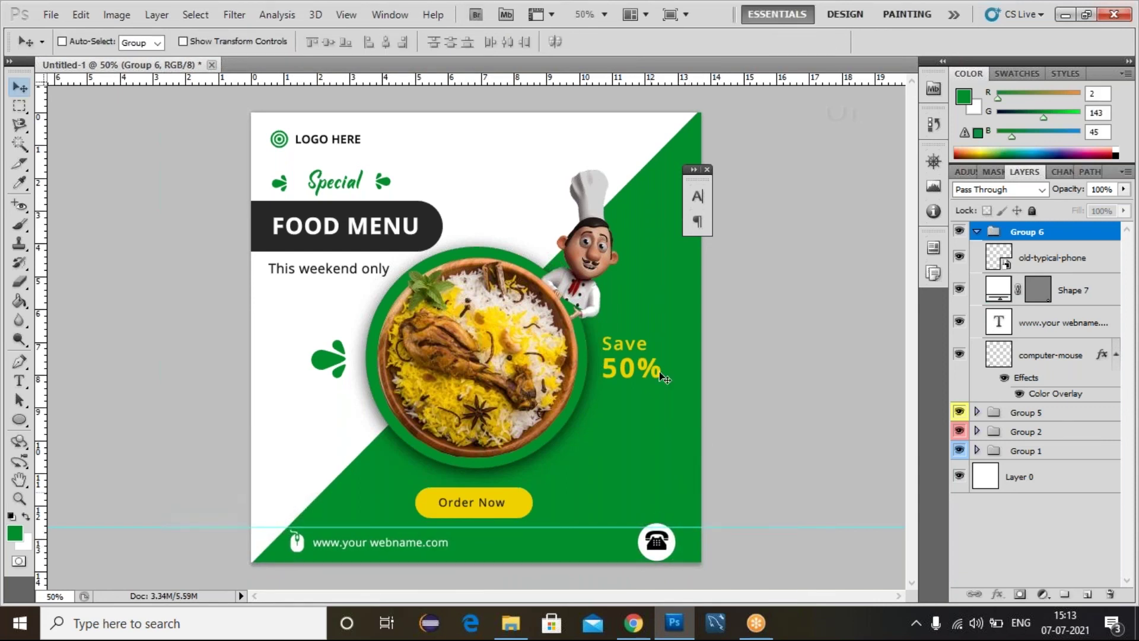
Scale the white circle down slightly and nudge it up so it is centred behind the phone icon.
left_click(1025, 267)
left_click(1062, 301)
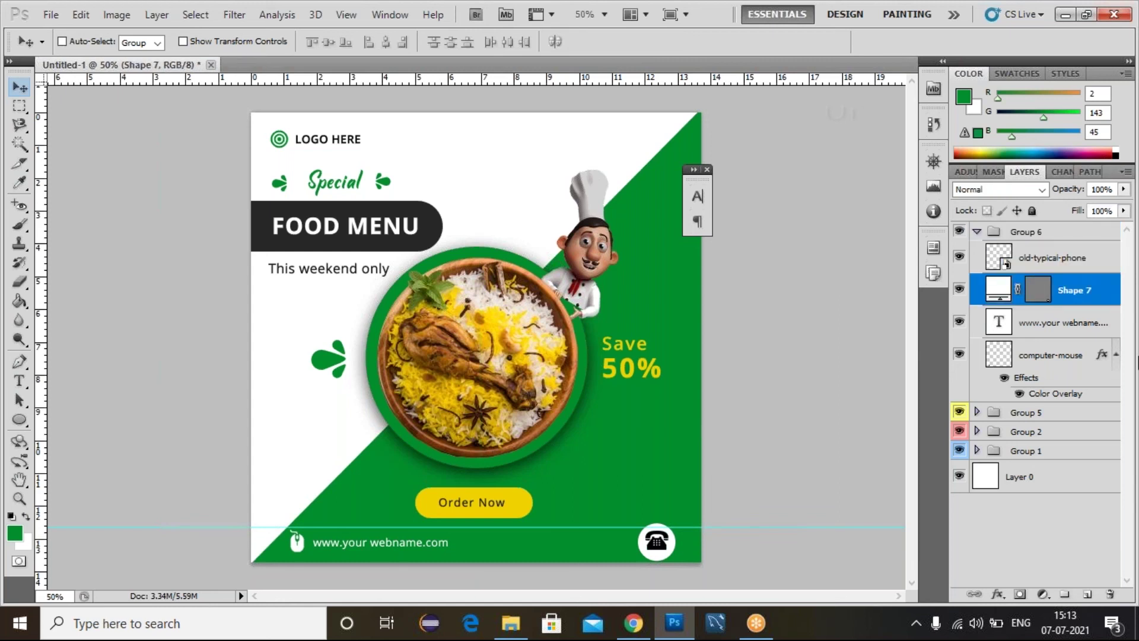
key("ctrl+t")
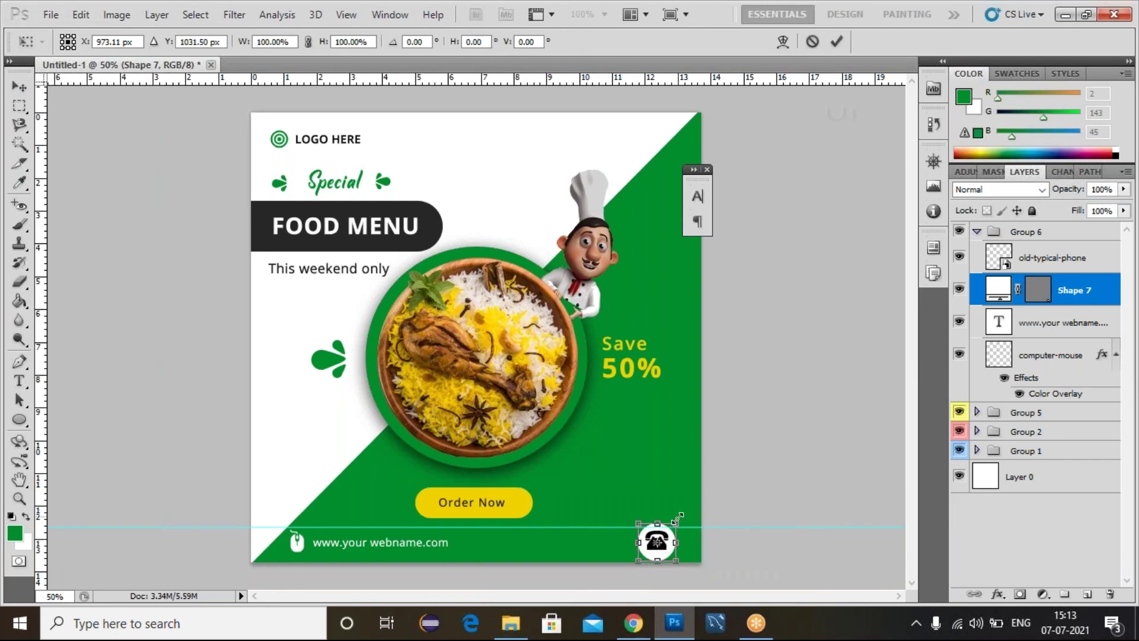
left_click_drag(678, 516, 680, 519)
key("Return")
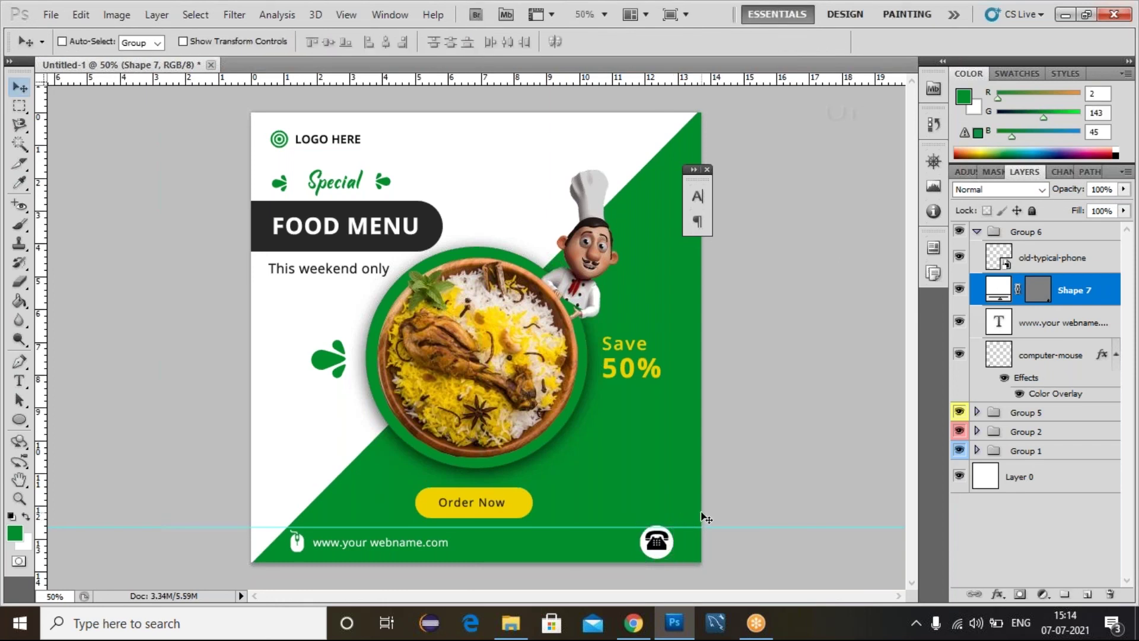
key("Up")
key("Up")
key("Up")
Add the contact phone number as white 27 px Open Sans Regular text between the web address and the phone icon.
left_click(1068, 322)
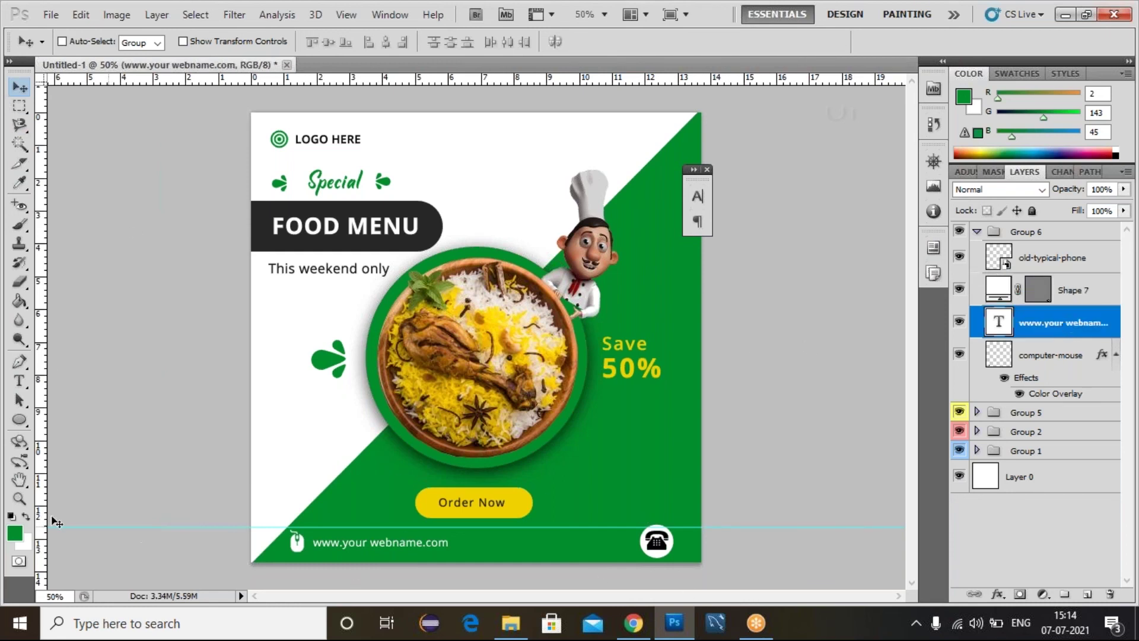
left_click(20, 380)
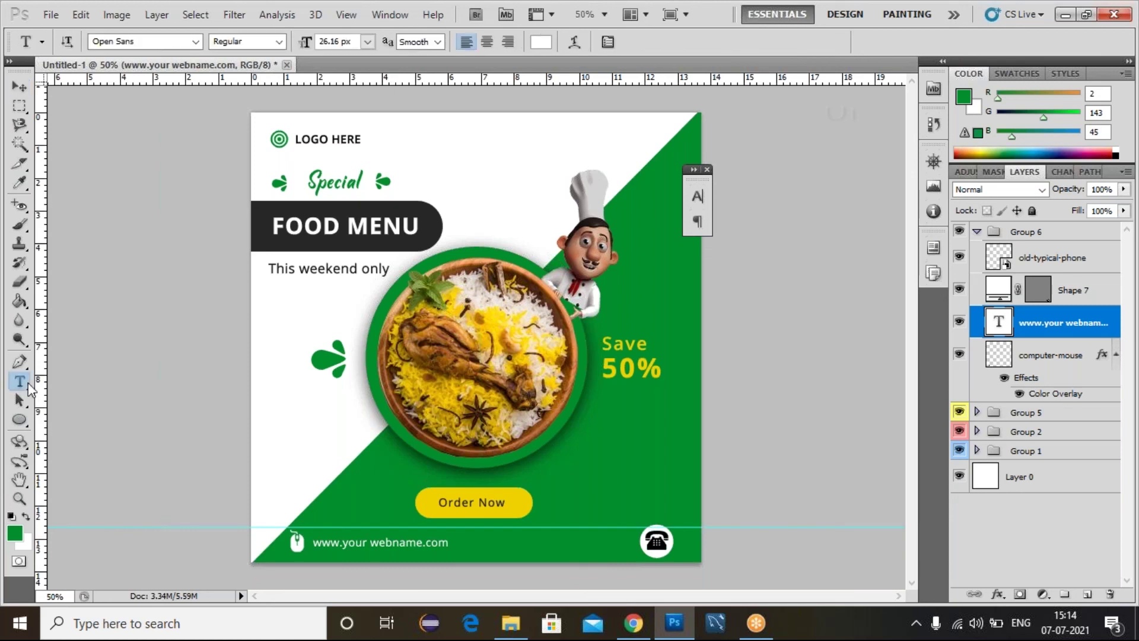
left_click(529, 548)
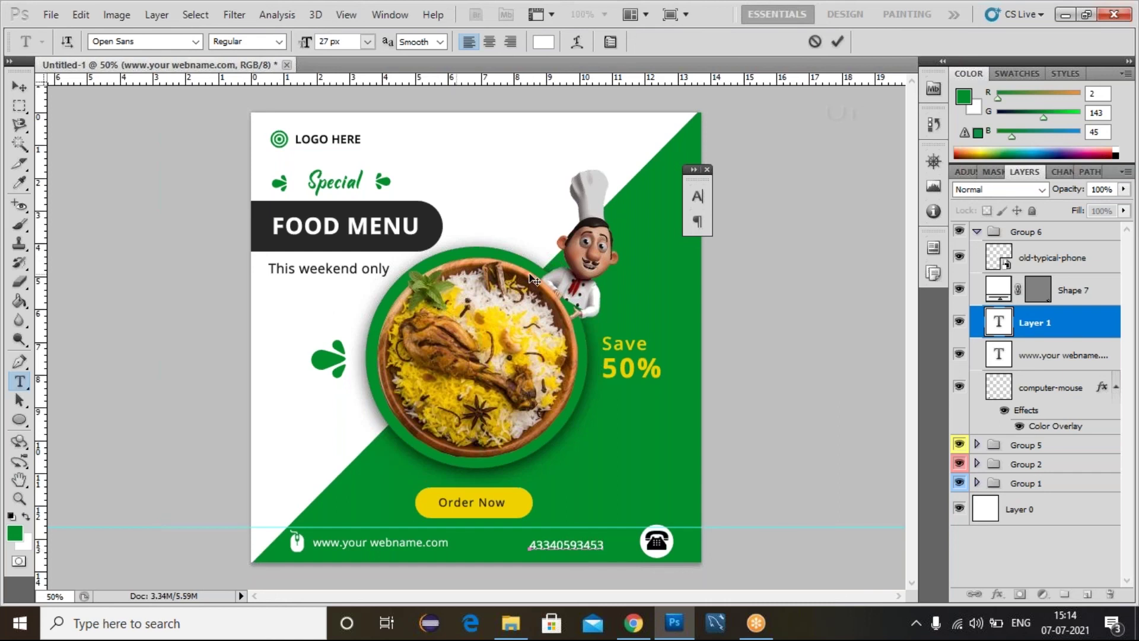
left_click(20, 87)
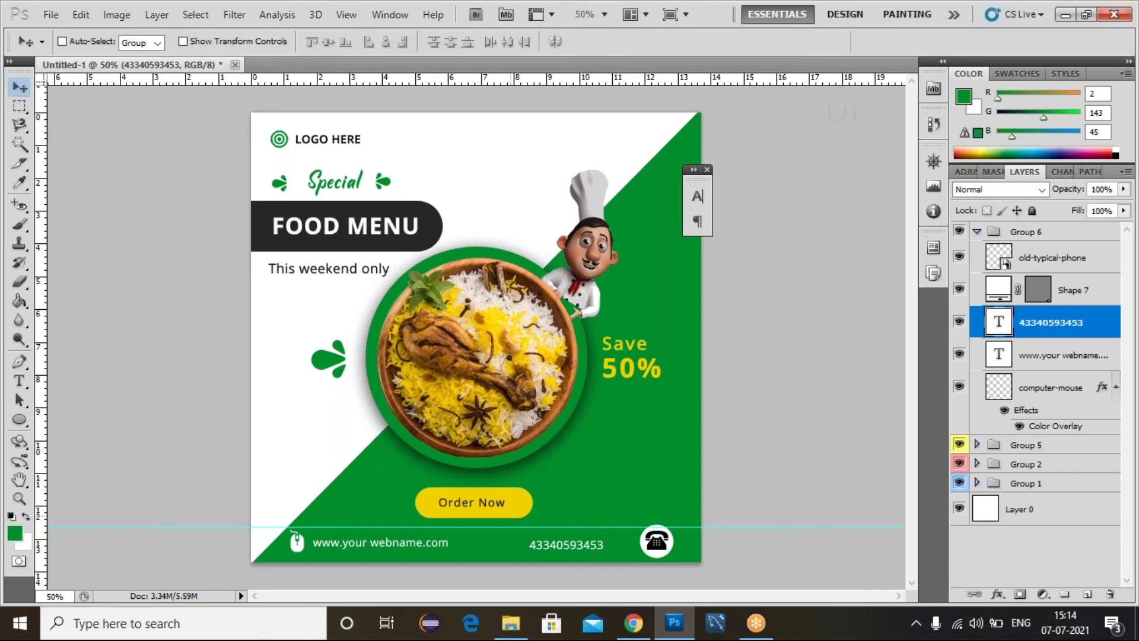
Move the phone number text right and slightly up so it sits beside the phone icon, level with the web address.
left_click_drag(563, 553, 582, 549)
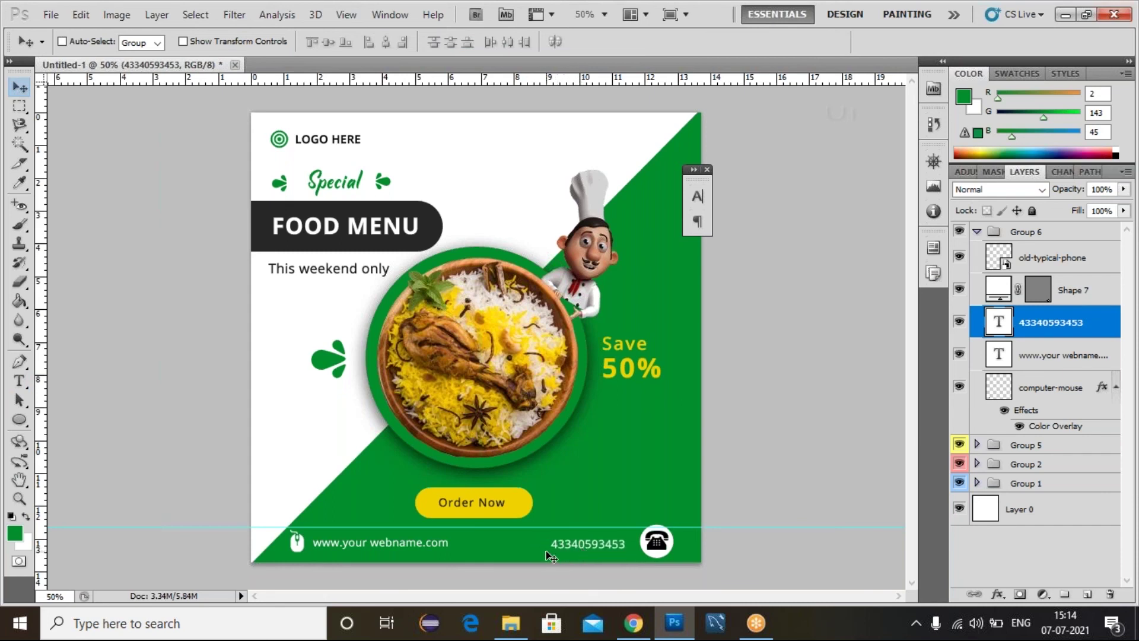
key("Right")
key("Right")
key("Right")
key("Right")
key("Right")
key("Right")
key("Right")
key("Right")
key("Right")
key("Right")
key("Right")
key("Right")
key("Right")
key("Right")
key("Right")
key("Right")
key("Right")
key("Right")
key("Right")
key("Right")
key("Up")
key("Up")
key("Up")
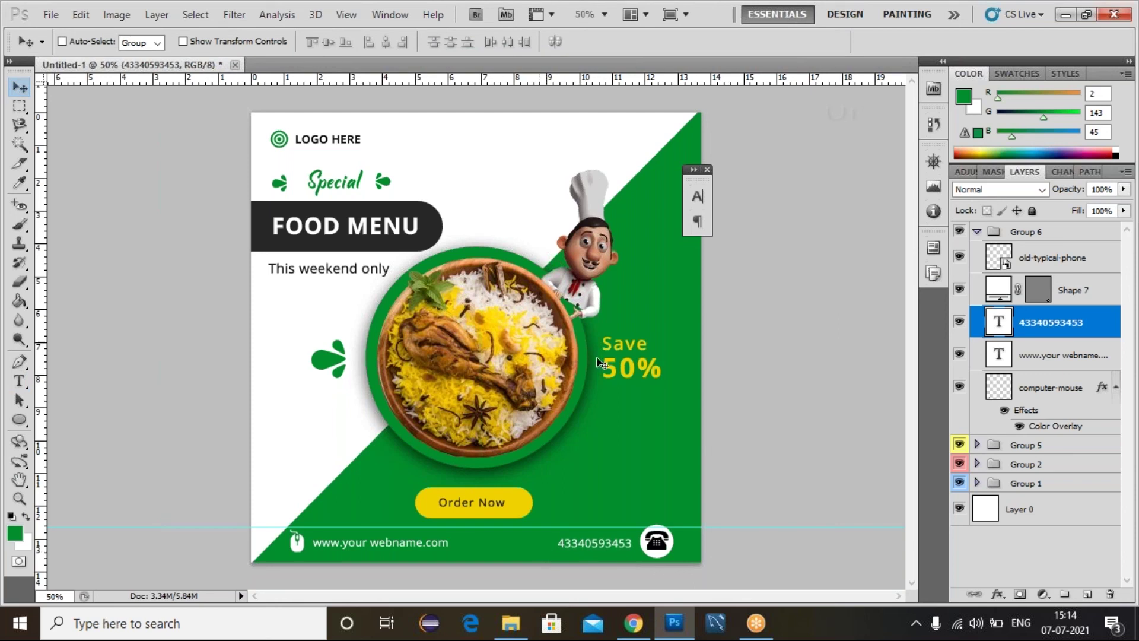
Set the phone number text's font style to Bold.
double_click(999, 324)
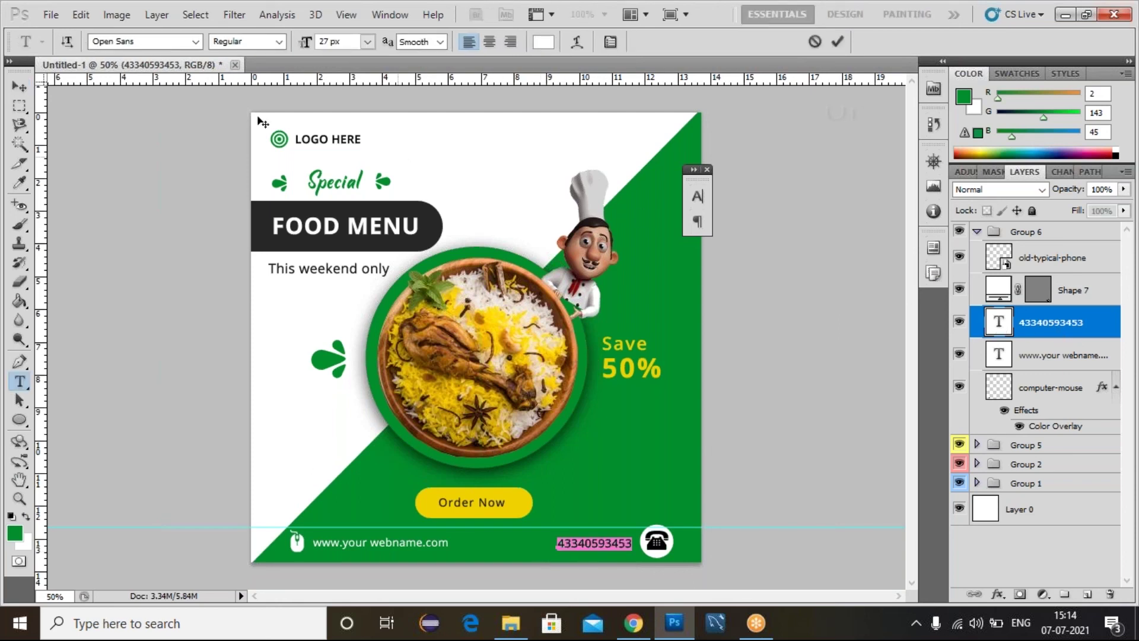
left_click(278, 42)
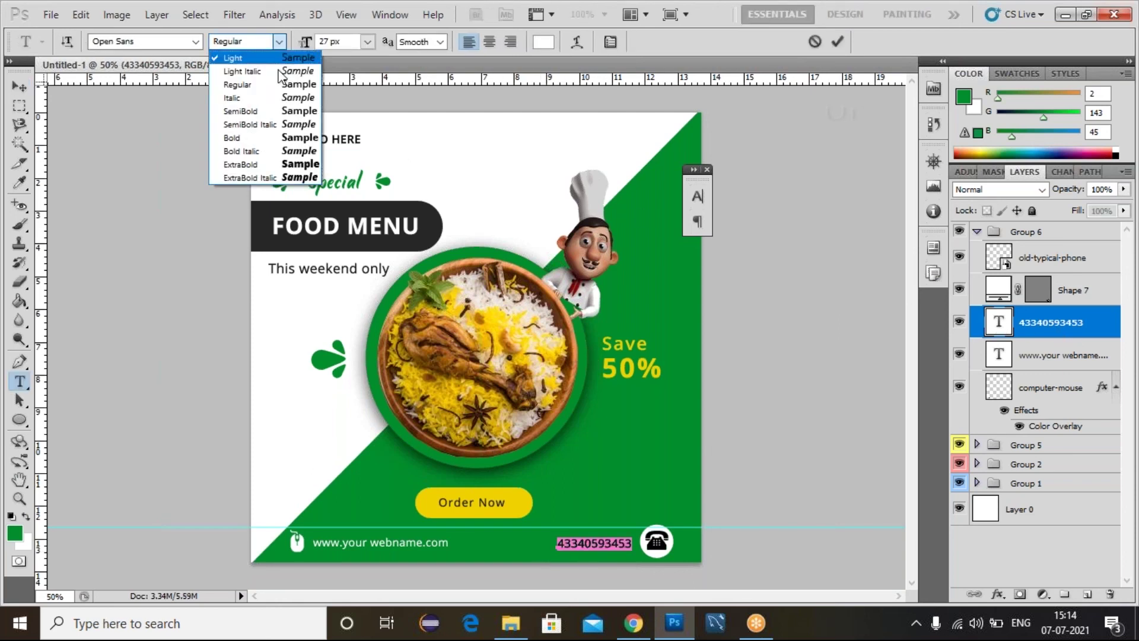
left_click(279, 137)
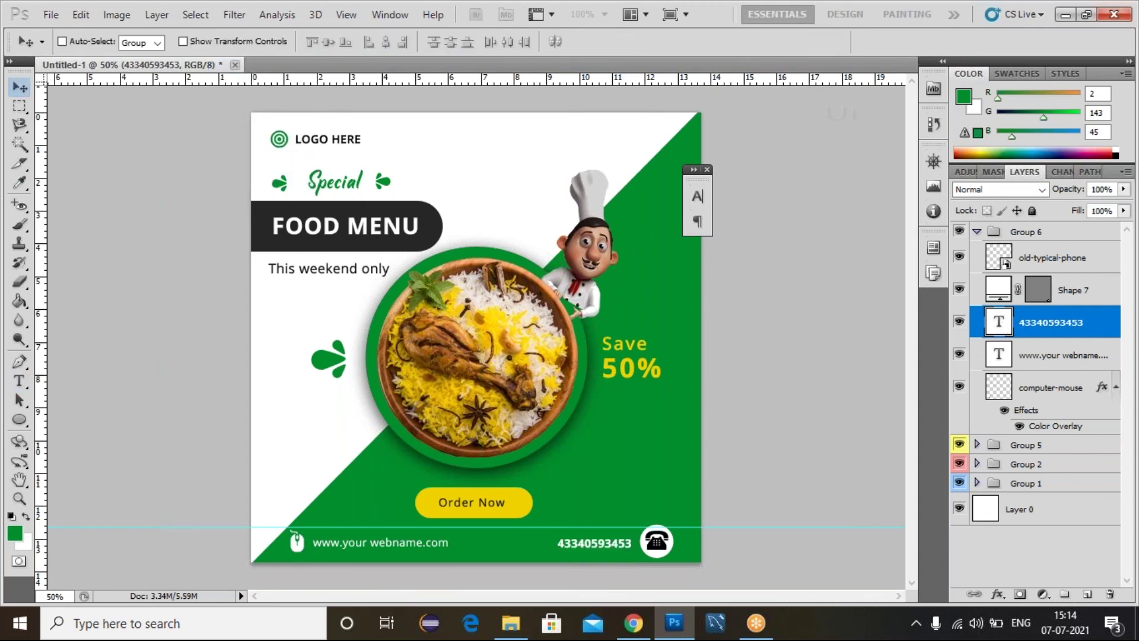
key("ctrl+Return")
key("v")
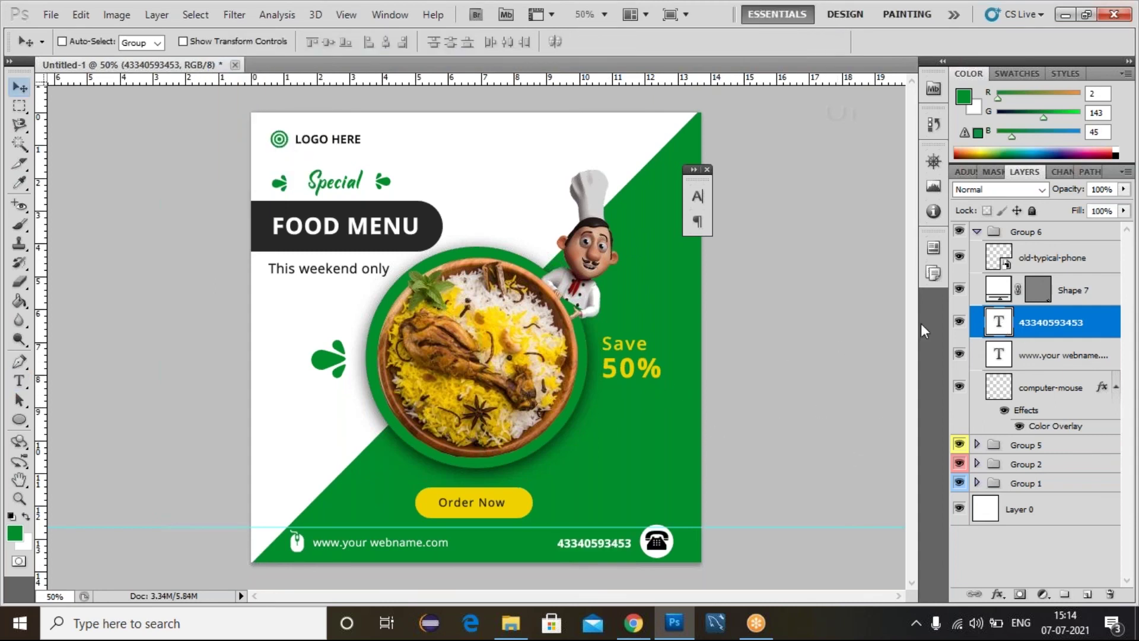
Set the phone number text's font style to SemiBold.
double_click(998, 322)
left_click(278, 41)
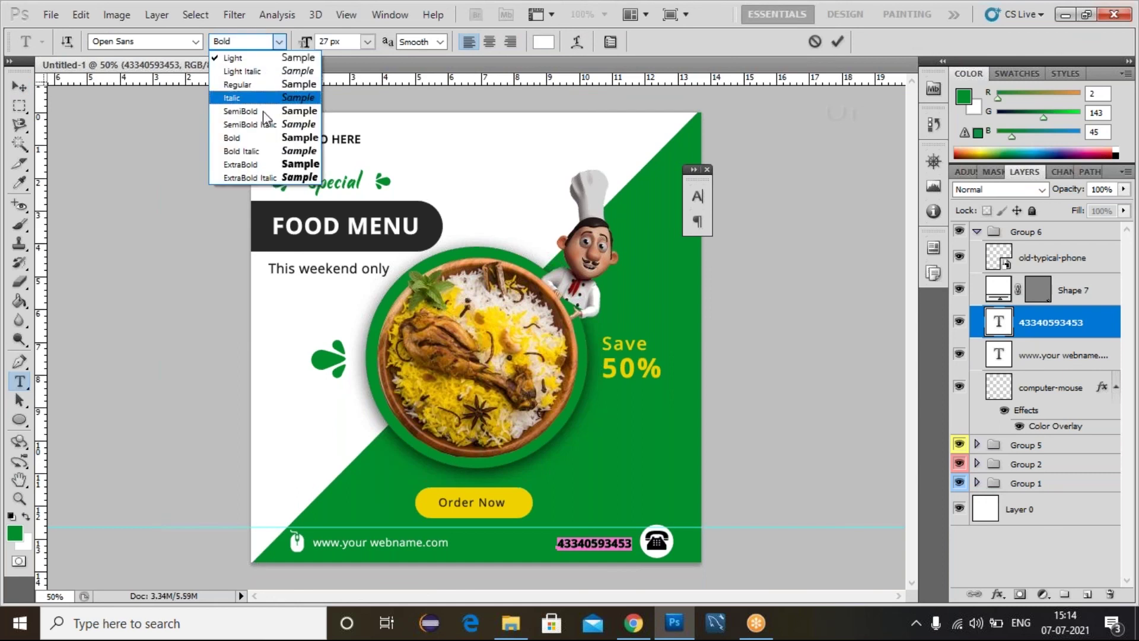
left_click(266, 108)
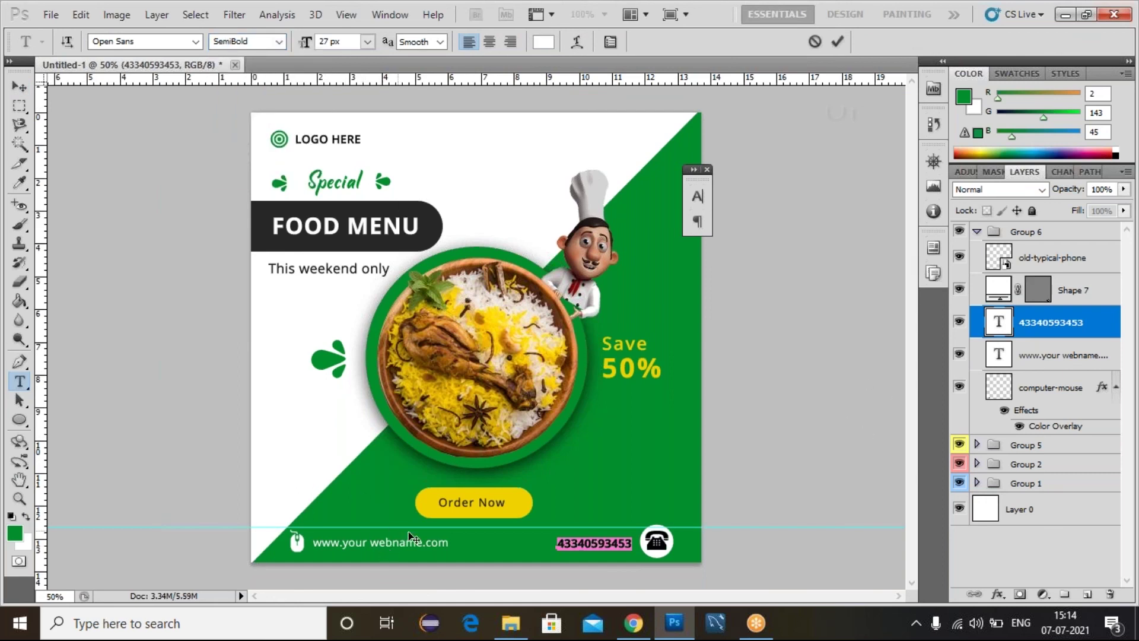
key("Right")
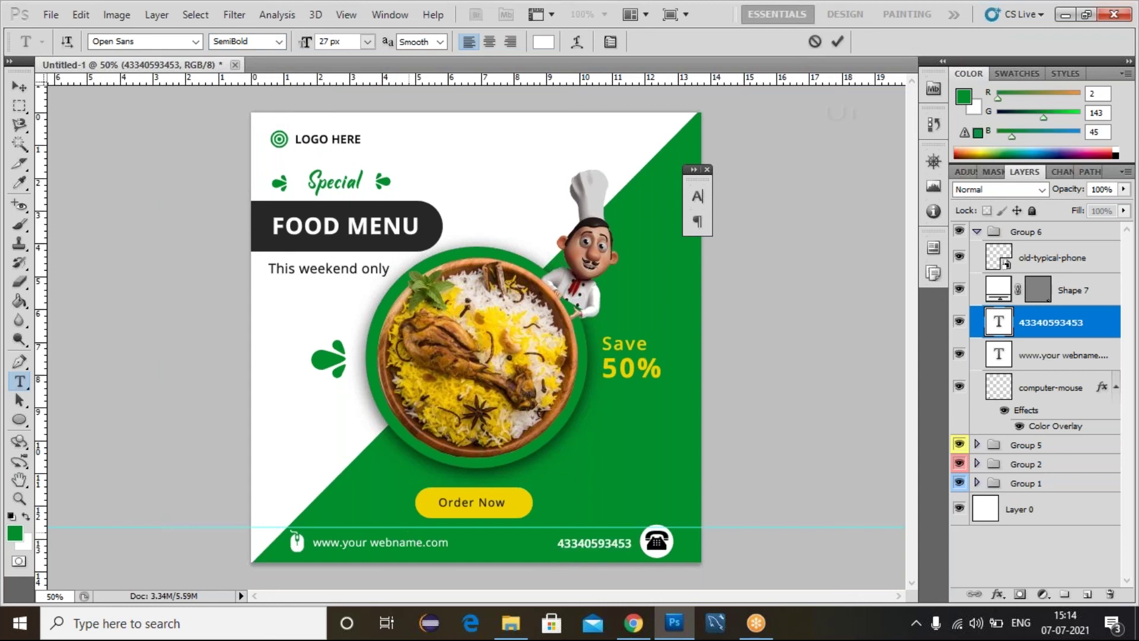
key("ctrl+a")
key("Right")
key("ctrl+Return")
key("v")
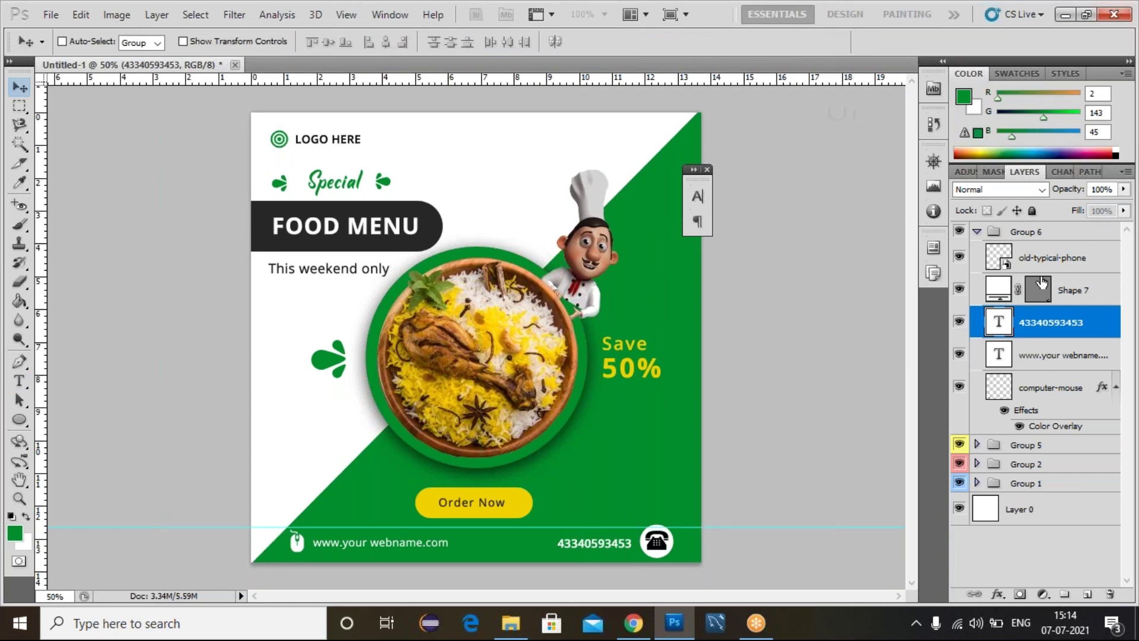
Hide the guides and add the text "free home delivary" above the phone number in 27 px Open Sans SemiBold.
left_click(1043, 283)
key("ctrl+h")
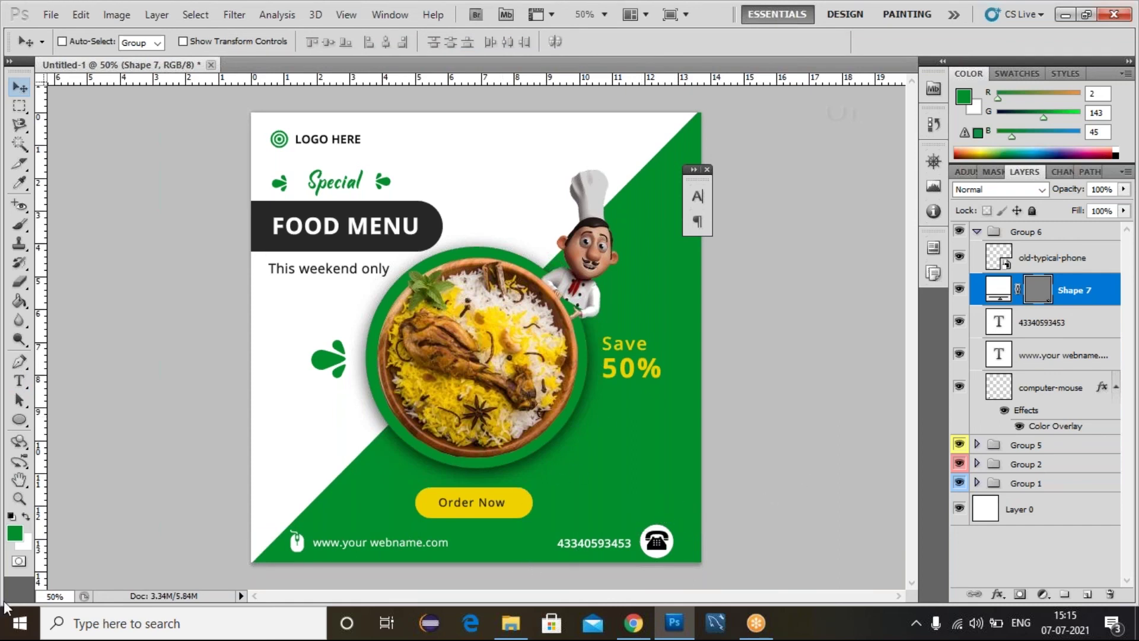
left_click(19, 380)
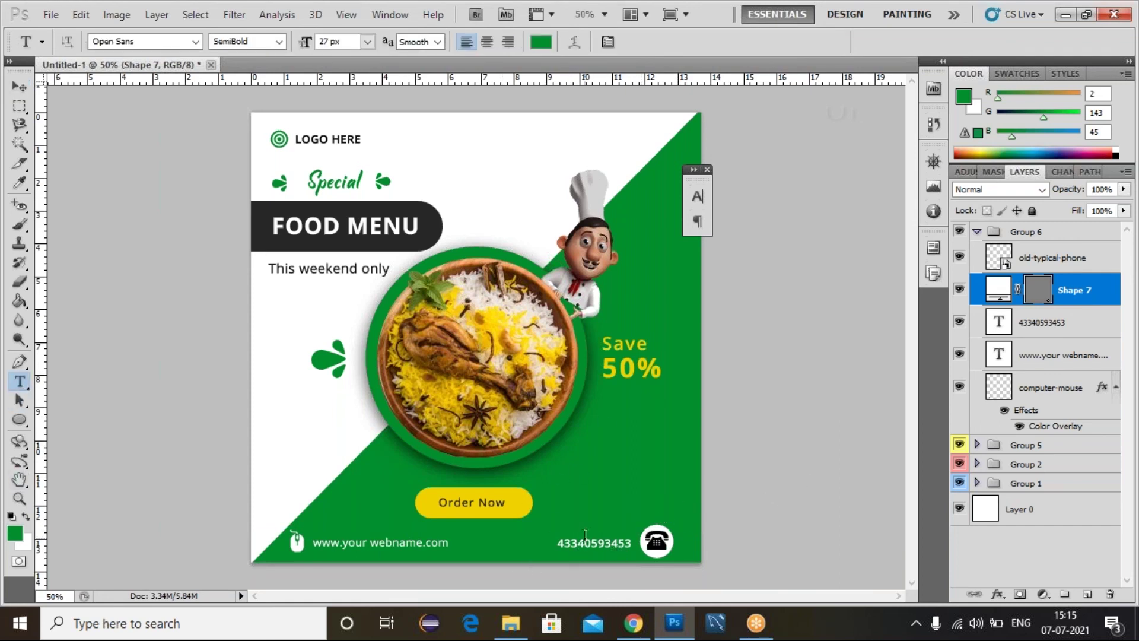
left_click(564, 525)
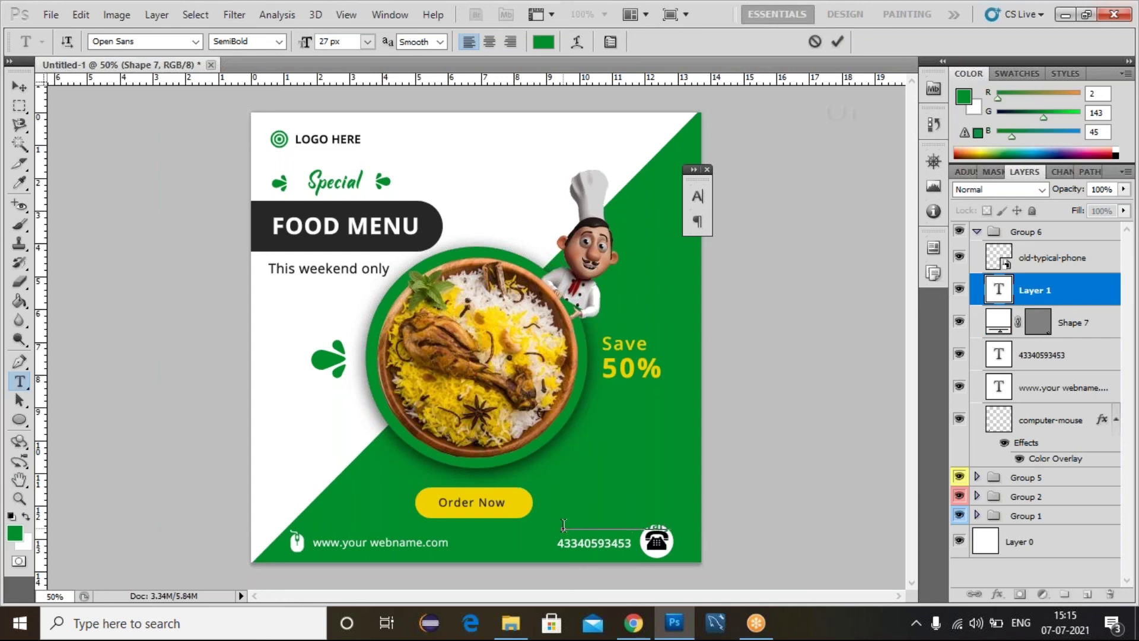
Recolour the whole delivery text yellow (#f0d100), sampled from the Order Now button.
key("ctrl+a")
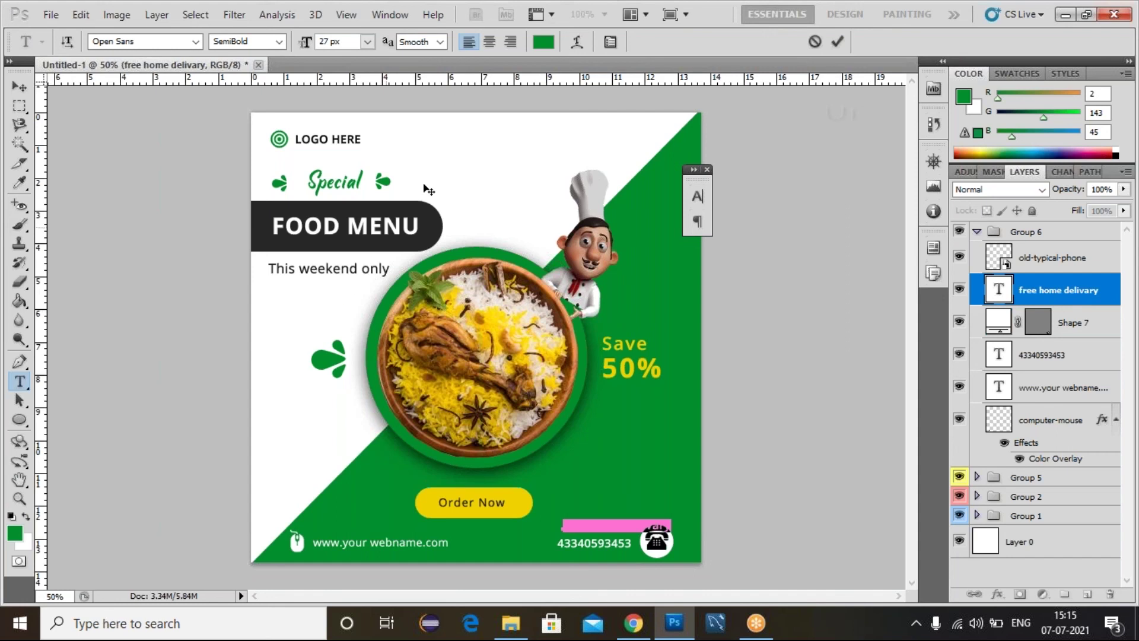
left_click(539, 42)
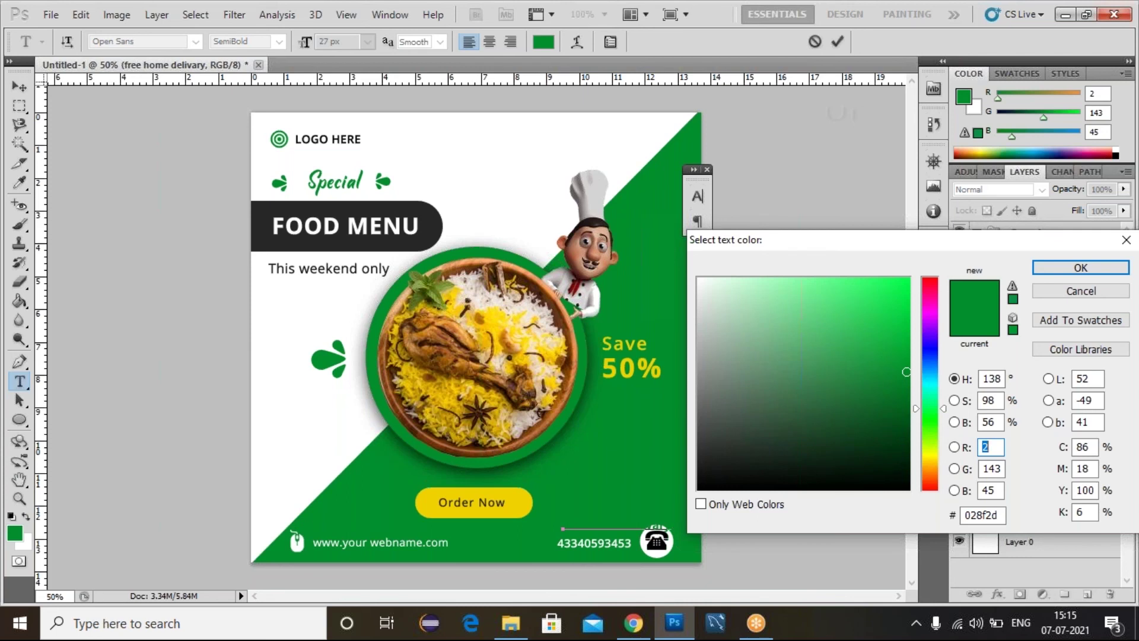
left_click_drag(703, 287, 699, 279)
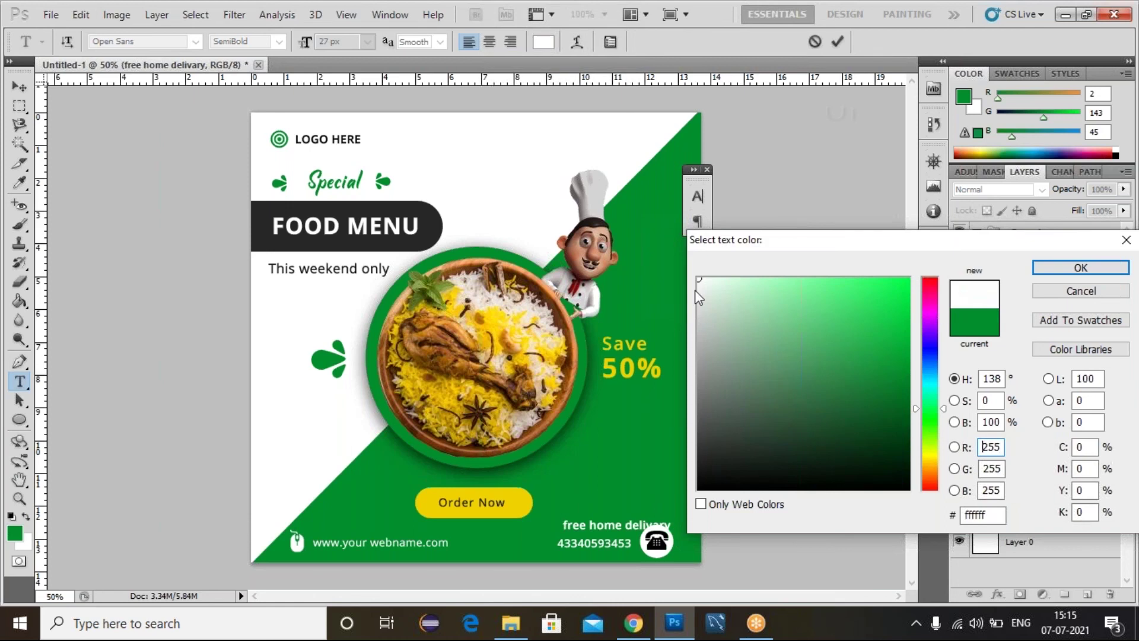
left_click(514, 496)
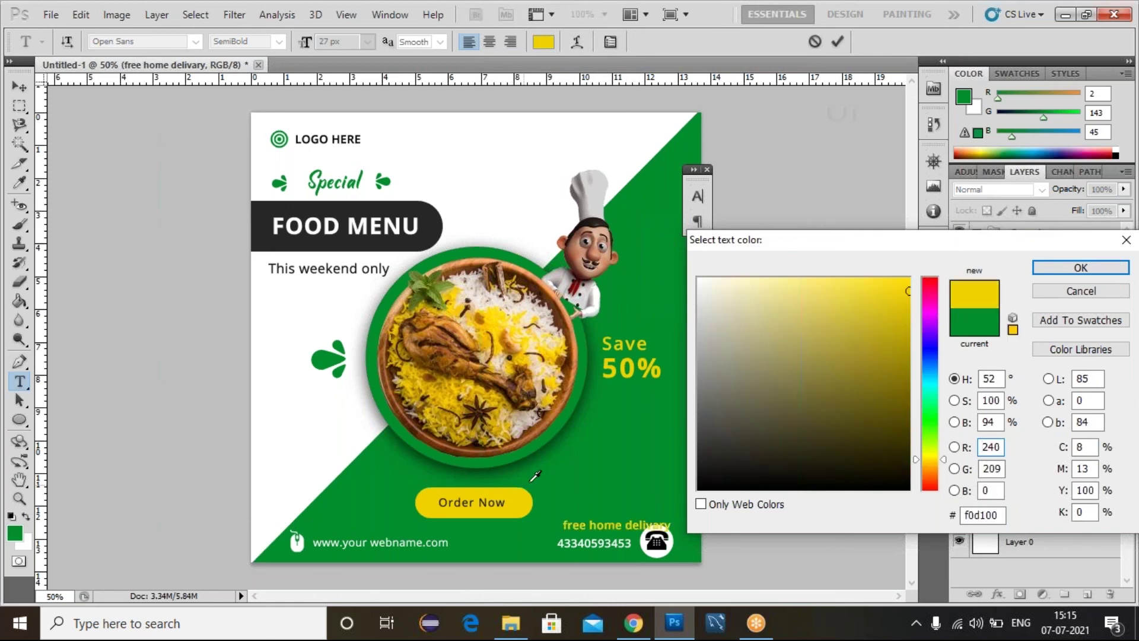
left_click(1069, 269)
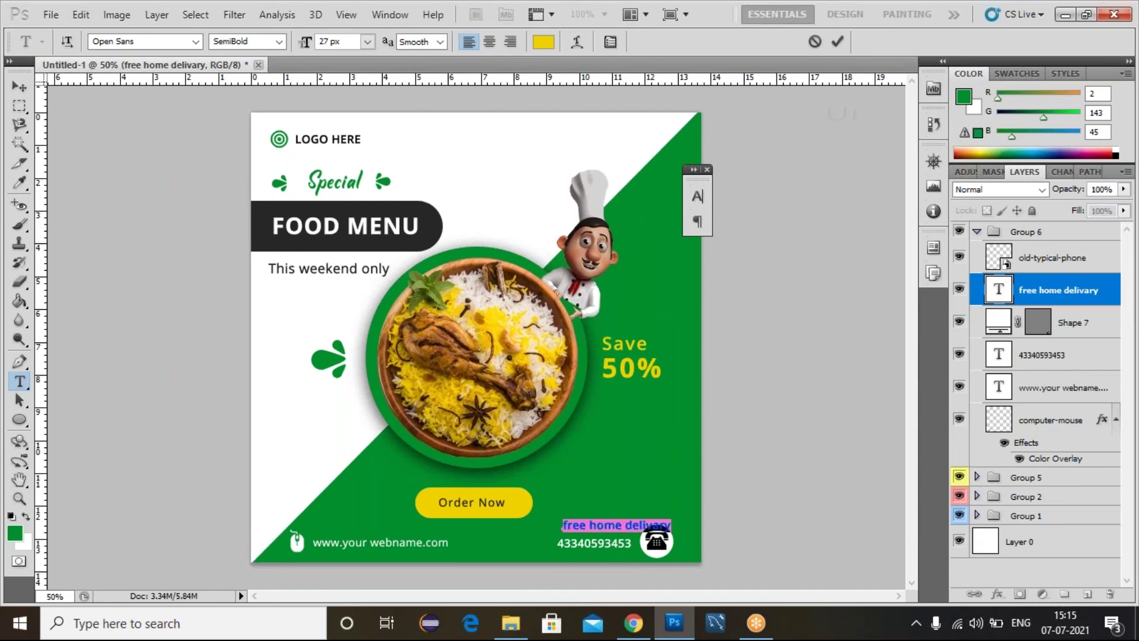
Capitalise the first letter of the delivery text and remove the word "home".
left_click(572, 525)
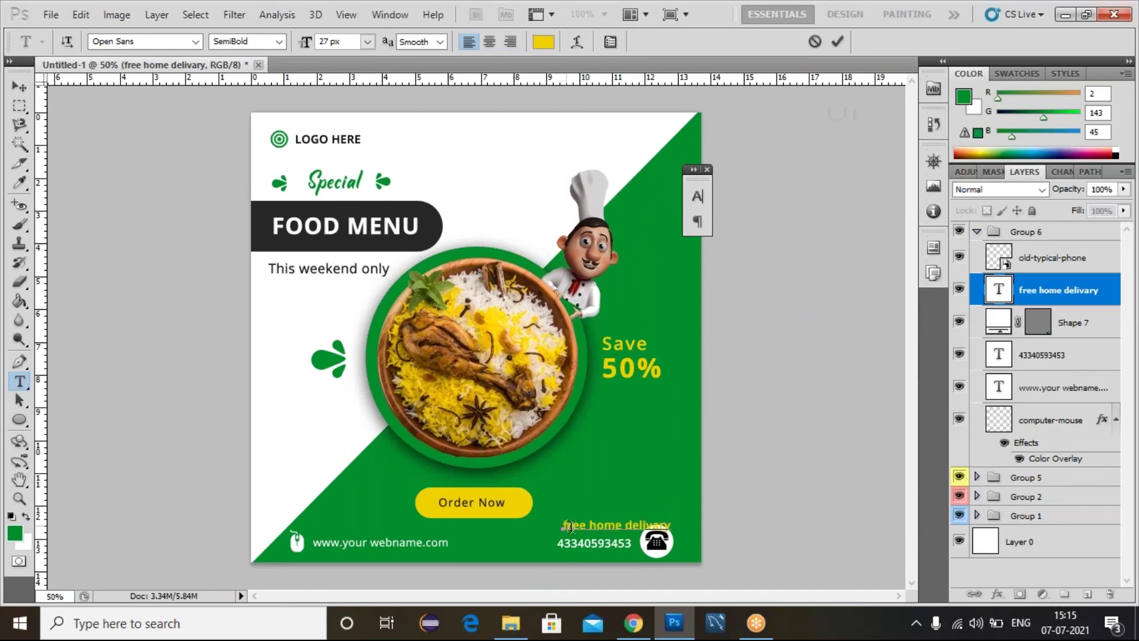
key("BackSpace")
type("F")
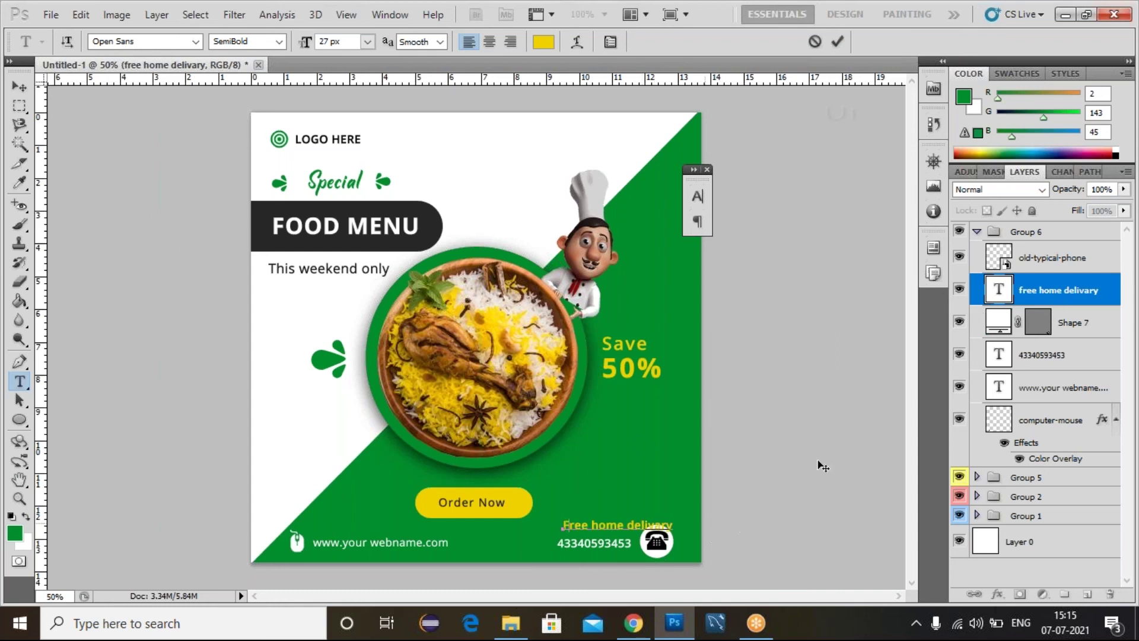
key("ctrl+a")
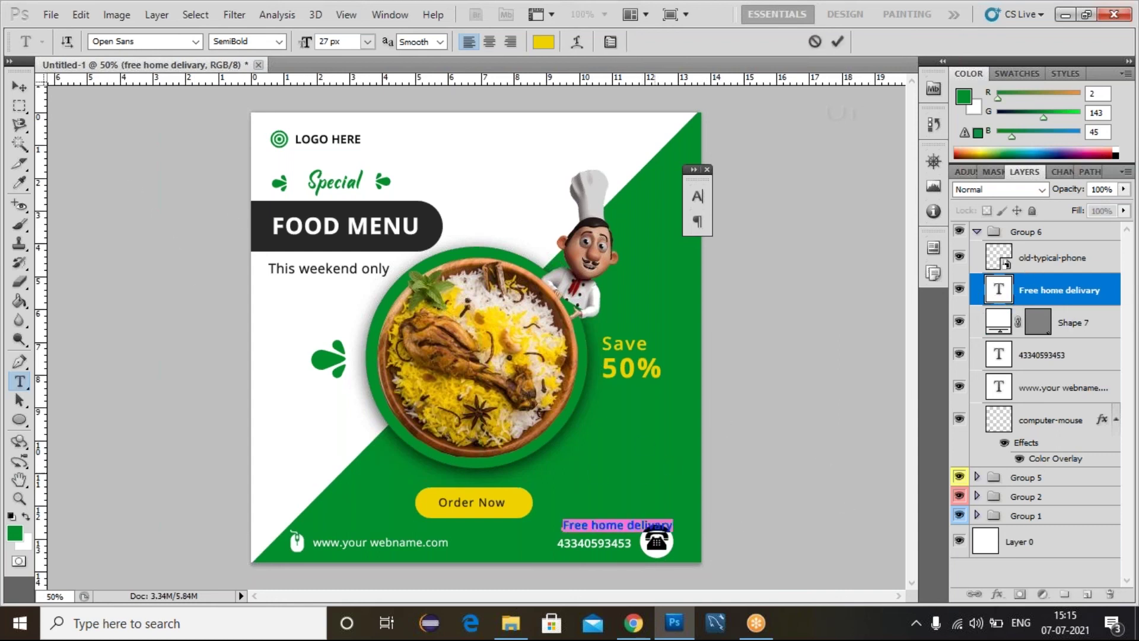
left_click(628, 525)
key("BackSpace")
key("BackSpace")
key("BackSpace")
key("BackSpace")
key("BackSpace")
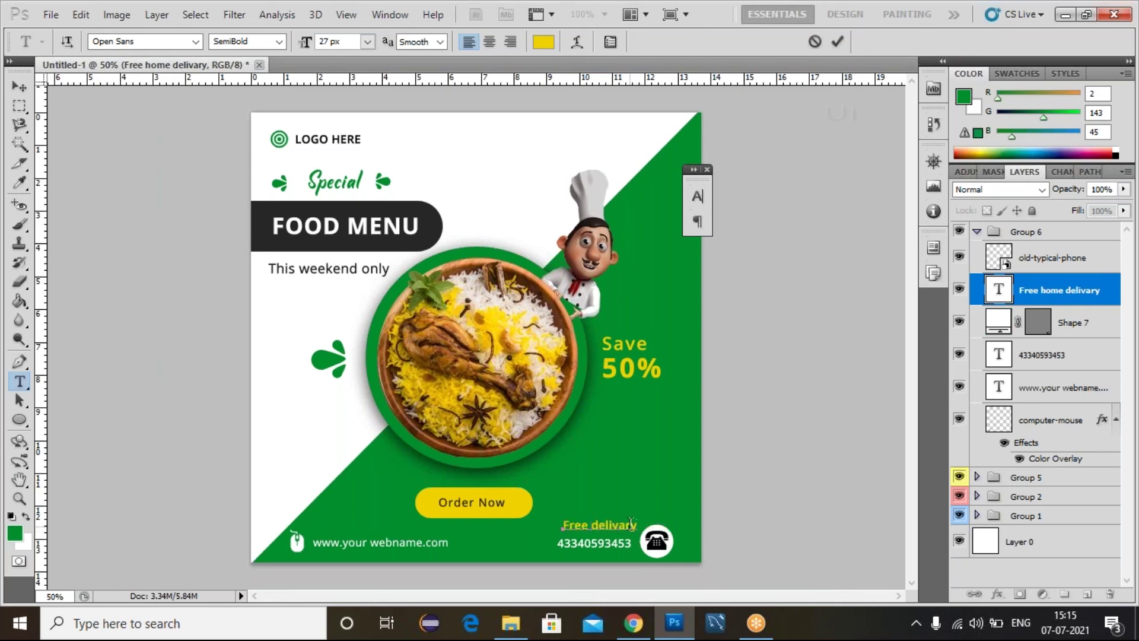
Correct the second word of the delivery text so that it reads "Free Delivery", and commit the edit.
left_click(626, 525)
key("BackSpace")
type("e")
left_click(598, 525)
key("BackSpace")
type("D")
left_click(996, 294)
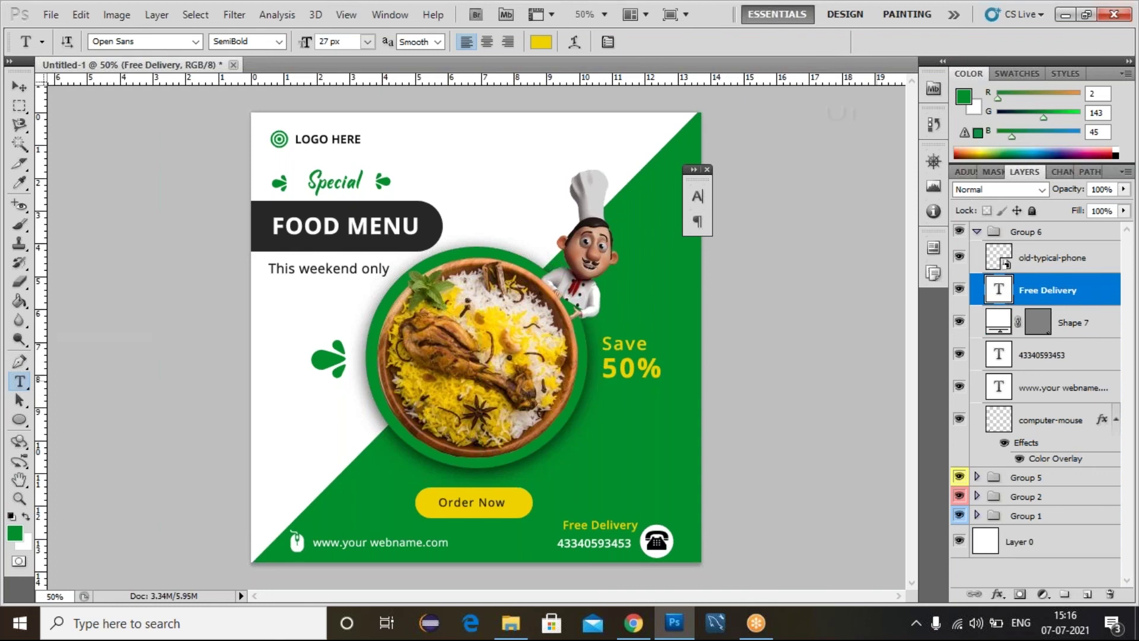
Nudge the "Free Delivery" text left and down so it sits just above the phone number with their left edges aligned.
key("v")
key("Left")
key("Left")
key("Left")
key("Left")
key("Left")
key("Left")
key("Left")
key("Left")
key("Left")
key("Left")
key("Left")
key("Left")
key("Left")
key("Left")
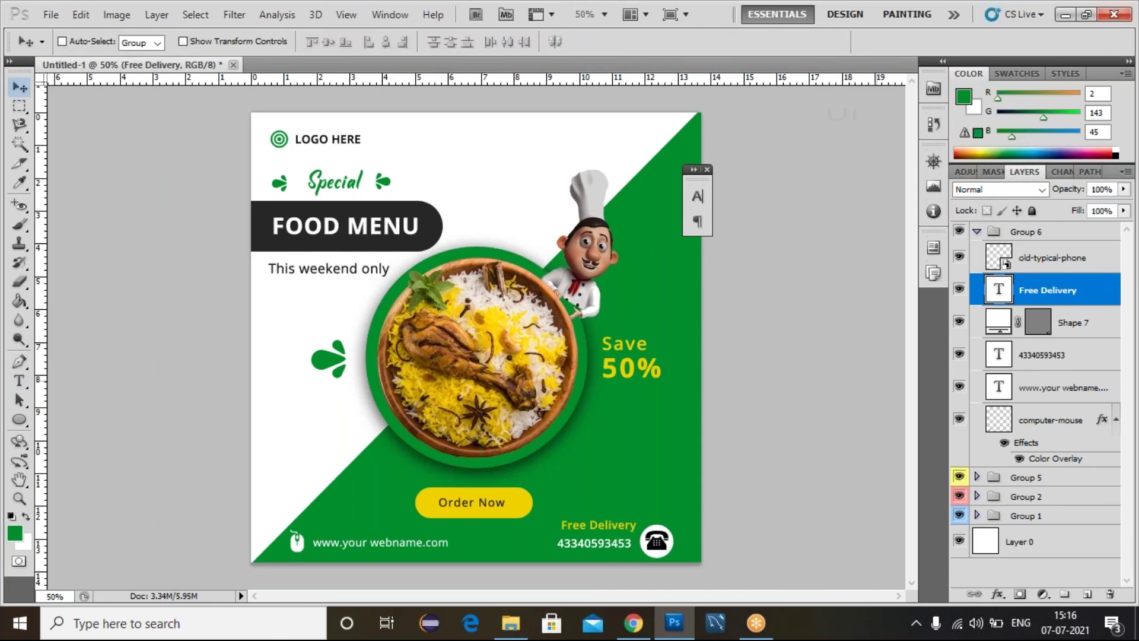
key("Down")
key("Down")
key("Down")
key("Down")
key("Down")
key("Down")
key("Down")
key("Down")
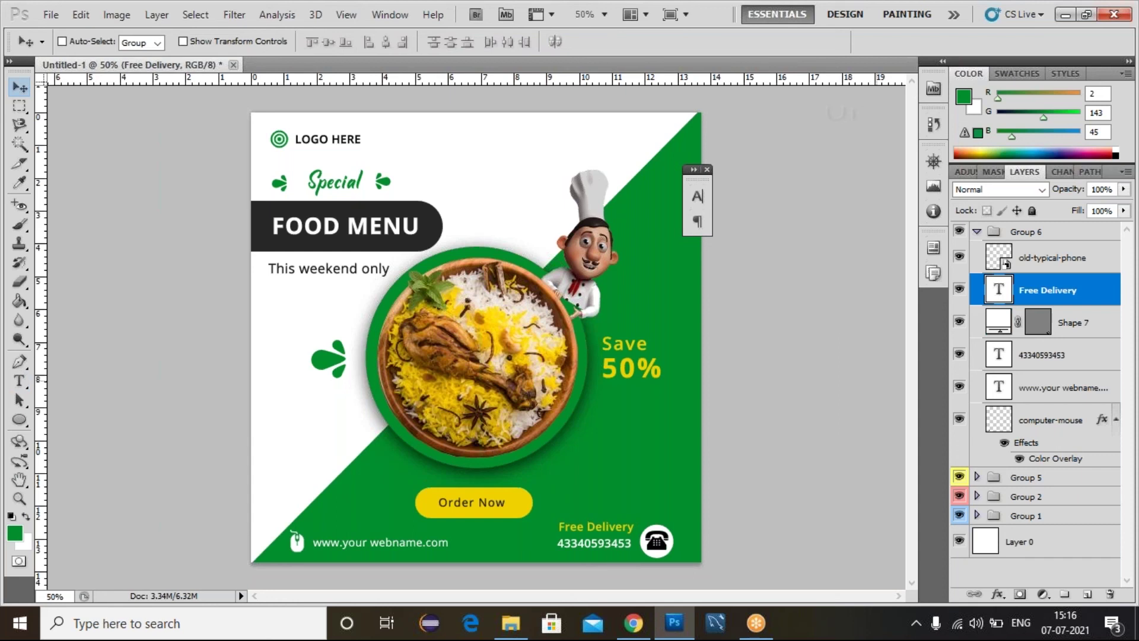
key("Down")
key("Down")
key("Down")
key("Down")
key("Left")
key("Left")
key("Left")
key("Left")
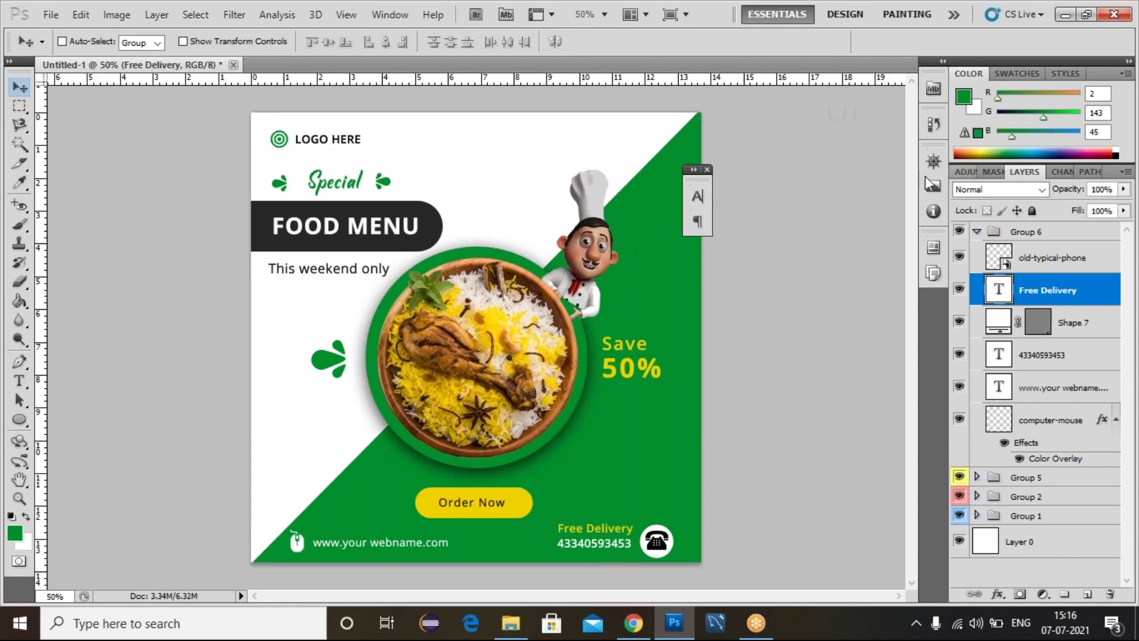
Collapse Group 6 and give it the Orange colour label.
left_click(707, 169)
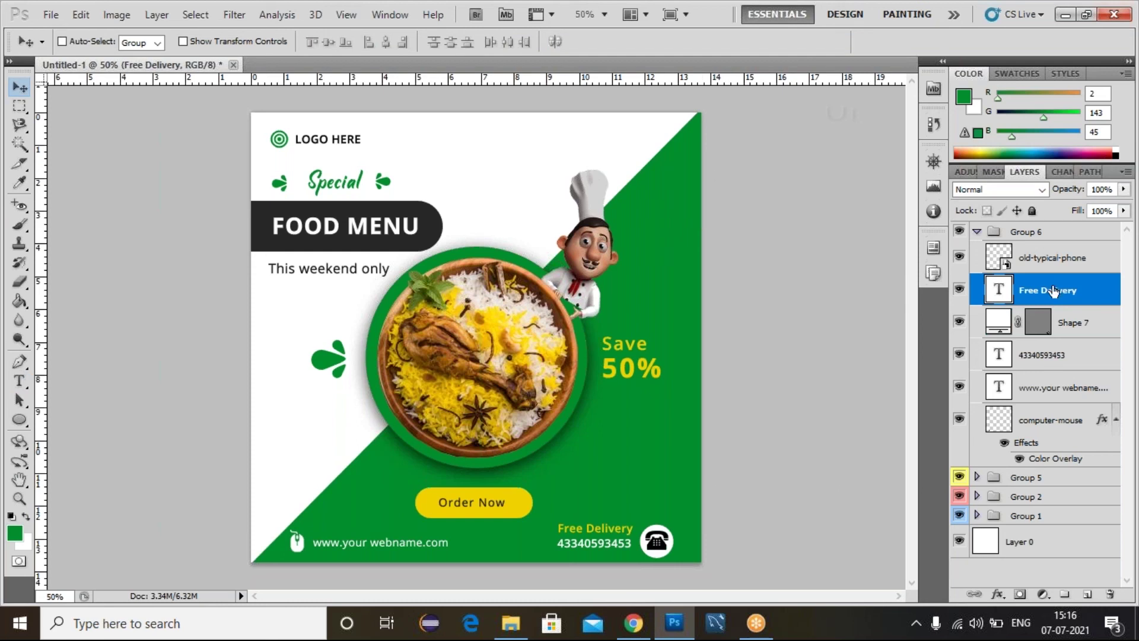
left_click(980, 234)
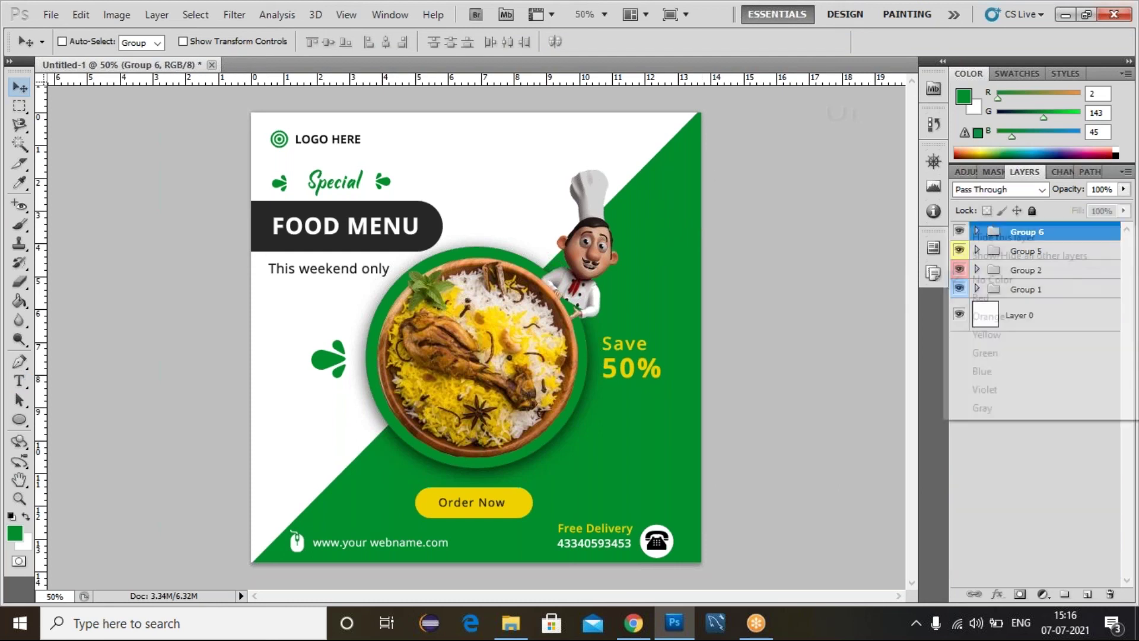
right_click(959, 232)
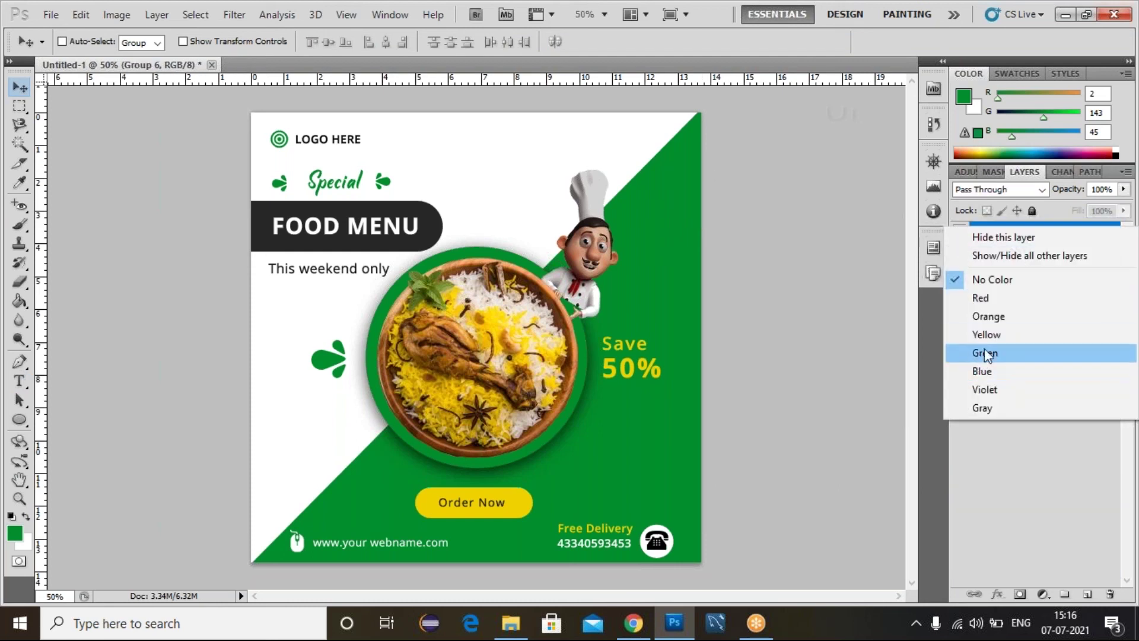
left_click(1002, 315)
left_click(1035, 386)
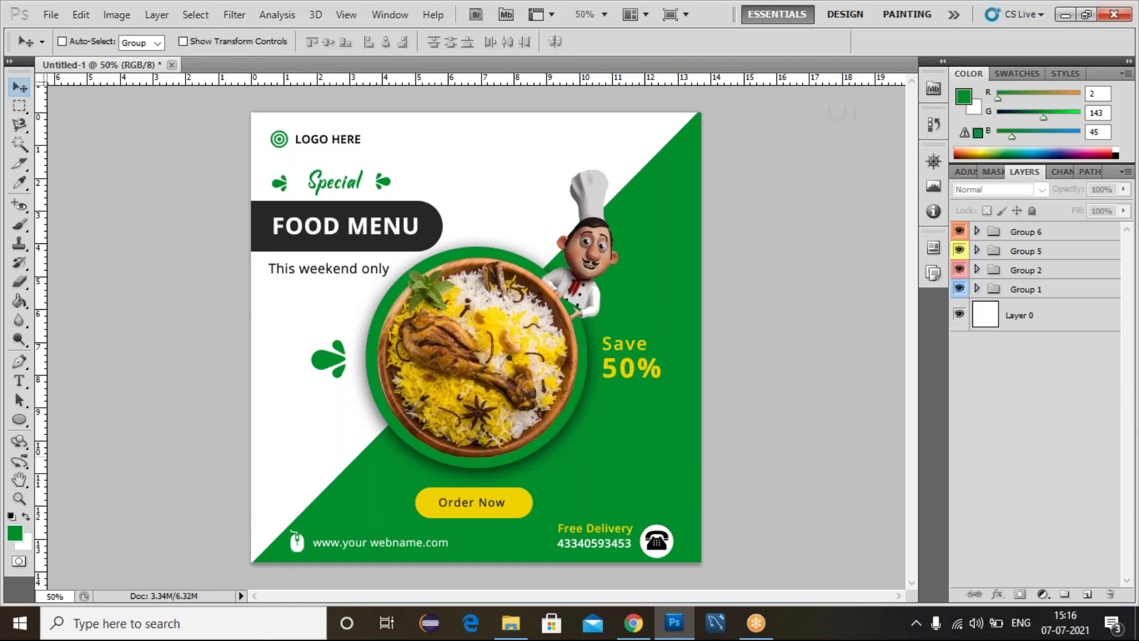
Draw a thin vertical green rectangle inside Group 6, near the poster's upper edge between the logo and the diagonal.
left_click(1006, 240)
left_click(976, 231)
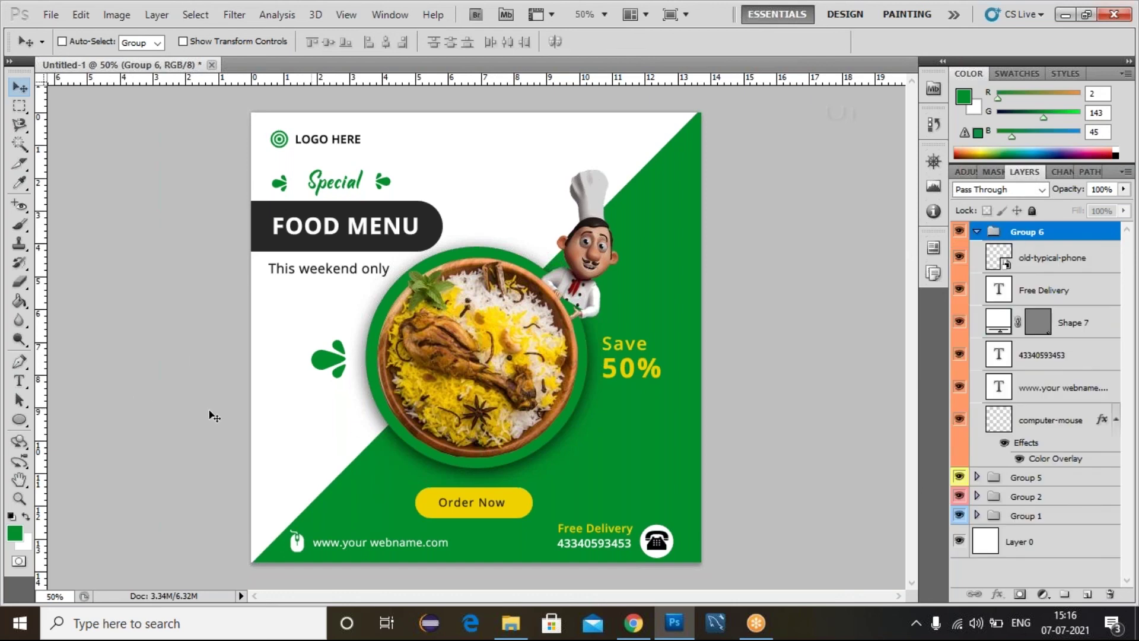
left_click(19, 419)
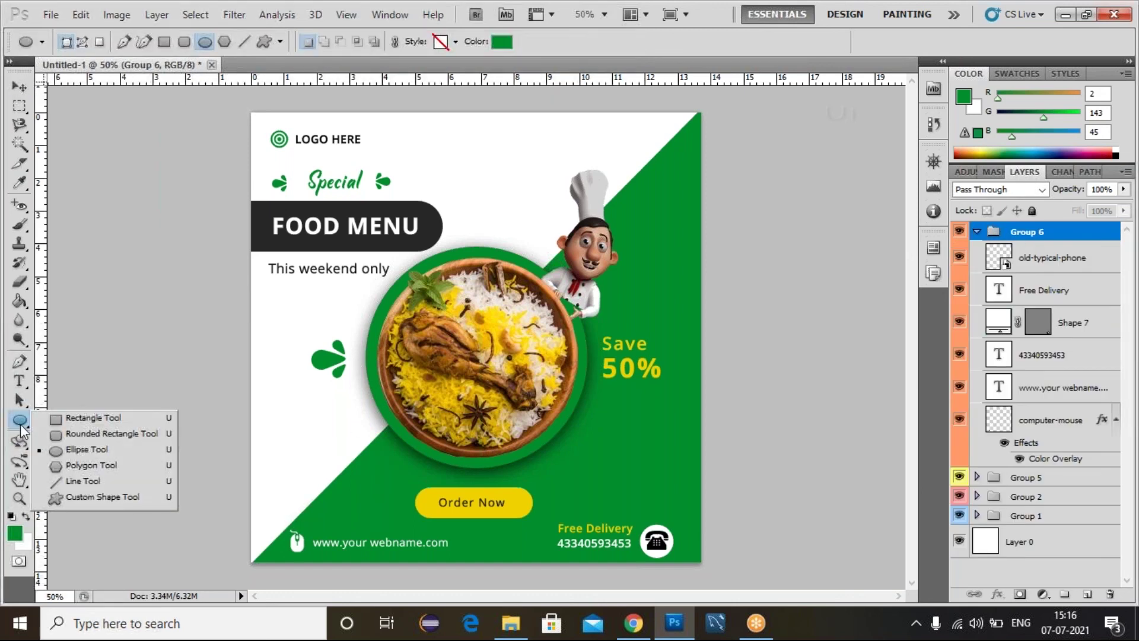
left_click(87, 418)
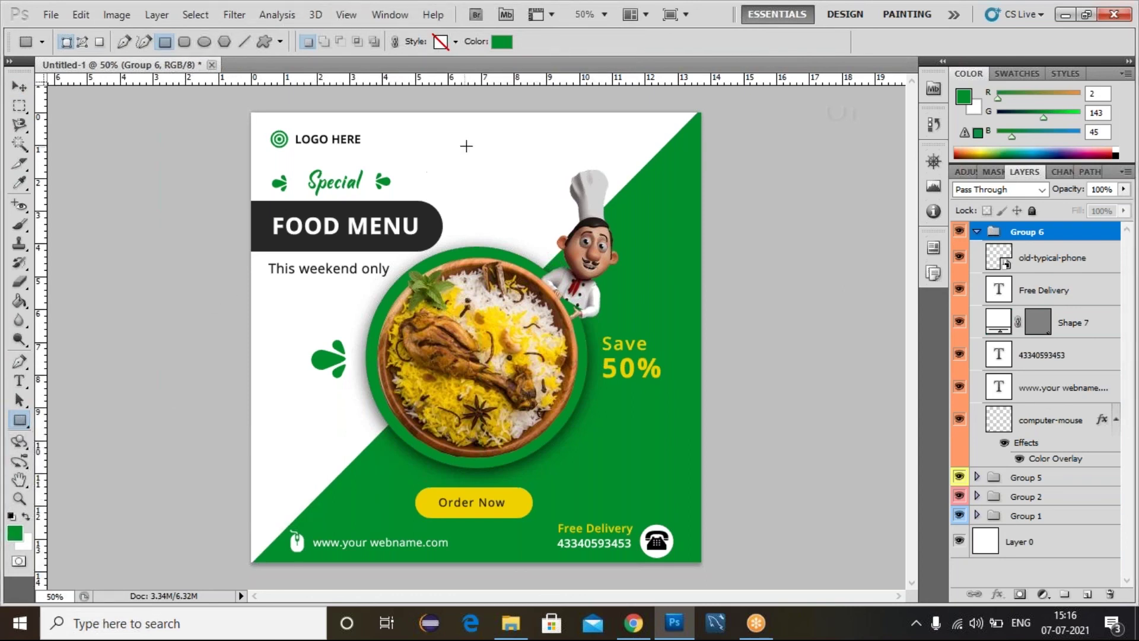
left_click_drag(499, 114, 503, 158)
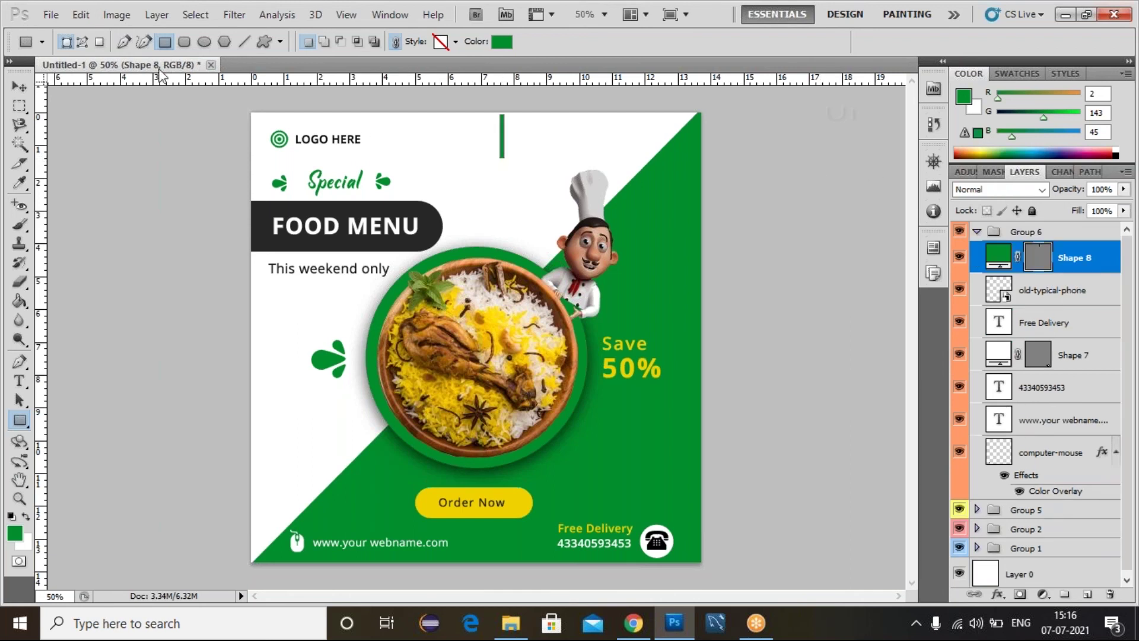
Move the green stripe right and up so it hangs from the poster's upper edge above the chef's hat.
left_click(19, 86)
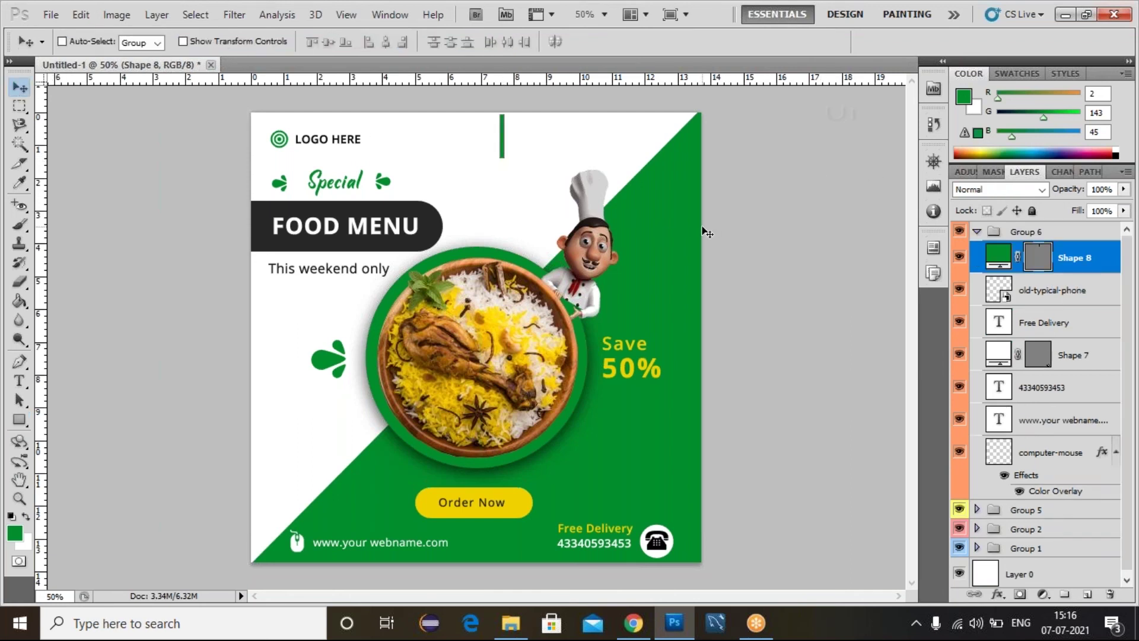
key("shift+Right")
key("shift+Right")
key("shift+Right")
key("shift+Right")
key("shift+Right")
key("shift+Right")
key("shift+Right")
key("shift+Right")
key("shift+Right")
key("shift+Right")
key("shift+Right")
key("shift+Right")
key("shift+Right")
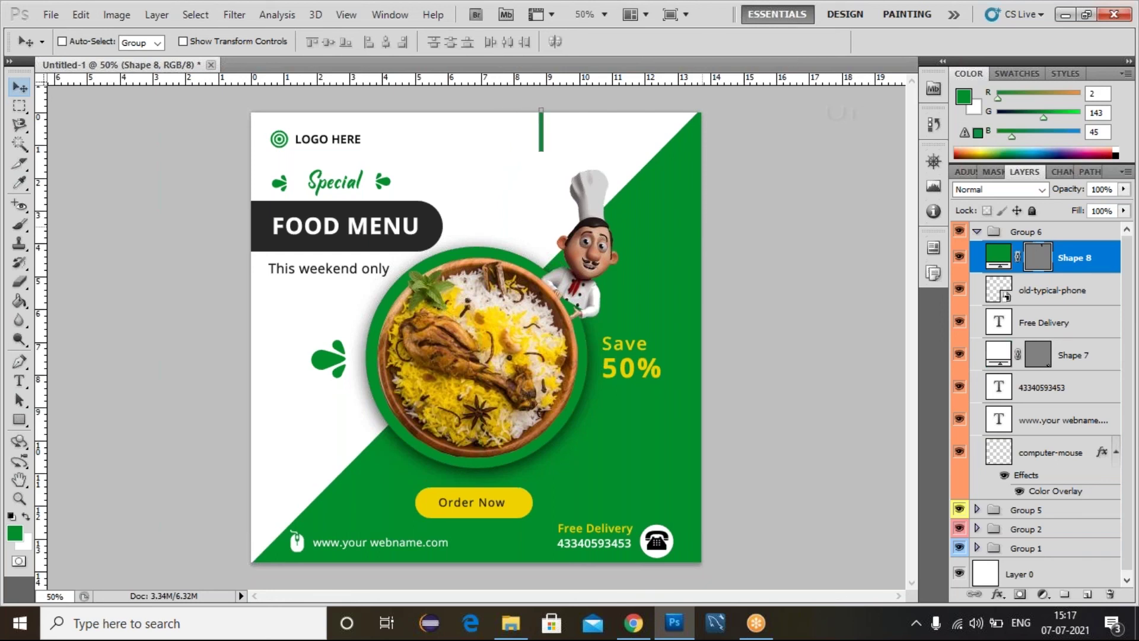
Put the green stripe's layer into its own group inside Group 6 and reselect the stripe.
left_click(1079, 315)
left_click(1077, 262)
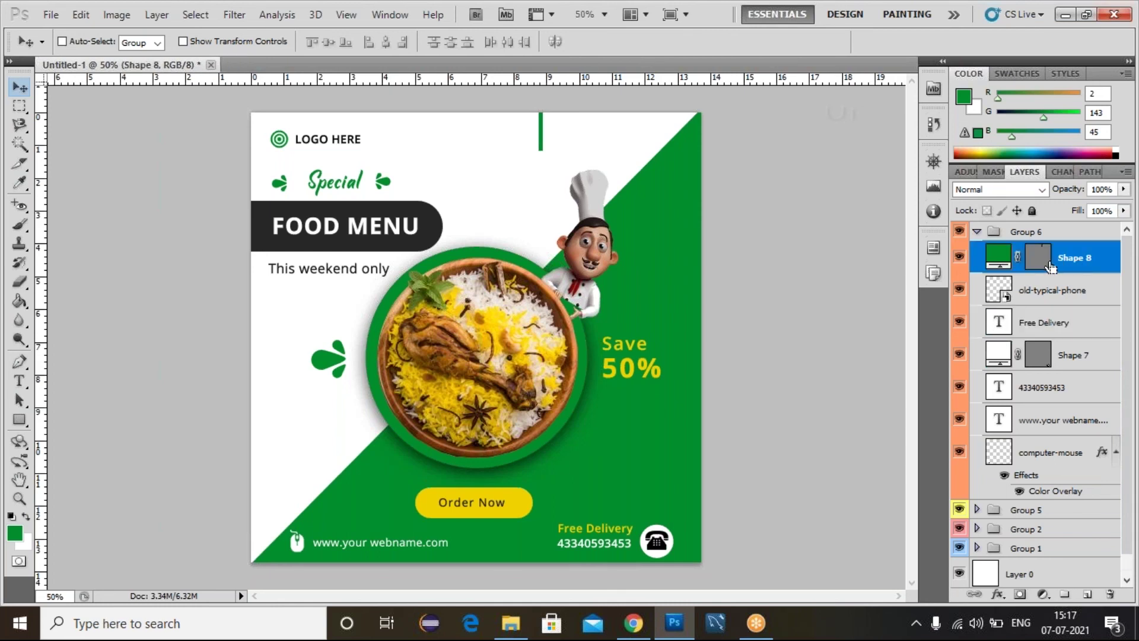
key("ctrl+g")
left_click(1073, 277)
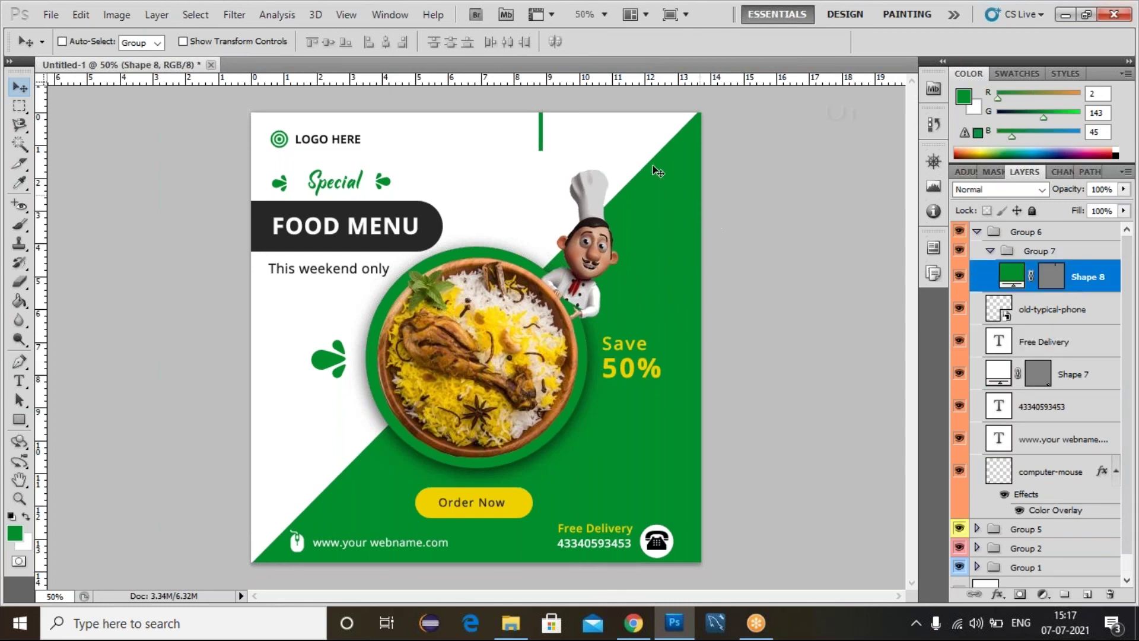
Duplicate the green stripe and place the copy close to its right, slightly higher so it looks shorter.
left_click_drag(547, 129, 550, 125)
key("Right")
key("Right")
key("Right")
key("Right")
key("Right")
key("Right")
key("Right")
key("Right")
key("Right")
key("Right")
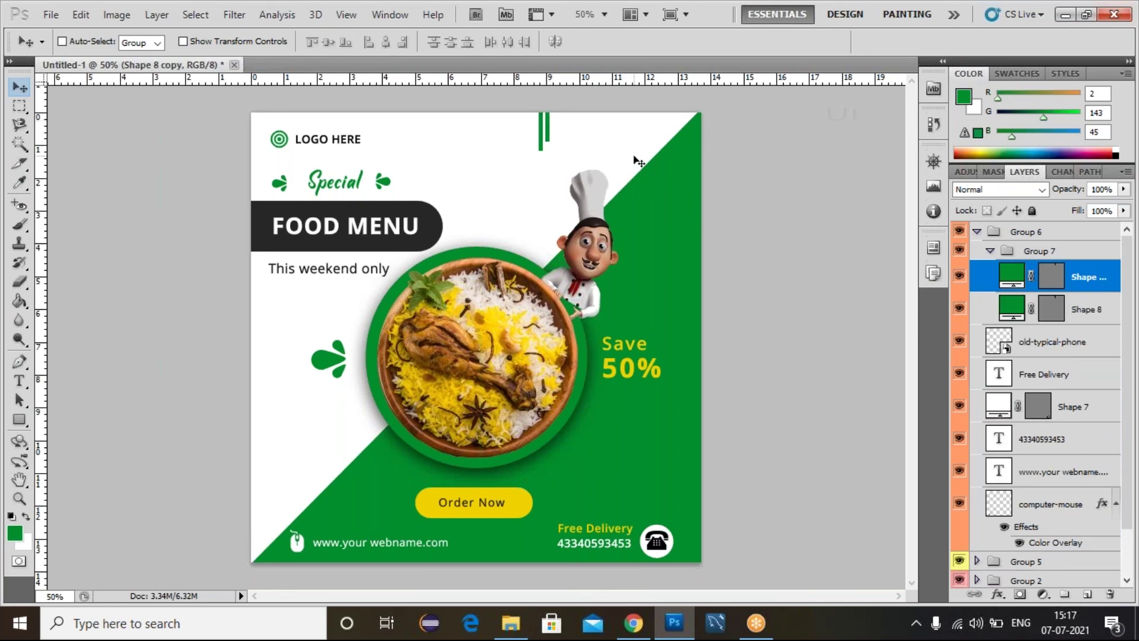
key("Left")
key("Left")
key("Left")
key("Left")
key("Left")
key("Left")
key("Right")
key("Right")
key("Right")
key("Right")
key("Right")
key("Right")
key("Right")
key("Right")
key("Right")
key("Right")
Add a third green stripe by duplicating the second, and space it evenly to the right and slightly higher.
left_click_drag(556, 135, 574, 146)
key("Left")
key("Left")
key("Left")
key("Left")
key("Left")
key("Left")
key("Left")
key("Left")
key("Left")
key("Left")
key("Left")
key("Left")
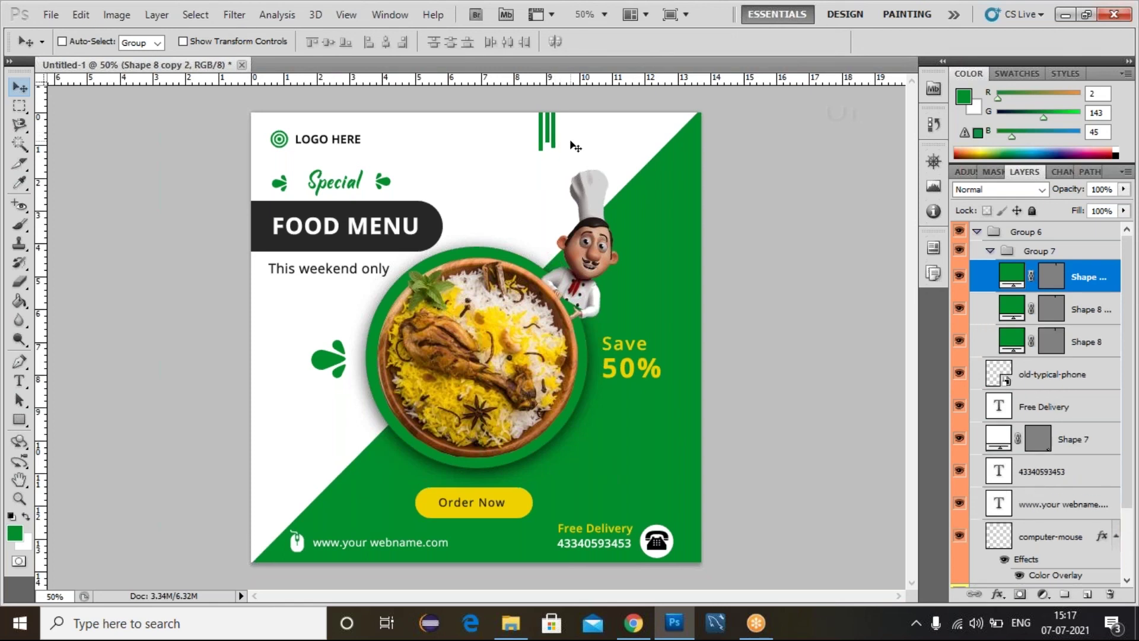
key("Right")
key("Right")
key("Right")
key("Right")
key("Right")
key("Right")
key("Right")
key("Right")
Duplicate the stripe twice more toward the right, each copy higher, to complete a descending row of five stripes.
left_click_drag(558, 129, 565, 129)
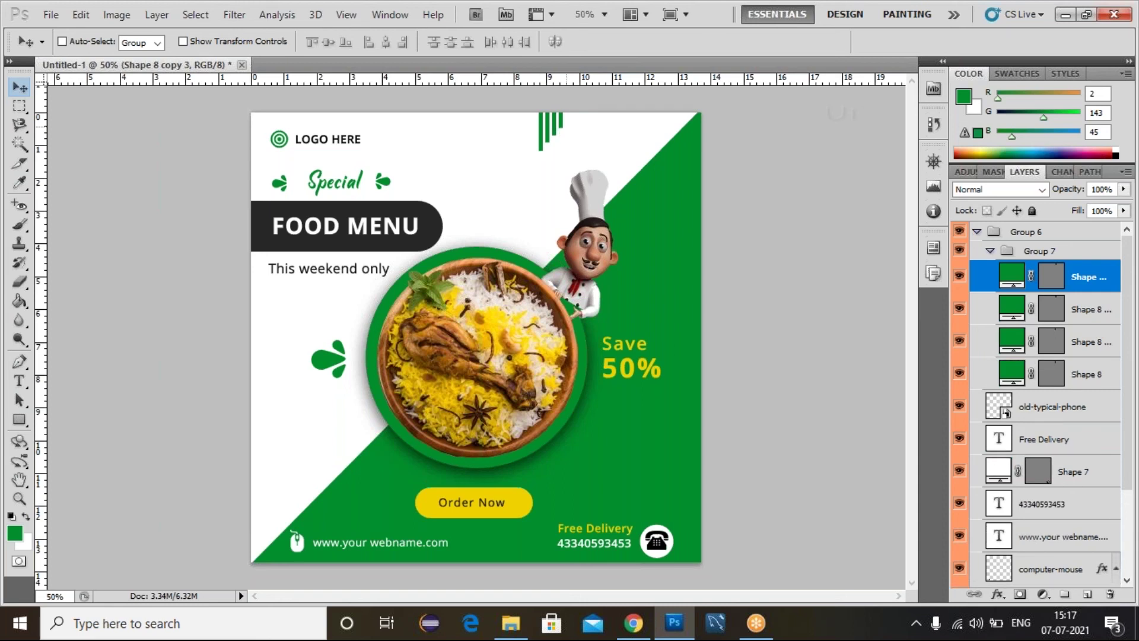
key("alt")
left_click_drag(562, 122, 579, 122)
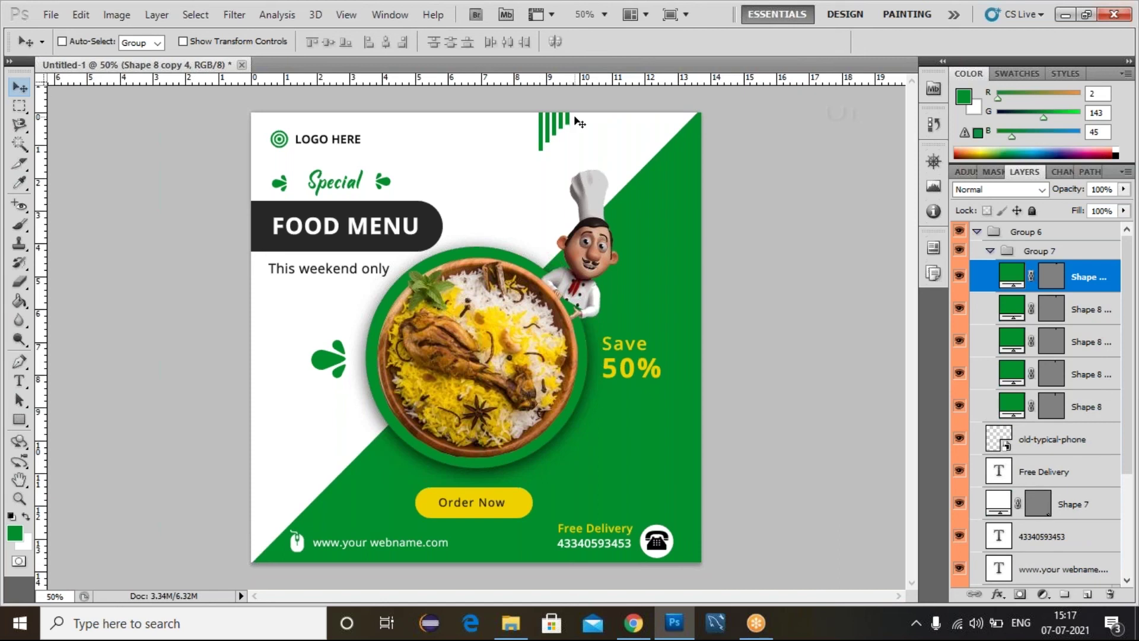
Select the group of five stripes and move it right along the poster's upper edge toward the green diagonal.
left_click(1055, 253)
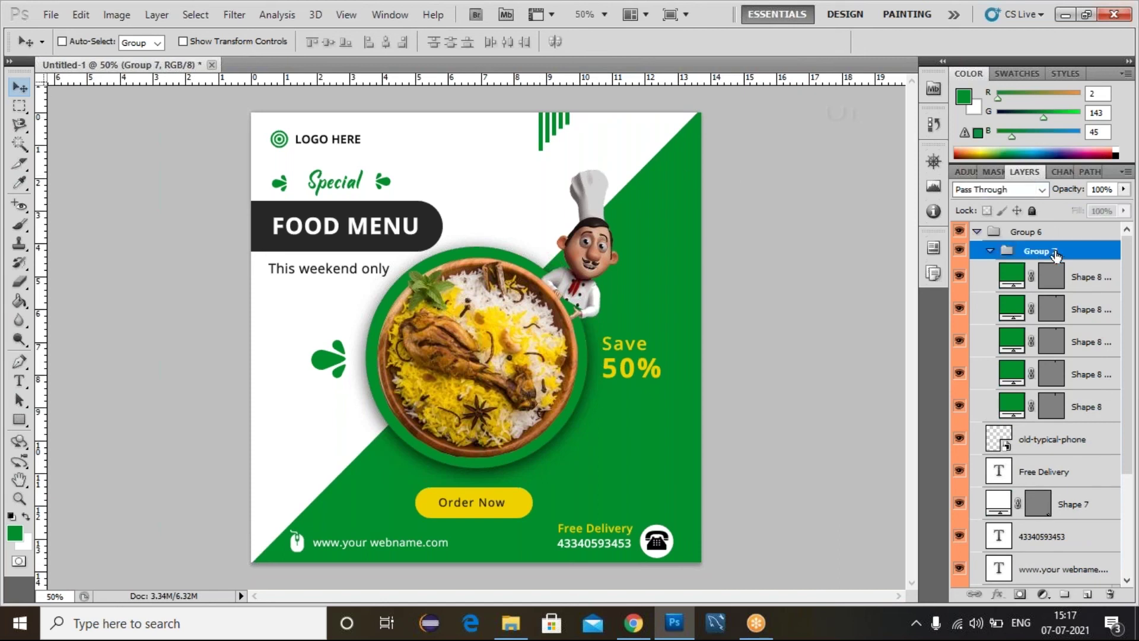
key("shift+Right")
key("shift+Right")
key("shift+Right")
key("shift+Right")
key("shift+Right")
key("shift+Right")
key("shift+Right")
key("shift+Right")
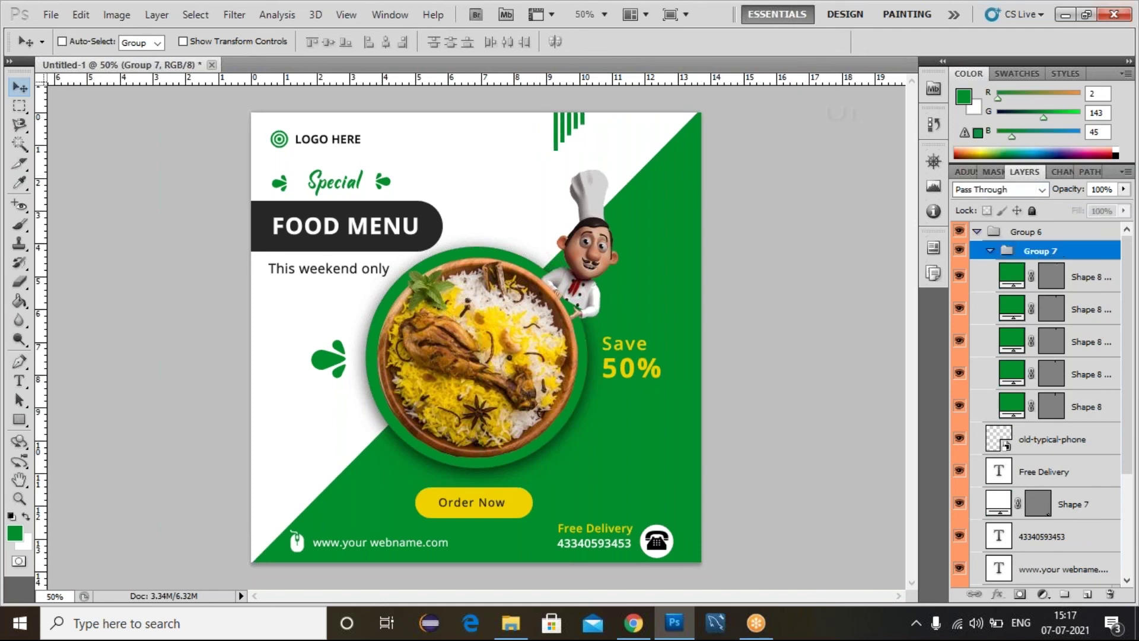
key("Right")
key("Right")
key("Right")
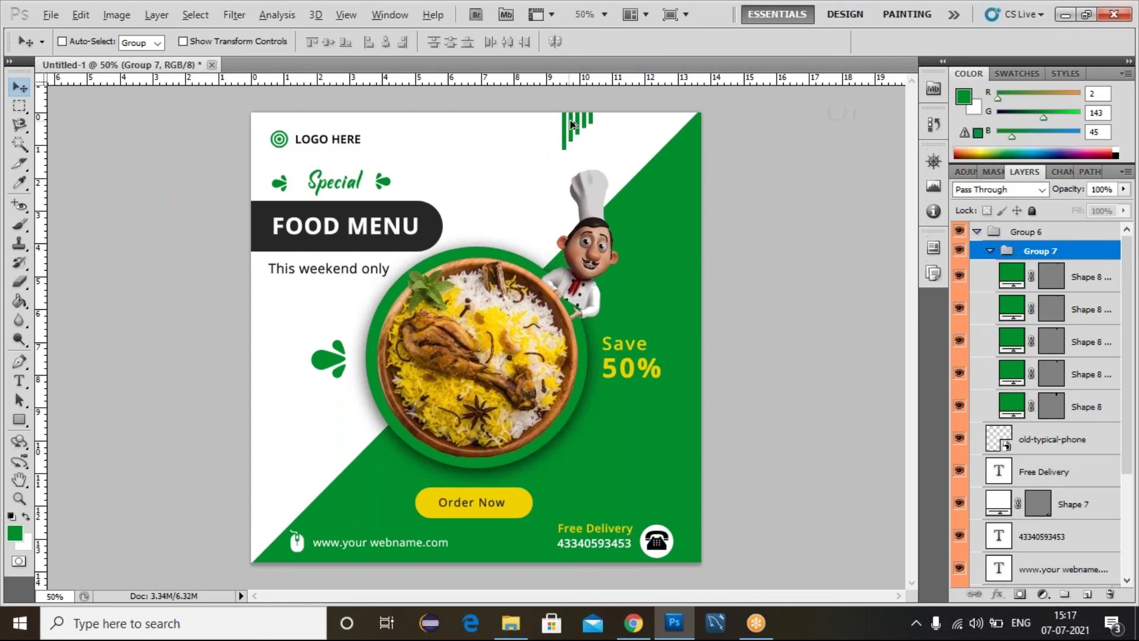
Duplicate the five-stripe group, rotate the copy about -91.6°, and place it against the poster's left edge below the green leaf ornament.
left_click_drag(574, 122, 375, 284, "alt")
left_click_drag(243, 367, 283, 367)
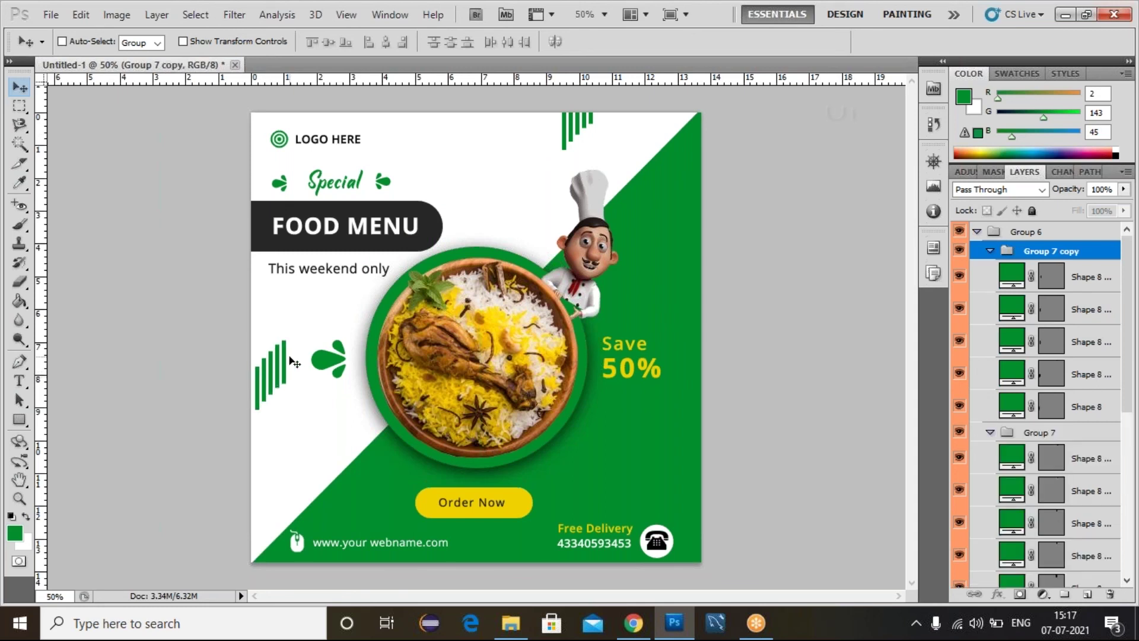
key("ctrl+t")
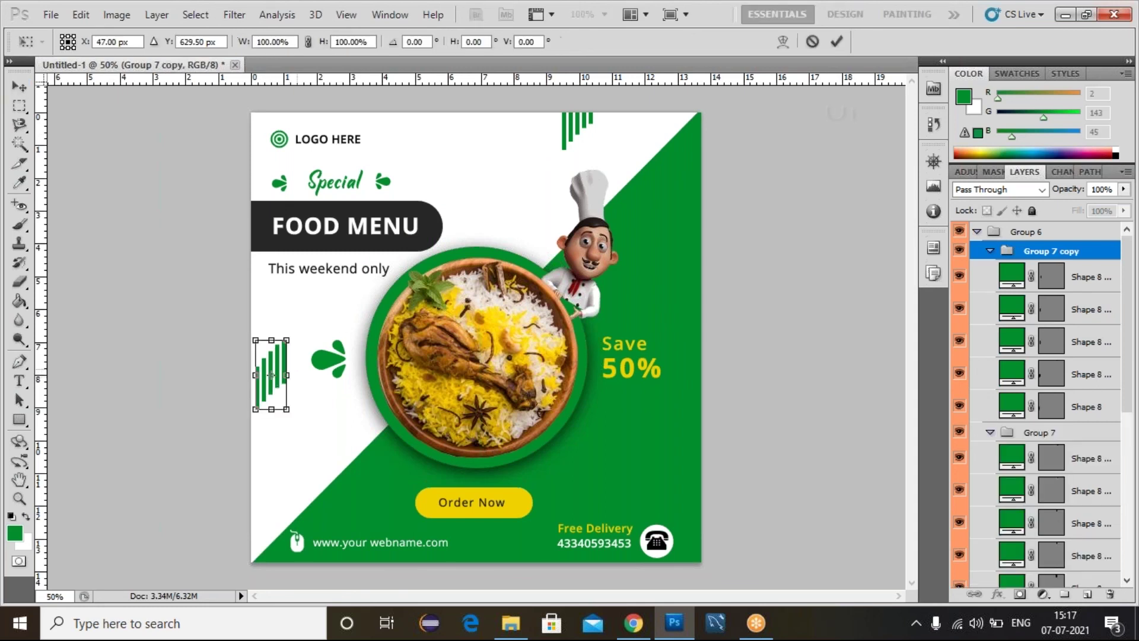
left_click_drag(338, 328, 242, 321)
left_click_drag(297, 387, 313, 408)
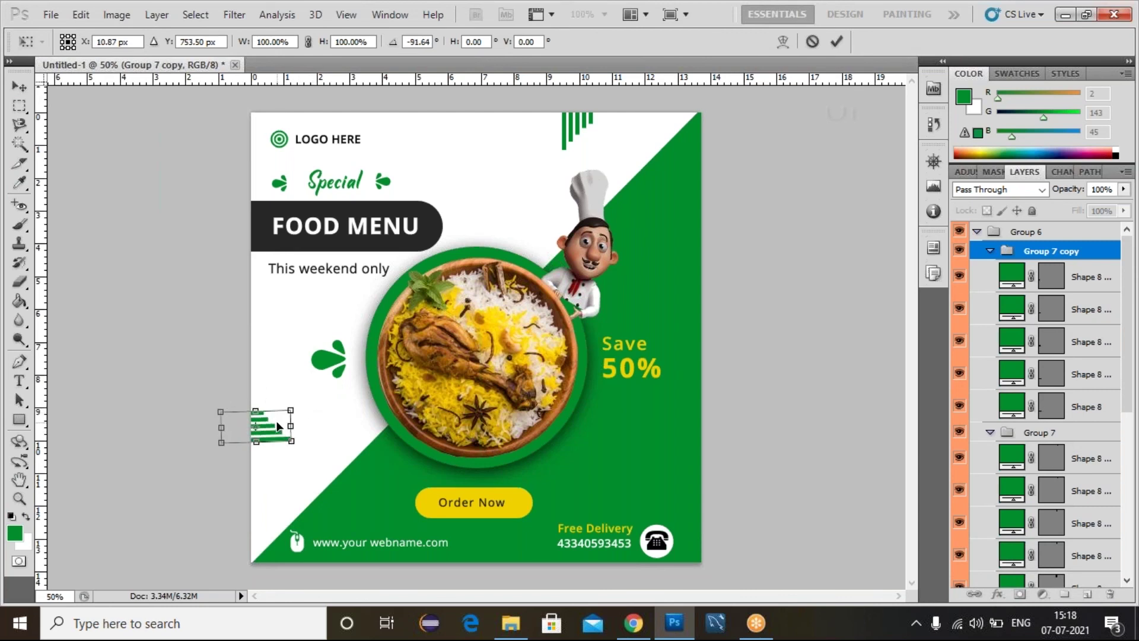
key("Return")
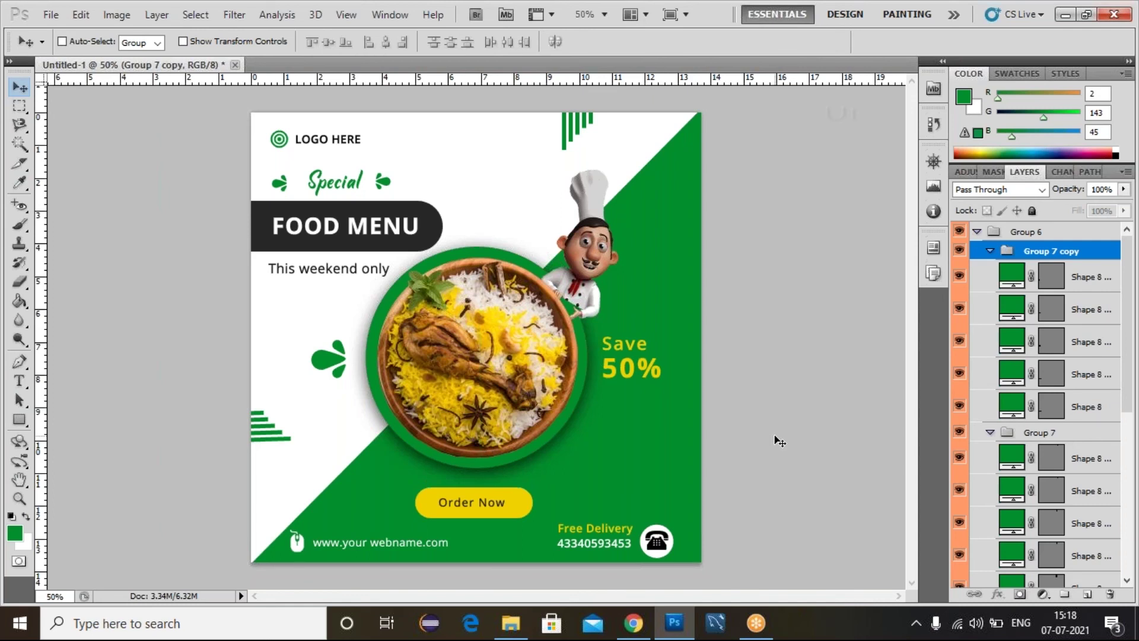
Save the poster to the Desktop as a JPEG named "social banner".
key("ctrl+s")
key("BackSpace")
type("socia")
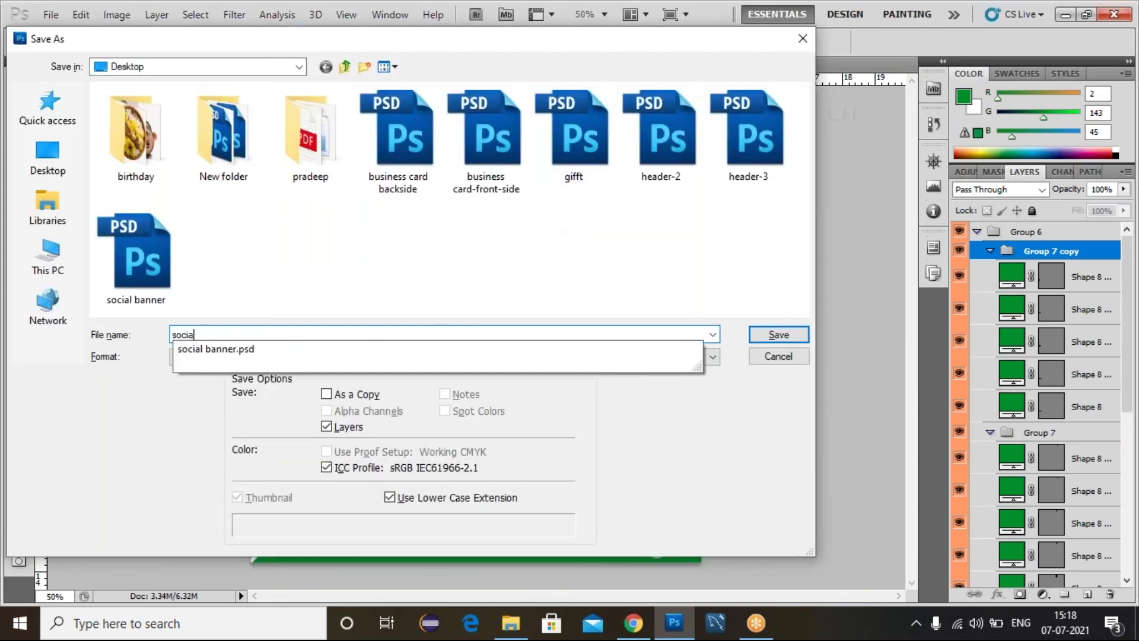
type("l banner")
left_click(356, 280)
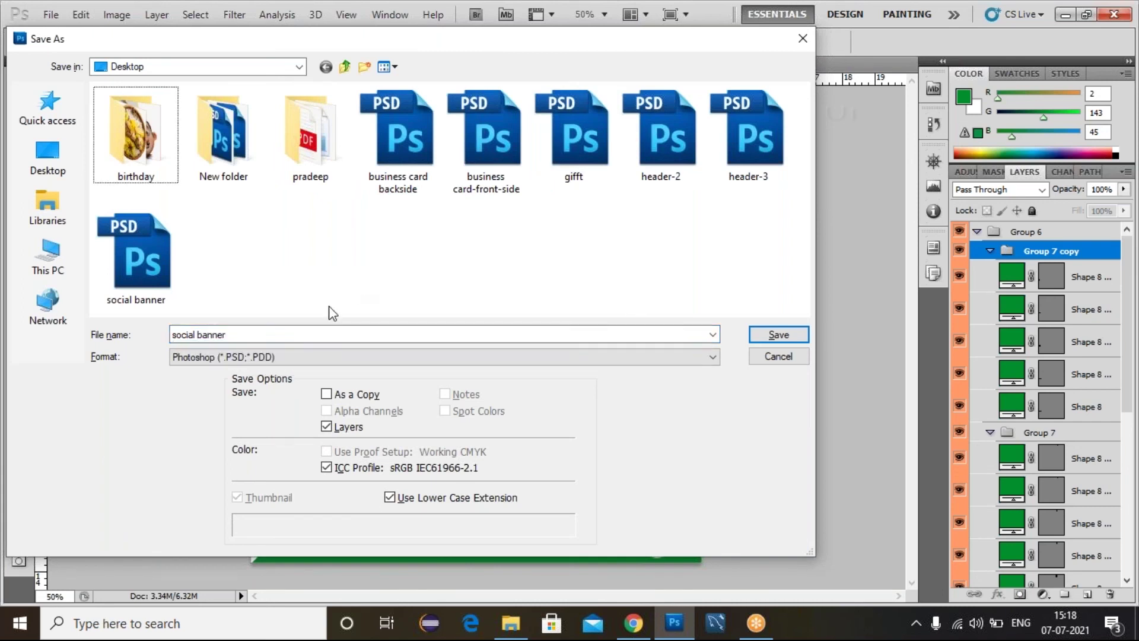
left_click(271, 357)
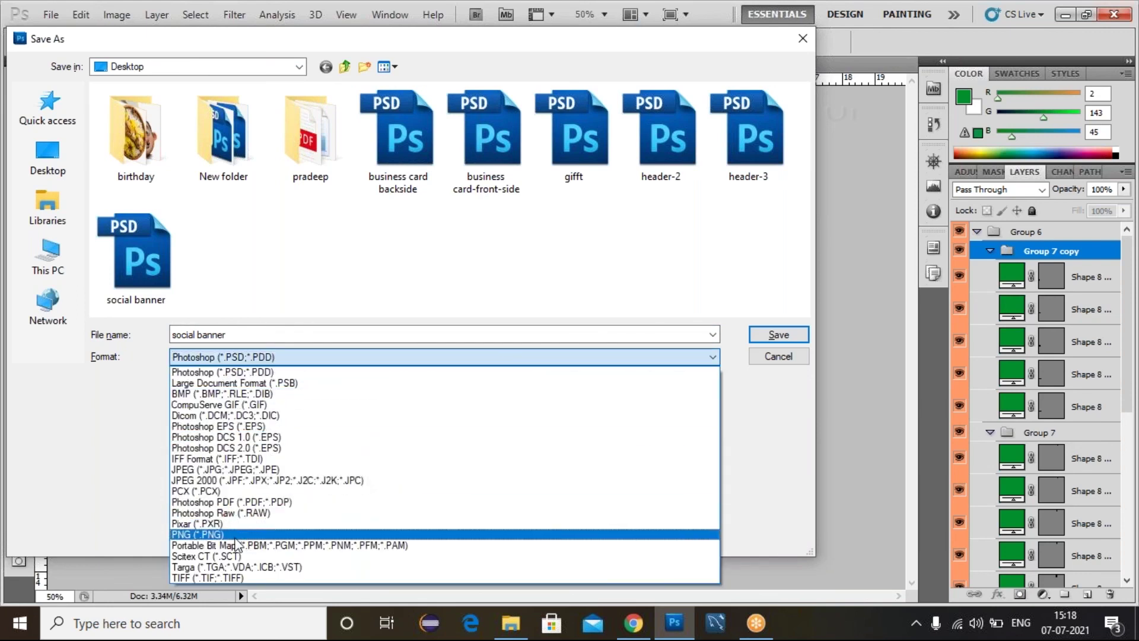
left_click(231, 470)
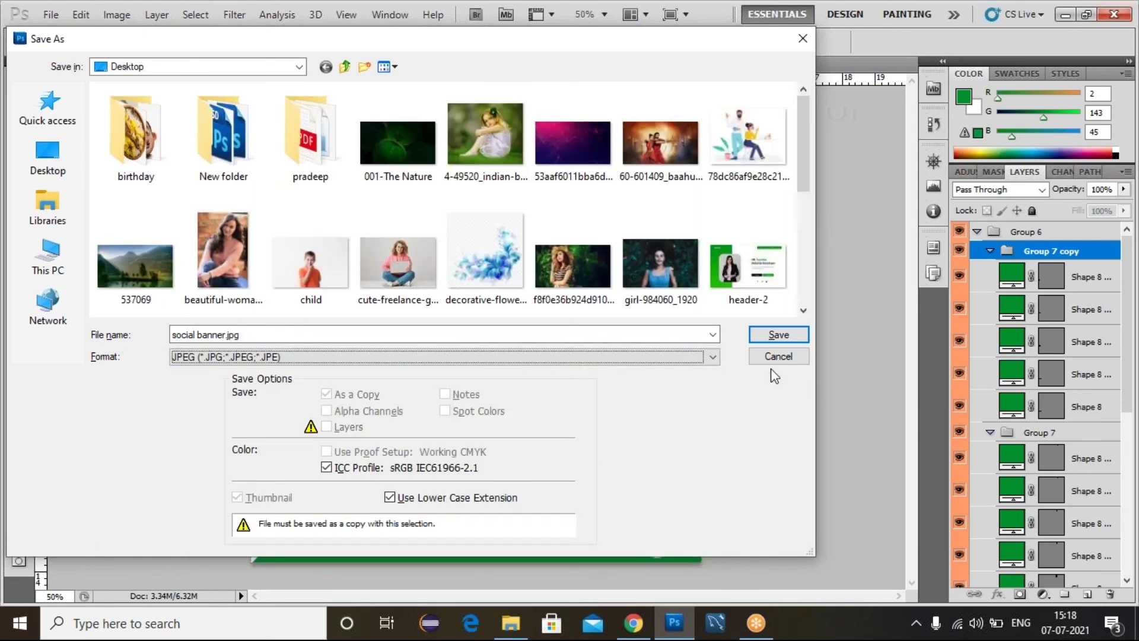
left_click(779, 336)
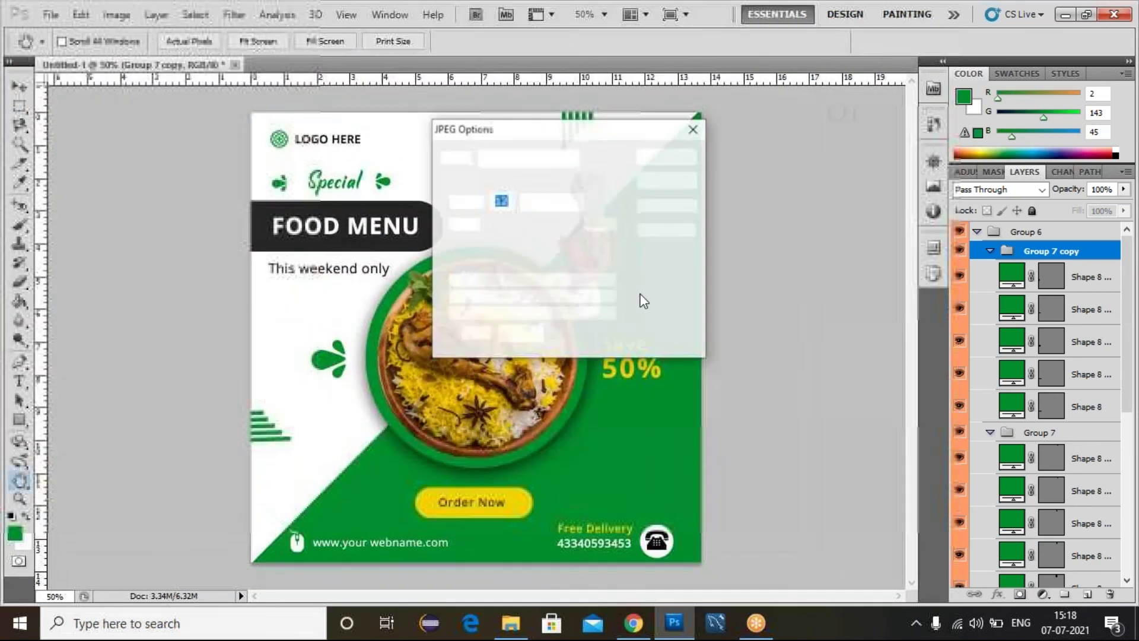